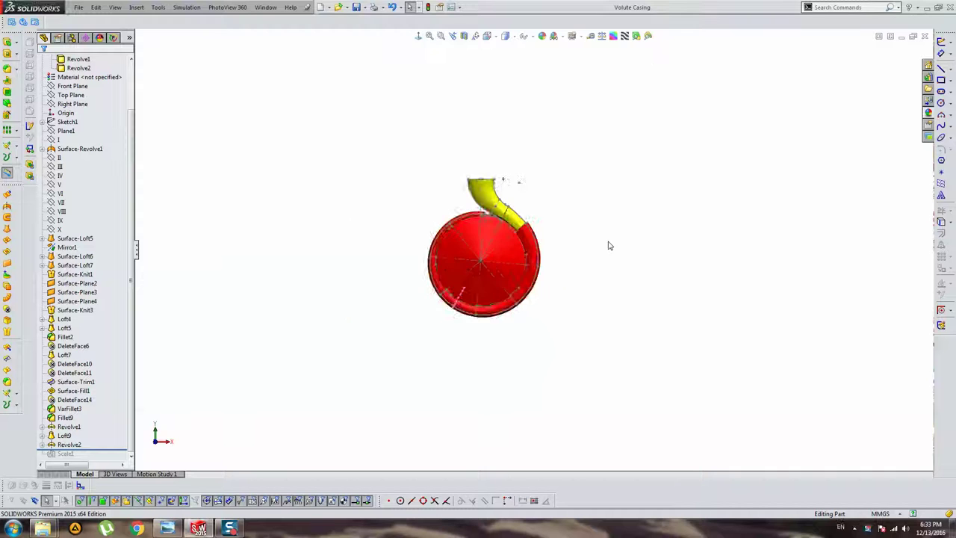
- Roll the Volute Casing back to before Revolve2, leaving Loft9 as the last active feature
scroll(523, 298, "down", 2)
scroll(550, 277, "down", 3)
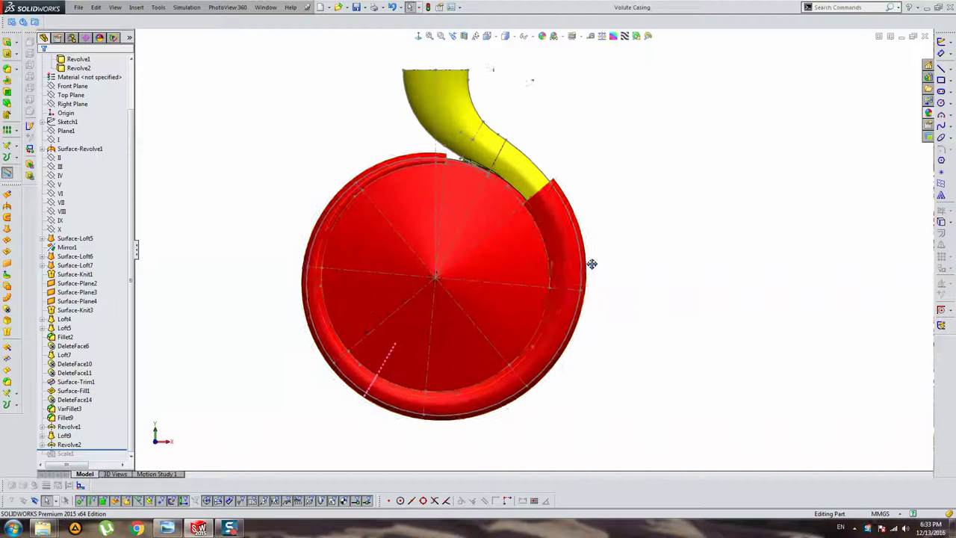
left_click(69, 444)
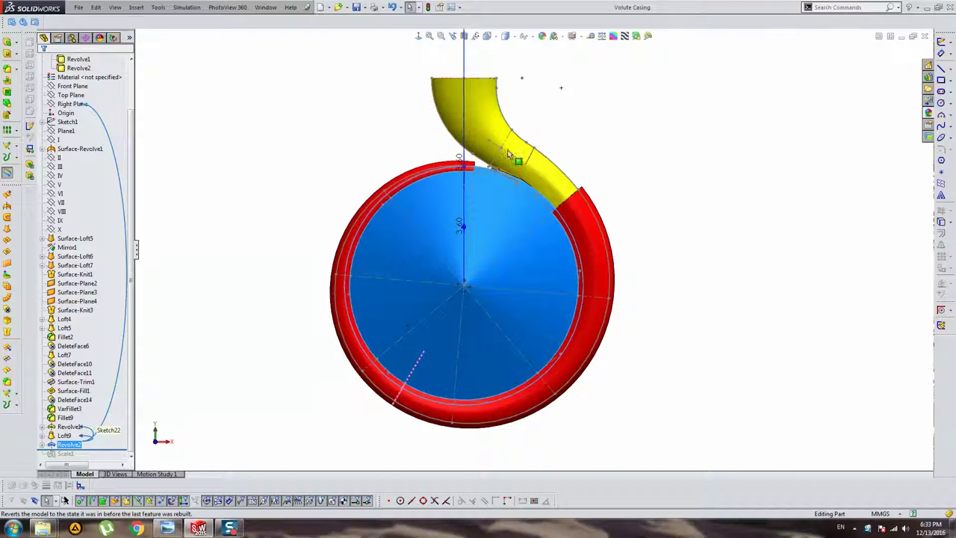
right_click(86, 443)
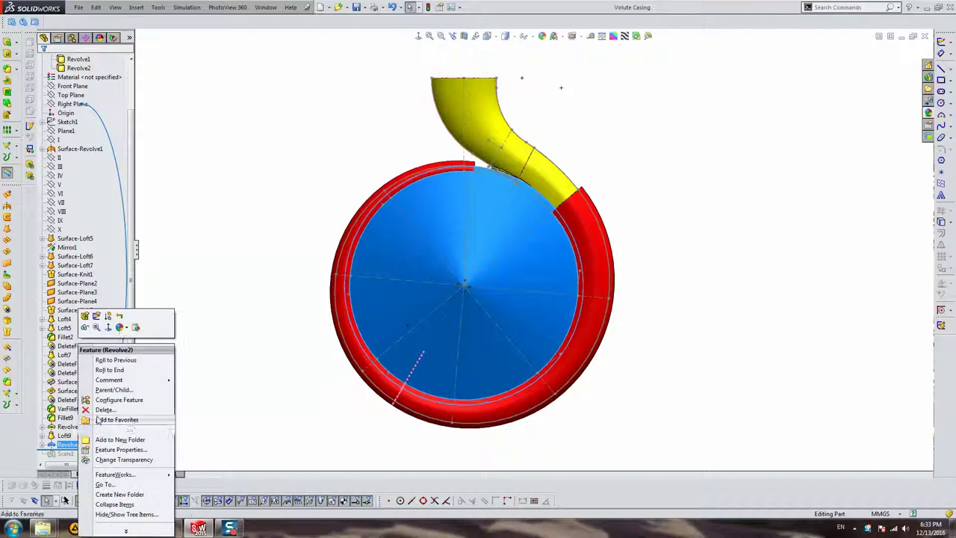
left_click(121, 327)
scroll(381, 84, "down", 1)
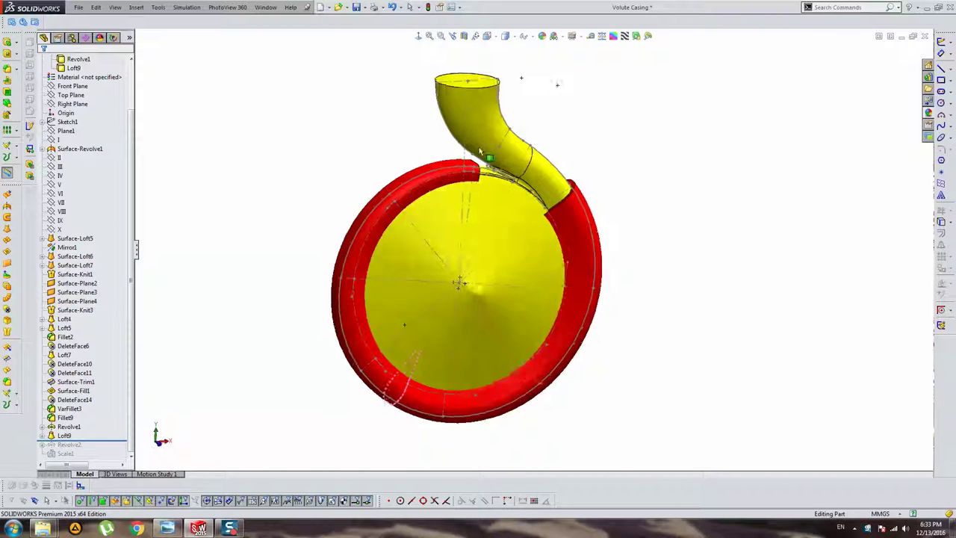
scroll(392, 86, "down", 2)
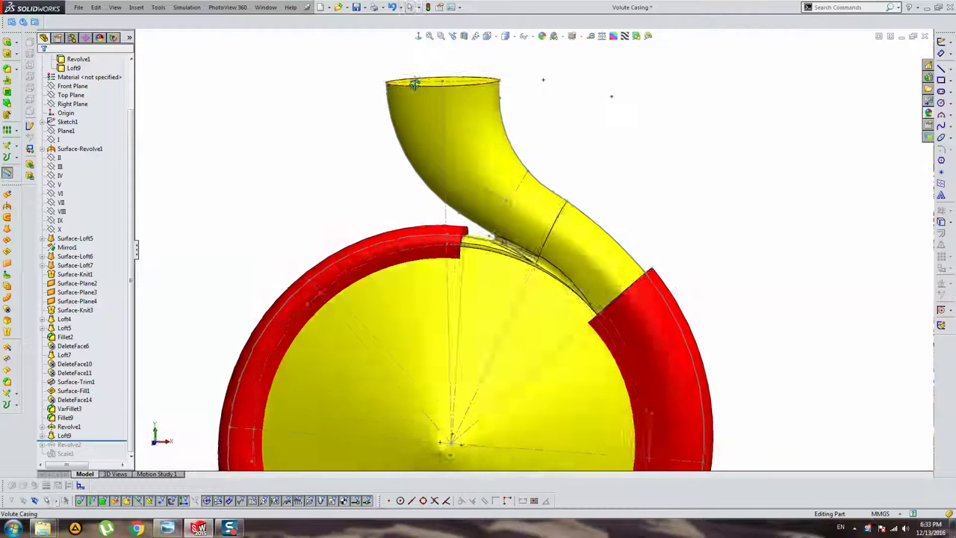
key("Down")
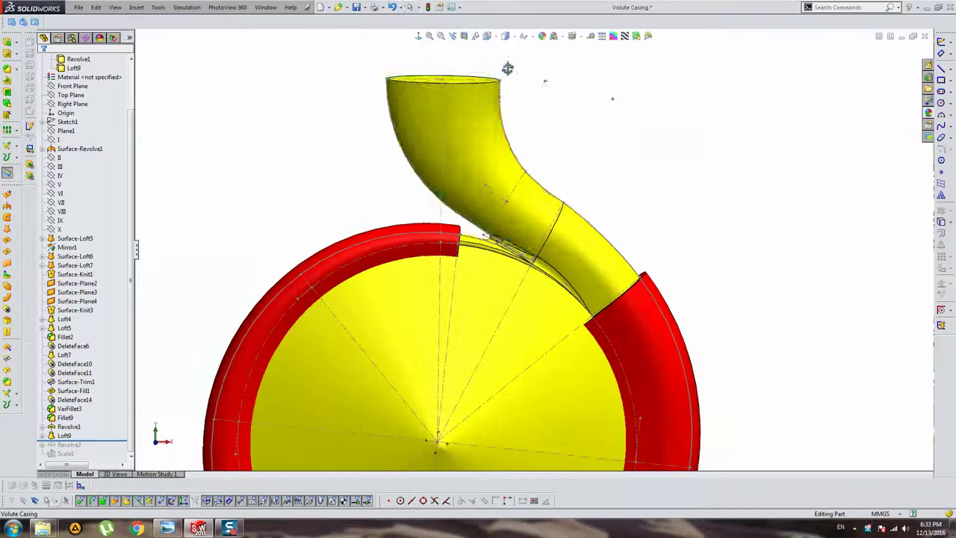
left_click(490, 128)
mouse_move(494, 130)
middle_mouse_down()
mouse_move(567, 127)
mouse_move(521, 132)
mouse_move(514, 155)
middle_mouse_up()
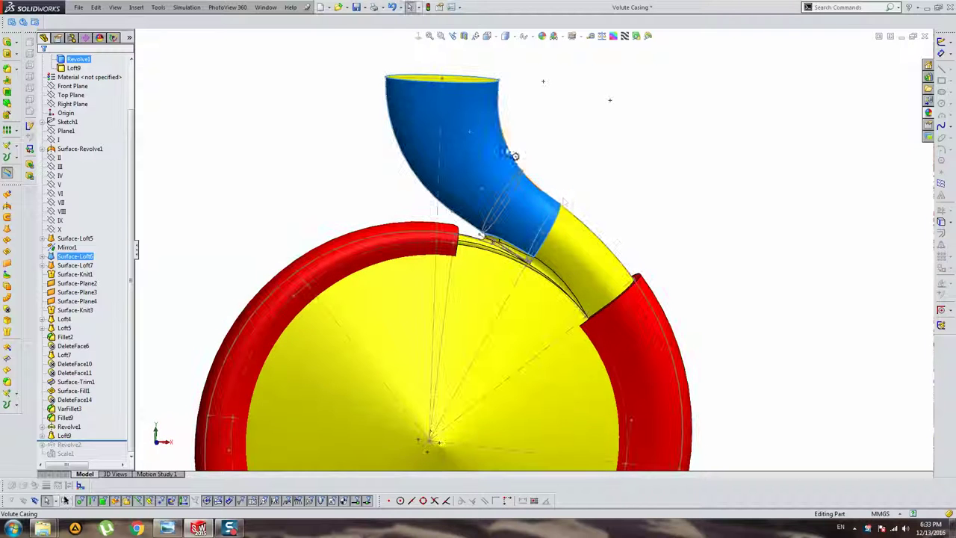
mouse_move(552, 198)
middle_mouse_down()
mouse_move(542, 167)
mouse_move(540, 208)
middle_mouse_up()
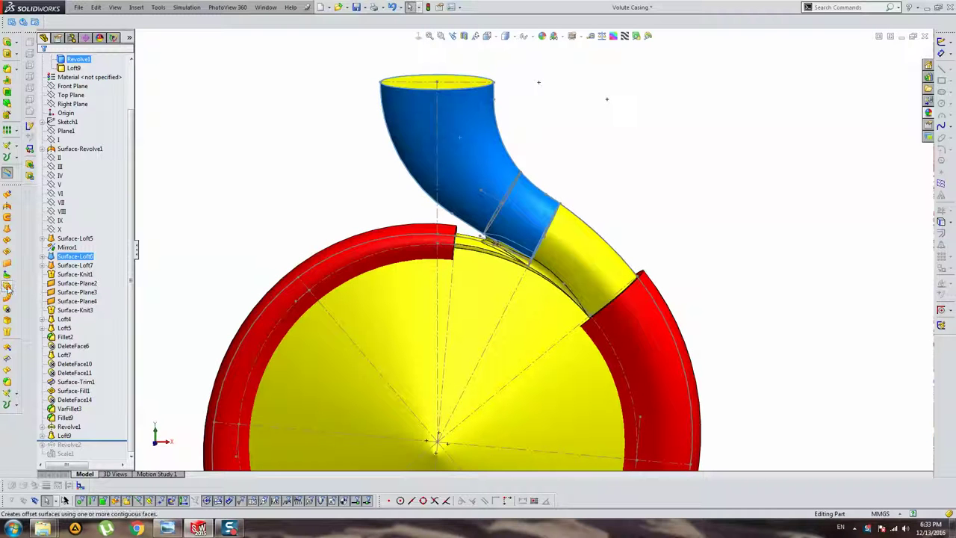
- Offset the curved outlet pipe face by 3.60 mm to create Surface-Offset3
left_click(8, 287)
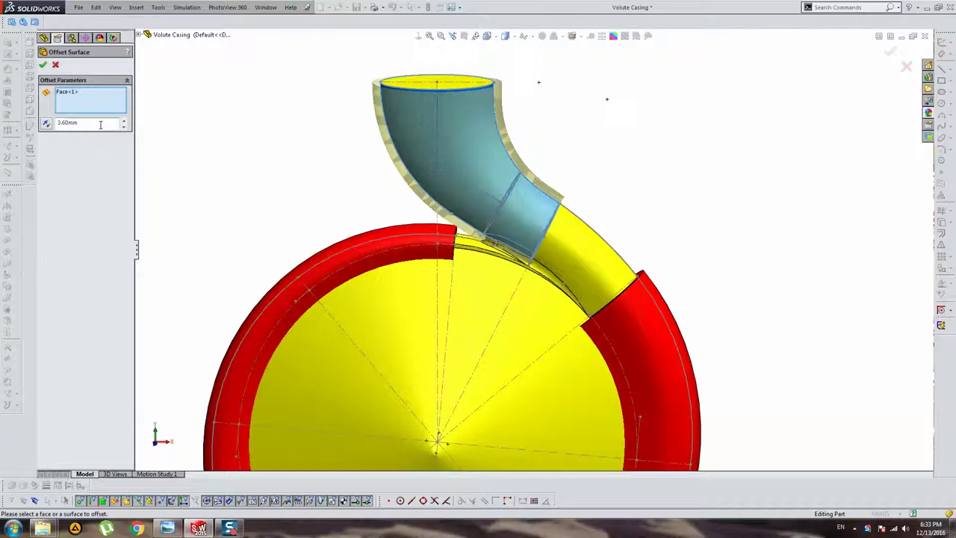
key("Return")
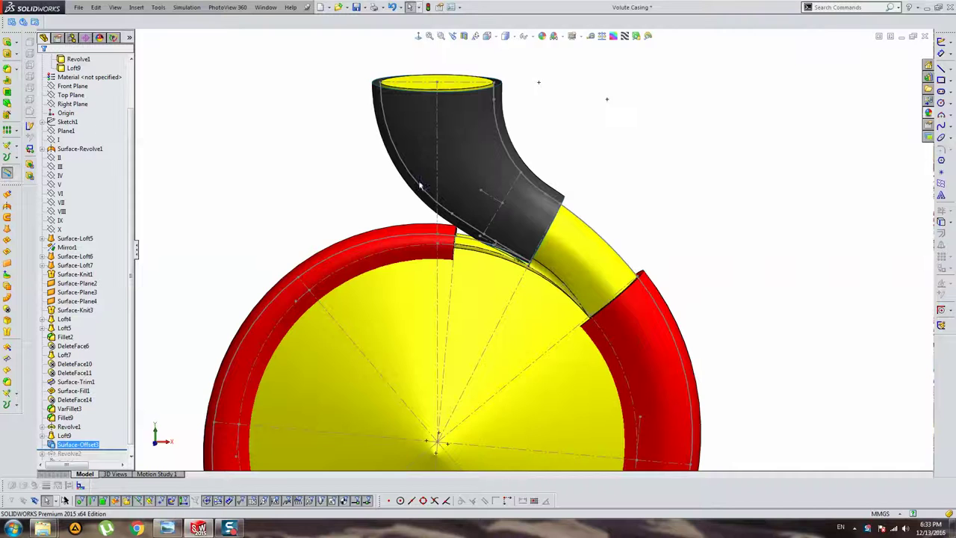
mouse_move(420, 185)
middle_mouse_down()
mouse_move(384, 150)
mouse_move(438, 160)
mouse_move(469, 181)
mouse_move(454, 186)
mouse_move(425, 152)
mouse_move(448, 152)
middle_mouse_up()
scroll(592, 218, "down", 5)
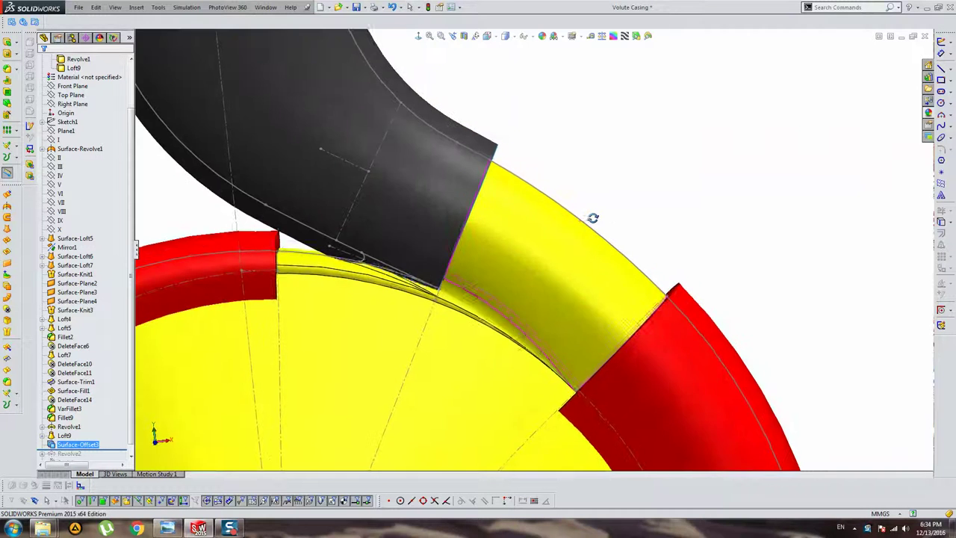
mouse_move(592, 218)
middle_mouse_down()
mouse_move(613, 225)
mouse_move(590, 224)
mouse_move(567, 239)
middle_mouse_up()
scroll(508, 307, "up", 5)
- Hide the Revolve1 body and select the offset pipe surface
left_click(454, 290)
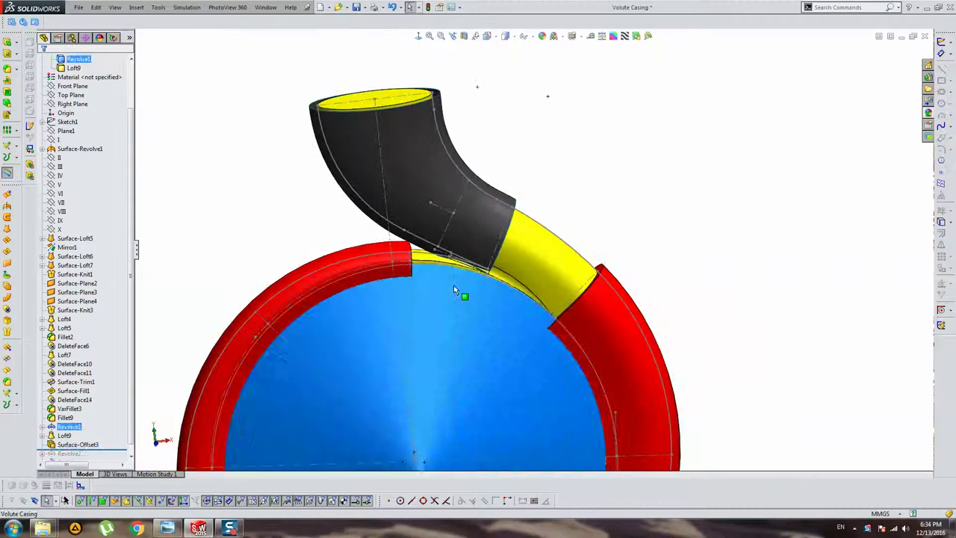
right_click(454, 290)
left_click(472, 255)
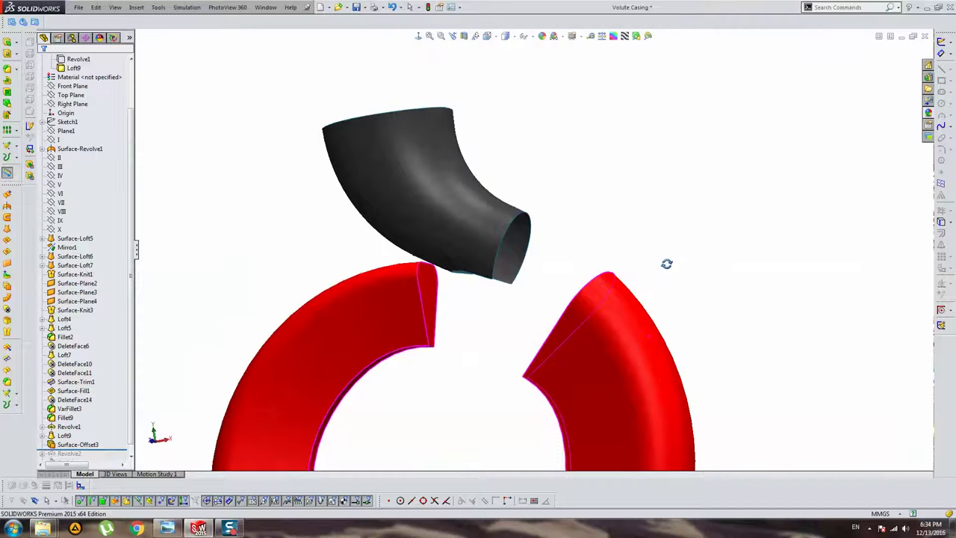
mouse_move(667, 264)
middle_mouse_down()
mouse_move(687, 235)
mouse_move(702, 252)
mouse_move(635, 280)
mouse_move(647, 307)
mouse_move(706, 270)
mouse_move(694, 273)
middle_mouse_up()
scroll(441, 258, "down", 3)
scroll(472, 237, "down", 3)
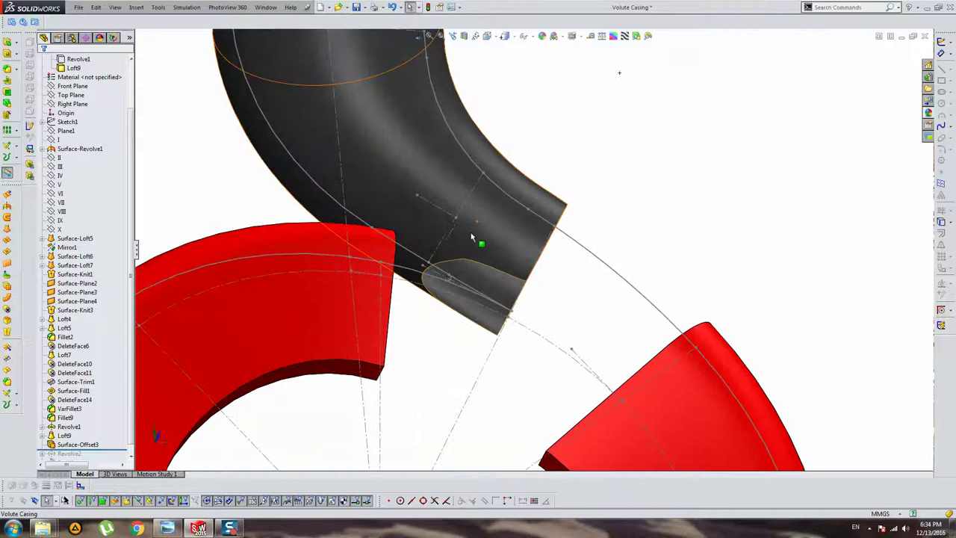
left_click(471, 238)
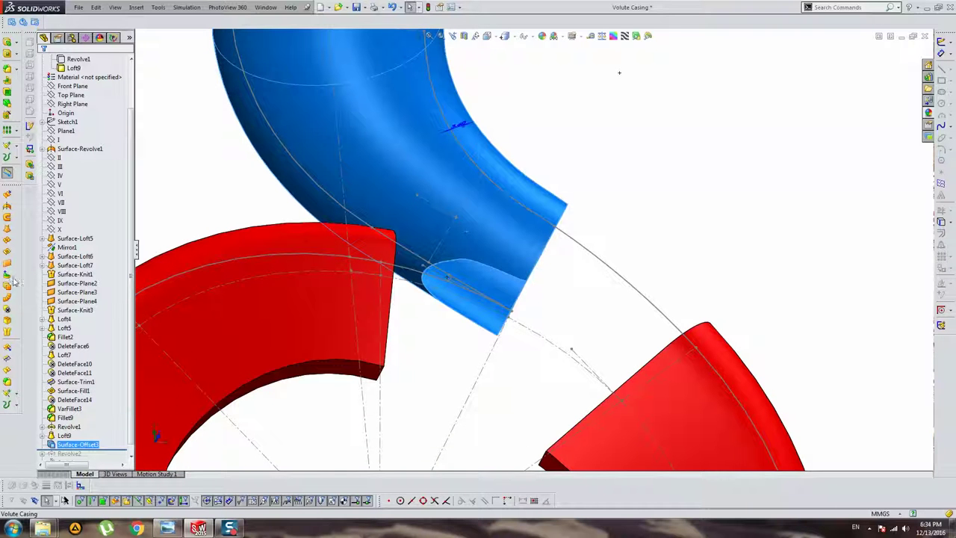
- Untrim the offset pipe surface to patch its notch, adding Surface-Untrim1
left_click(8, 371)
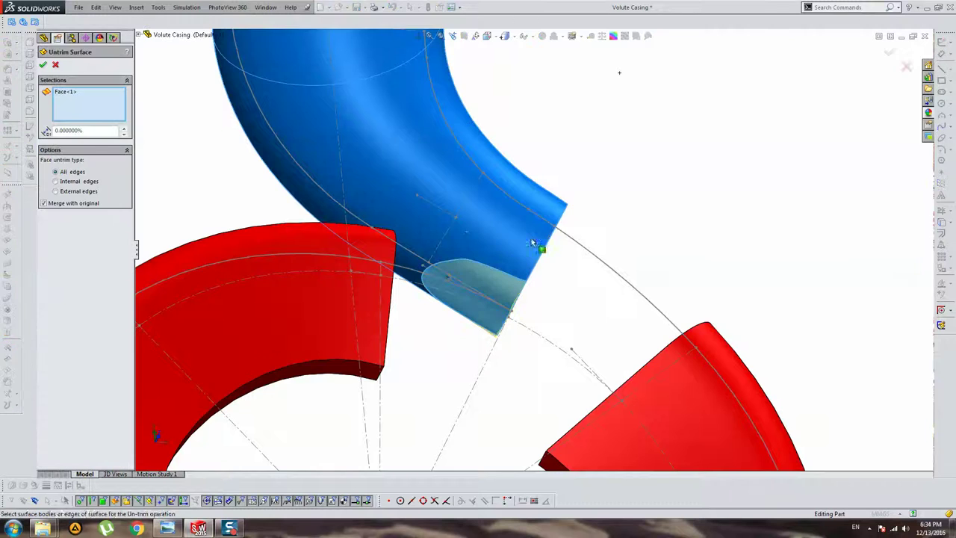
middle_click_drag(537, 244, 514, 242)
key("Return")
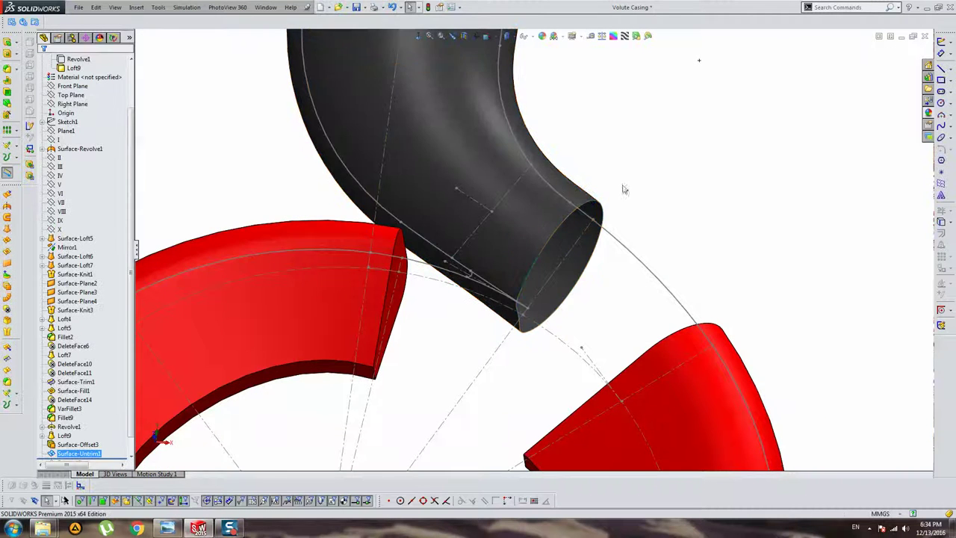
mouse_move(623, 188)
middle_mouse_down()
mouse_move(689, 192)
mouse_move(703, 215)
mouse_move(560, 301)
mouse_move(505, 258)
mouse_move(488, 225)
mouse_move(519, 214)
mouse_move(478, 269)
mouse_move(551, 241)
mouse_move(531, 254)
mouse_move(572, 260)
mouse_move(597, 311)
mouse_move(496, 292)
mouse_move(523, 139)
mouse_move(403, 329)
mouse_move(392, 457)
mouse_move(416, 359)
mouse_move(407, 448)
mouse_move(482, 397)
mouse_move(480, 364)
mouse_move(516, 386)
mouse_move(466, 359)
mouse_move(471, 348)
mouse_move(479, 366)
mouse_move(459, 369)
mouse_move(486, 426)
mouse_move(495, 294)
middle_mouse_up()
left_click(403, 328)
left_click(393, 457)
mouse_move(454, 247)
middle_mouse_down()
mouse_move(449, 166)
mouse_move(426, 192)
middle_mouse_up()
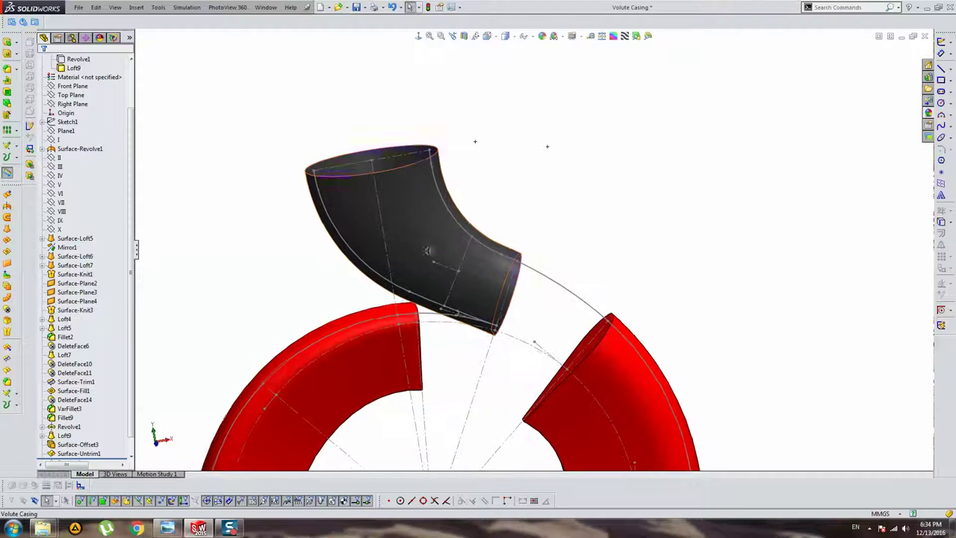
- Turn the view normal to the pipe face and select the pipe's top rim edge
left_click(419, 39)
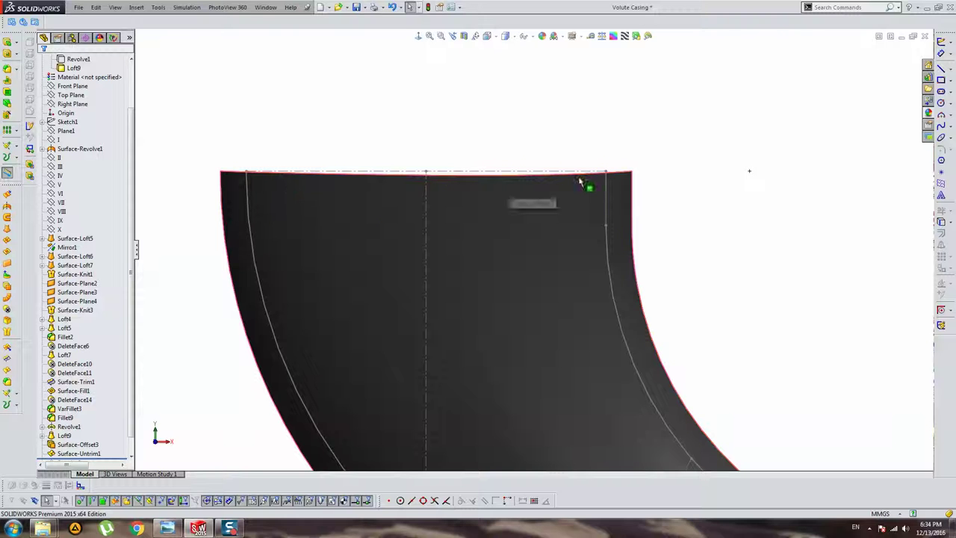
scroll(432, 229, "down", 5)
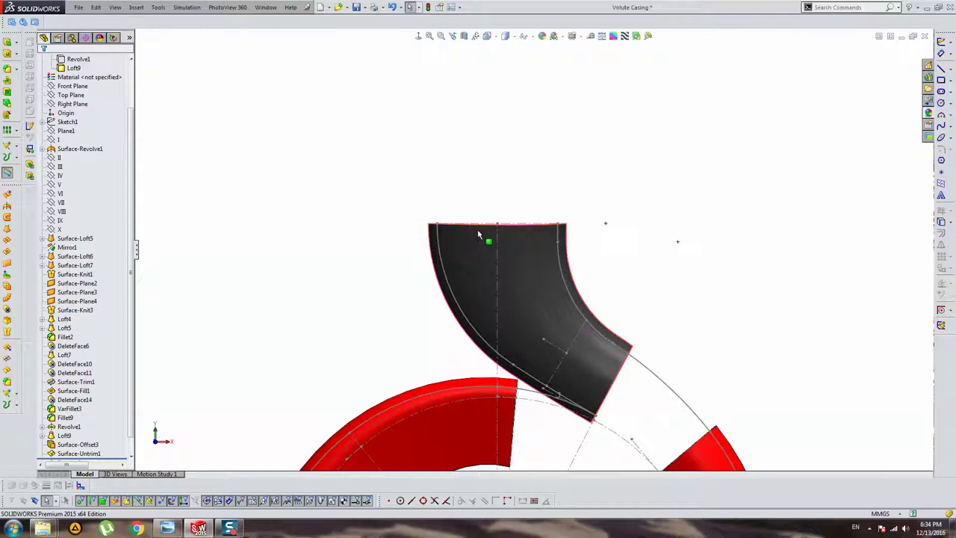
middle_click_drag(464, 235, 559, 235)
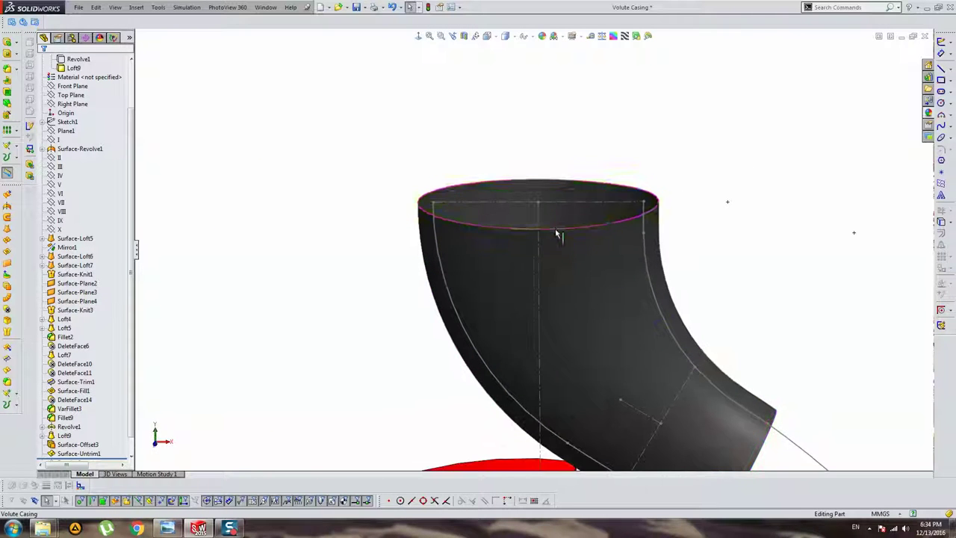
left_click(556, 227)
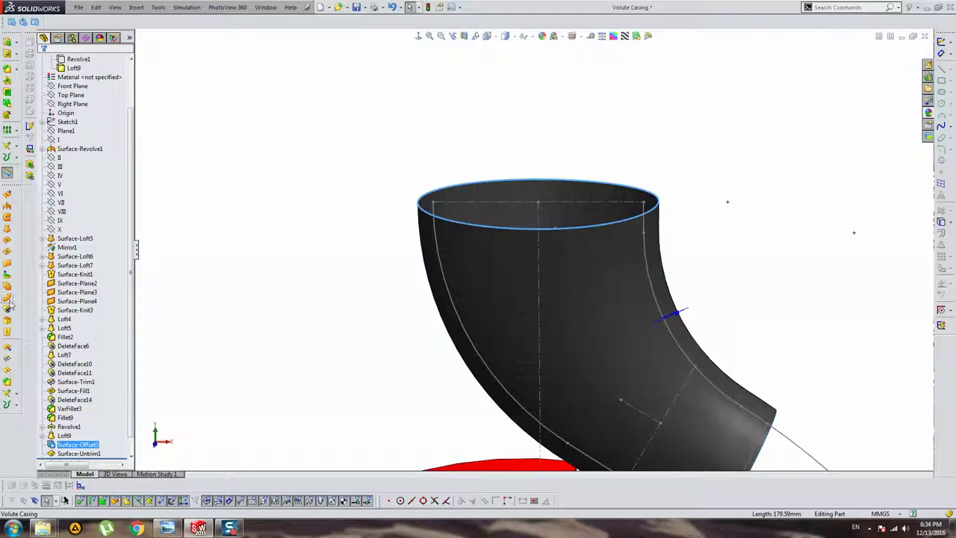
- Extend the pipe's top rim upward by 10.00 mm and select Plane1
left_click(7, 349)
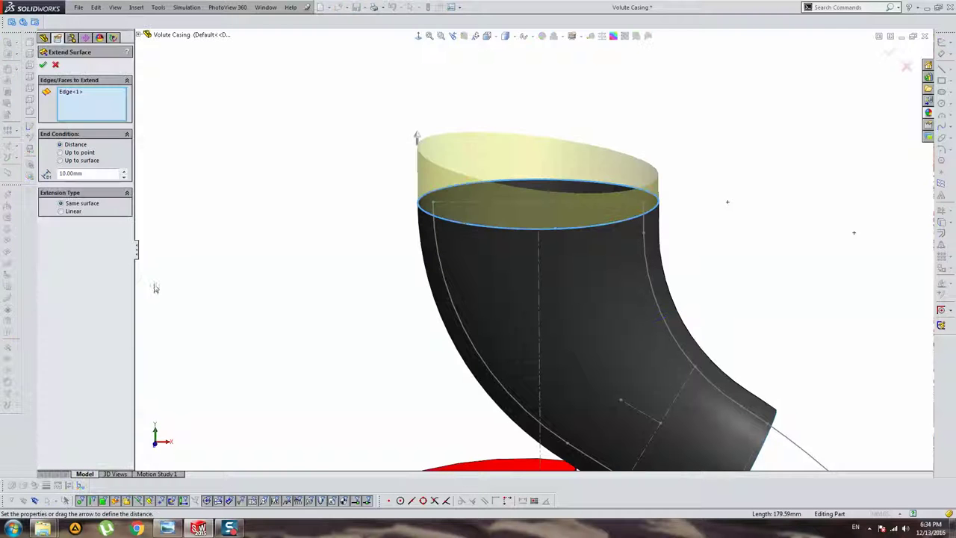
key("Return")
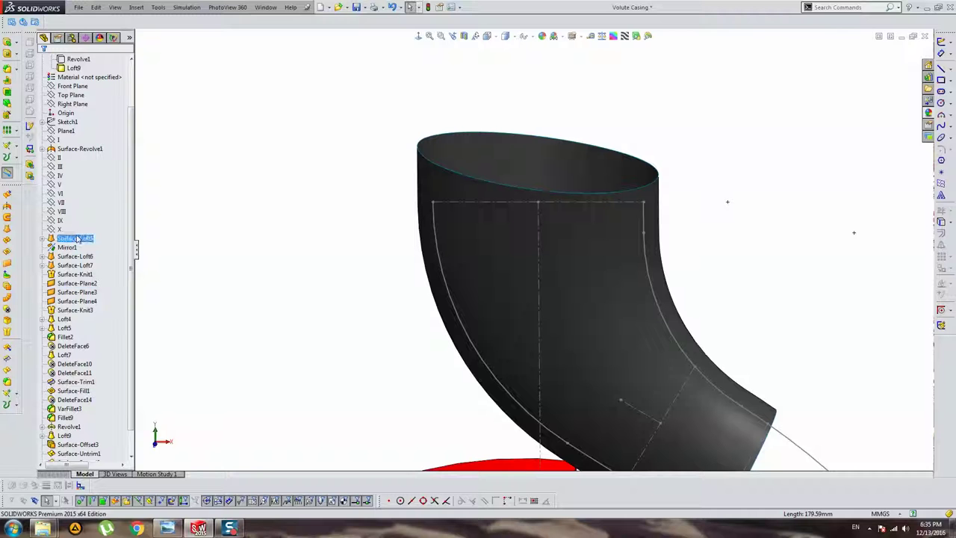
left_click(66, 131)
middle_click_drag(486, 320, 471, 250)
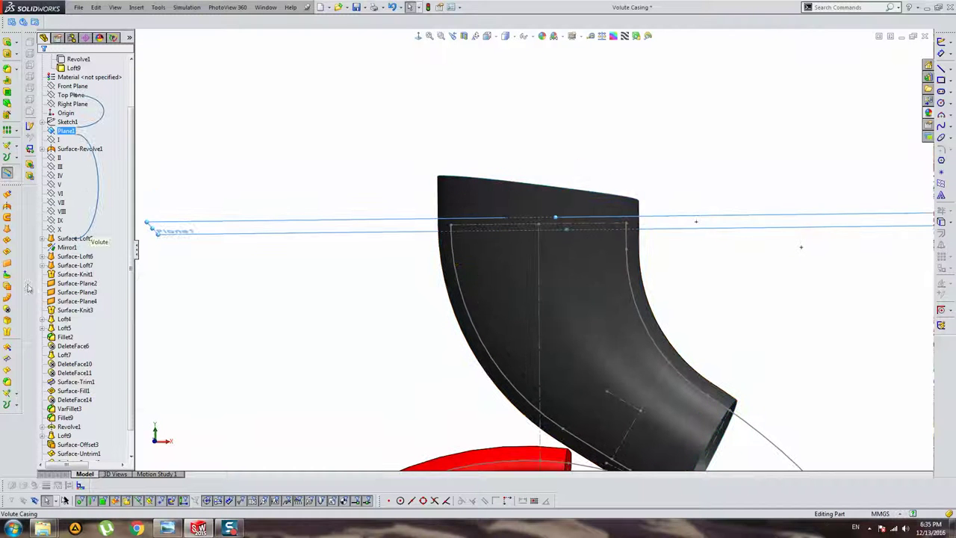
- Standard-trim the extended pipe with Plane1 as trim tool, keeping the lower portion
left_click(10, 365)
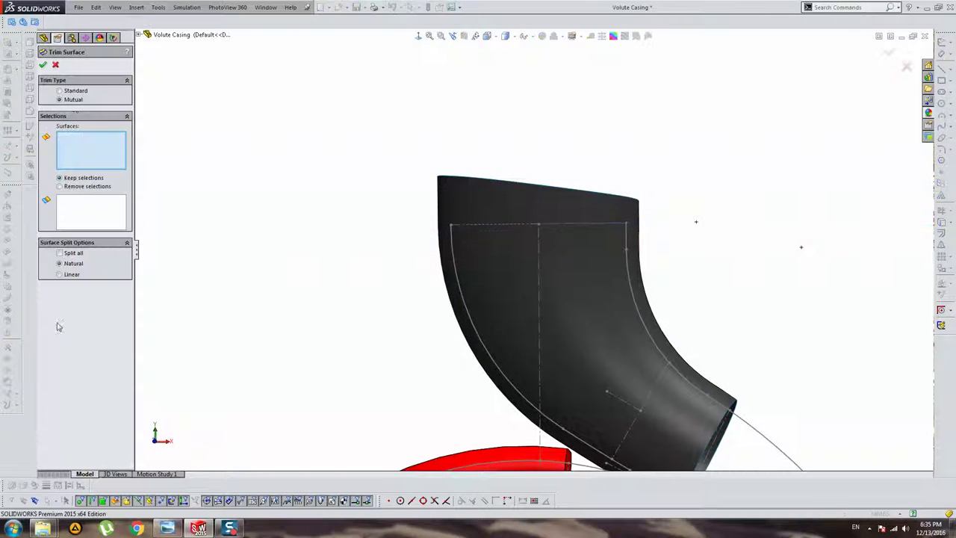
left_click(78, 92)
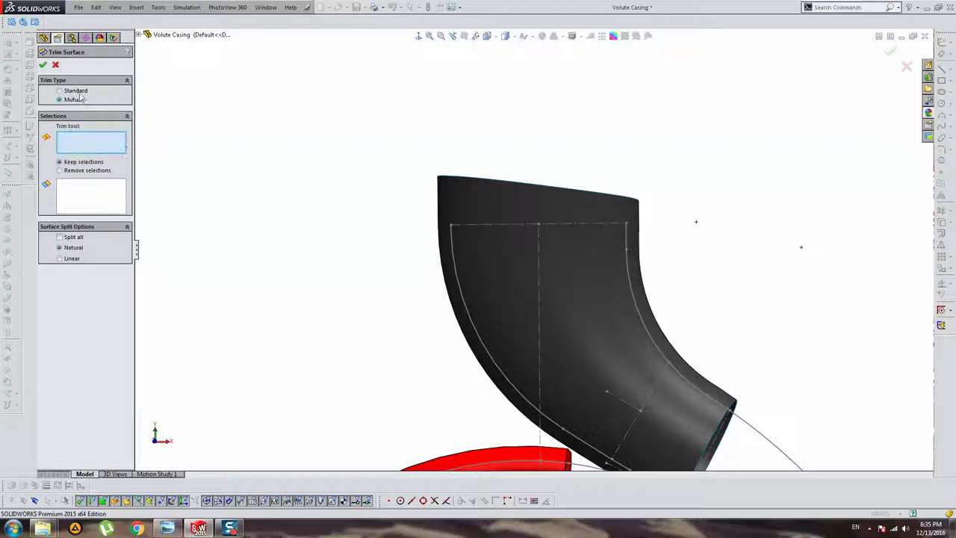
left_click(139, 35)
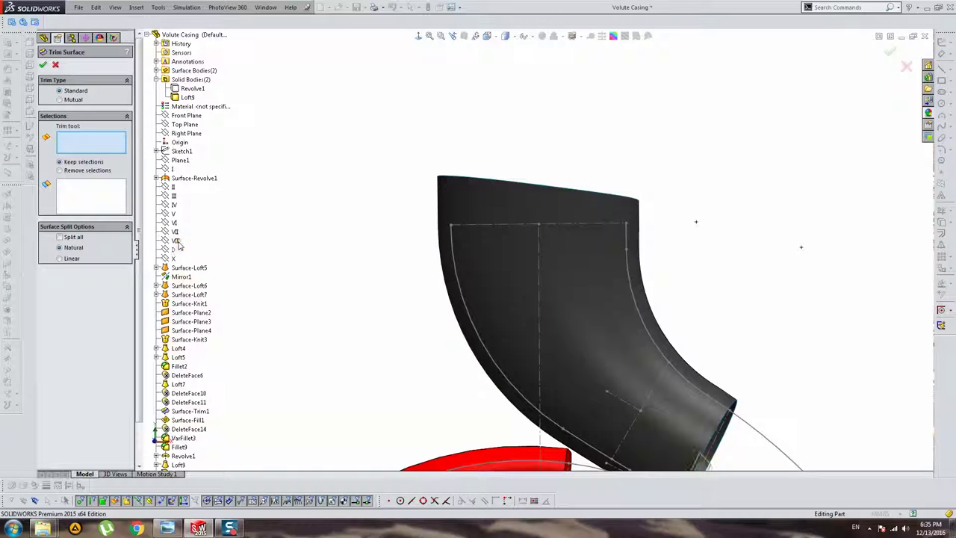
left_click(178, 160)
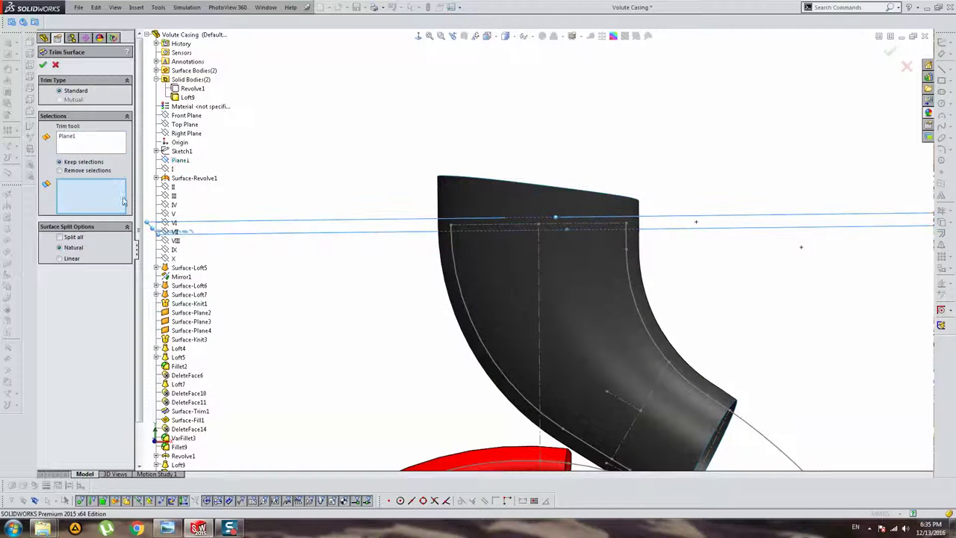
left_click(507, 277)
key("Return")
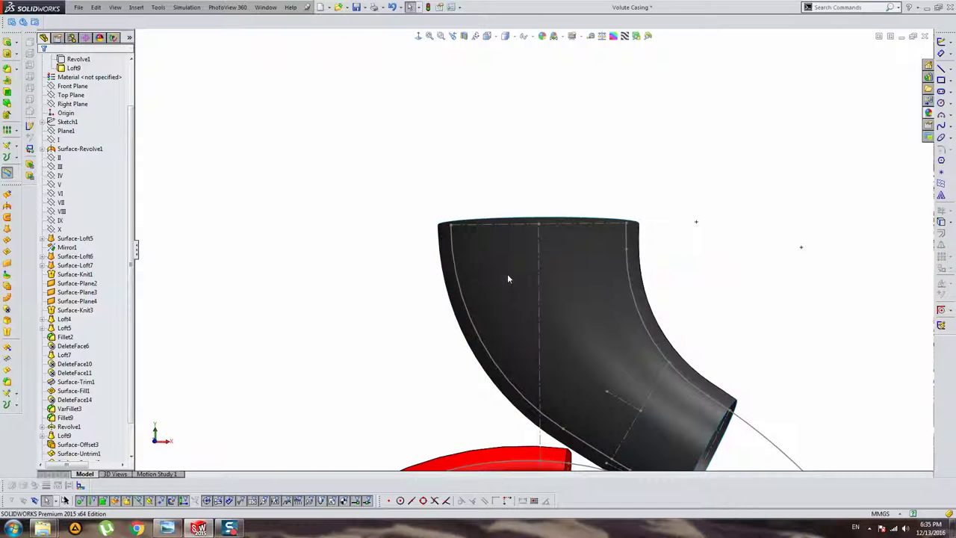
mouse_move(506, 274)
middle_mouse_down()
mouse_move(676, 316)
mouse_move(594, 307)
mouse_move(643, 332)
mouse_move(572, 299)
mouse_move(623, 324)
mouse_move(606, 335)
mouse_move(600, 316)
mouse_move(572, 305)
mouse_move(572, 273)
mouse_move(611, 277)
mouse_move(592, 306)
middle_mouse_up()
- Fill the pipe's trimmed top opening edge with a planar surface
scroll(624, 327, "down", 3)
scroll(592, 306, "up", 1)
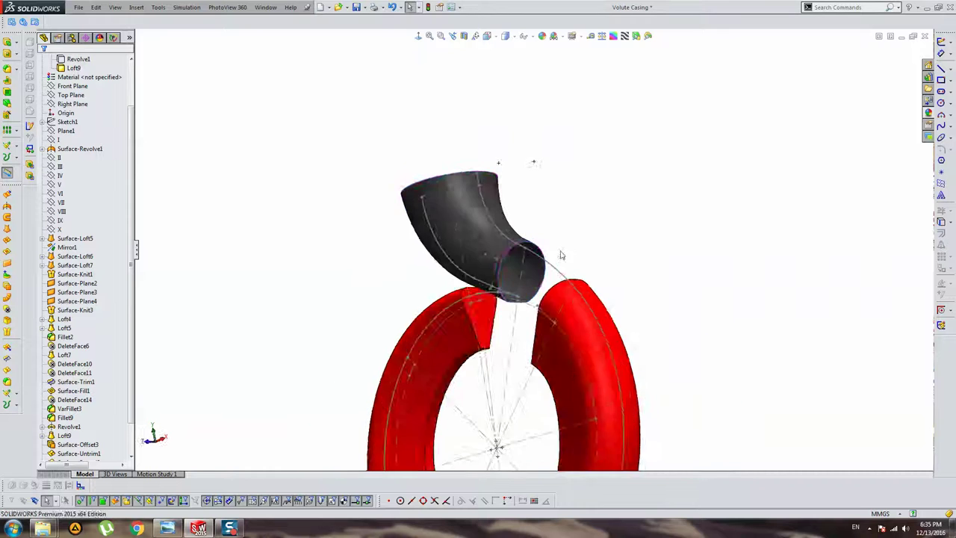
scroll(553, 247, "down", 4)
scroll(519, 203, "up", 3)
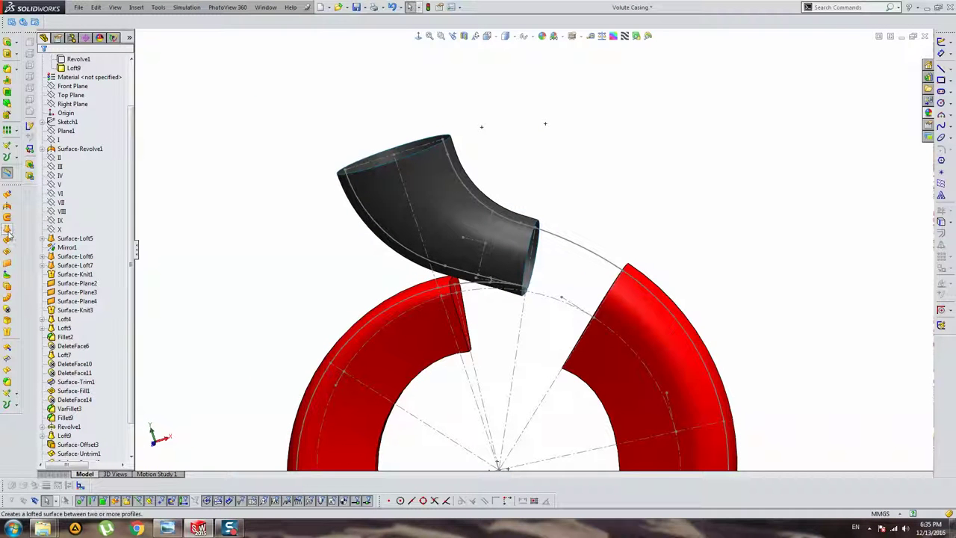
left_click(388, 164)
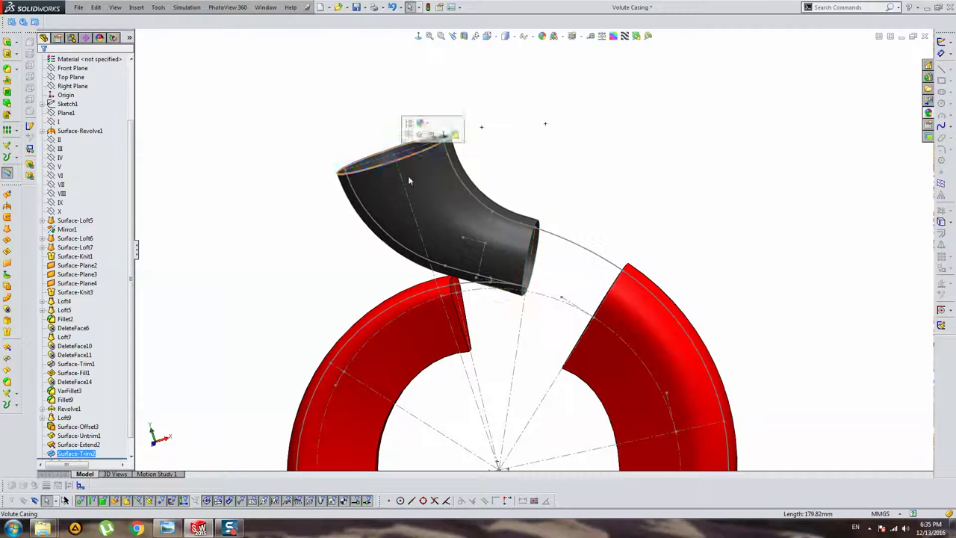
middle_click_drag(468, 211, 135, 200)
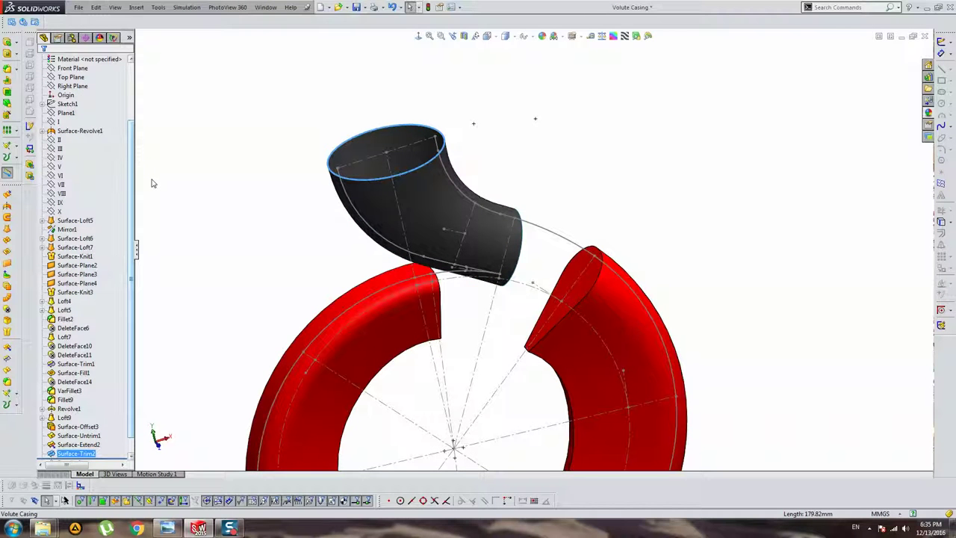
left_click(9, 263)
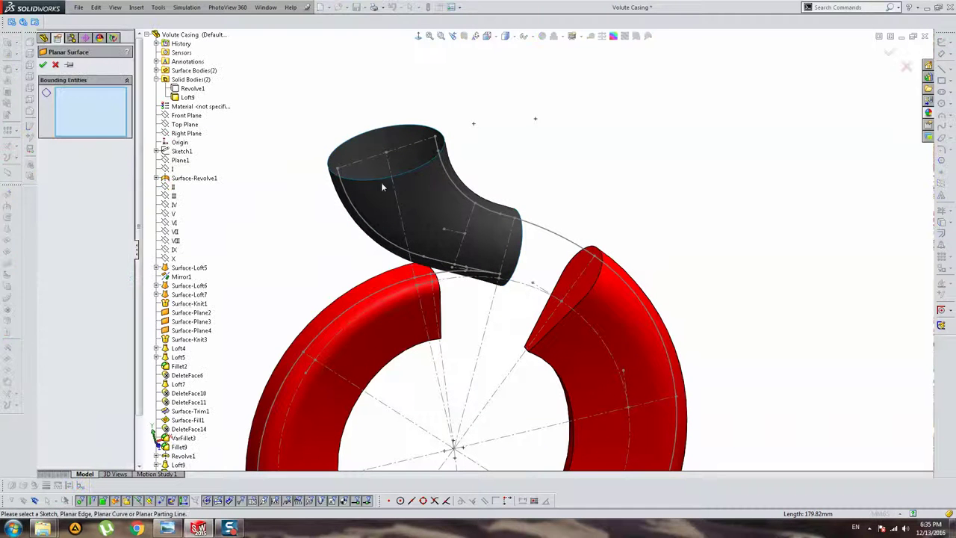
key("Return")
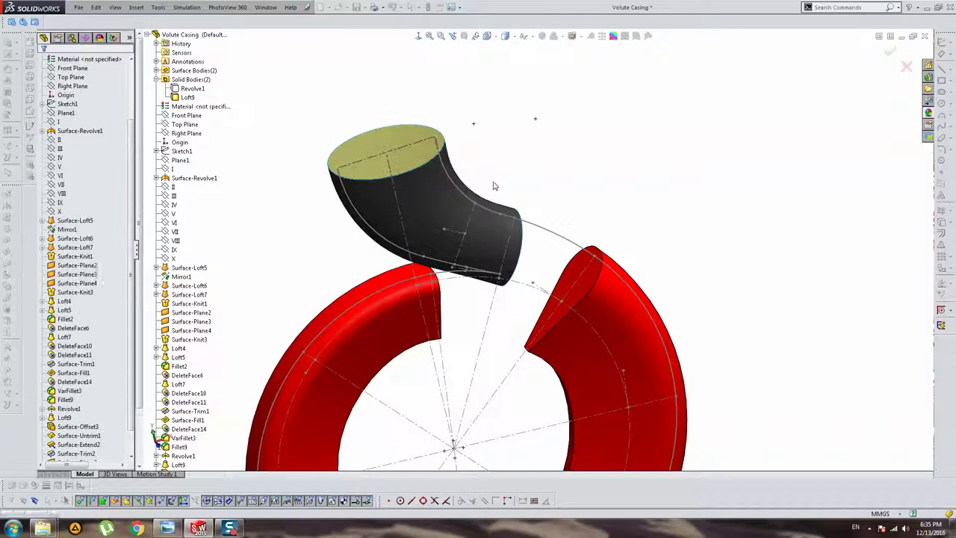
mouse_move(493, 185)
middle_mouse_down()
mouse_move(503, 221)
mouse_move(535, 227)
middle_mouse_up()
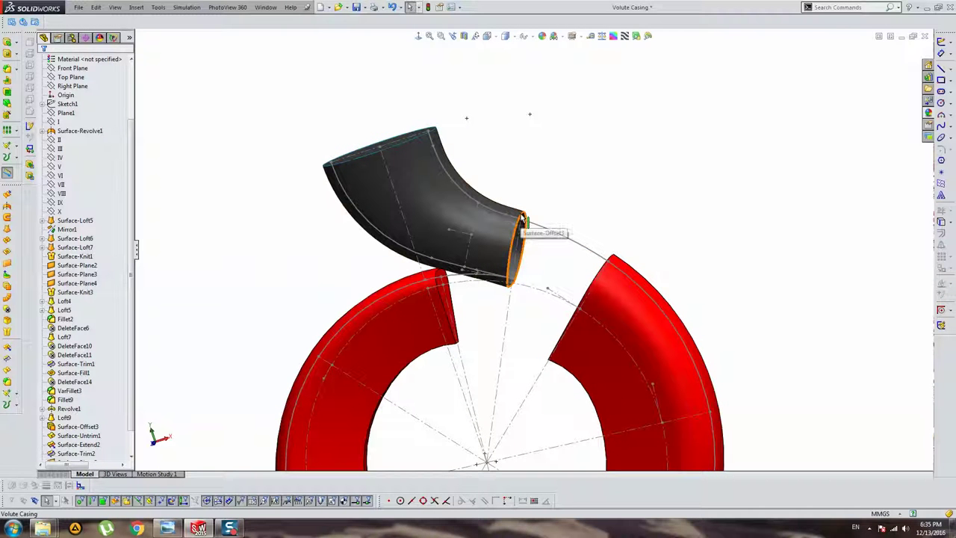
- Edit Surface-Extend2 to add the pipe's two lower end edges at 10 mm distance
scroll(102, 447, "down", 1)
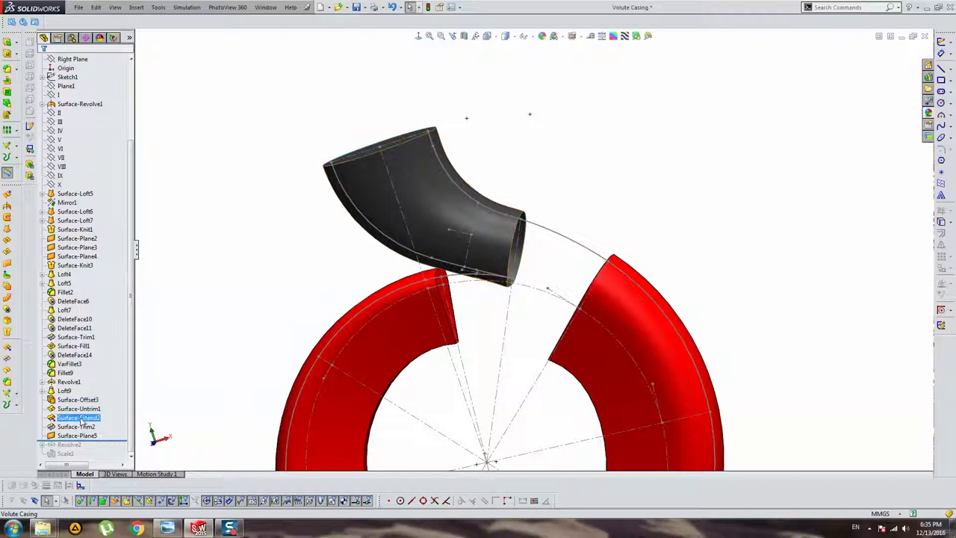
left_click(81, 418)
left_click(89, 396)
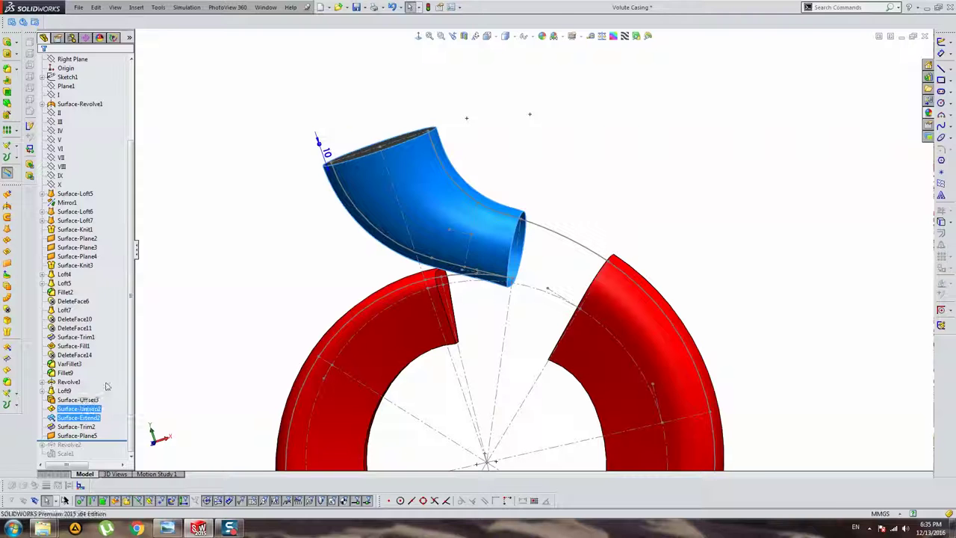
left_click(515, 225)
scroll(515, 225, "down", 2)
scroll(508, 254, "down", 3)
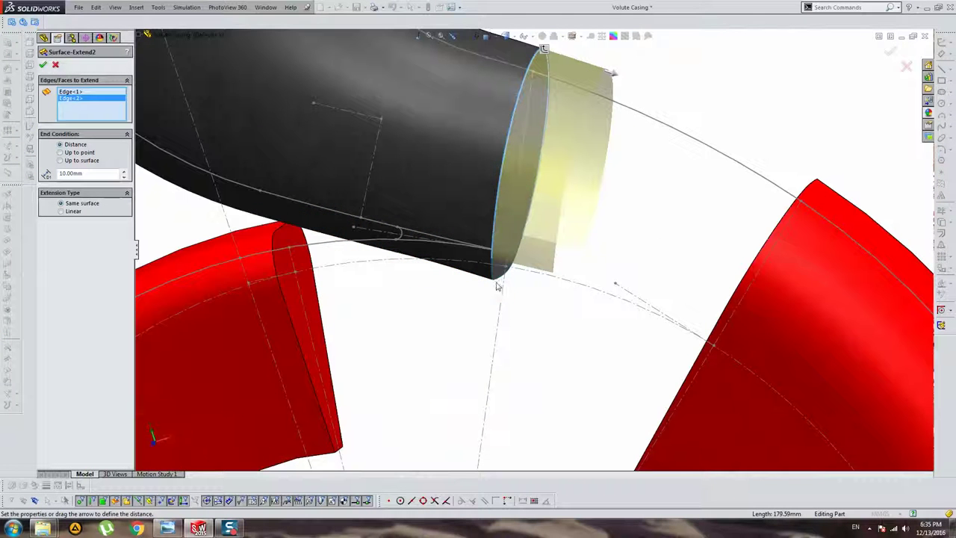
left_click(493, 277)
mouse_move(563, 261)
middle_mouse_down()
mouse_move(527, 252)
mouse_move(544, 261)
middle_mouse_up()
key("Return")
scroll(535, 290, "up", 3)
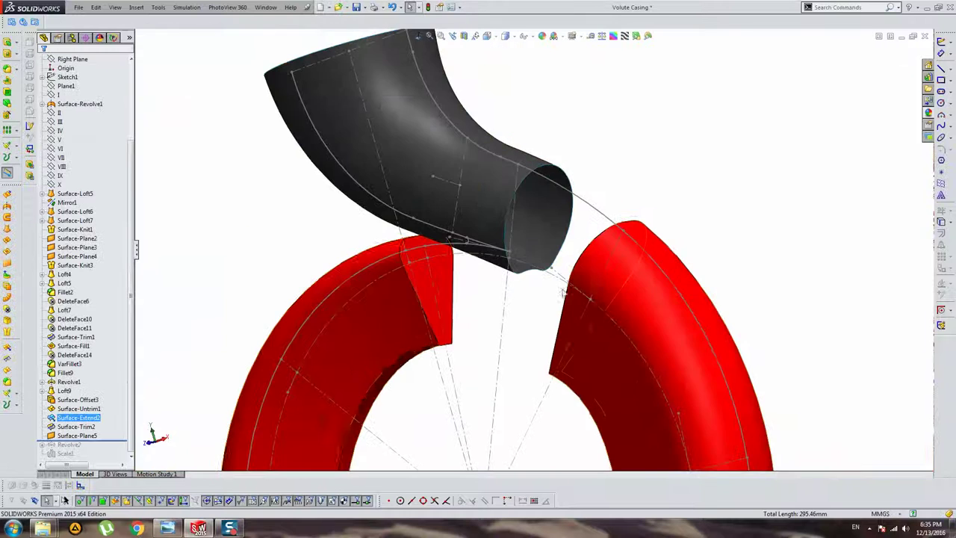
scroll(384, 318, "up", 1)
middle_click_drag(383, 317, 507, 282)
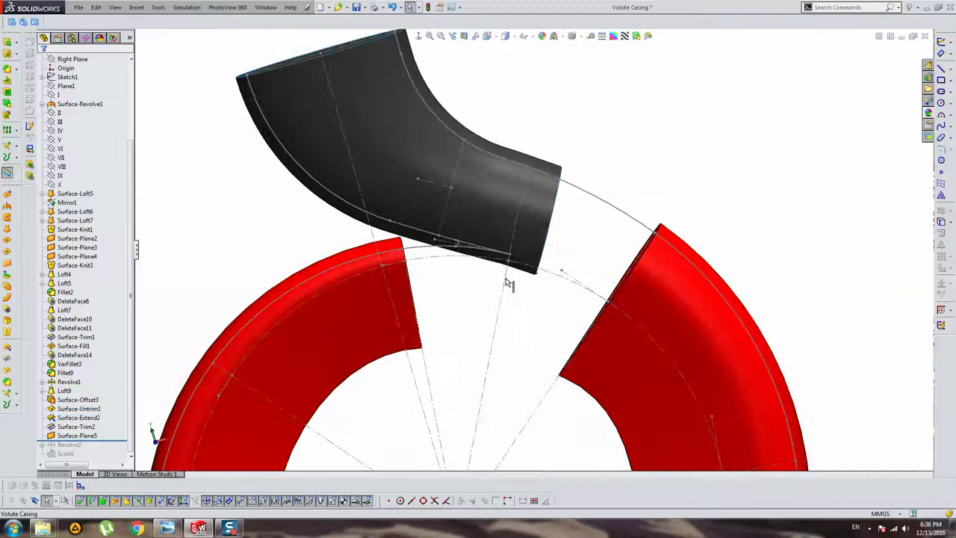
- Trim the pipe's lower end with sketch IX as trim tool, creating Surface-Trim3
left_click(60, 175)
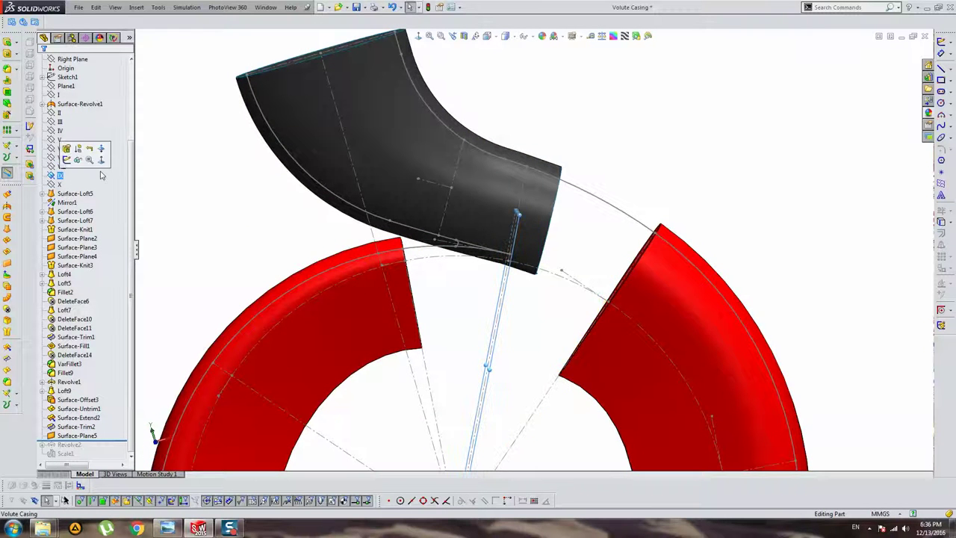
left_click(7, 359)
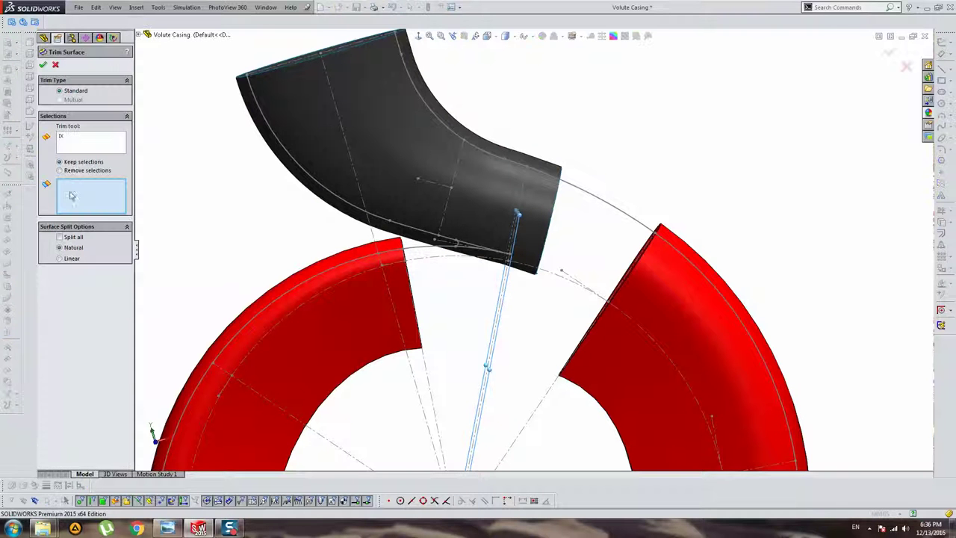
left_click(500, 183)
right_click(513, 188)
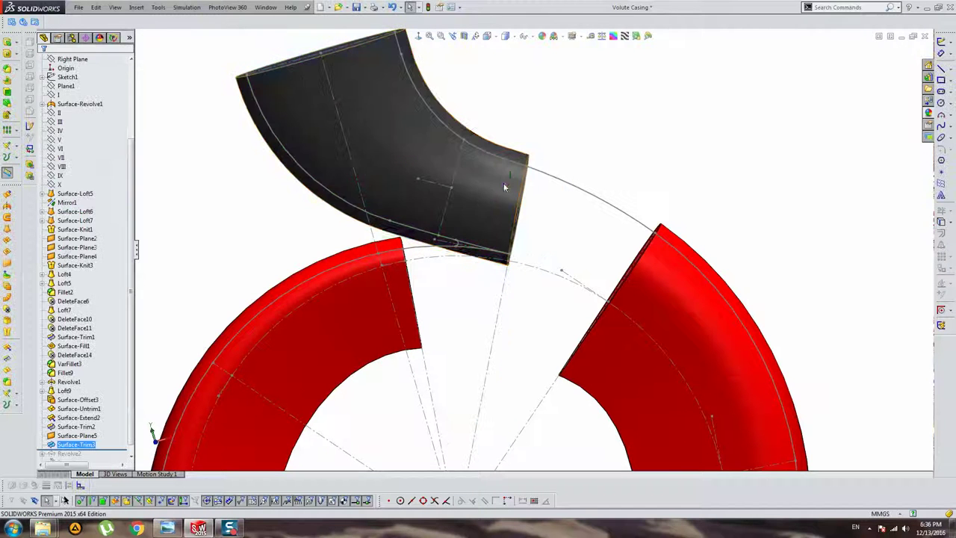
middle_click_drag(476, 131, 448, 220)
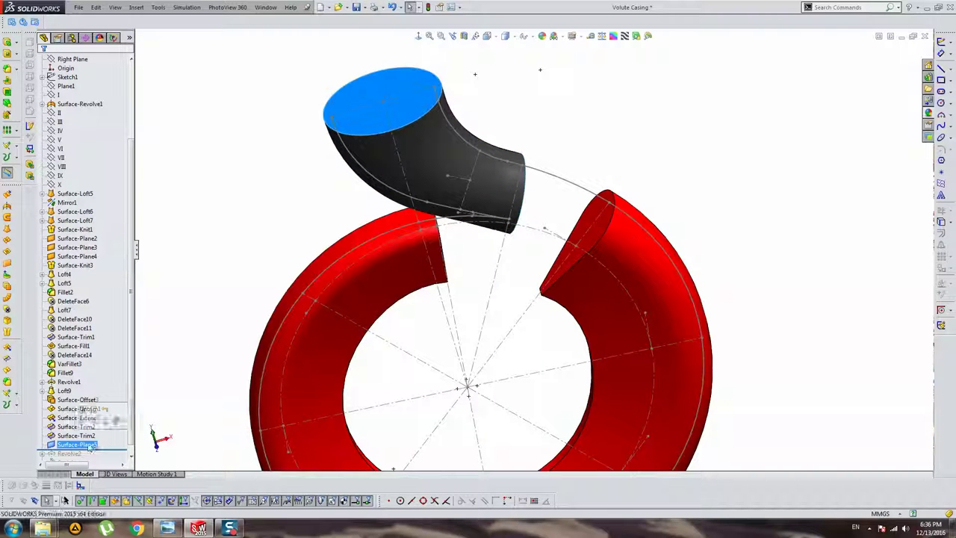
- Add the pipe-end edge to Surface-Plane5 and cap the pipe's lower end with a planar surface
right_click(77, 443)
left_click(84, 326)
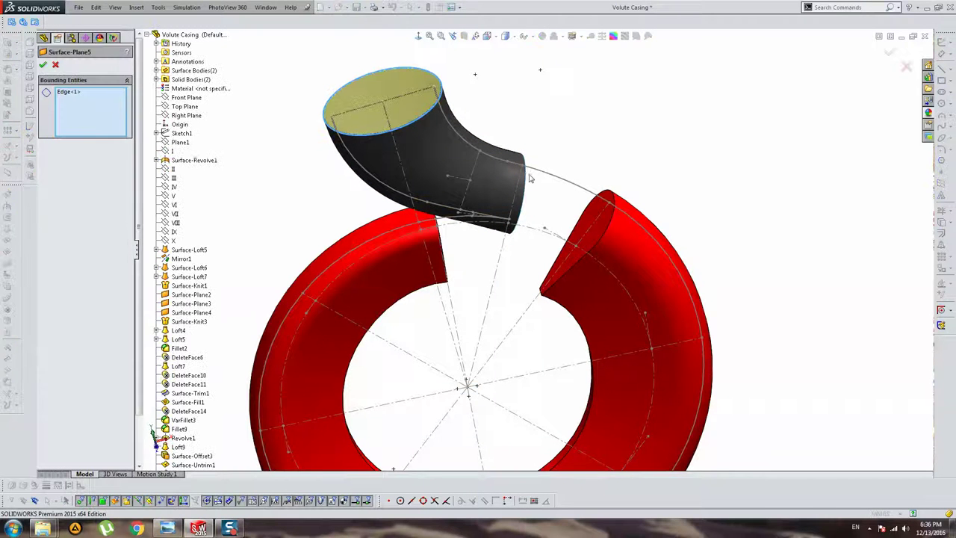
left_click(521, 198)
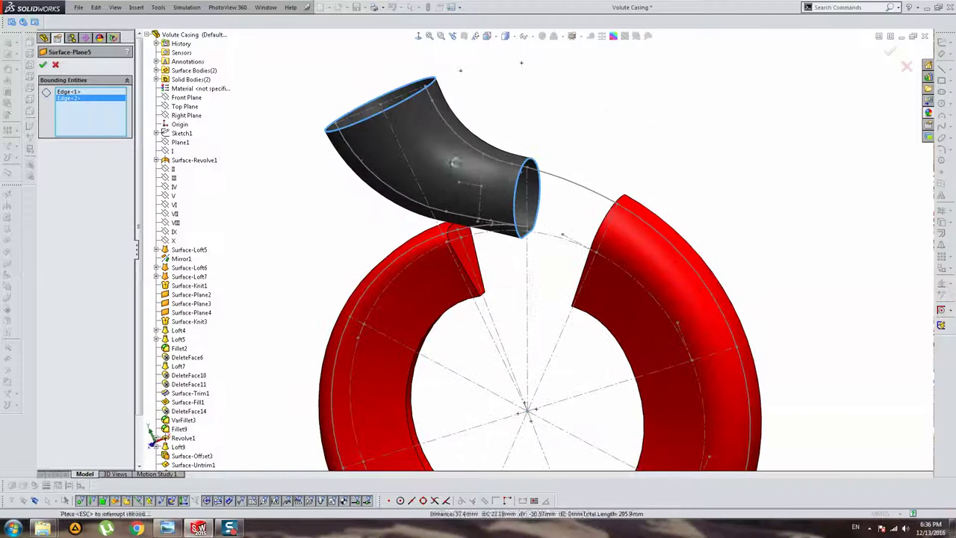
left_click(43, 64)
left_click(7, 265)
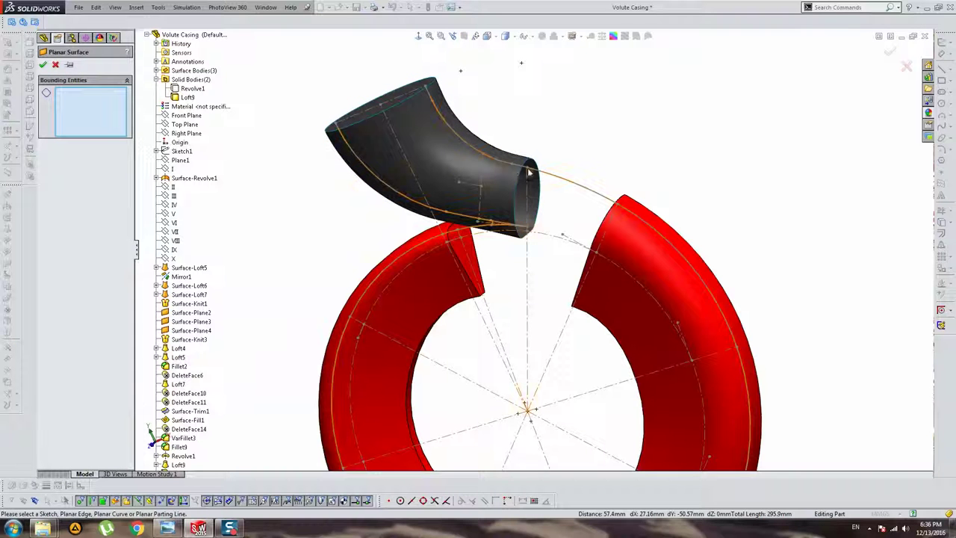
left_click(529, 179)
key("Return")
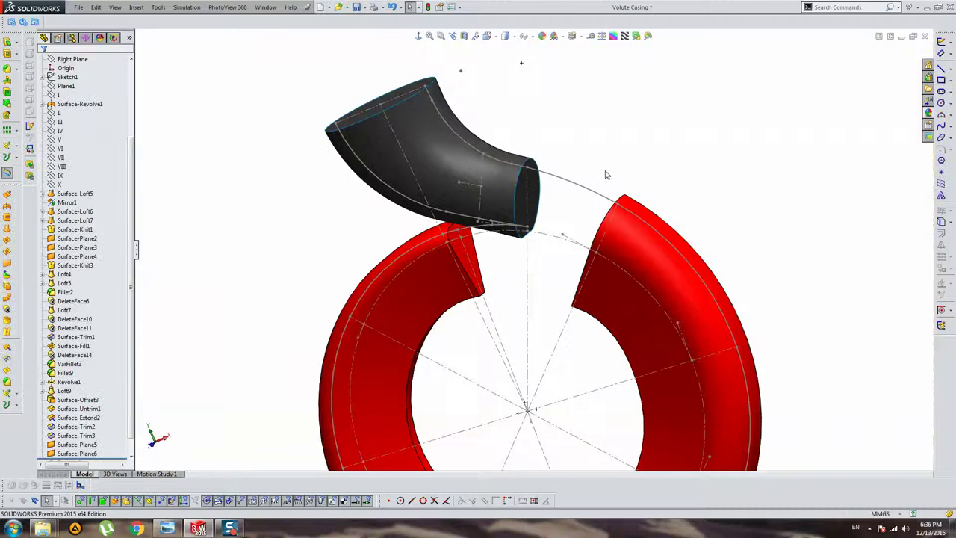
- Knit the lower cap, pipe body and top cap into one solid with Merge entities
left_click(8, 335)
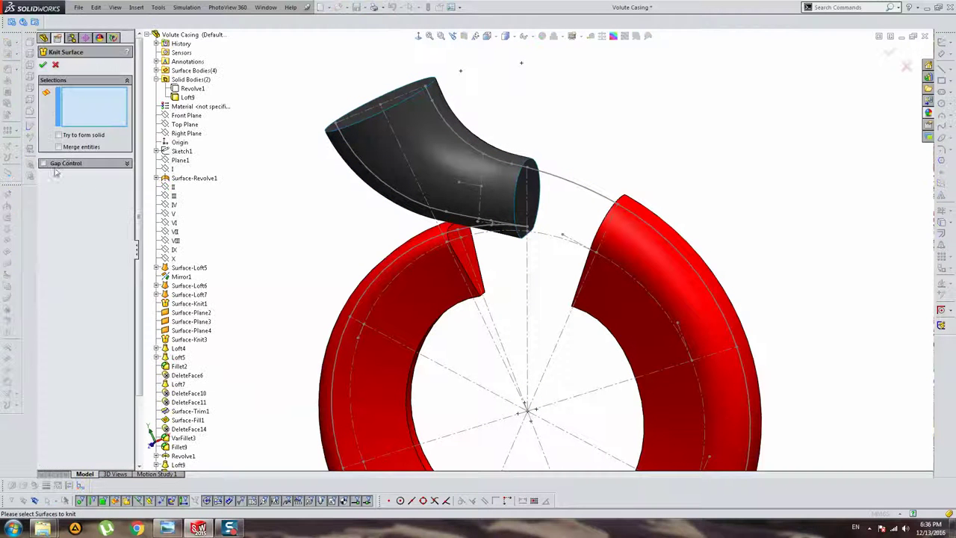
left_click(74, 147)
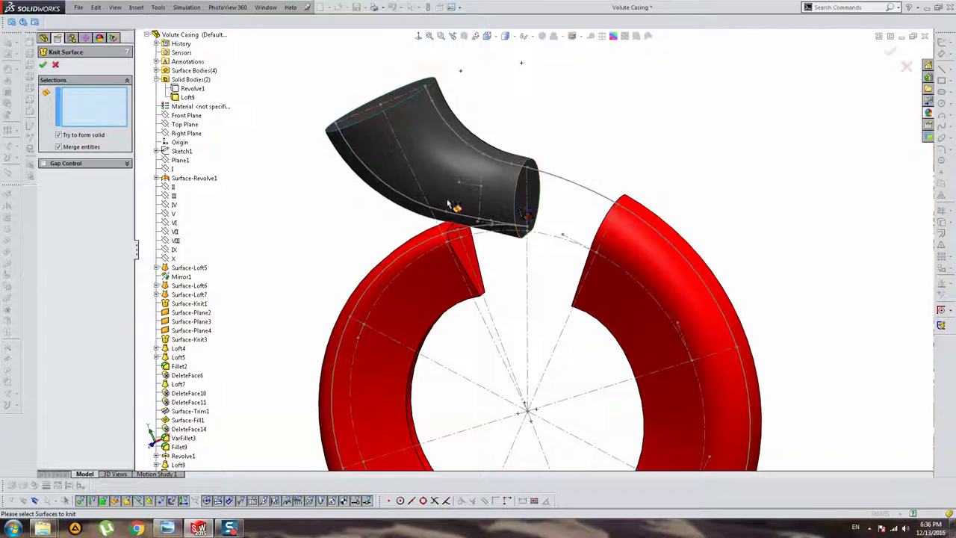
left_click(523, 200)
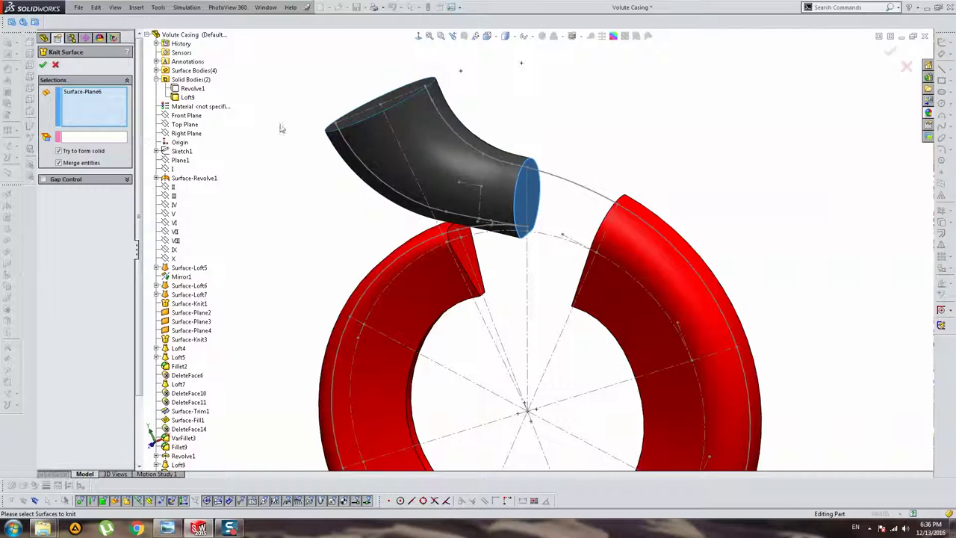
left_click(418, 130)
middle_click_drag(418, 130, 420, 127)
left_click(393, 85)
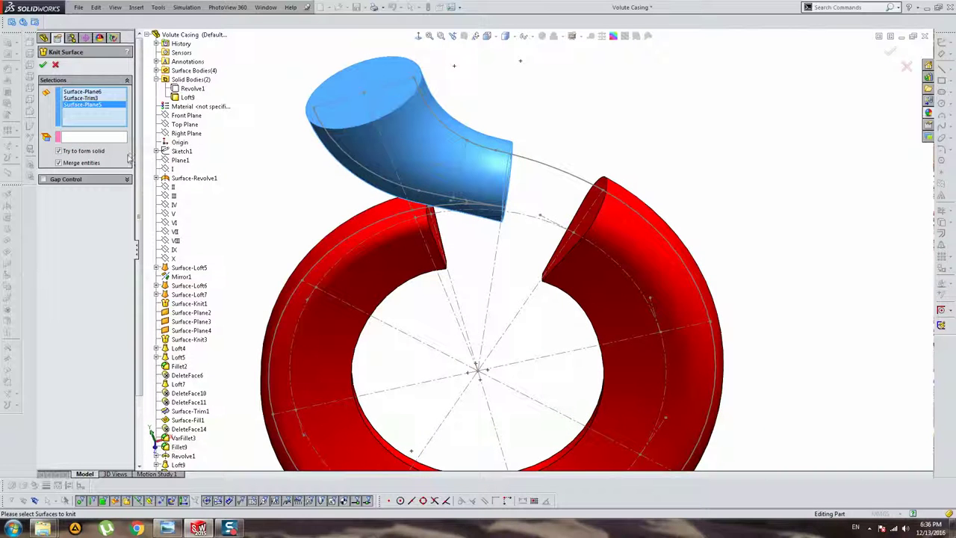
key("Return")
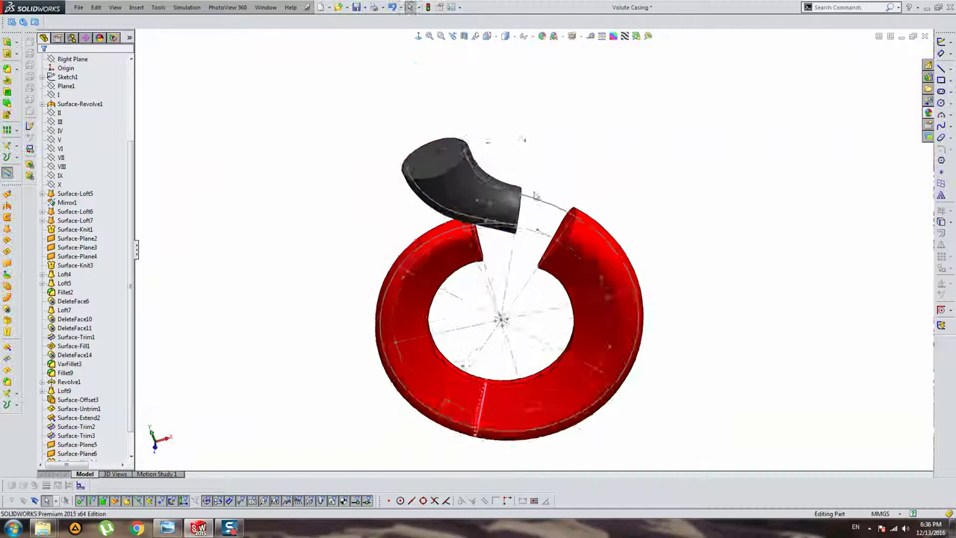
mouse_move(241, 85)
middle_mouse_down()
mouse_move(516, 98)
mouse_move(360, 156)
middle_mouse_up()
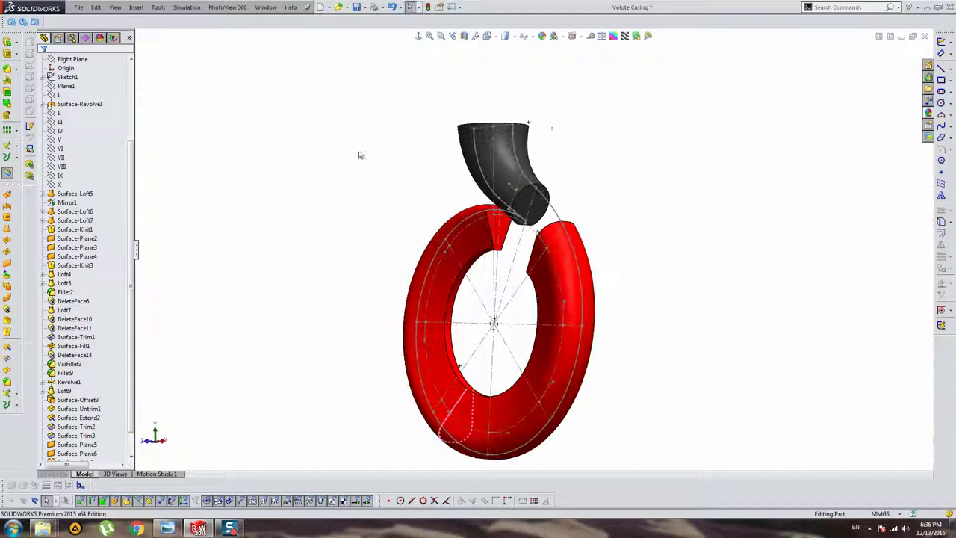
- Apply the red color<3> appearance to the knitted pipe Surface-Knit6
left_click(101, 39)
left_click(70, 107)
right_click(69, 107)
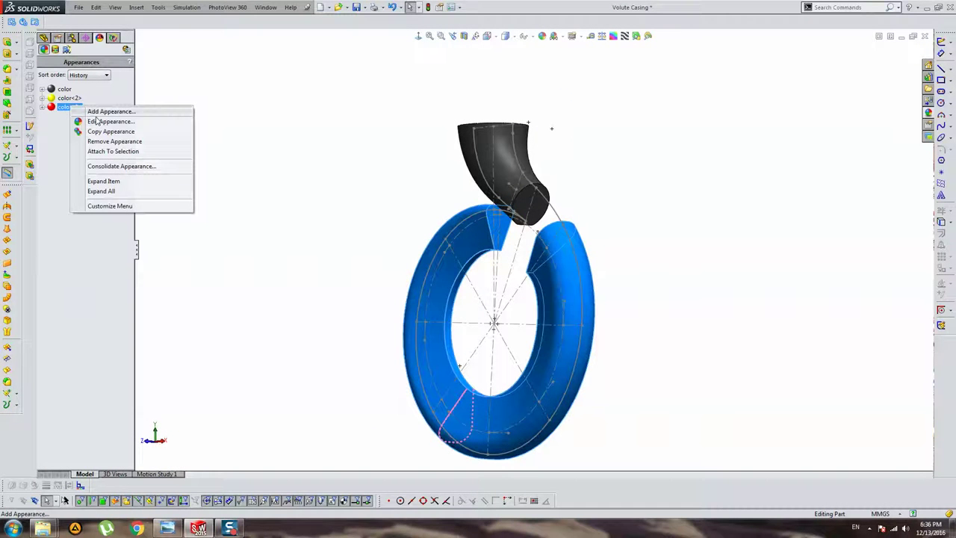
left_click(101, 120)
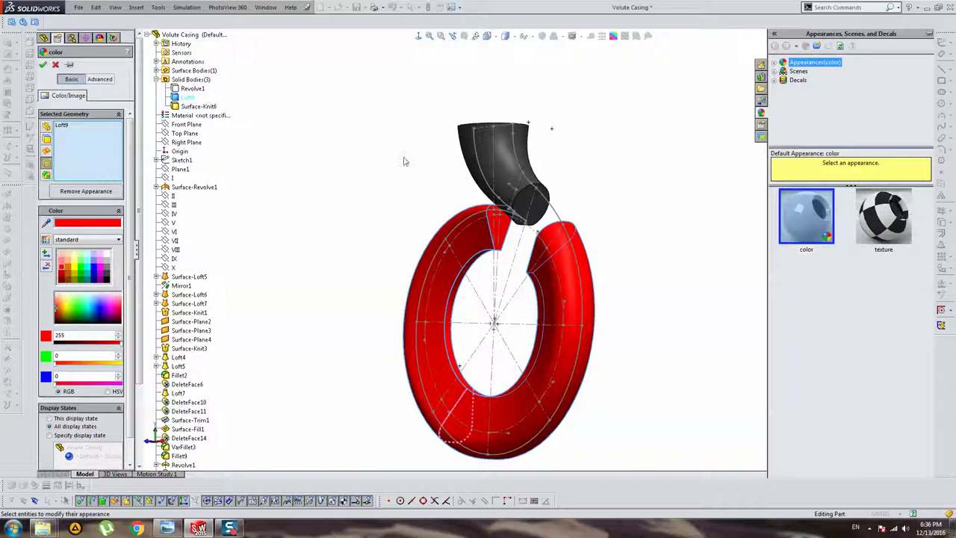
left_click(493, 153)
left_click(43, 64)
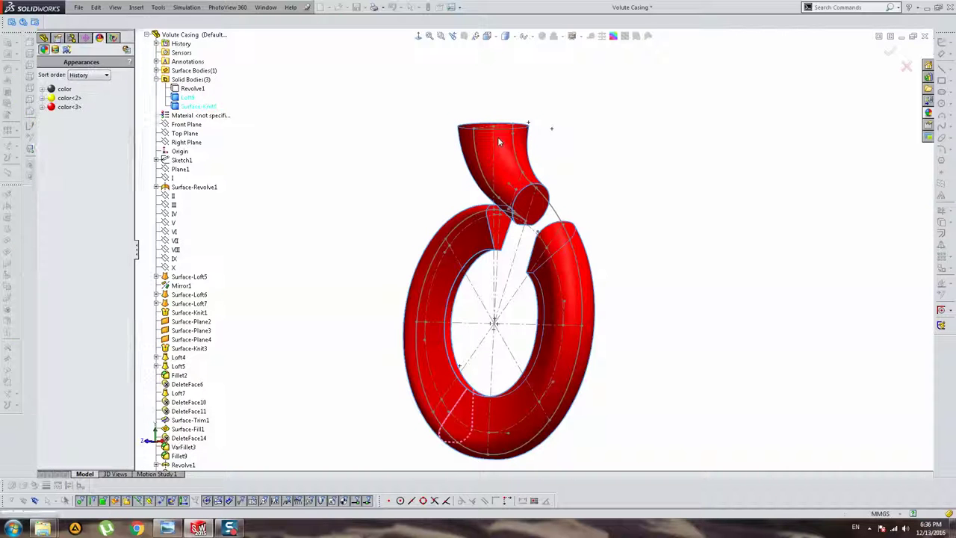
- Return to the feature history and orbit to inspect the red pipe and the tongue gap
middle_click_drag(411, 100, 610, 216)
scroll(550, 243, "down", 5)
mouse_move(549, 243)
middle_mouse_down()
mouse_move(555, 207)
mouse_move(531, 204)
mouse_move(551, 216)
mouse_move(539, 236)
middle_mouse_up()
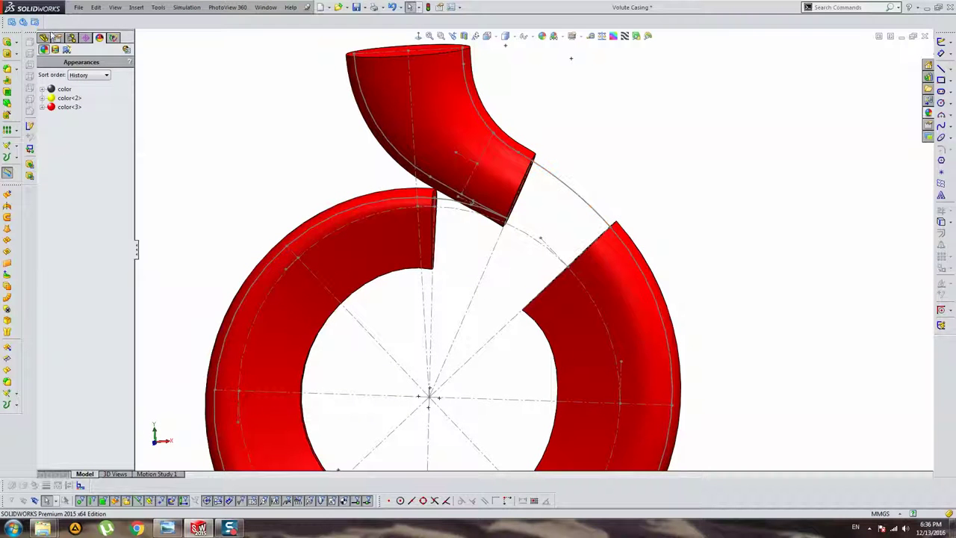
left_click(46, 37)
scroll(566, 315, "up", 2)
middle_click_drag(565, 316, 501, 282)
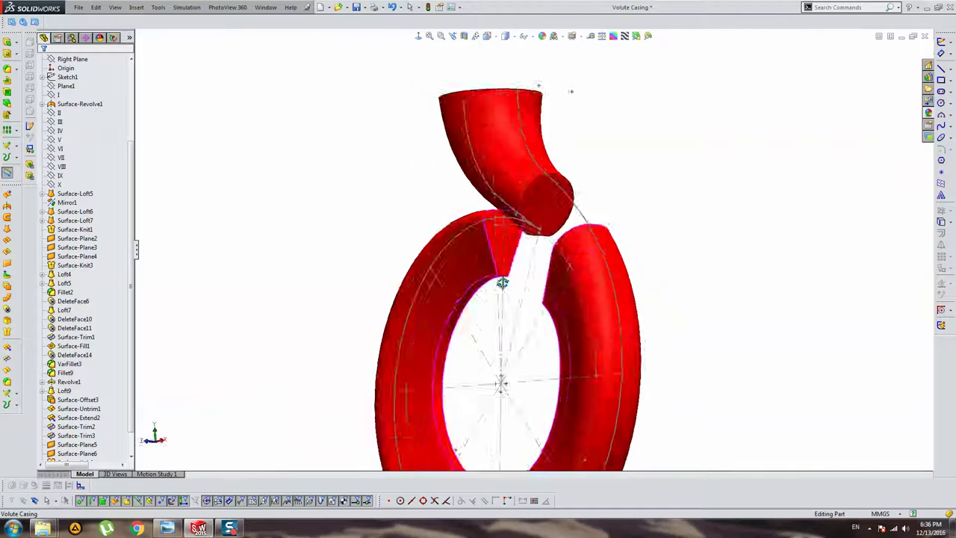
scroll(545, 324, "up", 2)
mouse_move(544, 324)
middle_mouse_down()
mouse_move(465, 283)
mouse_move(522, 288)
mouse_move(504, 271)
mouse_move(470, 274)
middle_mouse_up()
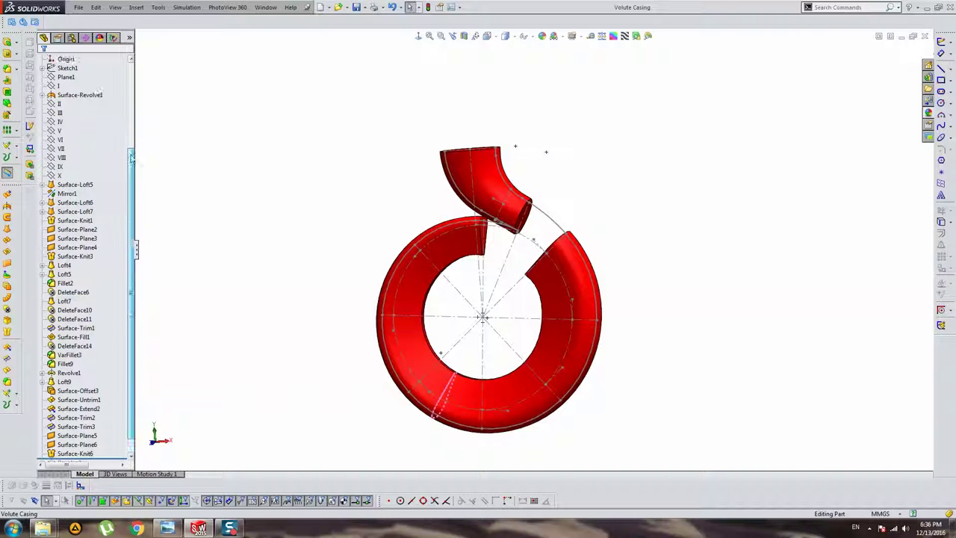
scroll(82, 403, "down", 1)
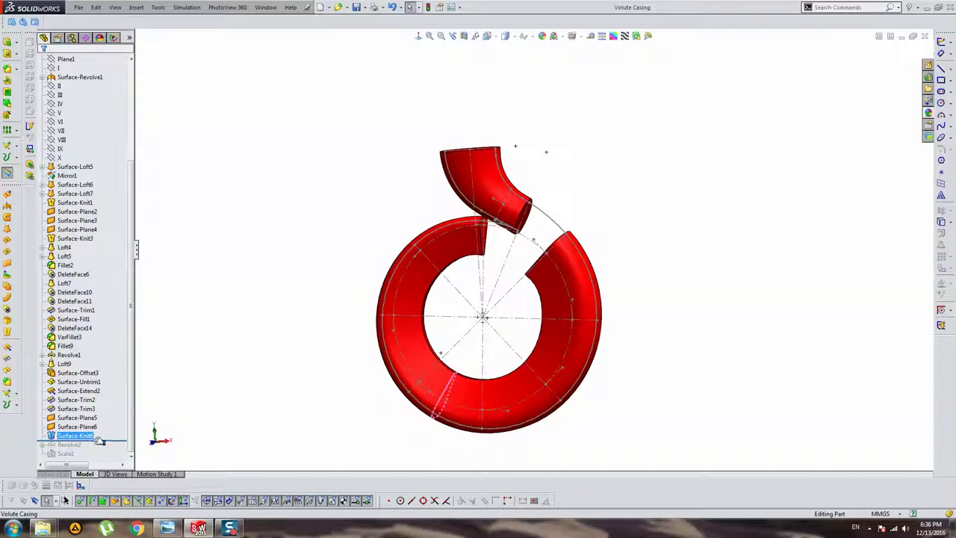
- Add Surface-Knit6 to Revolve2's Feature Scope bodies and accept the edit
left_click(69, 445)
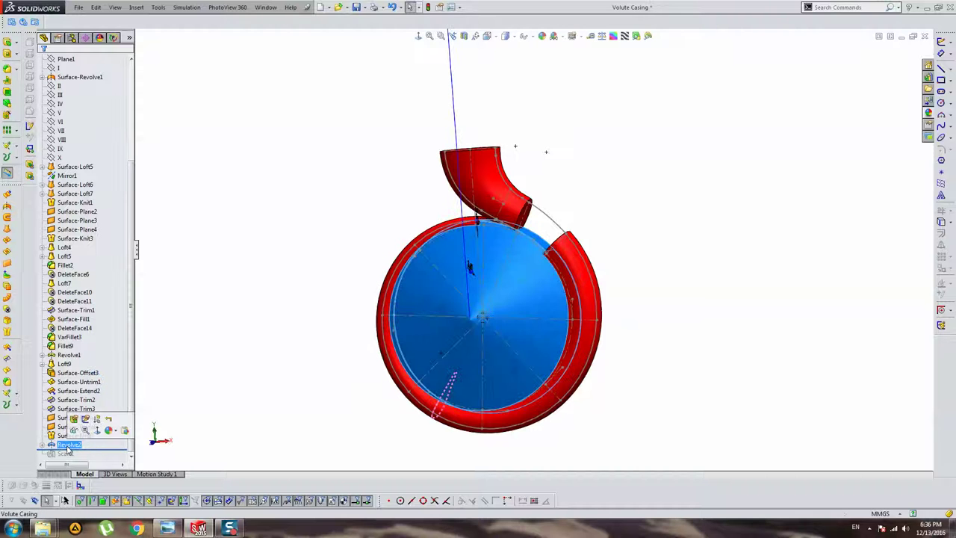
left_click(74, 420)
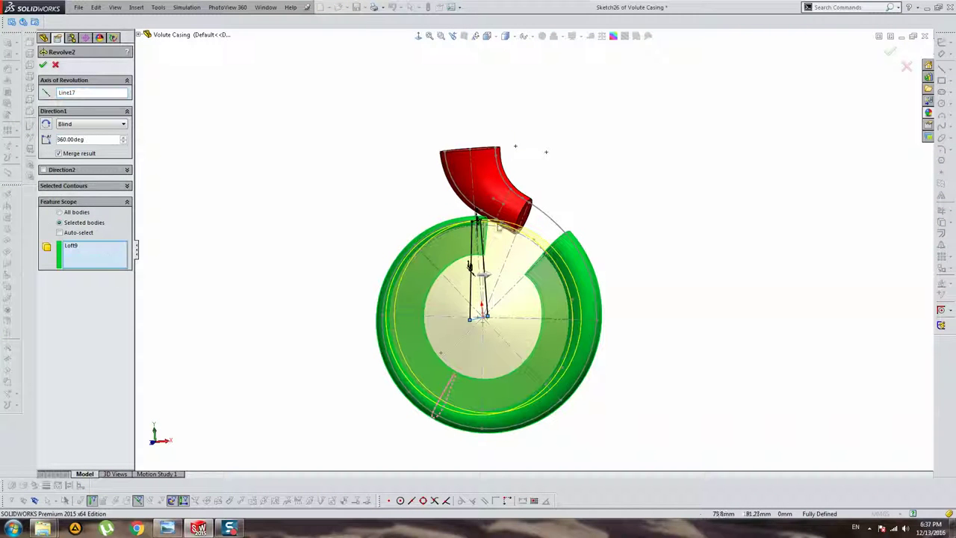
left_click(499, 188)
key("Return")
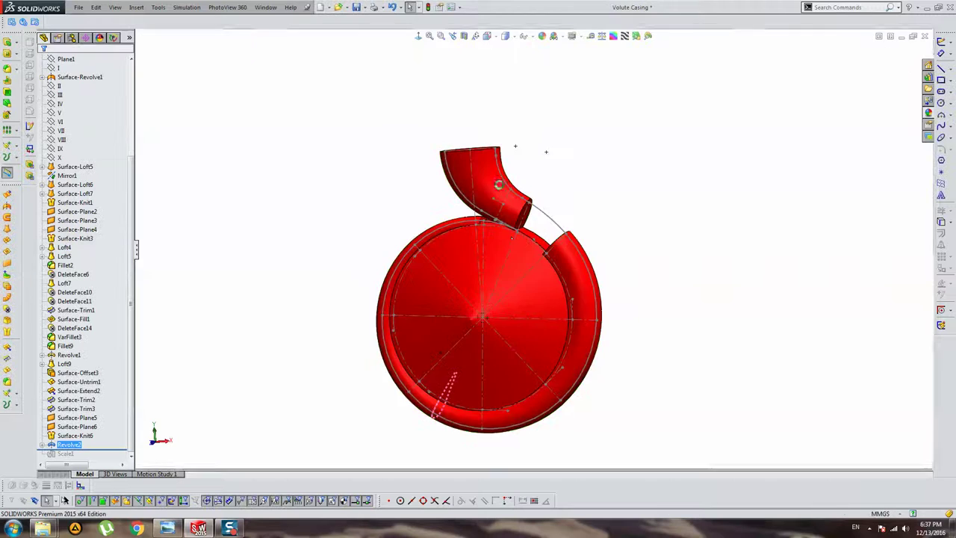
- Inspect the pipe junction, picking the outlet pipe end face, right volute end face and joint edge
scroll(510, 221, "up", 2)
middle_click_drag(510, 221, 496, 204)
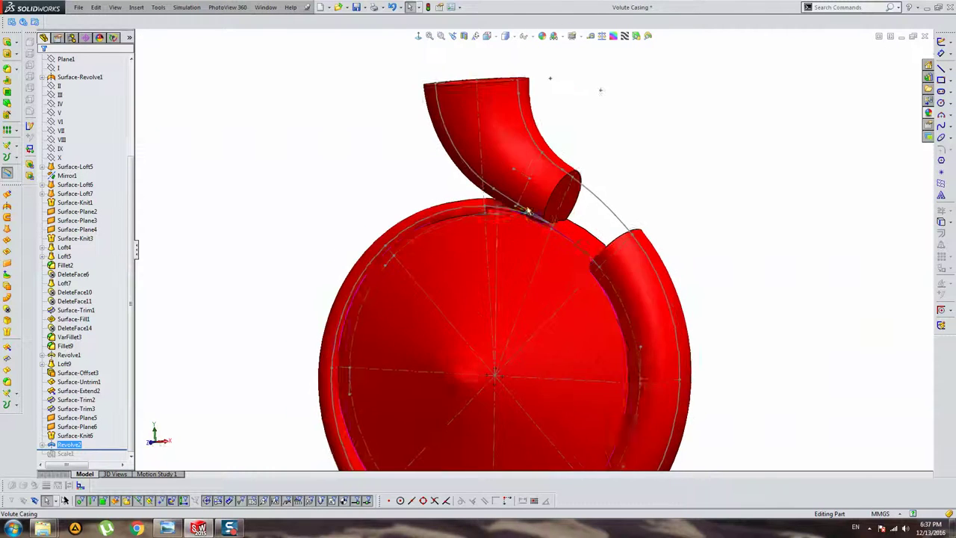
scroll(500, 207, "down", 2)
scroll(515, 214, "down", 2)
scroll(548, 195, "down", 2)
middle_click_drag(548, 213, 576, 202)
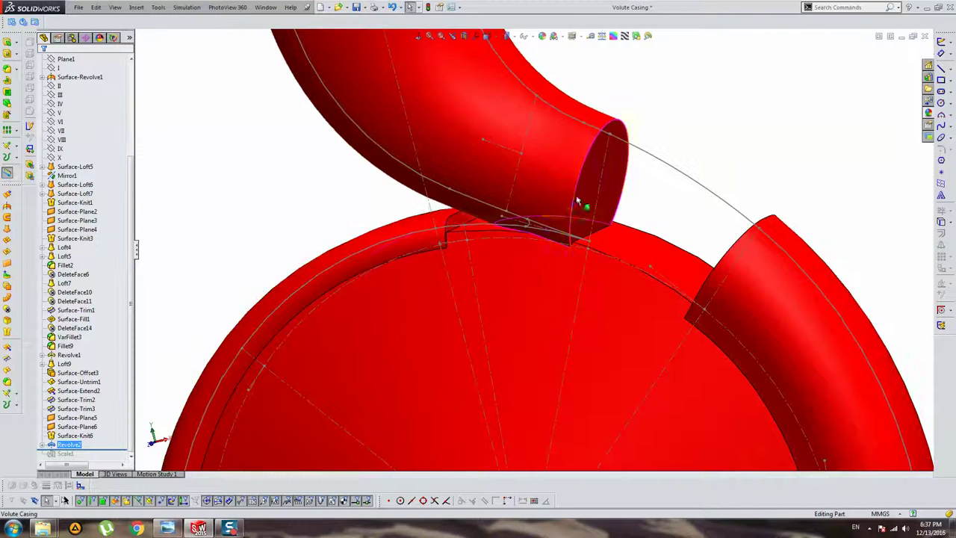
left_click(604, 182)
middle_click_drag(664, 227, 779, 245)
left_click(779, 245)
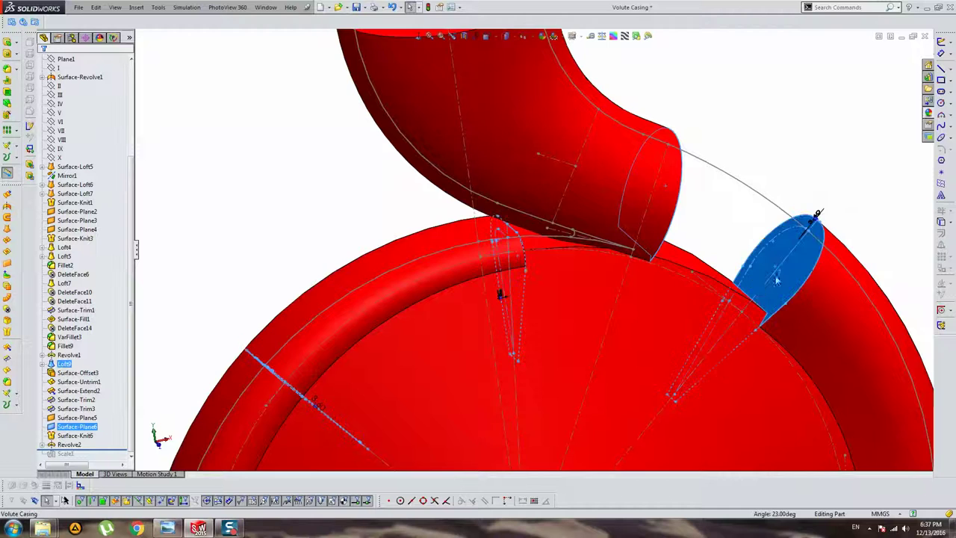
middle_click_drag(502, 292, 457, 277)
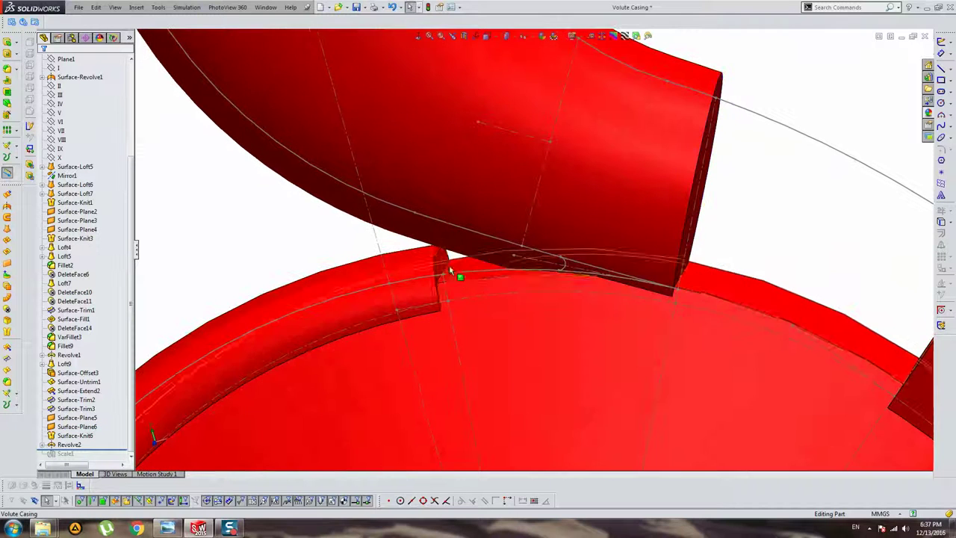
left_click(441, 257)
mouse_move(440, 257)
middle_mouse_down()
mouse_move(469, 227)
mouse_move(470, 237)
middle_mouse_up()
scroll(469, 237, "up", 5)
mouse_move(403, 116)
middle_mouse_down()
mouse_move(541, 162)
mouse_move(505, 326)
middle_mouse_up()
scroll(561, 362, "down", 5)
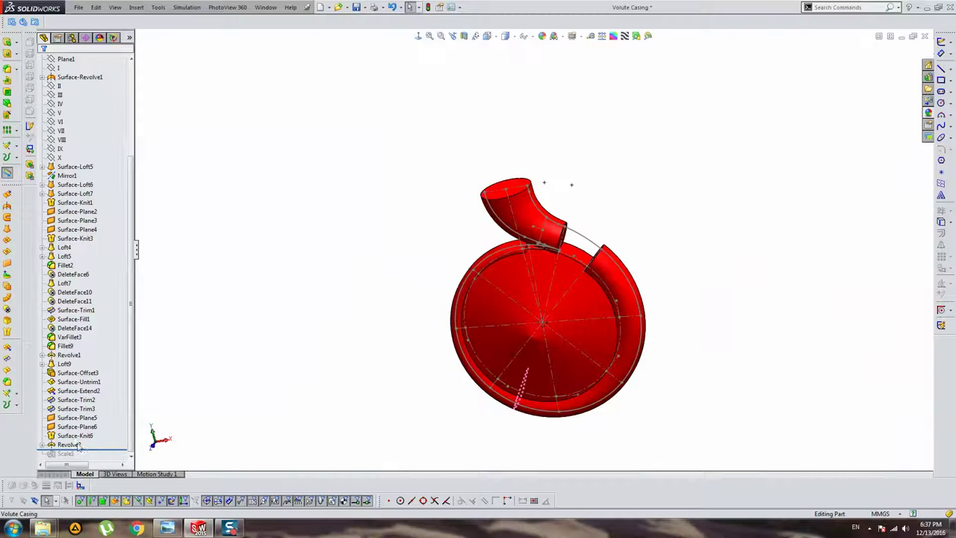
- Suppress Revolve2 so only the open volute ring and outlet pipe remain
left_click(78, 445)
left_click(111, 420)
middle_click_drag(420, 152, 631, 222)
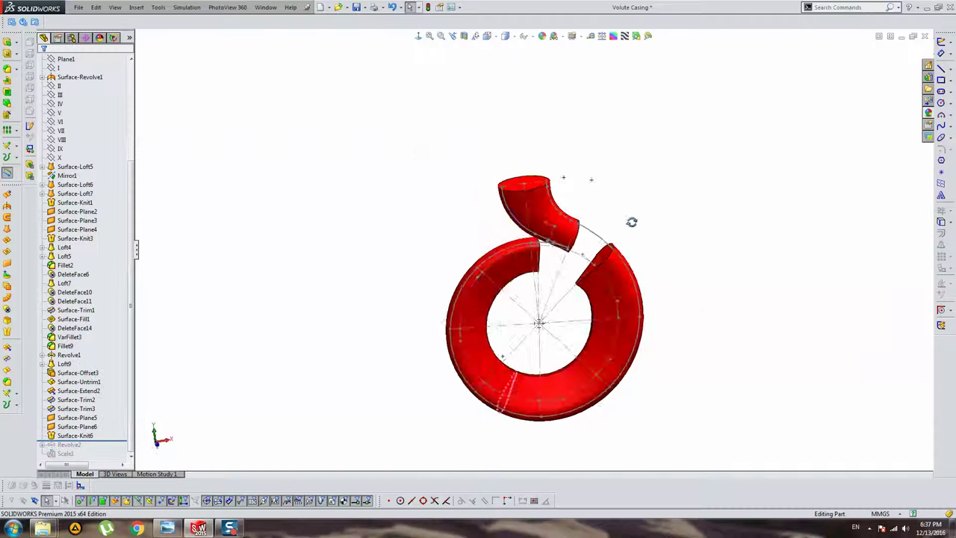
scroll(583, 229, "down", 4)
scroll(508, 246, "down", 4)
- Select the volute ring's triangular end face and start a Move Face offset on it
left_click(505, 256)
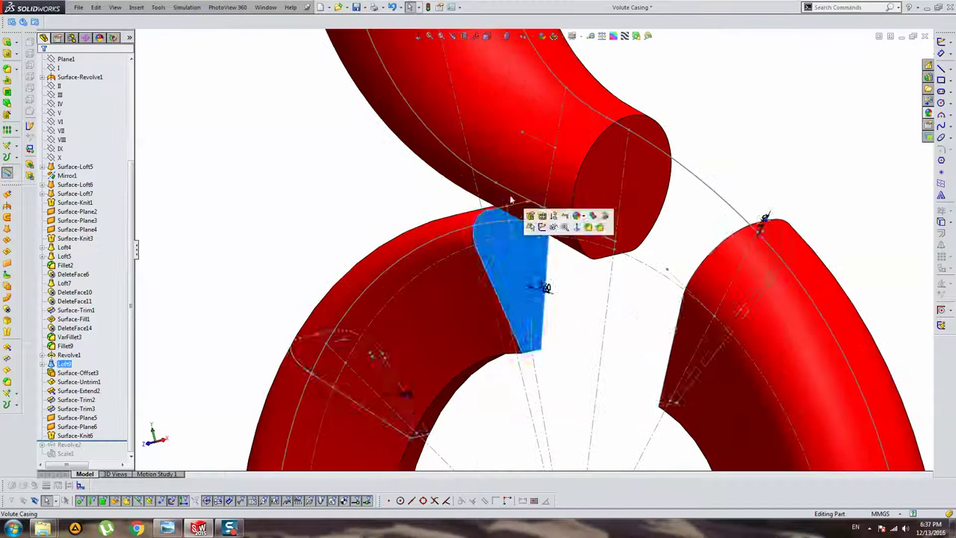
mouse_move(542, 284)
middle_mouse_down()
mouse_move(550, 175)
mouse_move(379, 85)
middle_mouse_up()
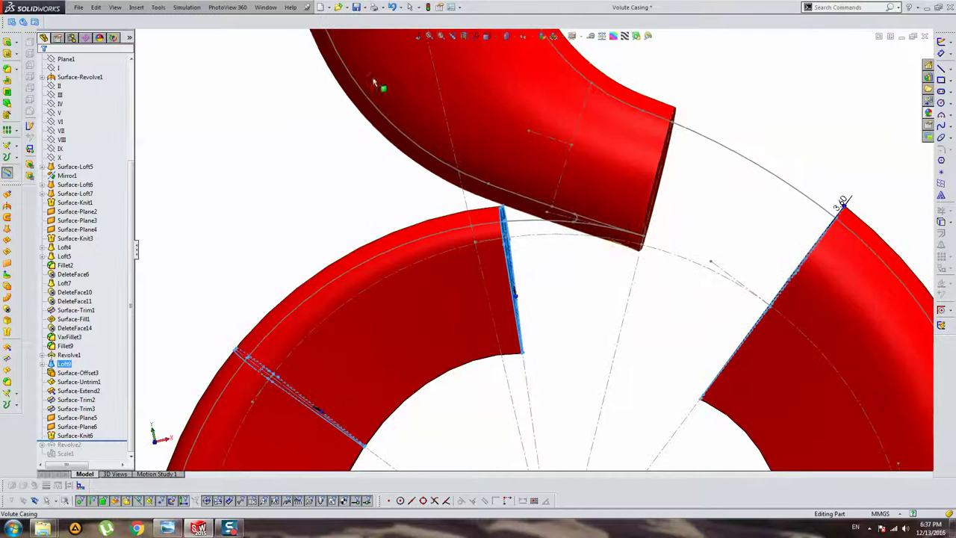
left_click(136, 7)
mouse_move(149, 95)
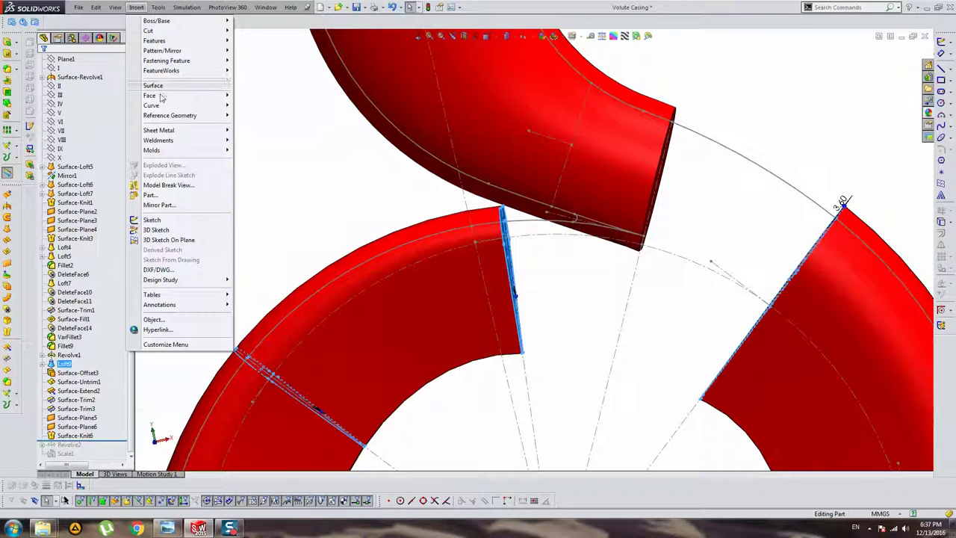
left_click(257, 117)
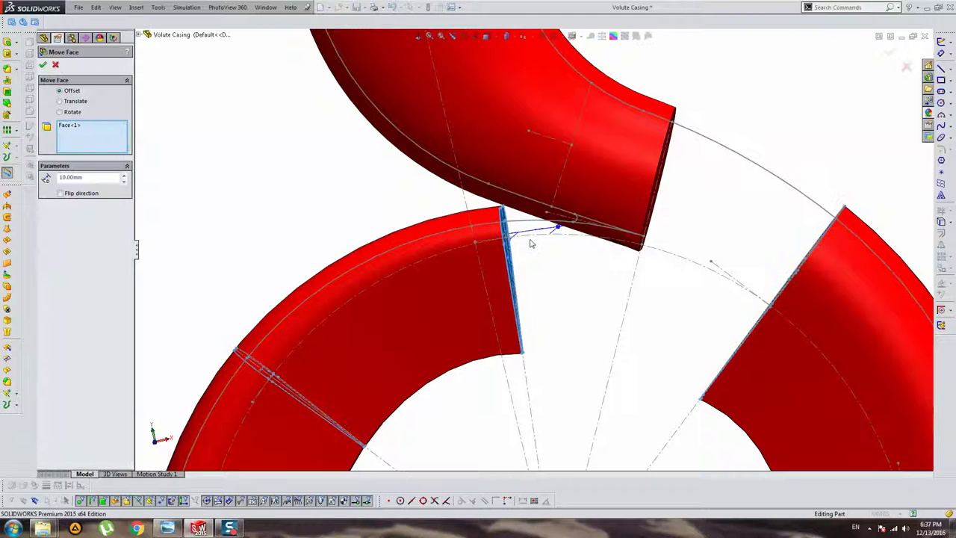
mouse_move(569, 281)
middle_mouse_down()
mouse_move(570, 252)
mouse_move(544, 249)
mouse_move(536, 268)
middle_mouse_up()
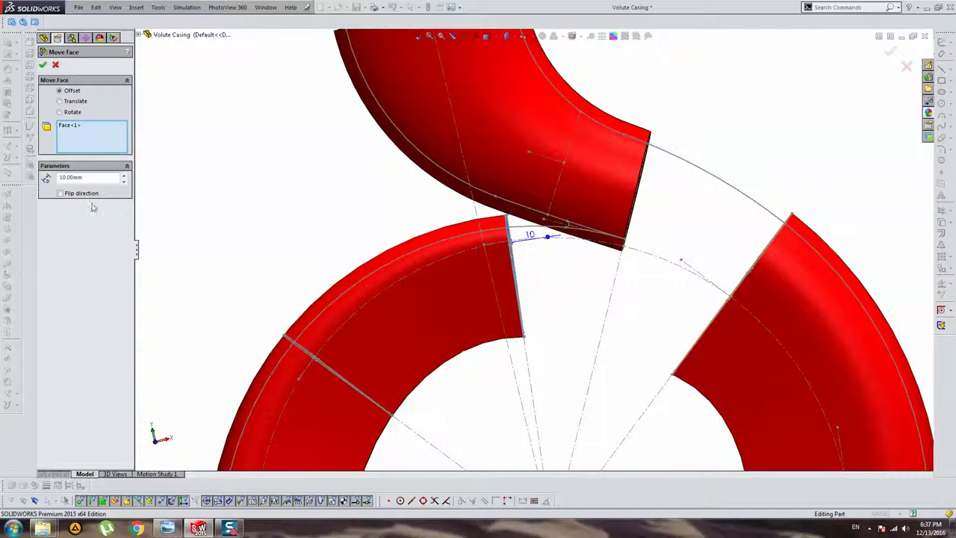
left_click(61, 193)
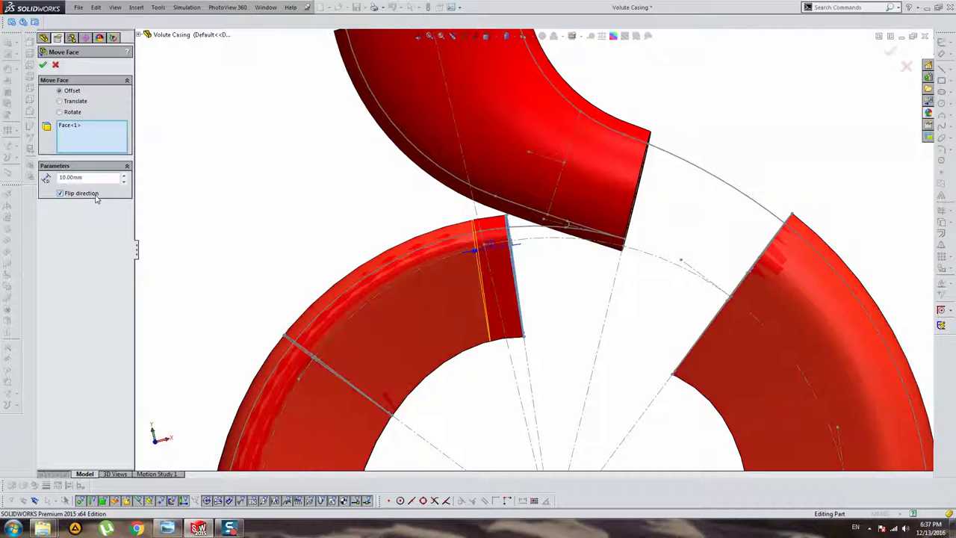
left_click(96, 194)
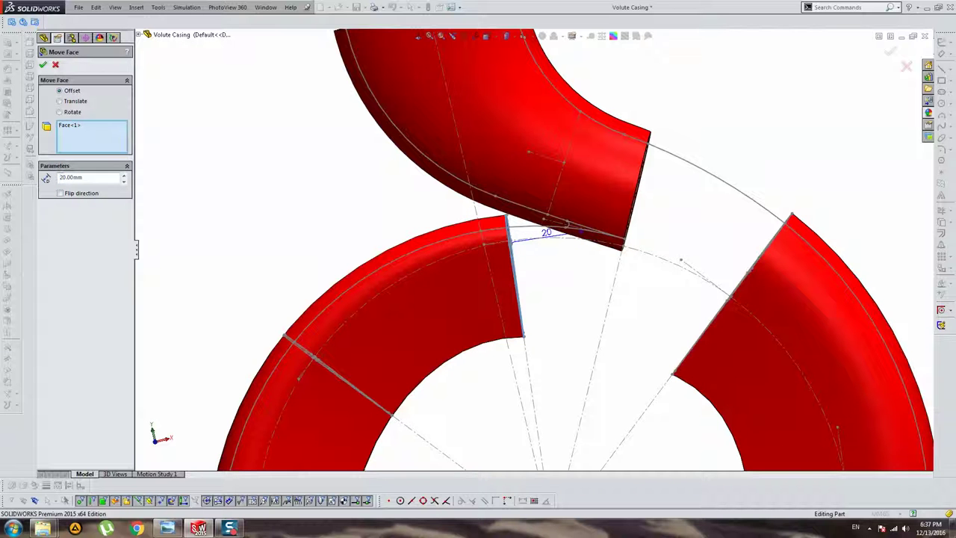
- Try face offsets of 5 mm and 1 mm, checking the offset direction
type("5")
key("Return")
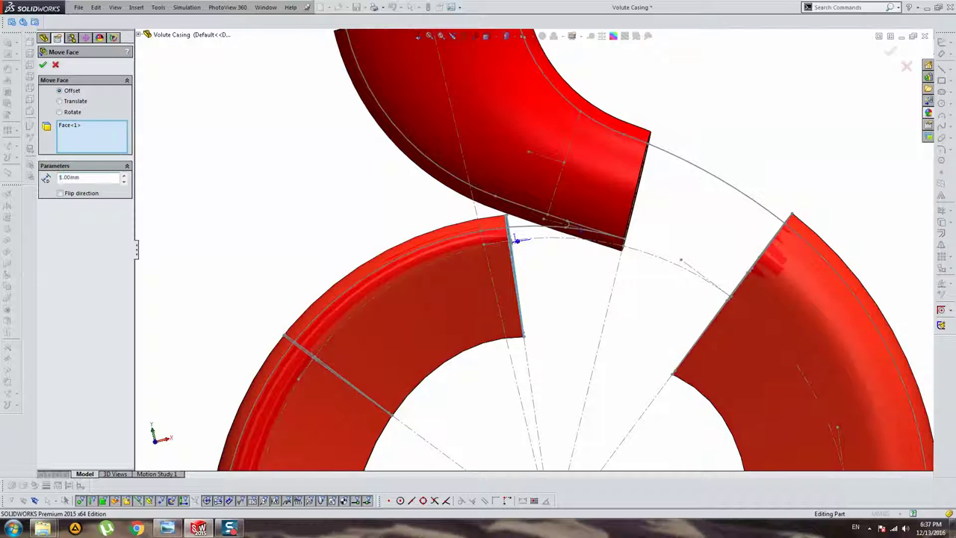
type("1")
key("Return")
scroll(499, 276, "down", 5)
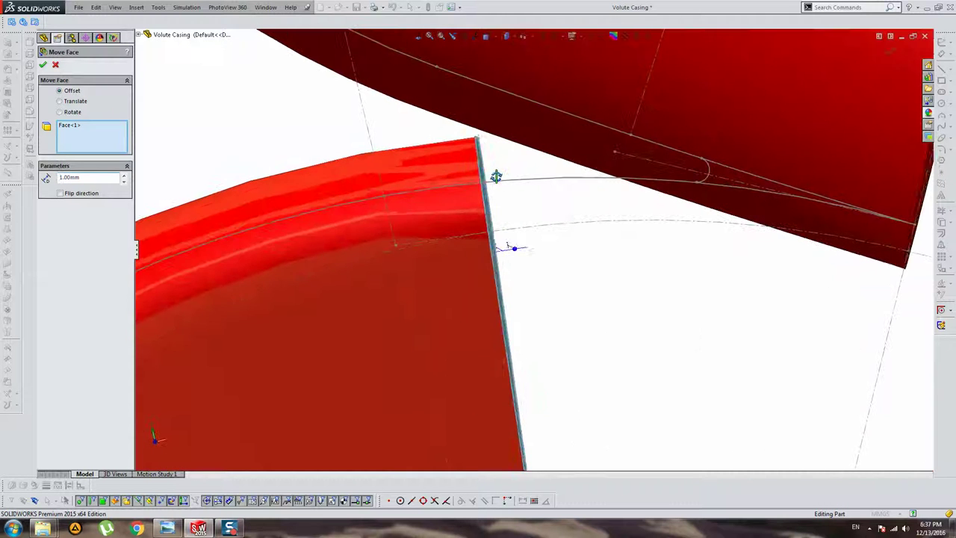
left_click(88, 194)
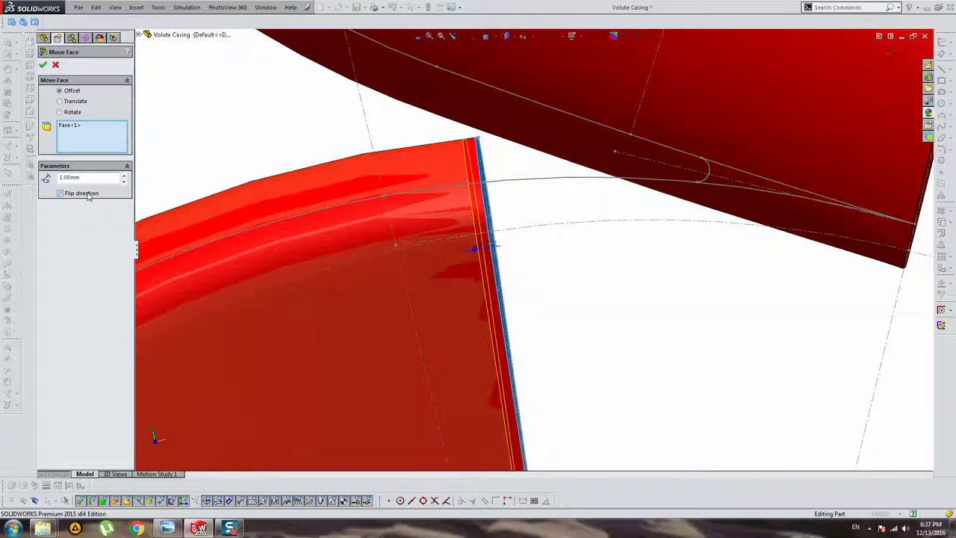
left_click(88, 194)
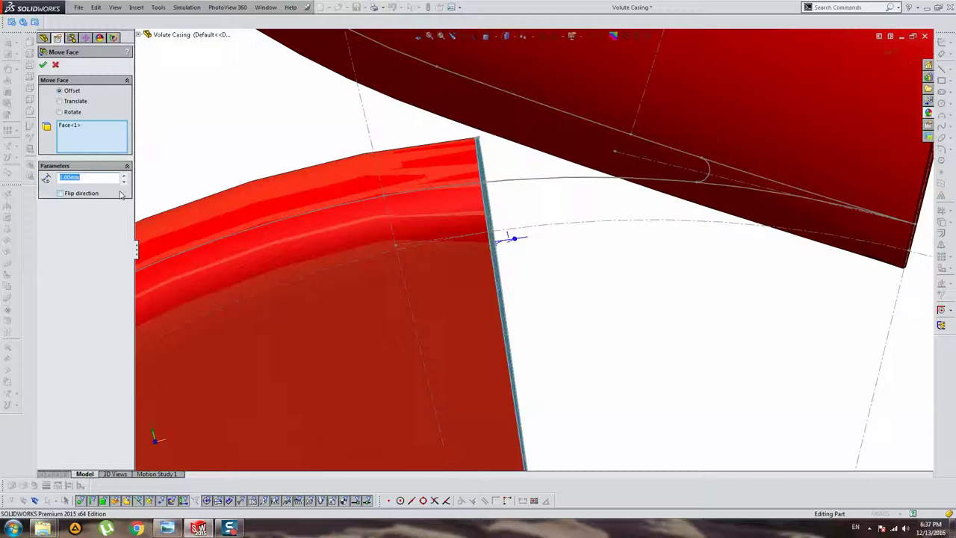
- Step the offset from 2 mm up to 10 mm and commit it as Move Face2
type("2")
key("Return")
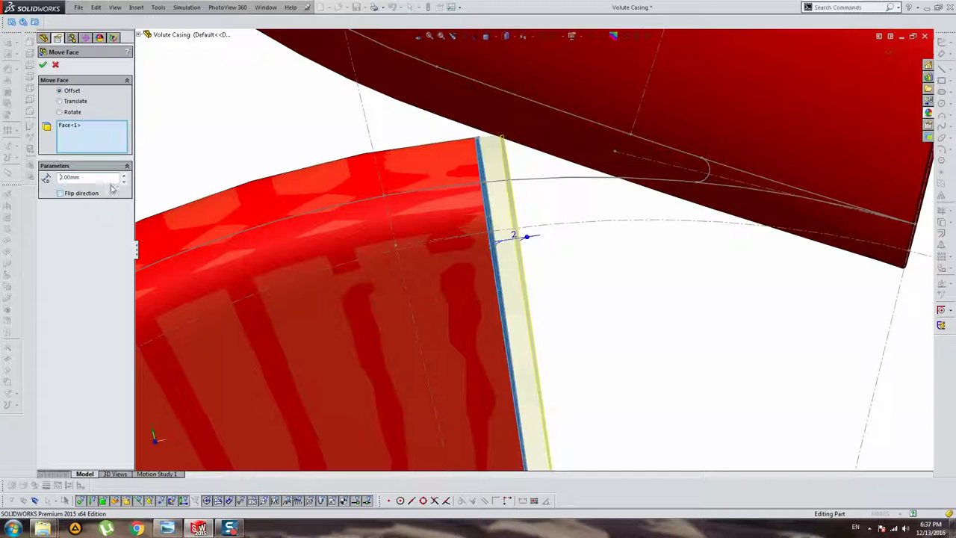
type("3")
key("Return")
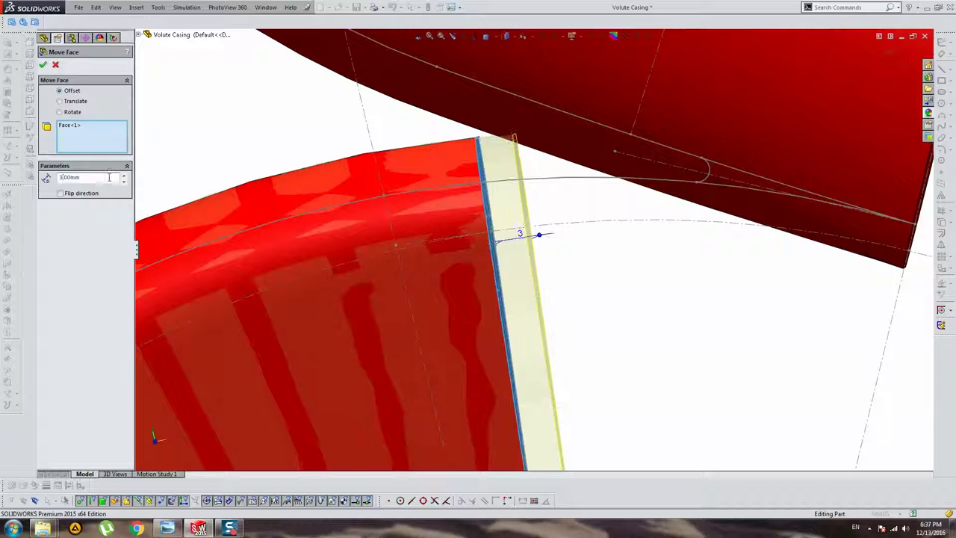
type("5")
key("Return")
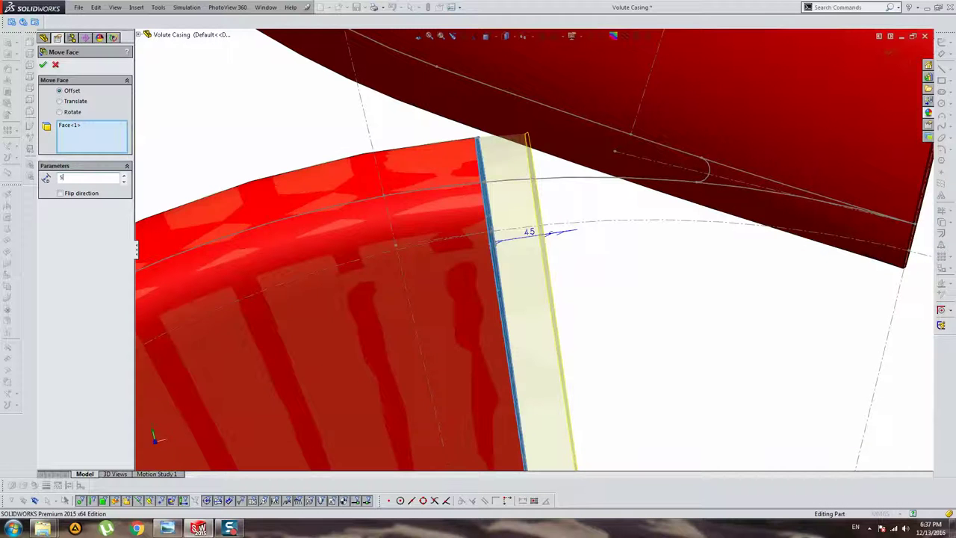
key("Return")
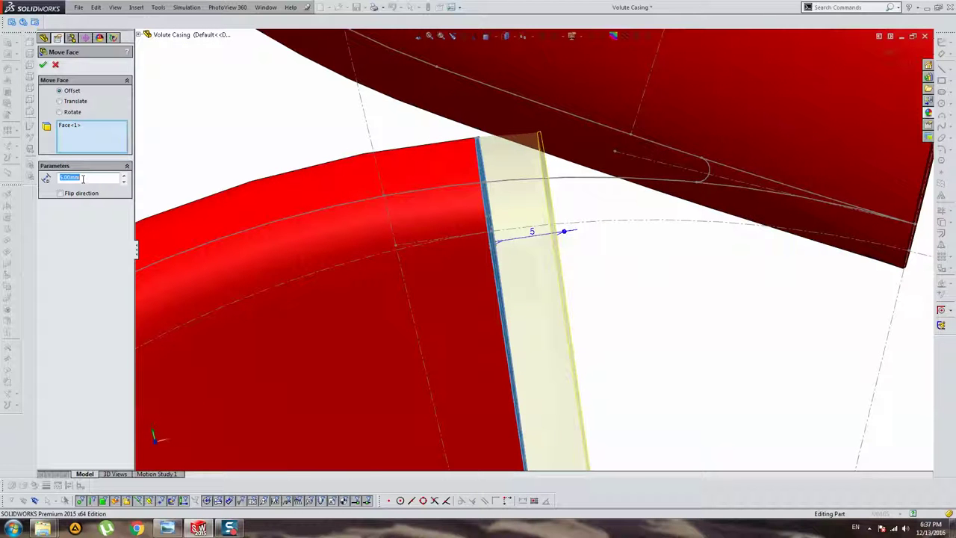
key("Return")
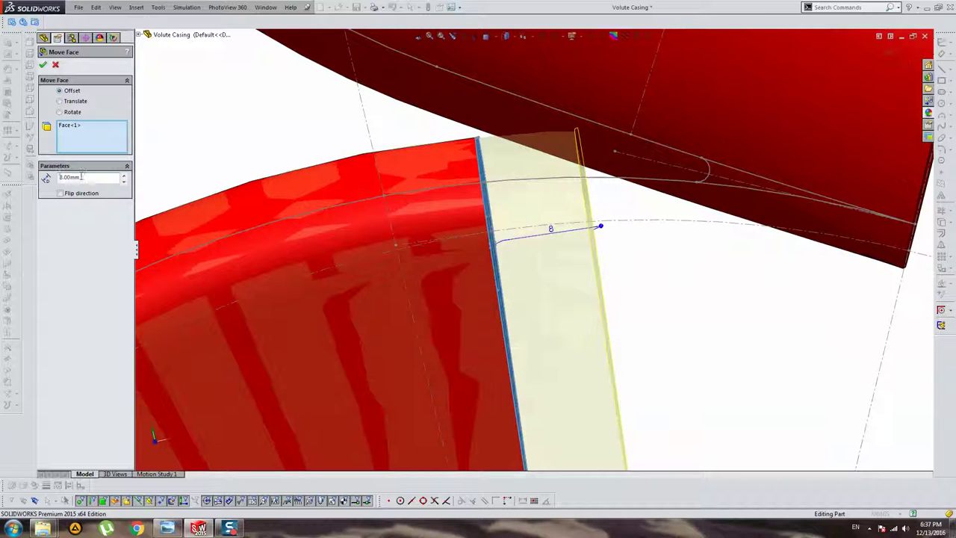
key("Return")
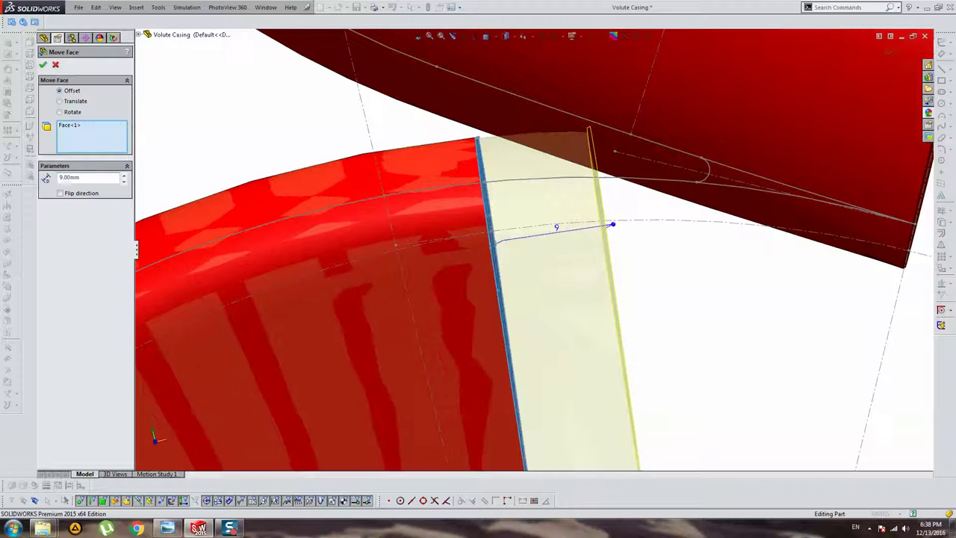
key("Return")
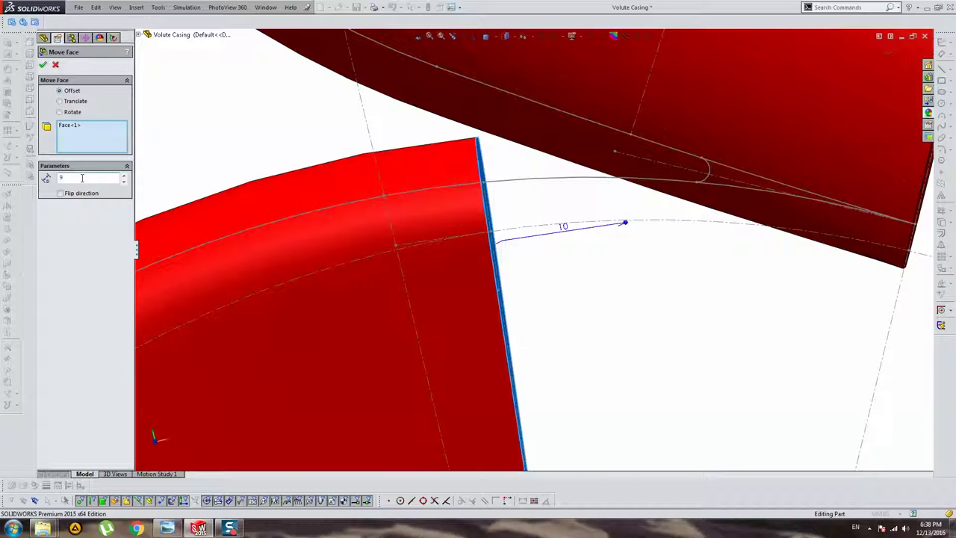
key("Return")
- Roll the model forward to include all features, then back to just before Scale1
scroll(498, 216, "up", 5)
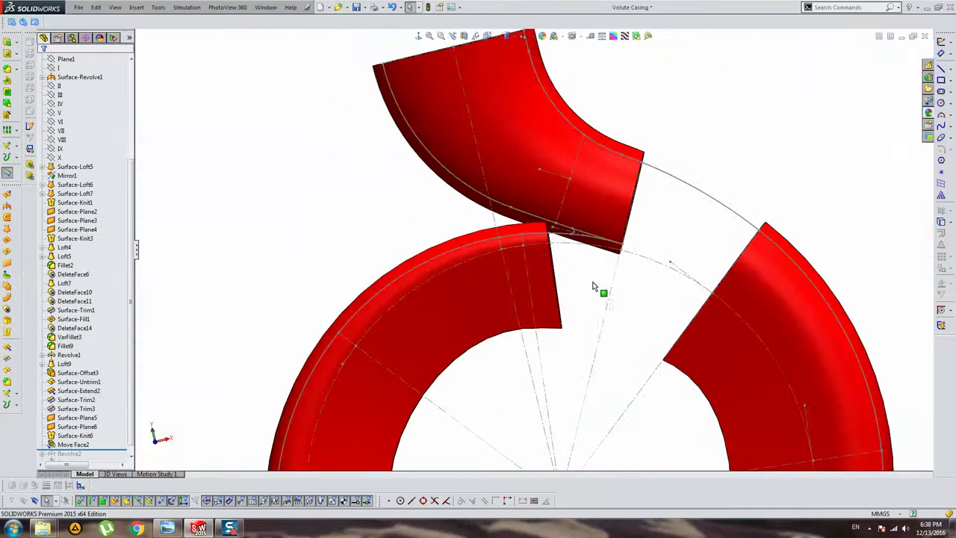
mouse_move(594, 299)
middle_mouse_down()
mouse_move(572, 278)
mouse_move(581, 279)
mouse_move(574, 298)
mouse_move(525, 195)
mouse_move(487, 252)
middle_mouse_up()
scroll(568, 279, "down", 2)
scroll(619, 289, "up", 4)
scroll(573, 298, "up", 2)
scroll(561, 269, "down", 5)
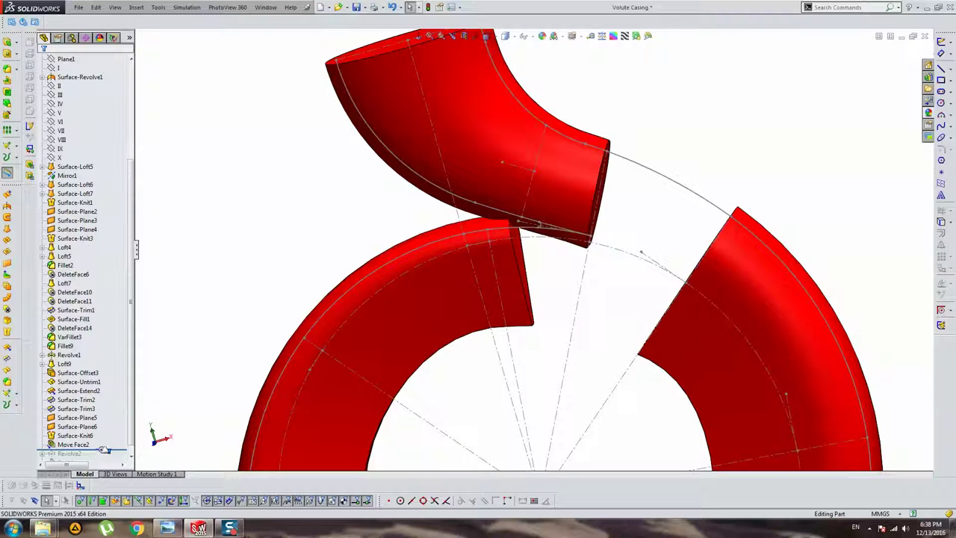
left_click_drag(105, 450, 104, 459)
middle_click_drag(391, 307, 304, 362)
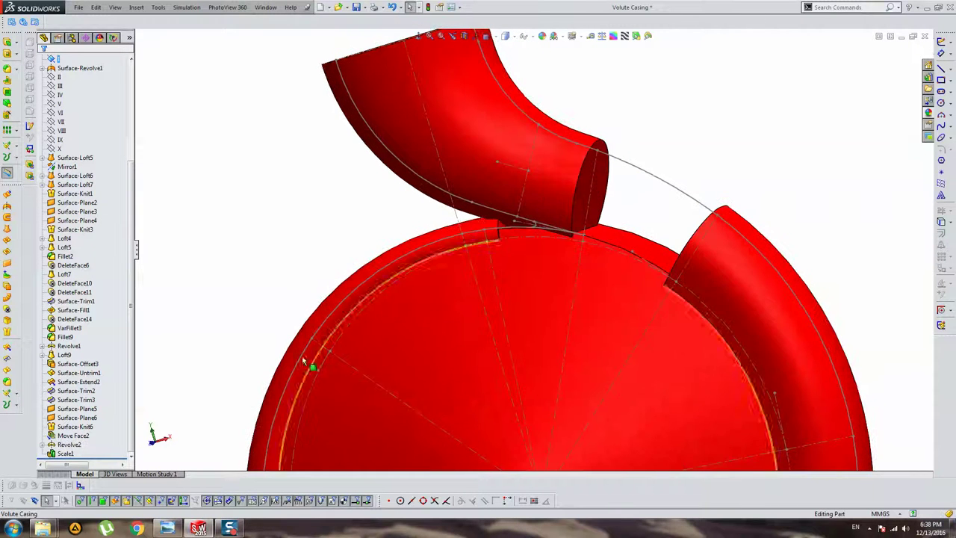
left_click_drag(120, 451, 120, 448)
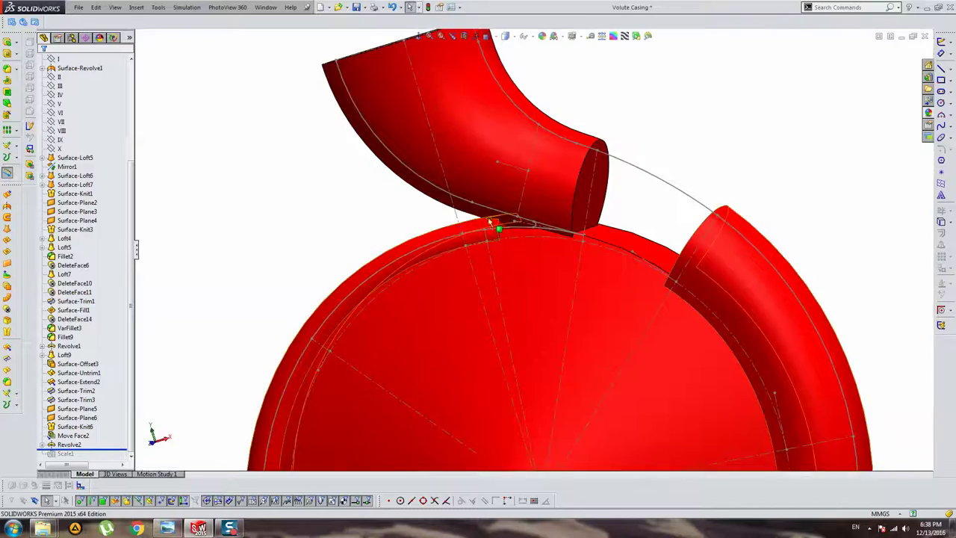
scroll(488, 221, "down", 4)
mouse_move(542, 214)
middle_mouse_down()
mouse_move(519, 225)
mouse_move(521, 216)
mouse_move(552, 216)
mouse_move(573, 286)
mouse_move(590, 269)
mouse_move(568, 207)
mouse_move(500, 224)
mouse_move(619, 241)
mouse_move(653, 273)
mouse_move(532, 208)
mouse_move(508, 250)
mouse_move(523, 222)
mouse_move(596, 229)
mouse_move(596, 218)
mouse_move(593, 243)
mouse_move(578, 230)
mouse_move(583, 250)
middle_mouse_up()
- Show Loft9's profile sketches, then roll back before Revolve2 and before Move Face2
scroll(506, 222, "down", 3)
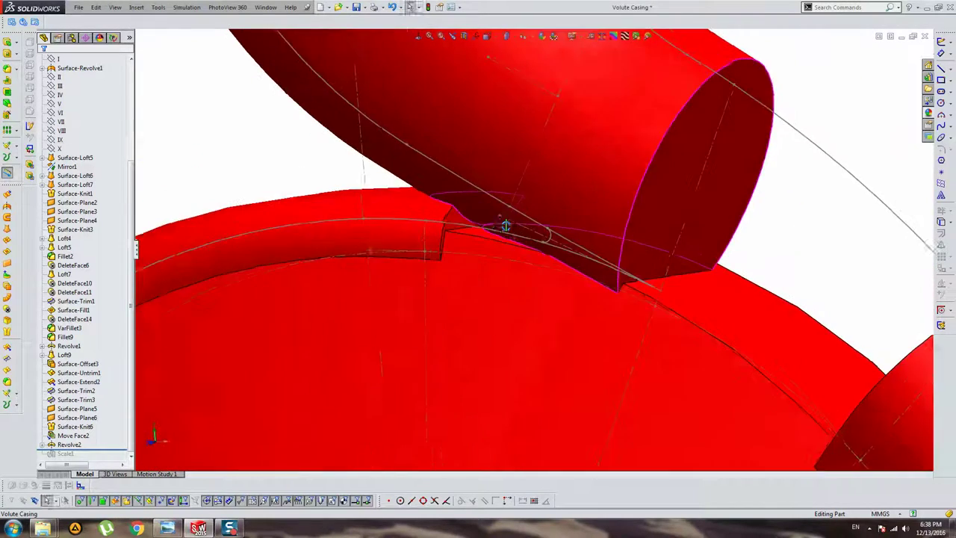
scroll(491, 236, "down", 4)
scroll(794, 336, "up", 2)
mouse_move(794, 335)
middle_mouse_down()
mouse_move(732, 273)
mouse_move(730, 326)
mouse_move(751, 264)
mouse_move(730, 269)
mouse_move(678, 206)
middle_mouse_up()
mouse_move(763, 234)
middle_mouse_down()
mouse_move(787, 252)
mouse_move(833, 205)
middle_mouse_up()
left_click(833, 205)
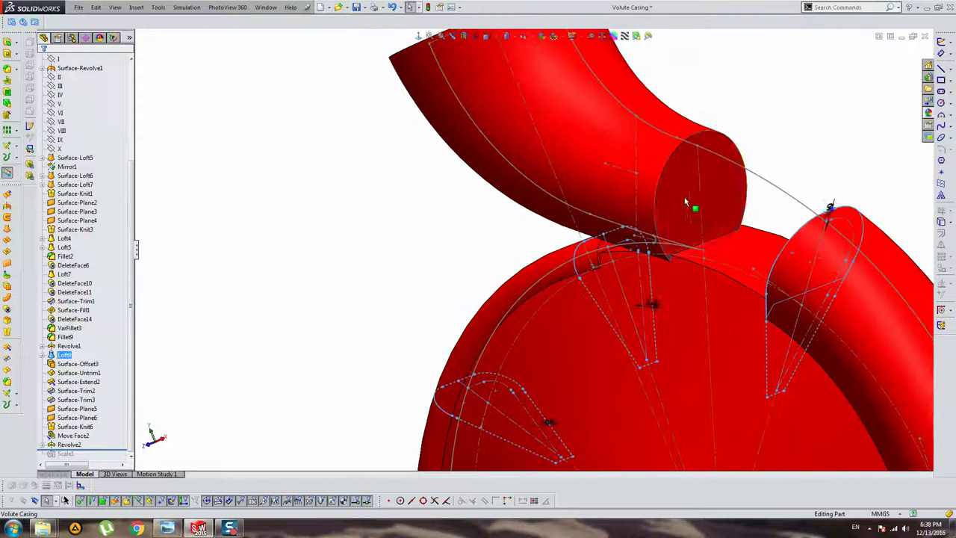
left_click(75, 446)
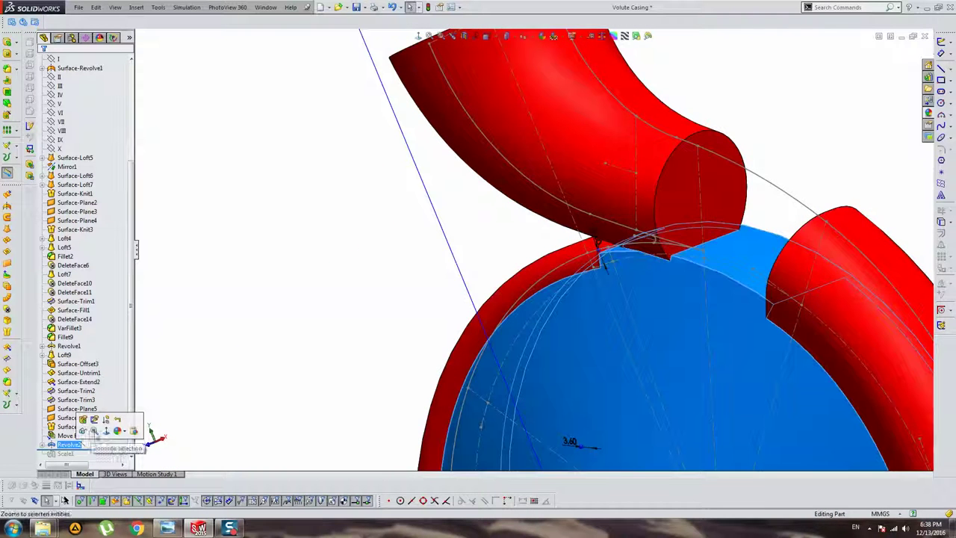
left_click(112, 429)
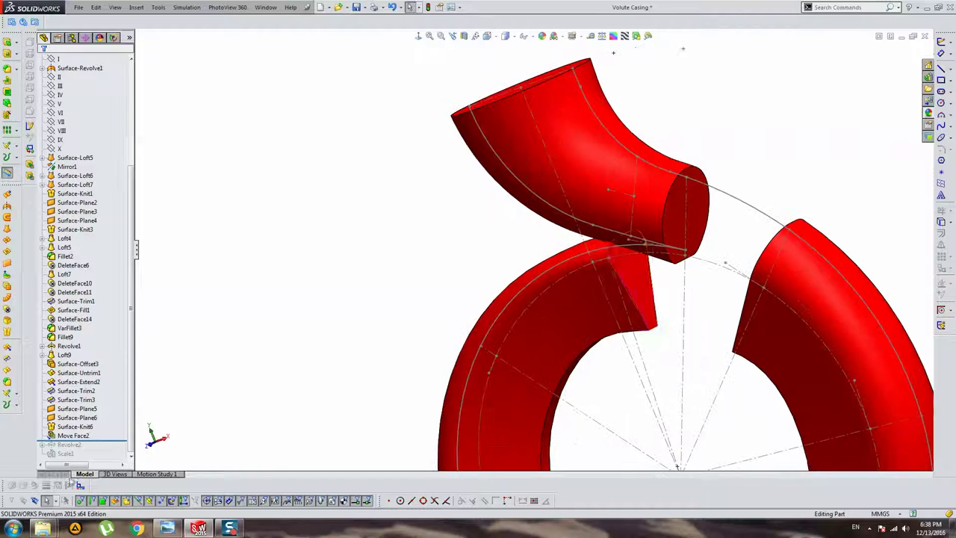
left_click(122, 416)
- Edit Sketch36 and convert the right pipe end's circular edge and face into sketch geometry
middle_click_drag(695, 202, 700, 250)
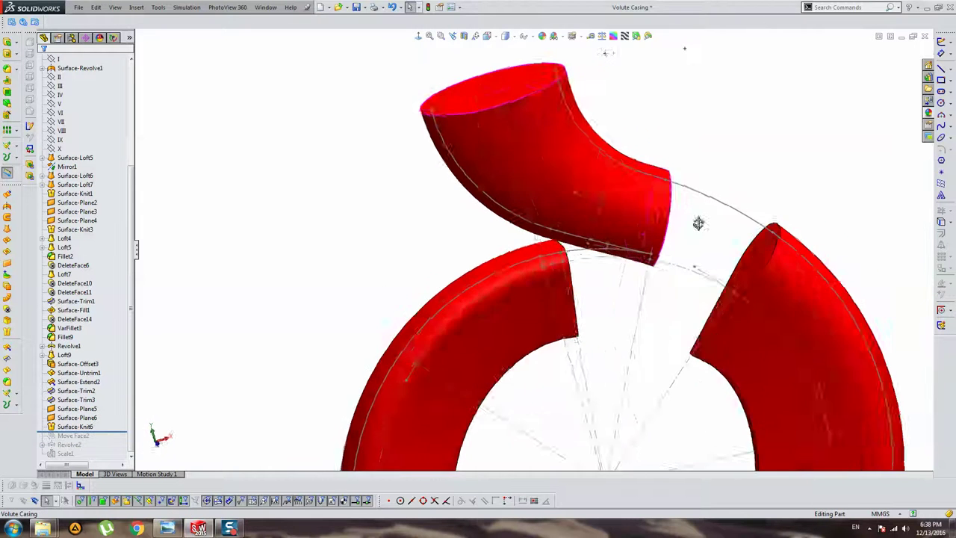
scroll(709, 246, "down", 2)
left_click(750, 224)
left_click(797, 188)
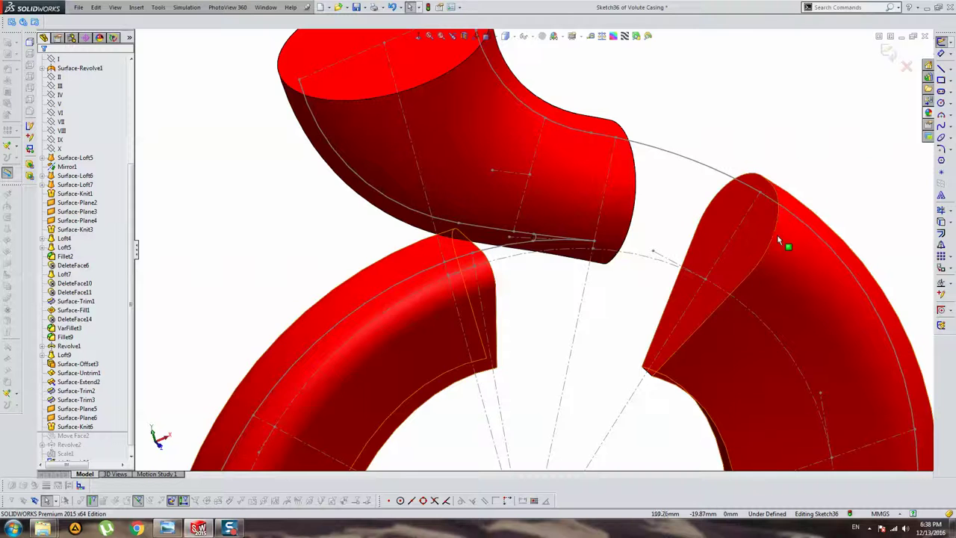
scroll(779, 239, "down", 2)
scroll(744, 176, "down", 2)
scroll(743, 176, "down", 1)
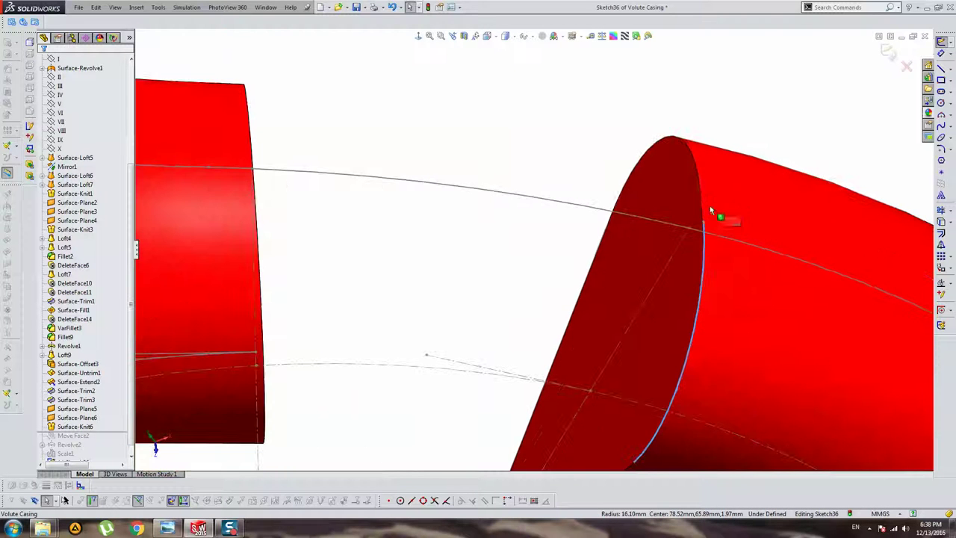
left_click(703, 217)
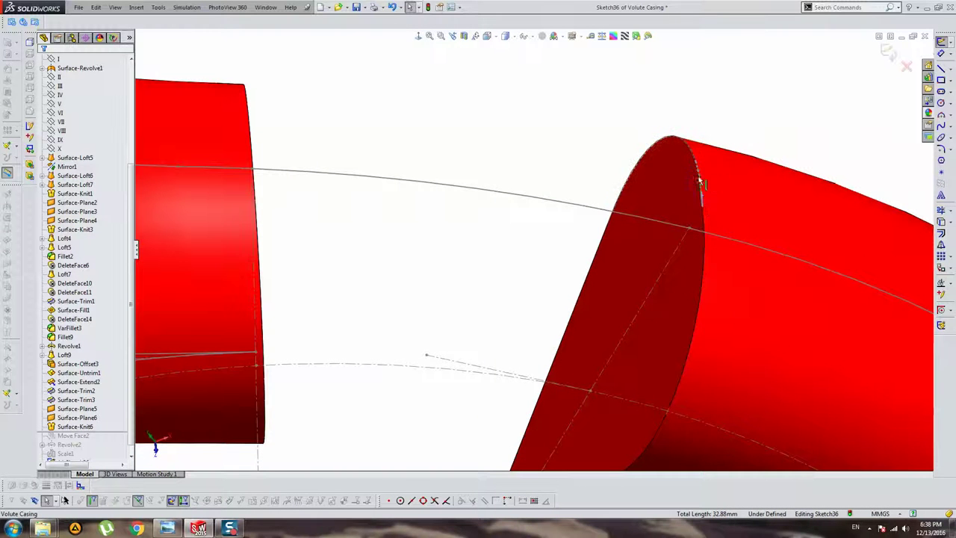
scroll(707, 203, "down", 2)
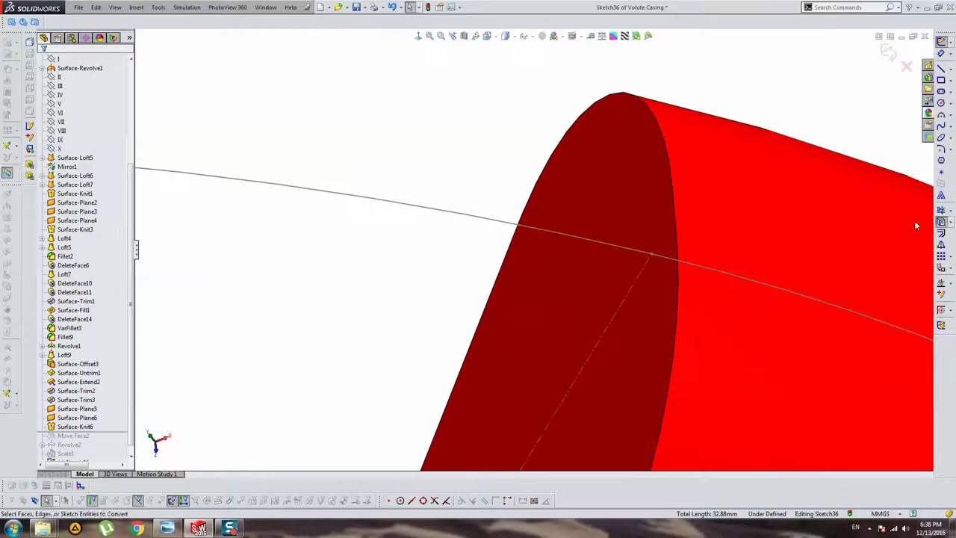
left_click(941, 222)
left_click(674, 200)
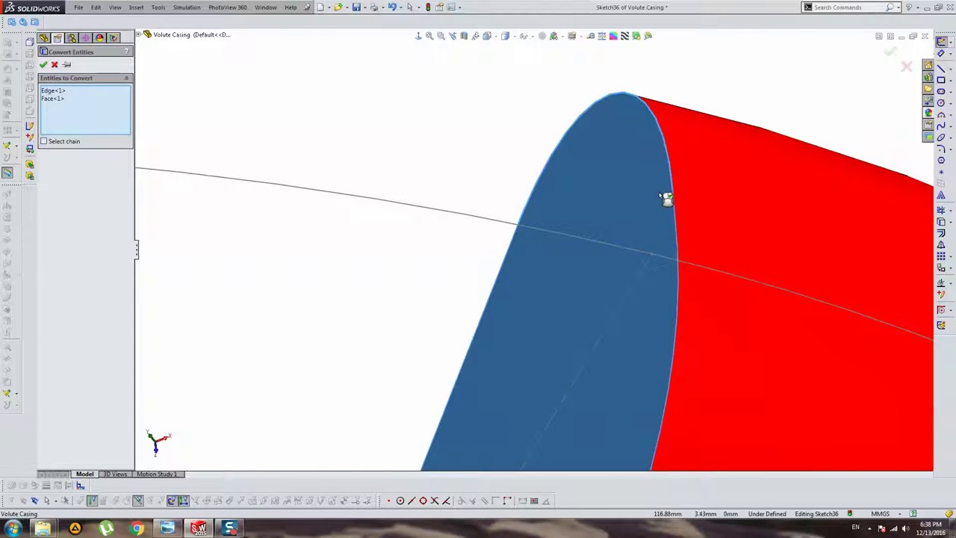
key("Return")
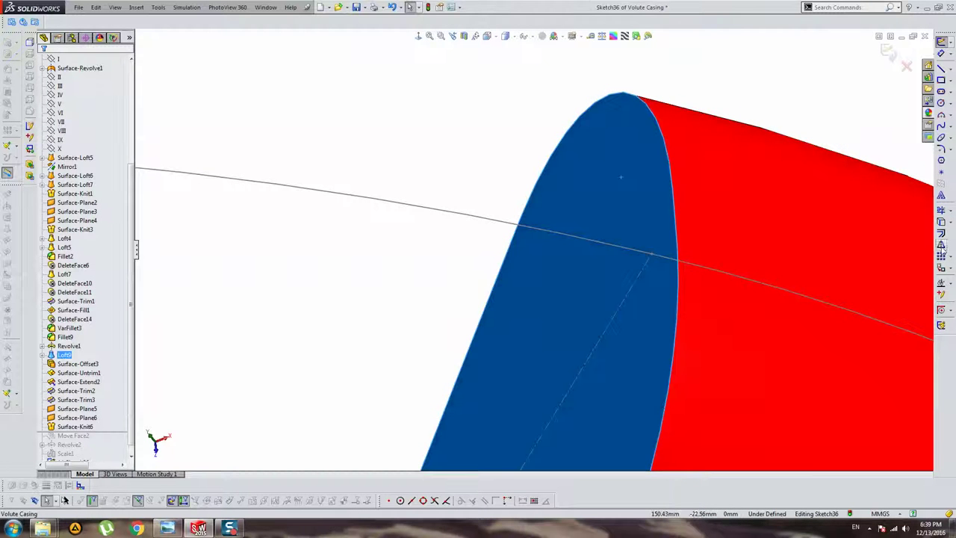
- Draw a short line beside the right pipe end at the tongue gap and exit Sketch36
key("ctrl+shift+z")
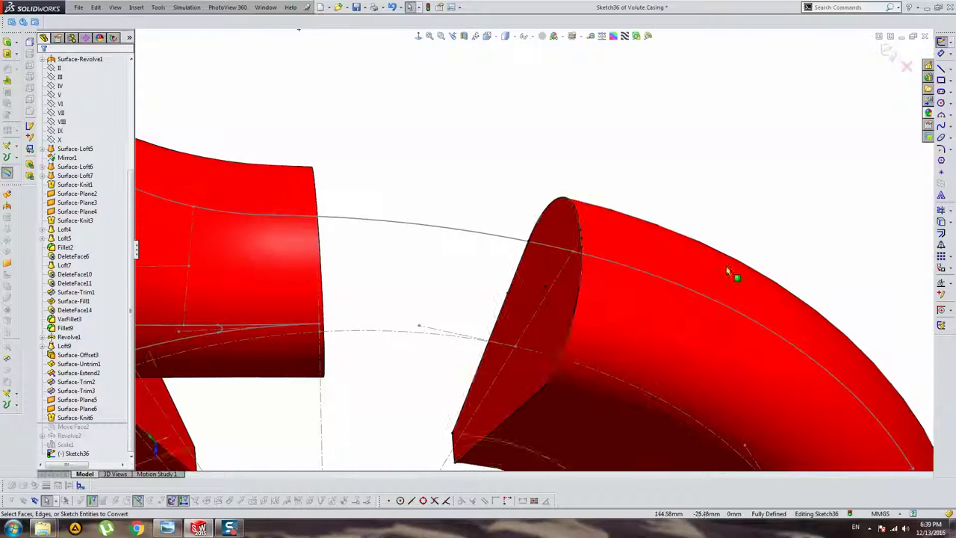
mouse_move(853, 225)
middle_mouse_down()
mouse_move(520, 276)
mouse_move(529, 273)
mouse_move(478, 236)
mouse_move(476, 247)
mouse_move(512, 242)
mouse_move(572, 167)
mouse_move(409, 6)
middle_mouse_up()
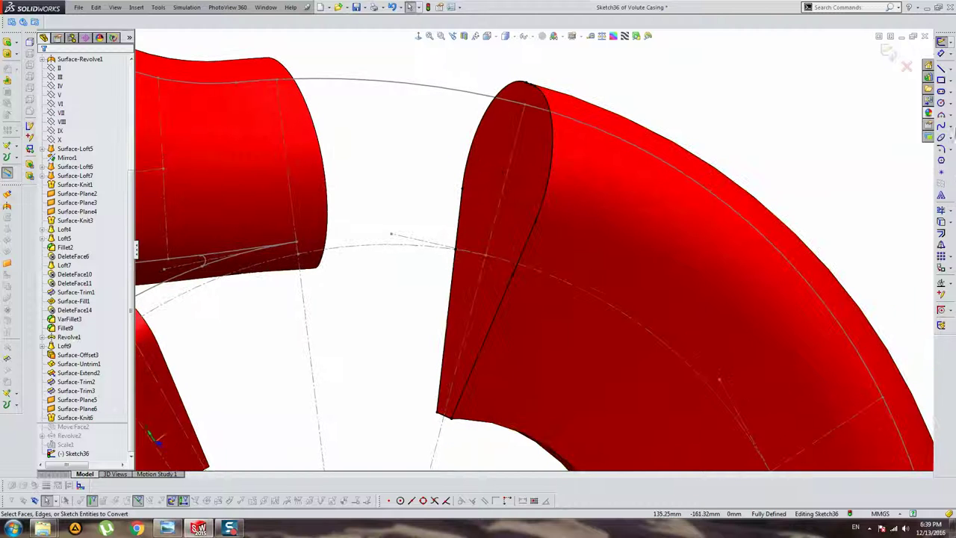
left_click(941, 68)
left_click(421, 229)
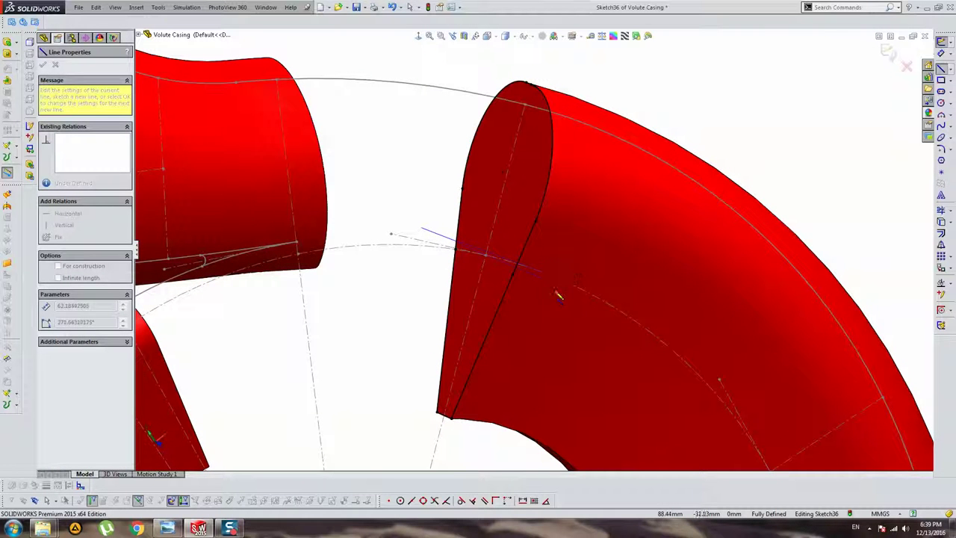
left_click(553, 291)
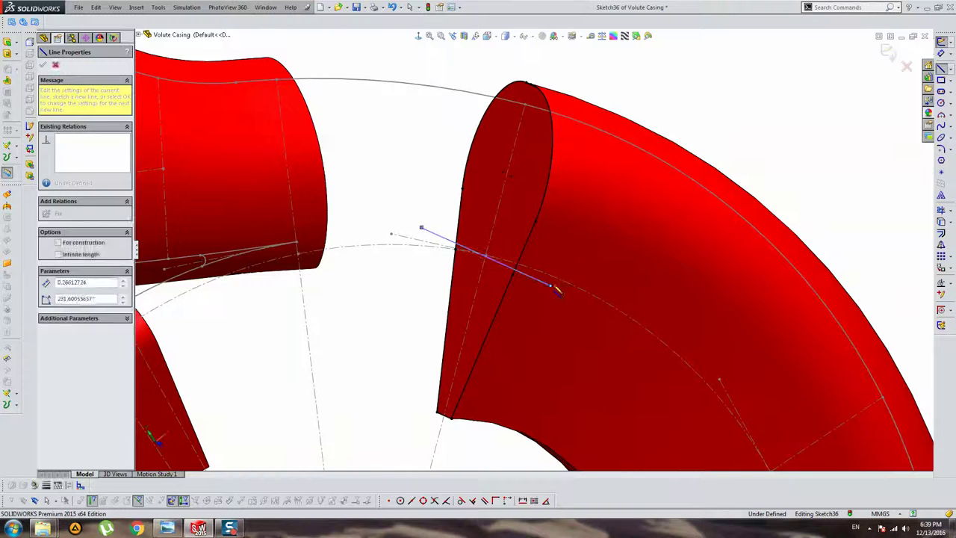
key("Escape")
left_click(887, 51)
mouse_move(711, 182)
middle_mouse_down()
mouse_move(457, 202)
mouse_move(433, 214)
mouse_move(426, 237)
mouse_move(566, 218)
middle_mouse_up()
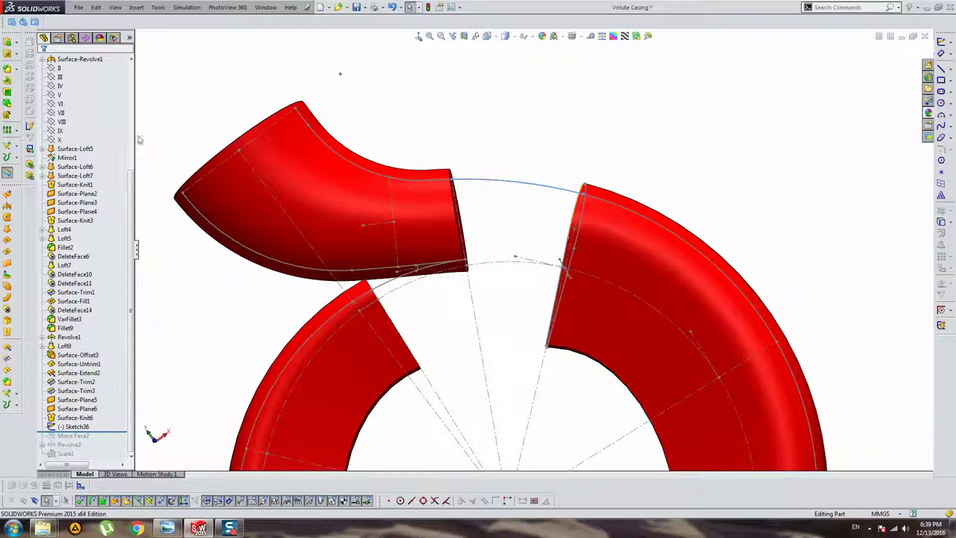
- Make the Revolve1 solid body opaque and inspect Surface-Loft7's Volute sketch and Sketch19
scroll(126, 204, "up", 5)
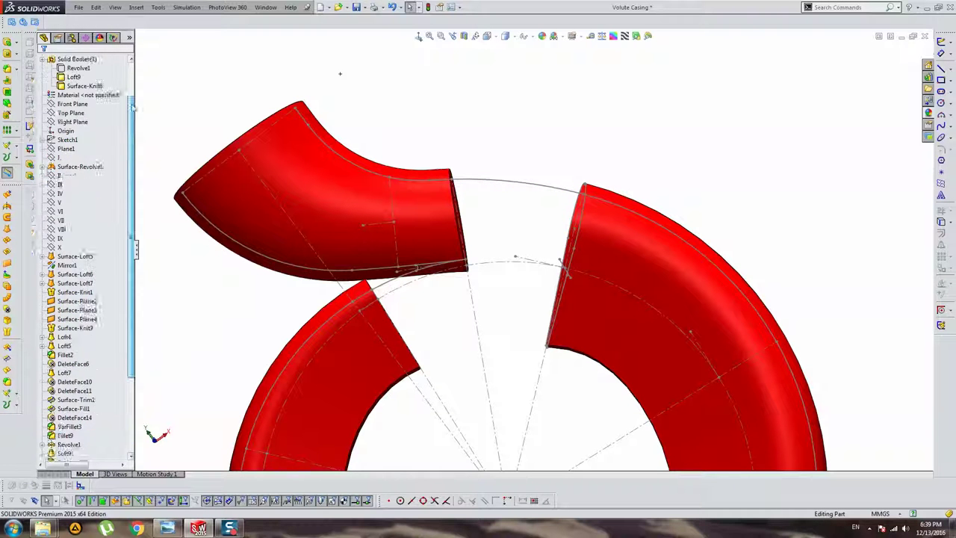
left_click(43, 104)
left_click(71, 112)
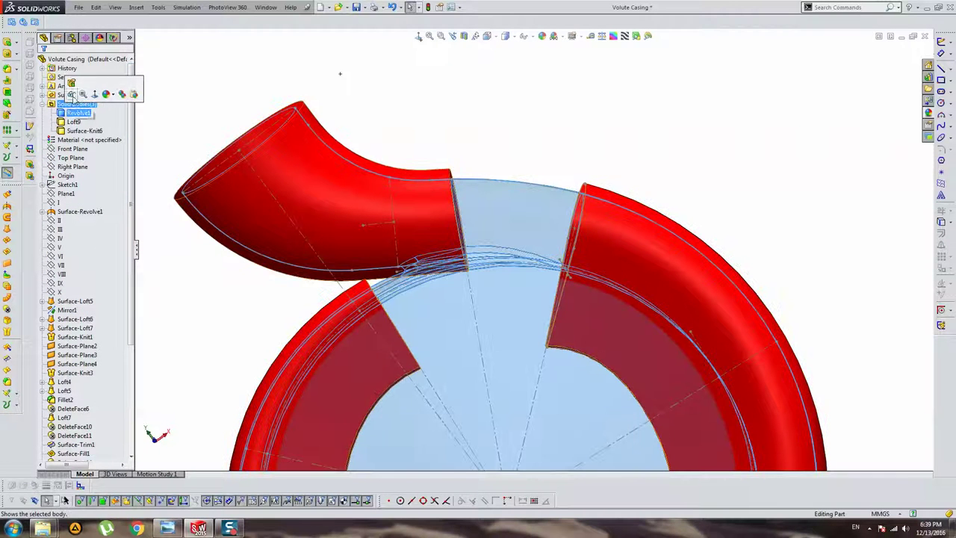
left_click(92, 92)
left_click(498, 215)
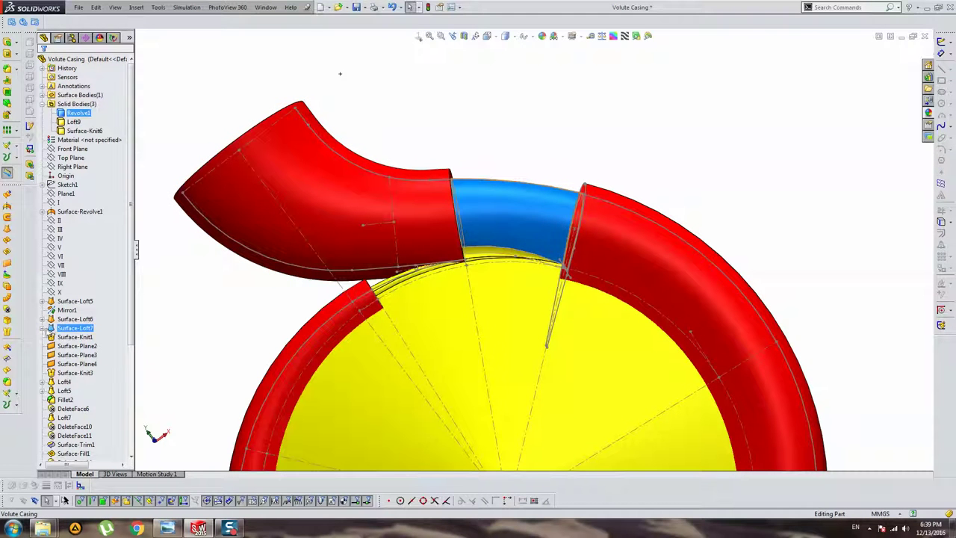
left_click(43, 328)
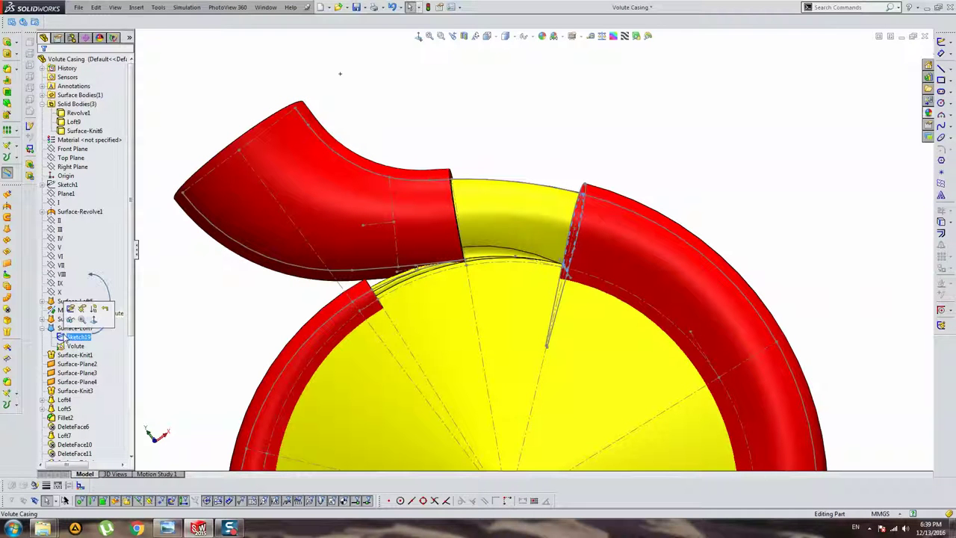
left_click(73, 345)
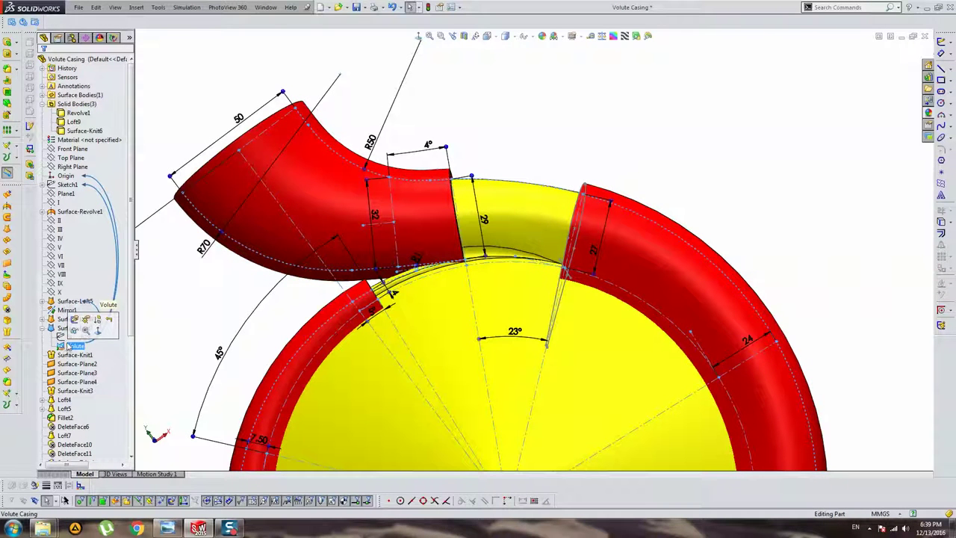
left_click(61, 337)
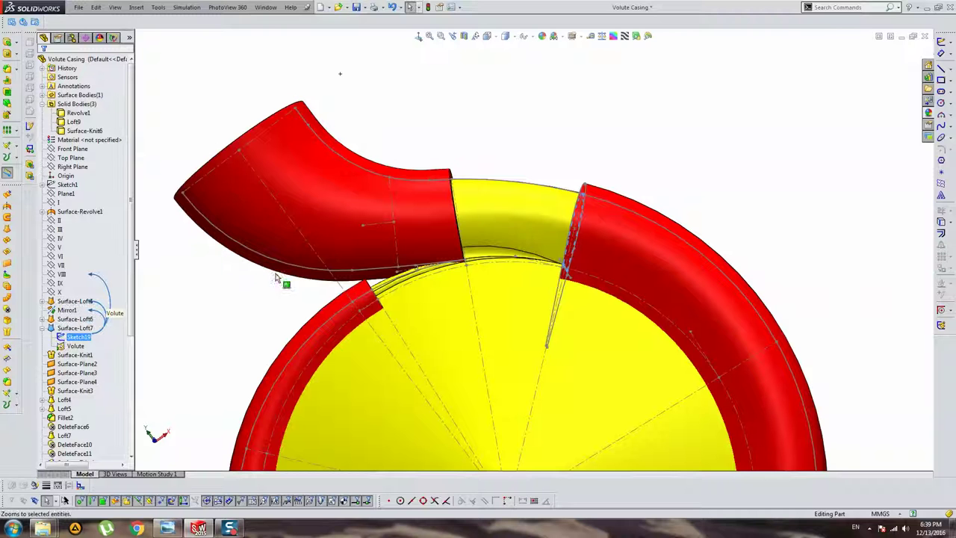
middle_click_drag(583, 164, 583, 160)
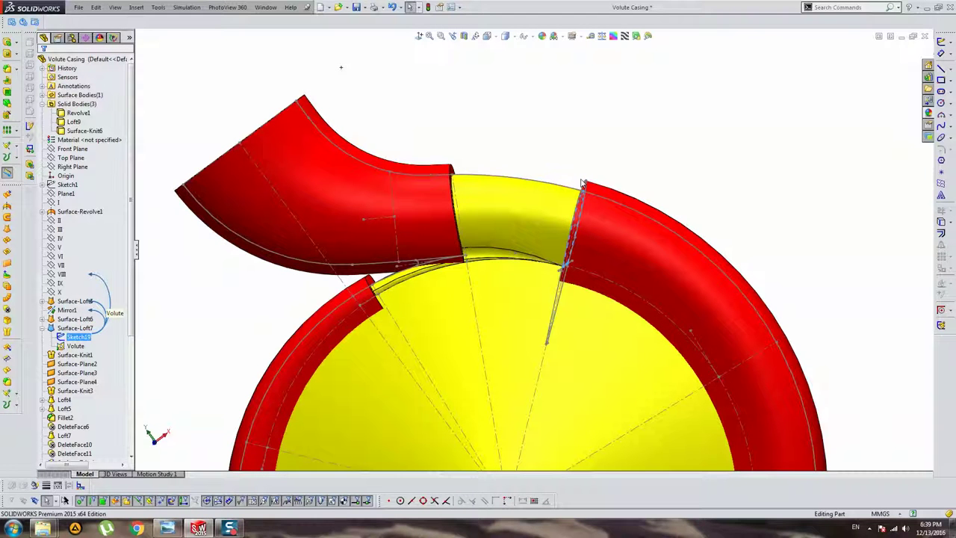
- Inspect Surface-Loft6's Discharge, X and IX cross-sections, Surface-Loft5, and the middle yellow surface
left_click(75, 319)
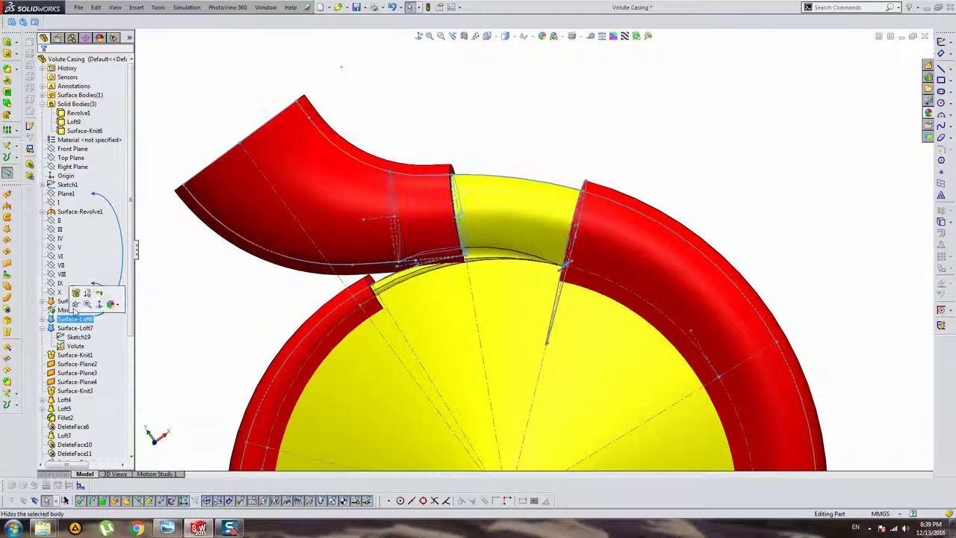
left_click(42, 319)
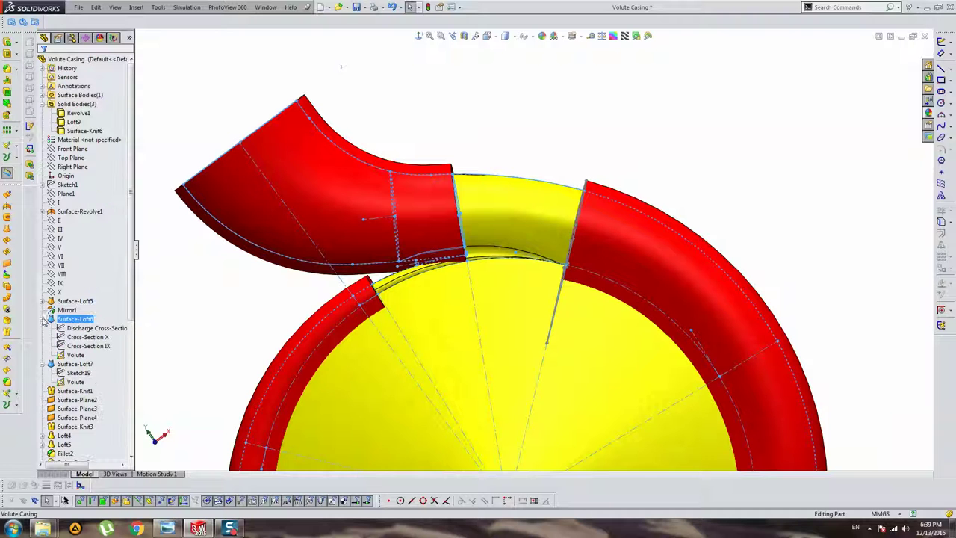
left_click(71, 328)
left_click(89, 337)
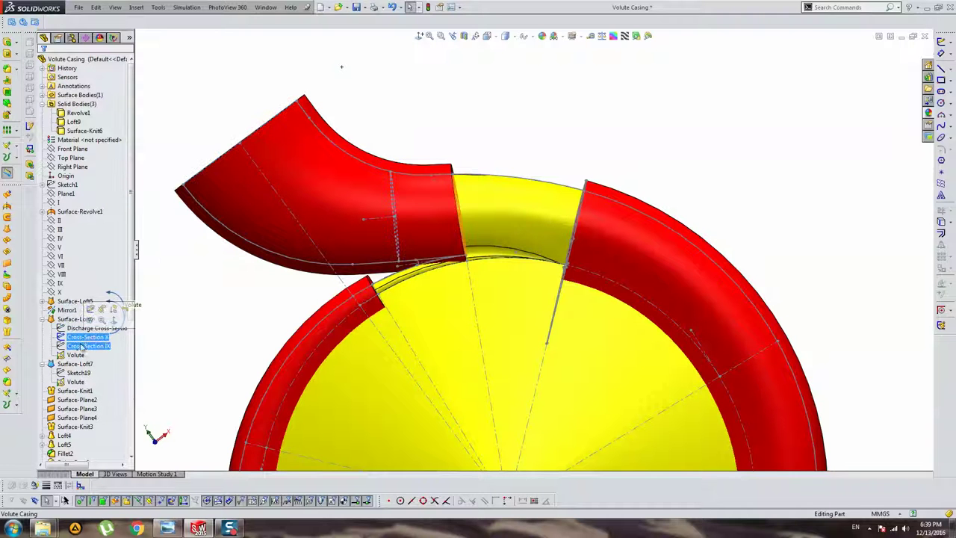
left_click(88, 346)
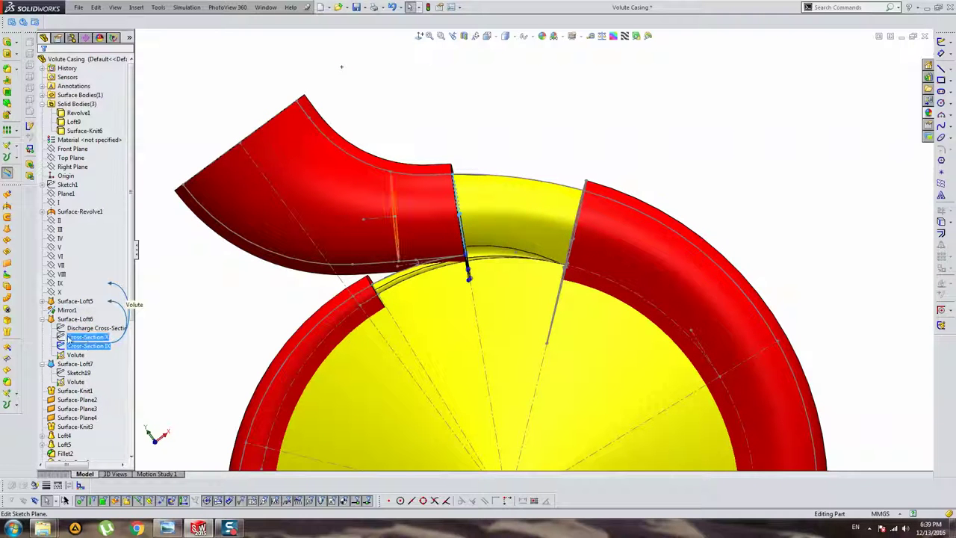
left_click(74, 301)
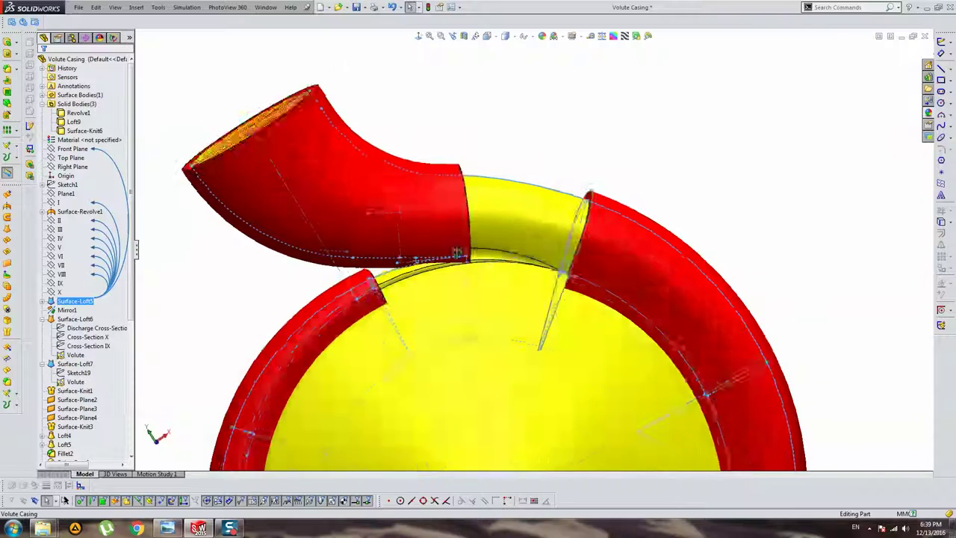
scroll(514, 242, "down", 3)
scroll(515, 254, "down", 2)
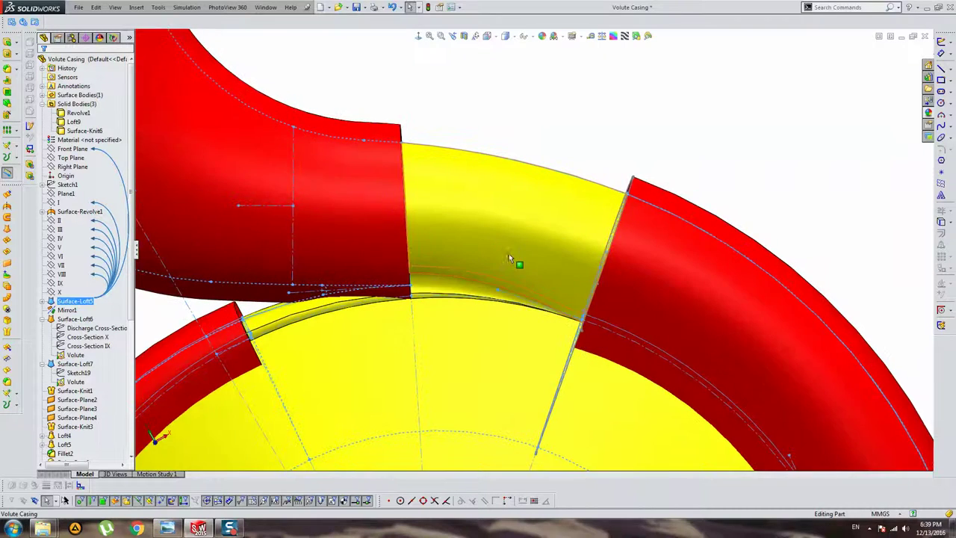
mouse_move(537, 256)
middle_mouse_down()
mouse_move(548, 269)
mouse_move(525, 262)
mouse_move(540, 271)
mouse_move(529, 262)
mouse_move(489, 299)
middle_mouse_up()
left_click(484, 240)
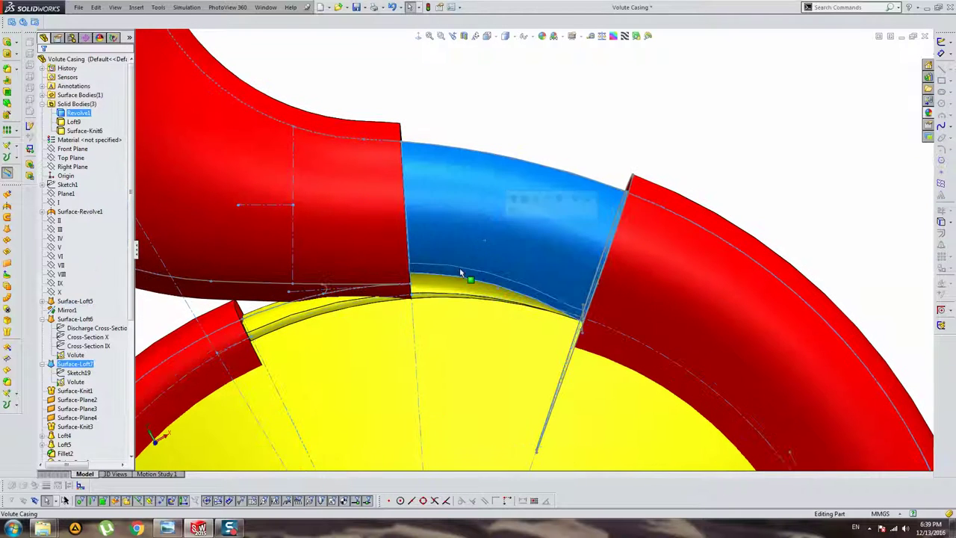
left_click(76, 382)
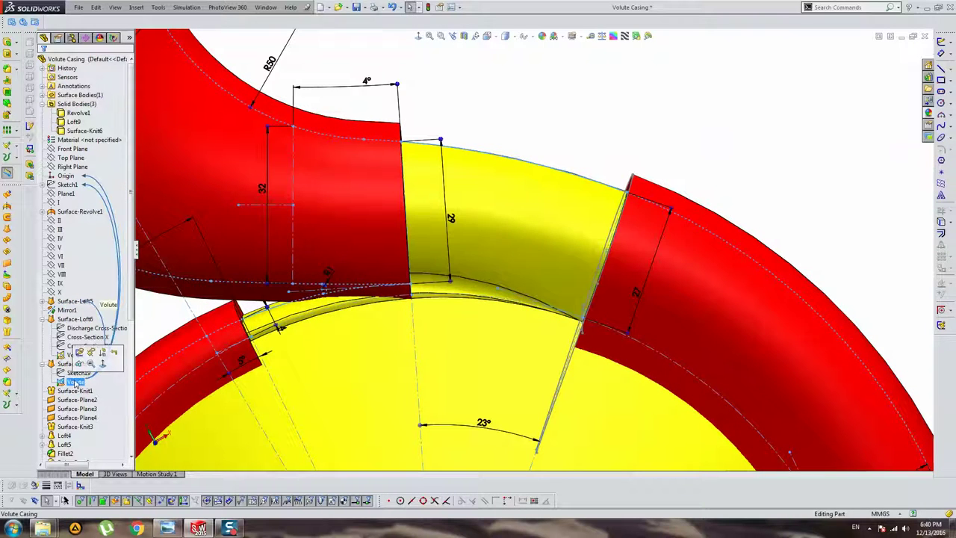
left_click(78, 373)
- Exit Sketch19, discarding its changes
left_click(80, 343)
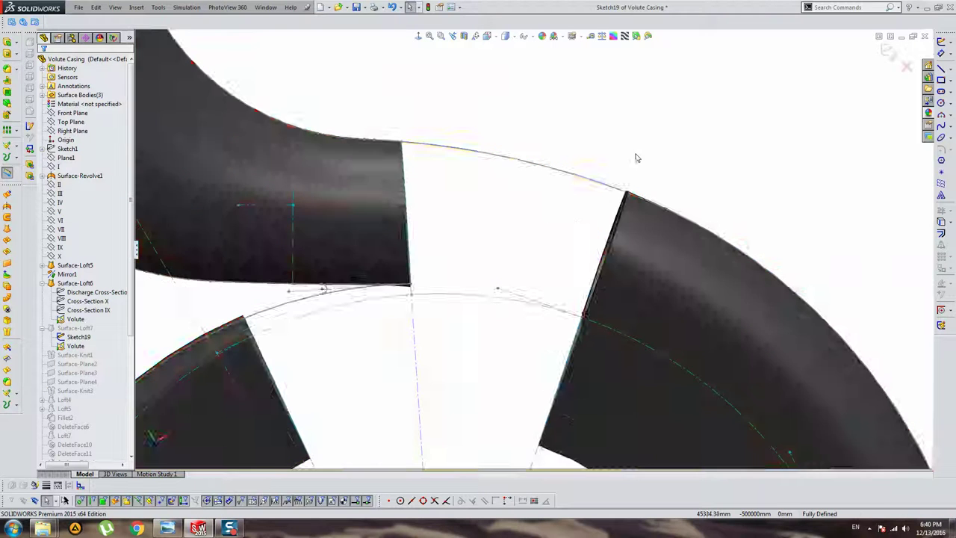
scroll(594, 216, "up", 5)
key("Escape")
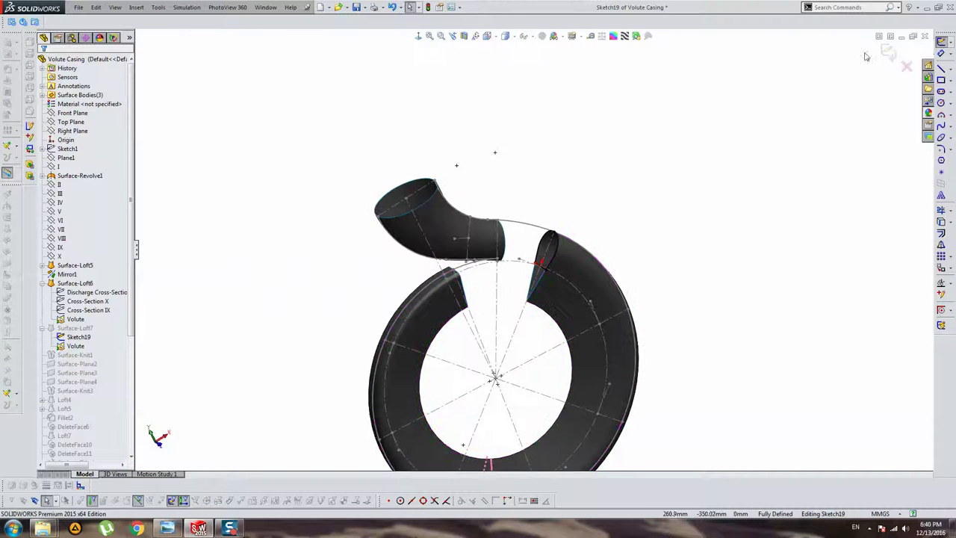
left_click(905, 66)
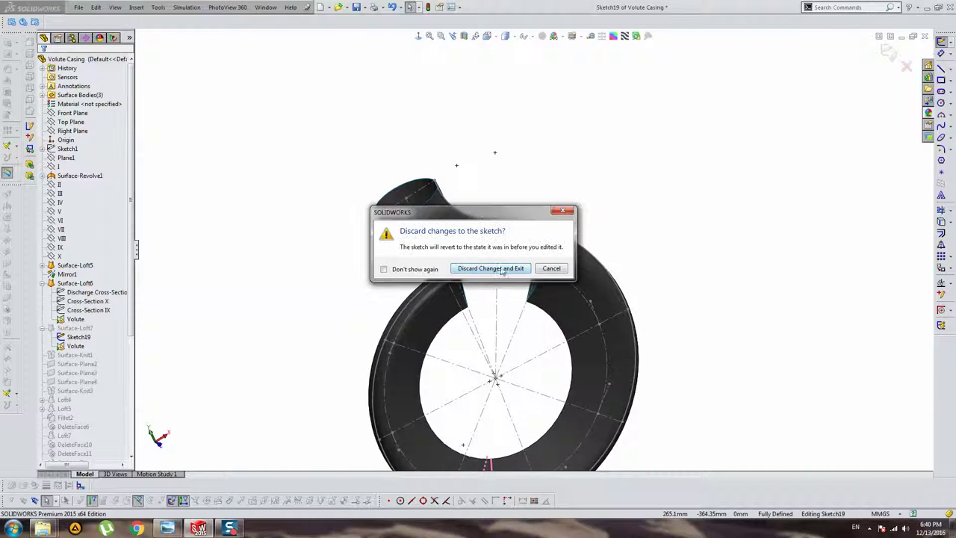
left_click(502, 268)
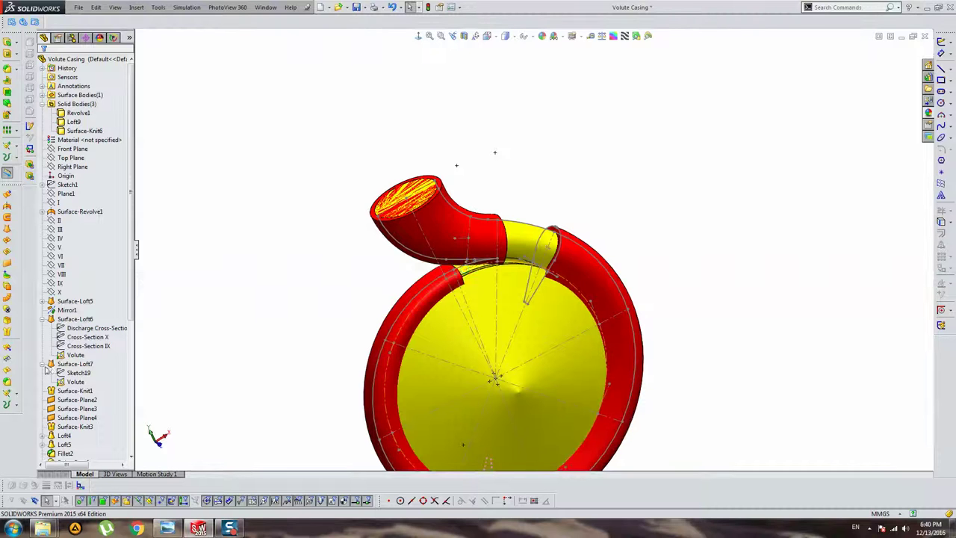
double_click(87, 337)
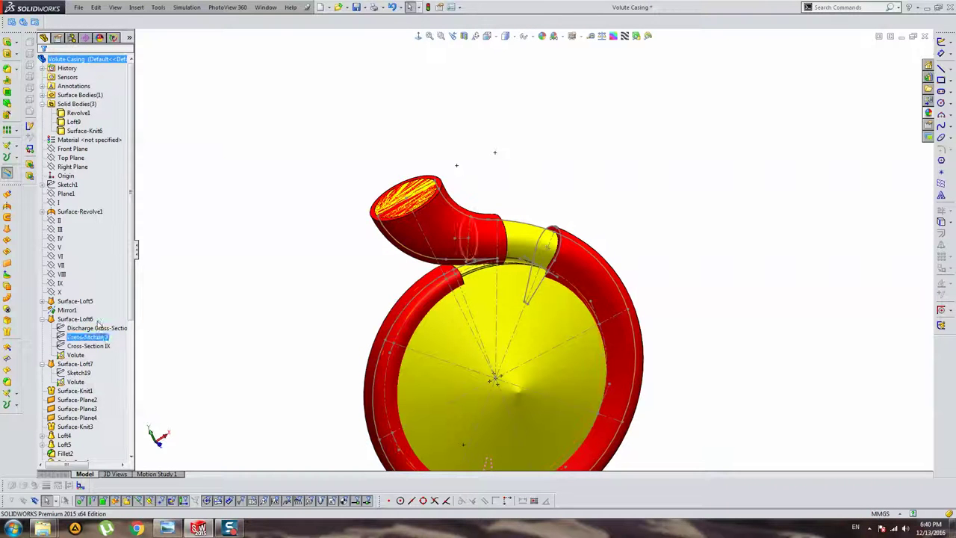
key("Escape")
double_click(71, 302)
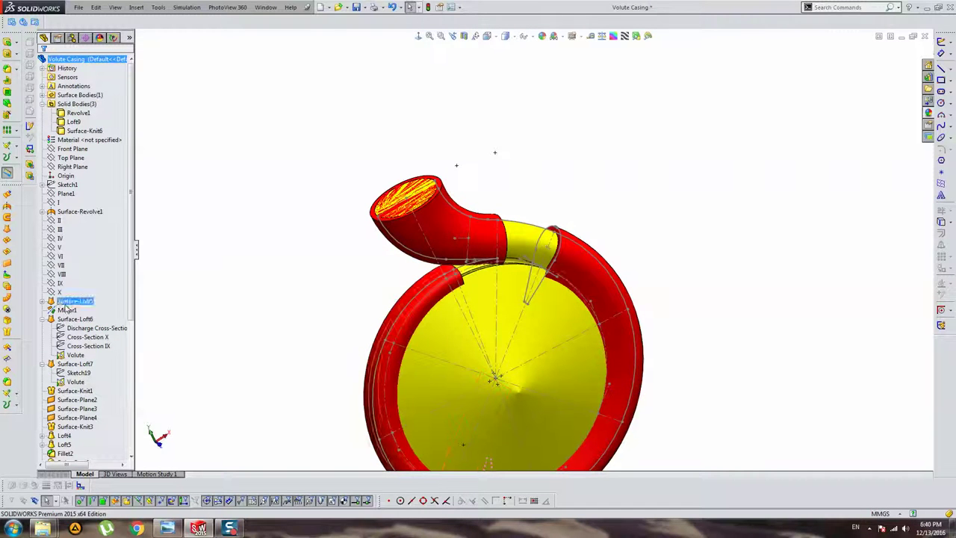
left_click(43, 301)
double_click(78, 391)
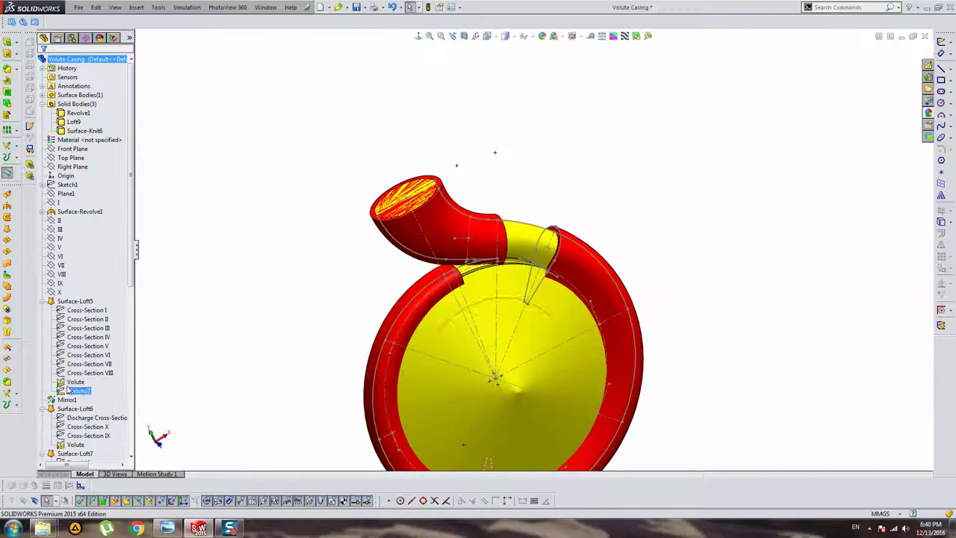
left_click(74, 381)
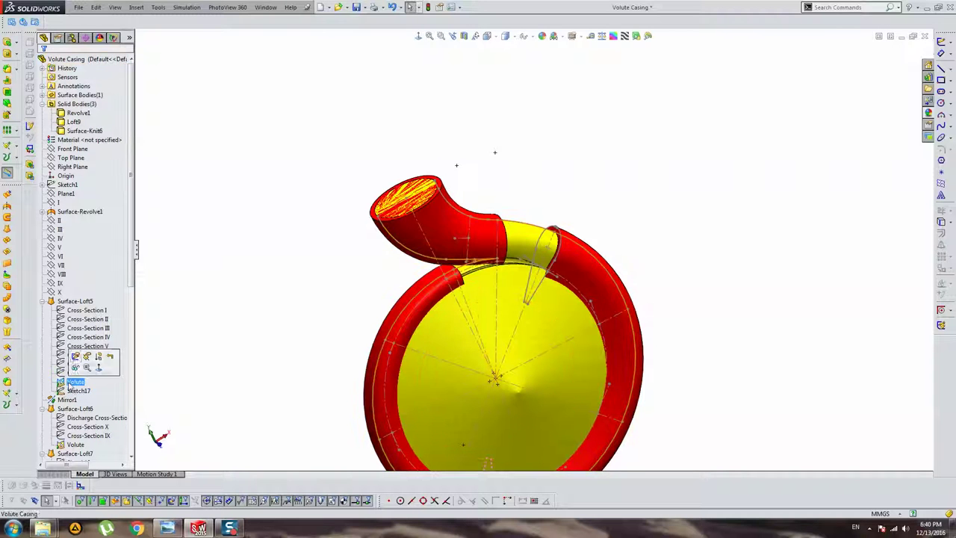
left_click(99, 359)
scroll(497, 235, "down", 3)
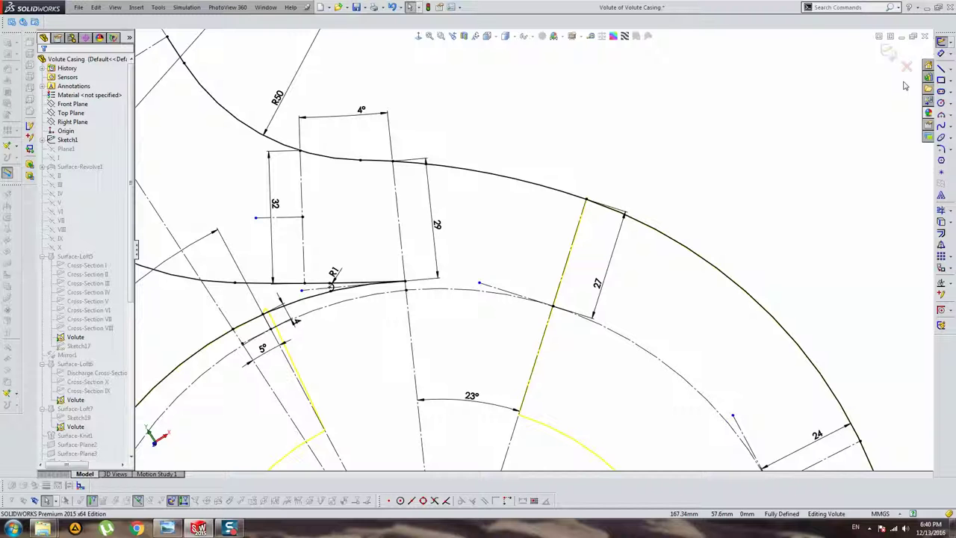
left_click(887, 53)
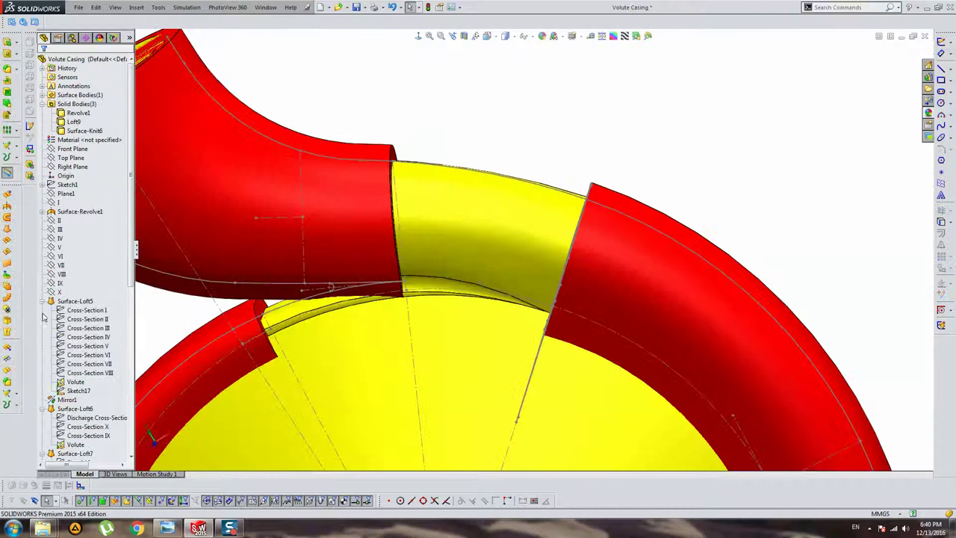
left_click(42, 301)
left_click(43, 320)
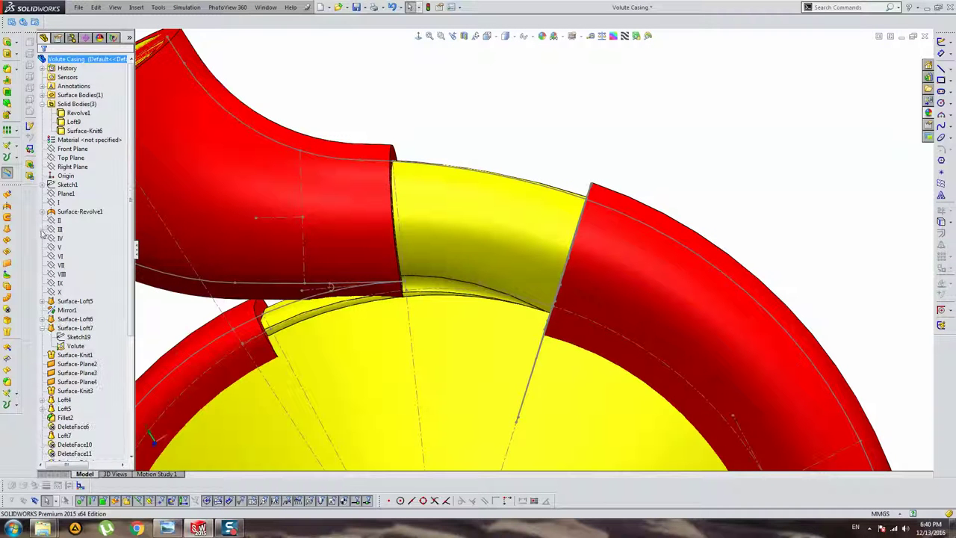
left_click(42, 329)
scroll(45, 299, "down", 3)
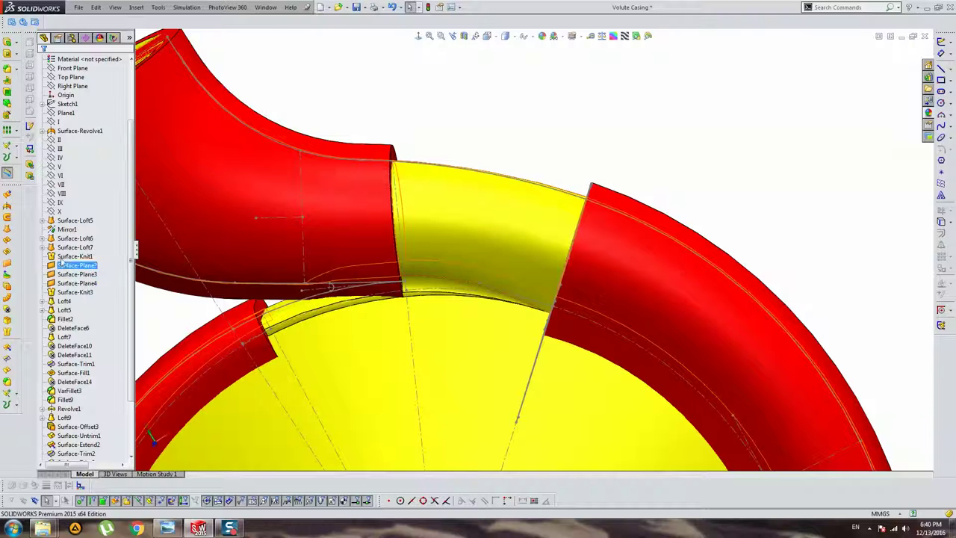
left_click(61, 256)
scroll(321, 291, "up", 2)
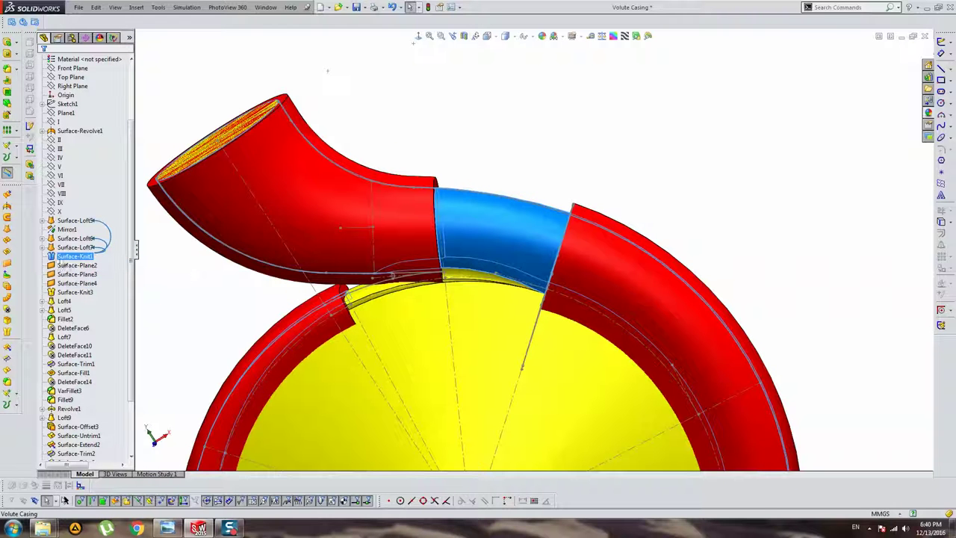
- Inspect Surface-Loft7's Volute and Sketch19 and Surface-Loft6's Discharge and IX cross-sections
left_click(42, 248)
left_click(71, 265)
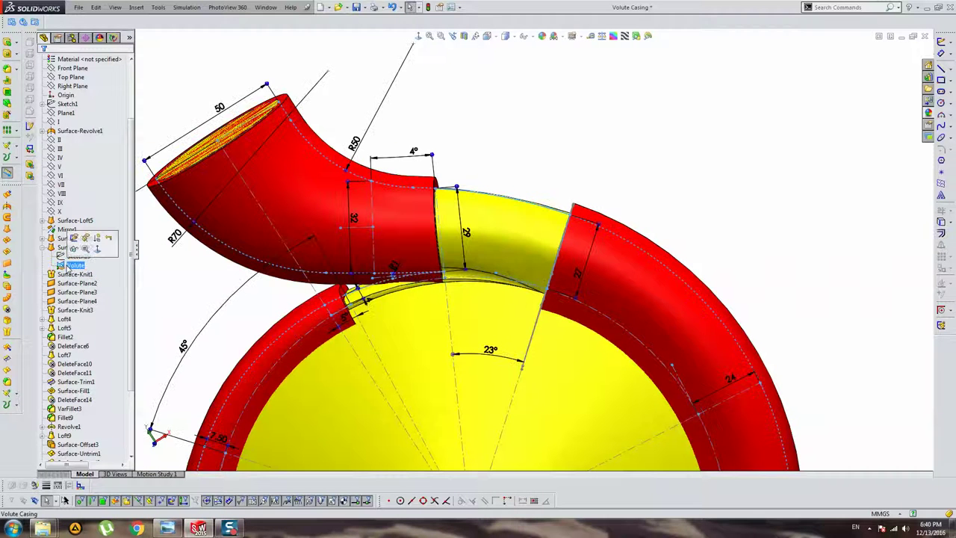
left_click(68, 256)
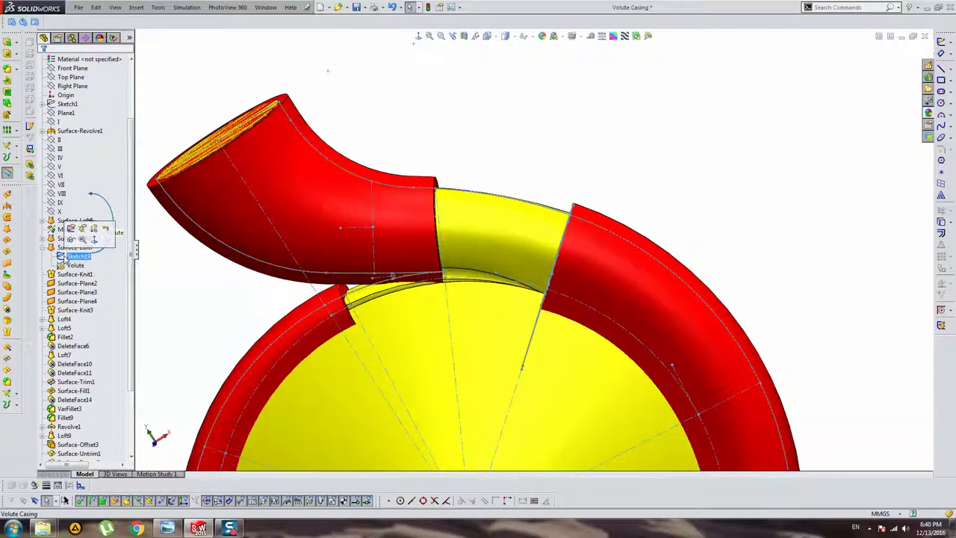
left_click(42, 238)
left_click(71, 247)
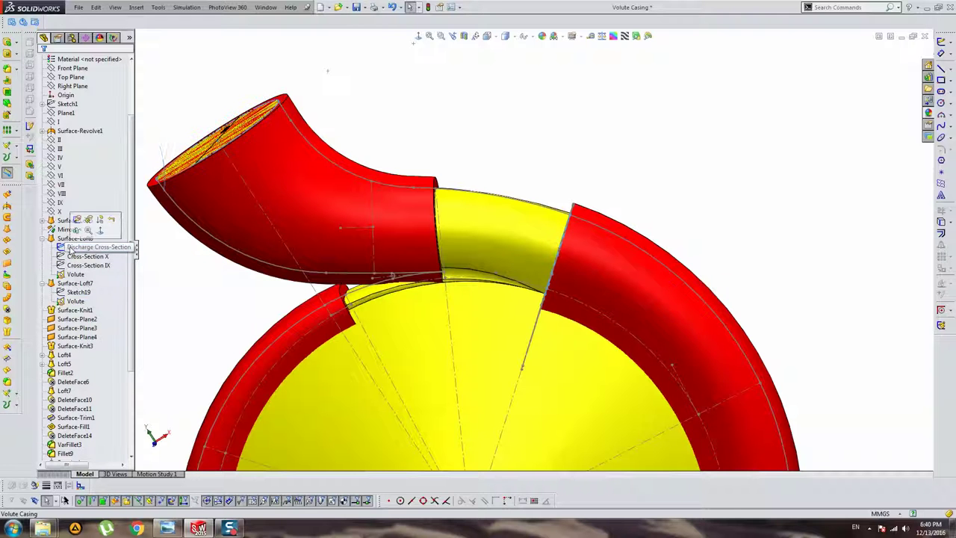
left_click(83, 266)
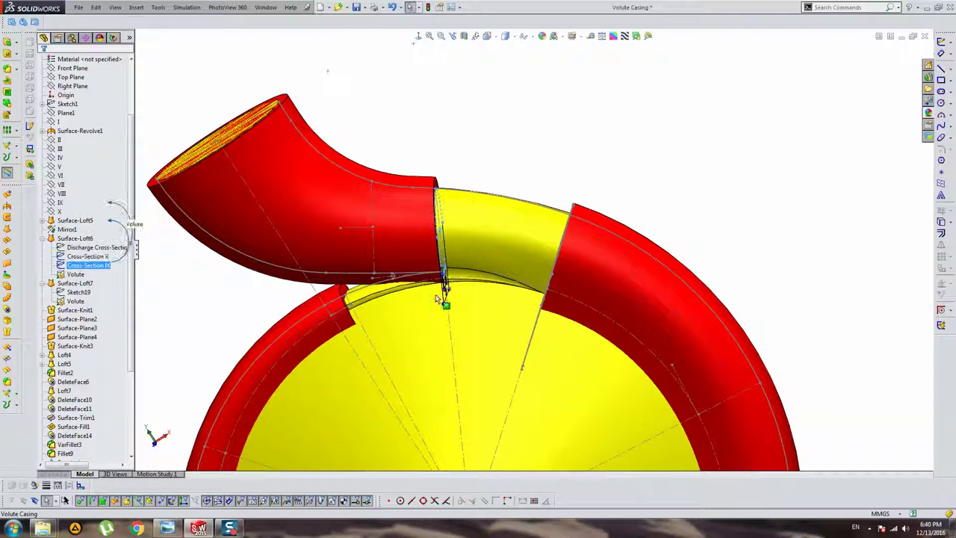
- Review Surface-Plane4 and Loft4's Sketch17, Volute and Sketch18 sketches in the model
left_click(78, 337)
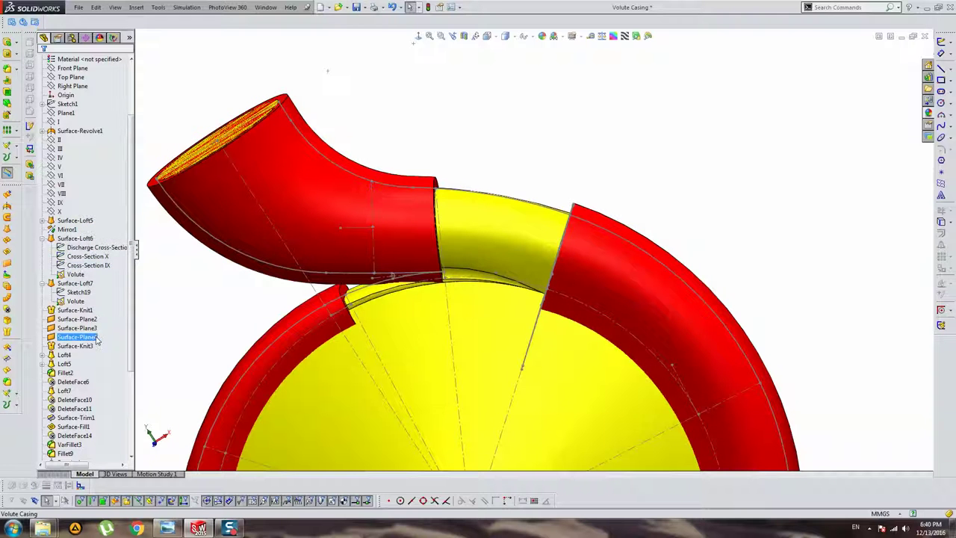
left_click(42, 356)
left_click(69, 363)
left_click(68, 373)
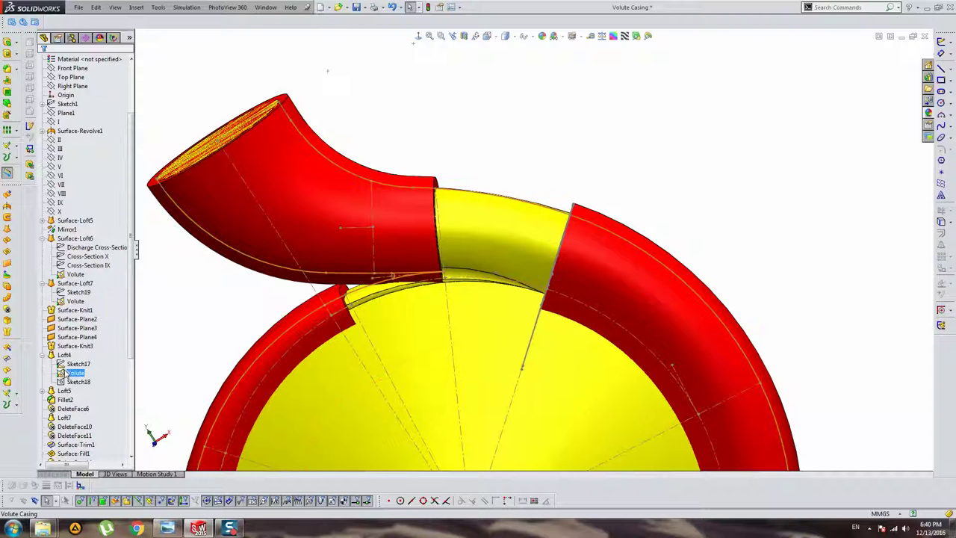
left_click(69, 381)
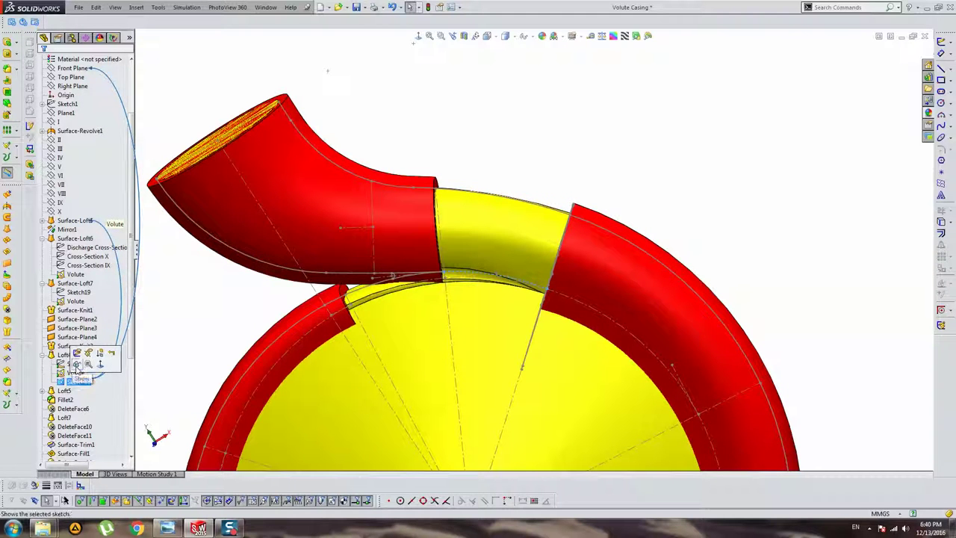
middle_click_drag(531, 276, 527, 271)
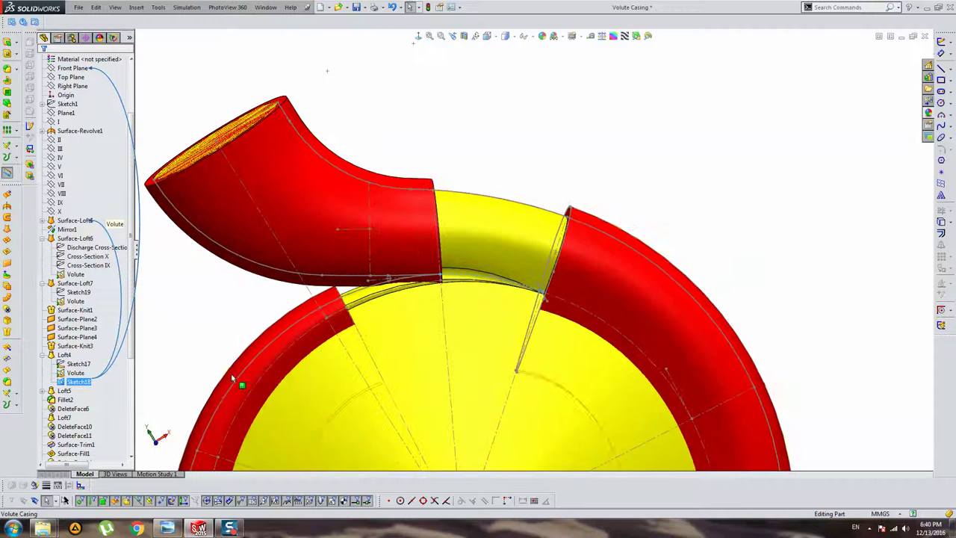
left_click(64, 355)
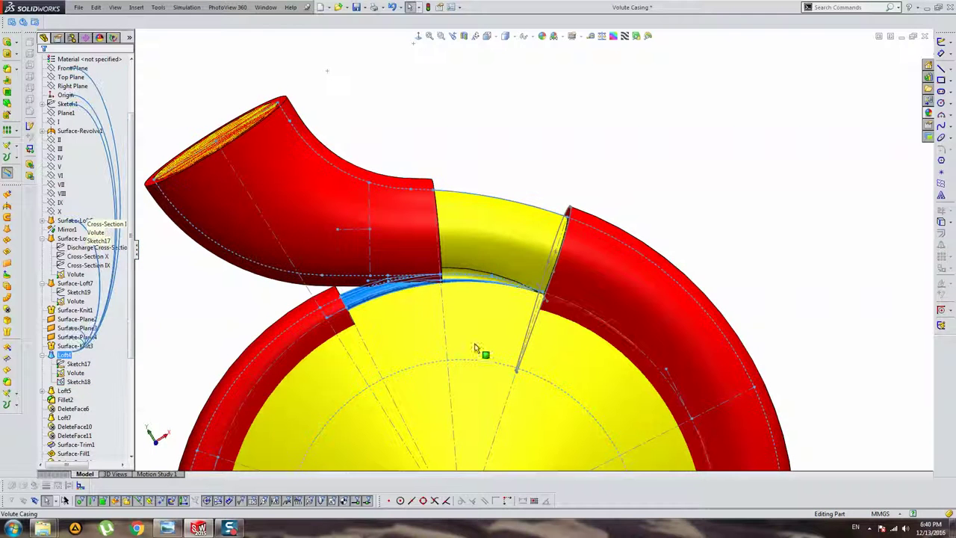
middle_click_drag(475, 347, 414, 348)
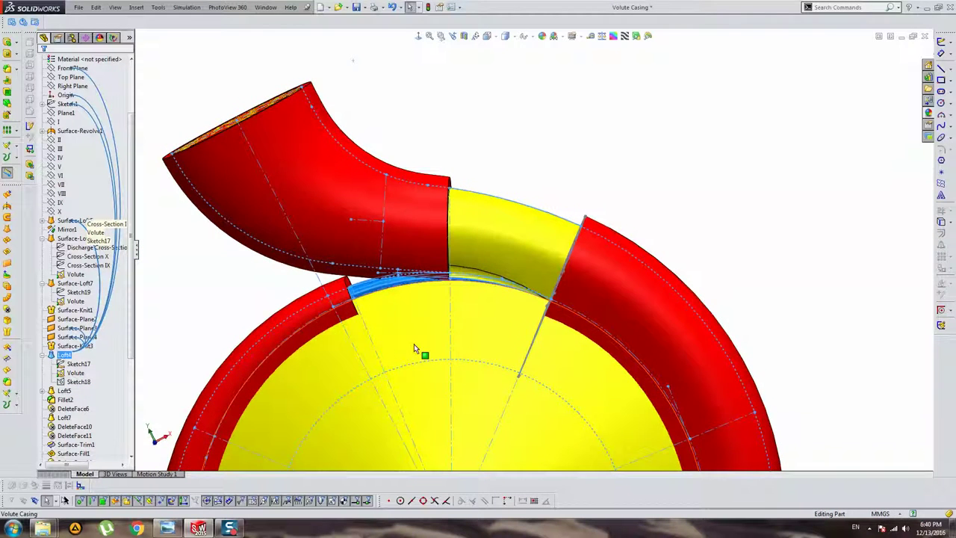
left_click(77, 382)
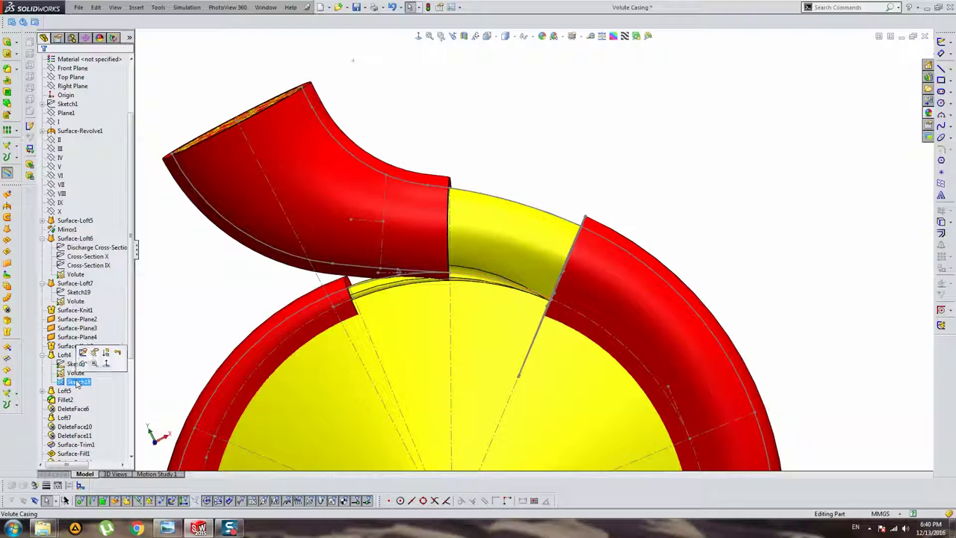
scroll(521, 254, "up", 3)
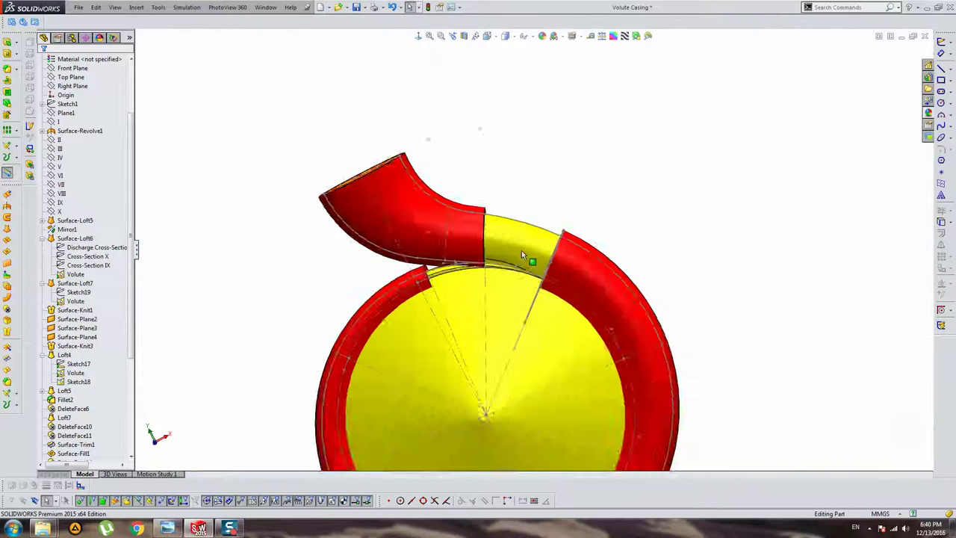
scroll(521, 254, "down", 2)
scroll(521, 254, "down", 2)
- Hide the yellow revolved body and rotate to inspect the gap in the red casing
right_click(507, 275)
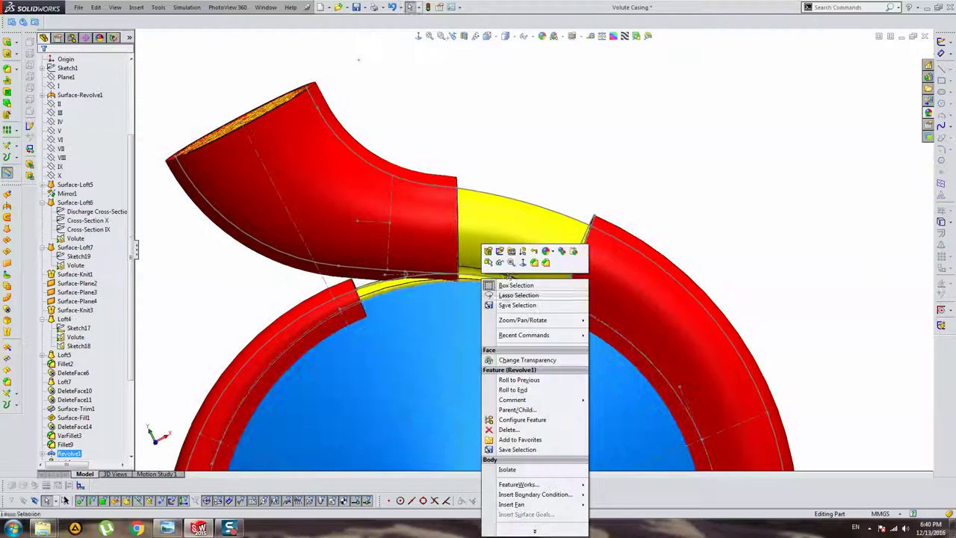
left_click(511, 251)
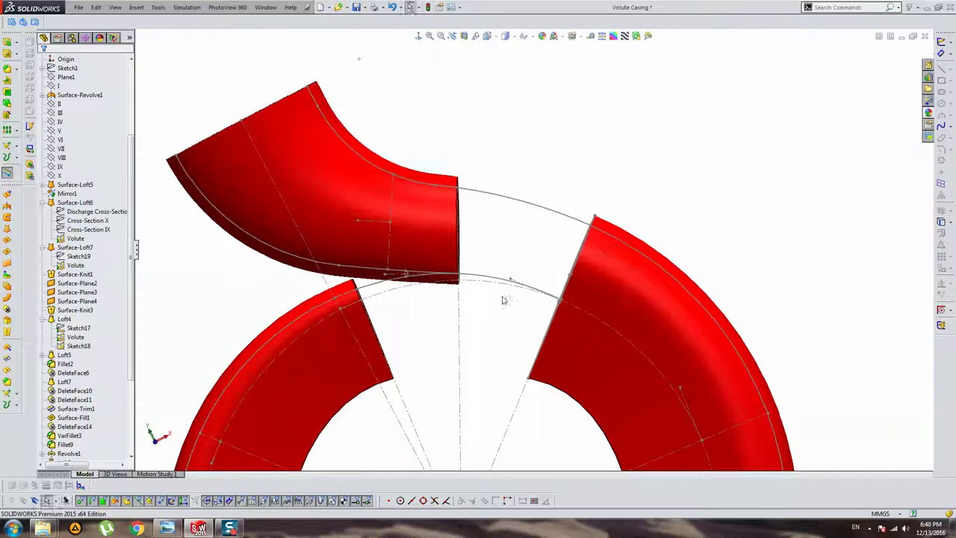
scroll(511, 303, "down", 2)
scroll(511, 299, "down", 1)
scroll(512, 291, "down", 1)
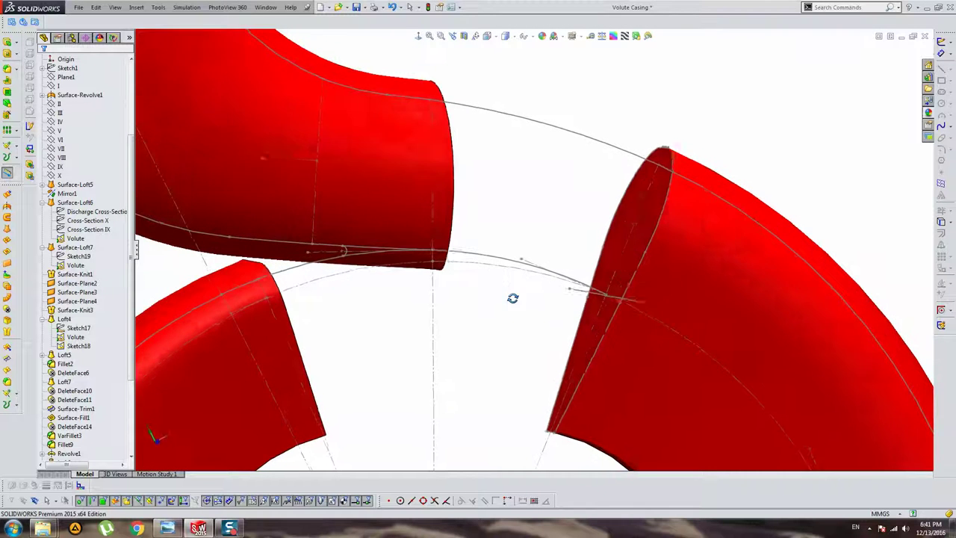
mouse_move(512, 291)
middle_mouse_down()
mouse_move(512, 275)
mouse_move(448, 293)
middle_mouse_up()
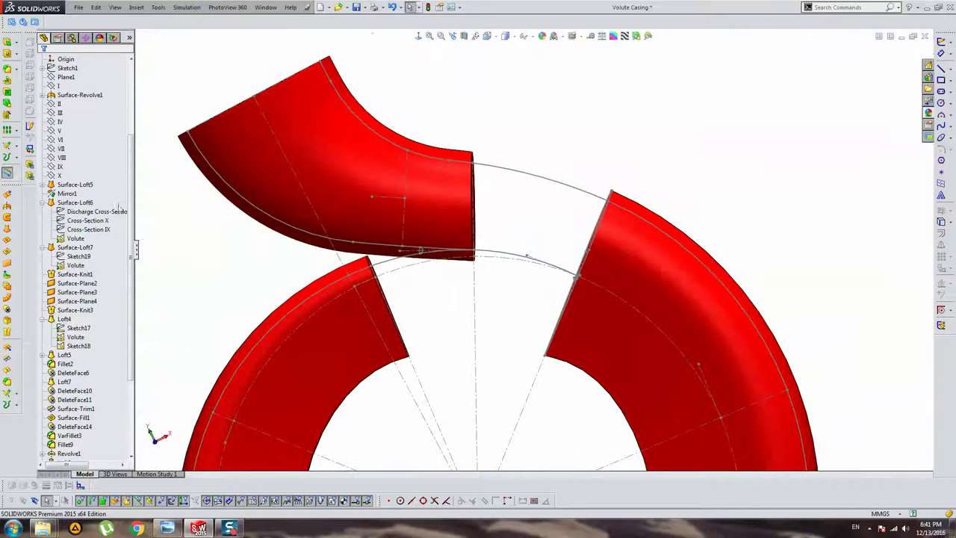
scroll(112, 176, "up", 3)
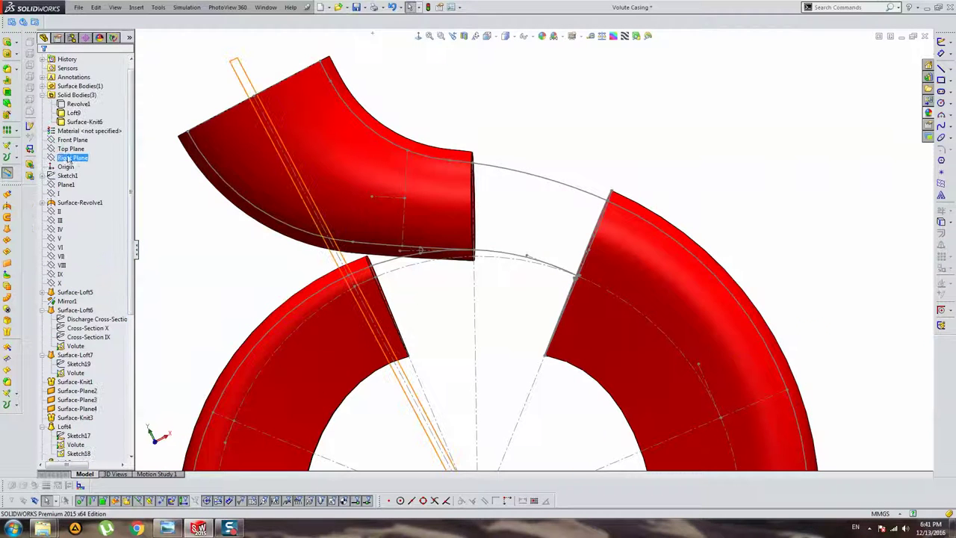
- View the Front Plane normal-to and zoom in on the tongue gap
left_click(69, 141)
left_click(418, 36)
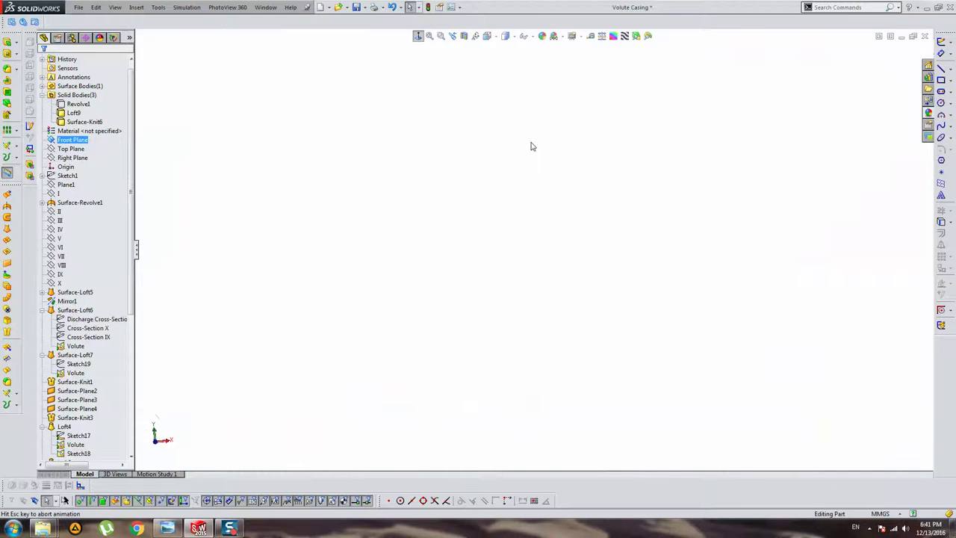
scroll(672, 164, "down", 3)
scroll(443, 139, "down", 2)
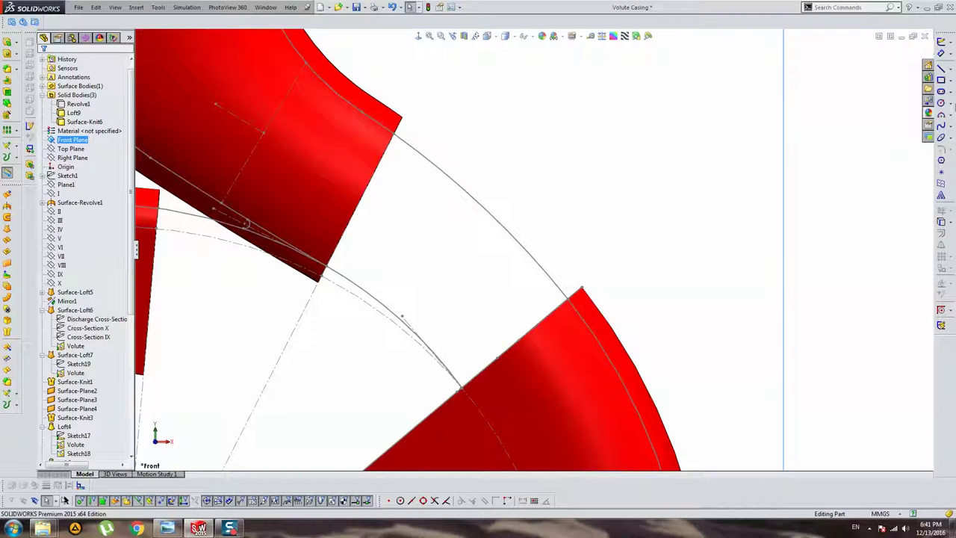
- Sketch an arc on the Front Plane from the outlet pipe corner across the tongue gap
left_click(942, 42)
left_click(941, 114)
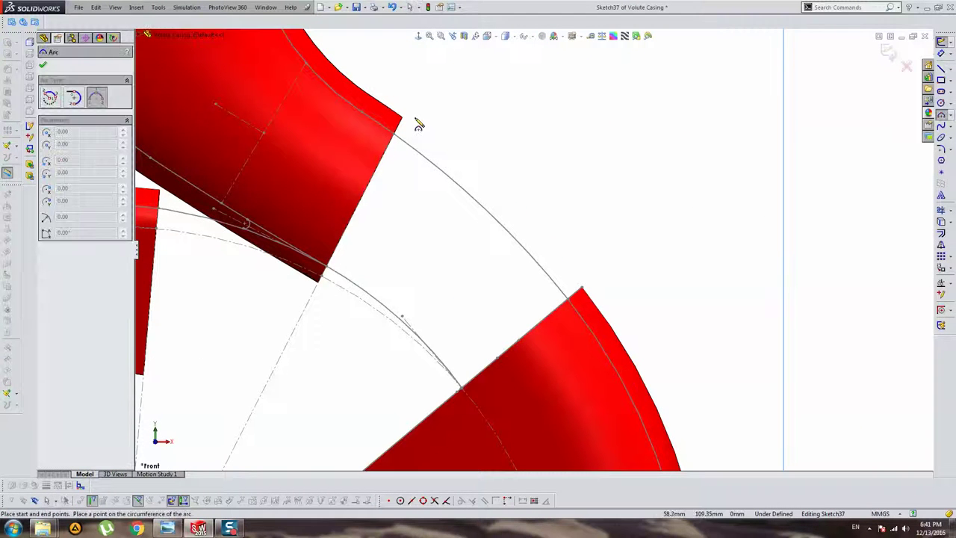
left_click(584, 267)
key("Escape")
scroll(422, 168, "down", 2)
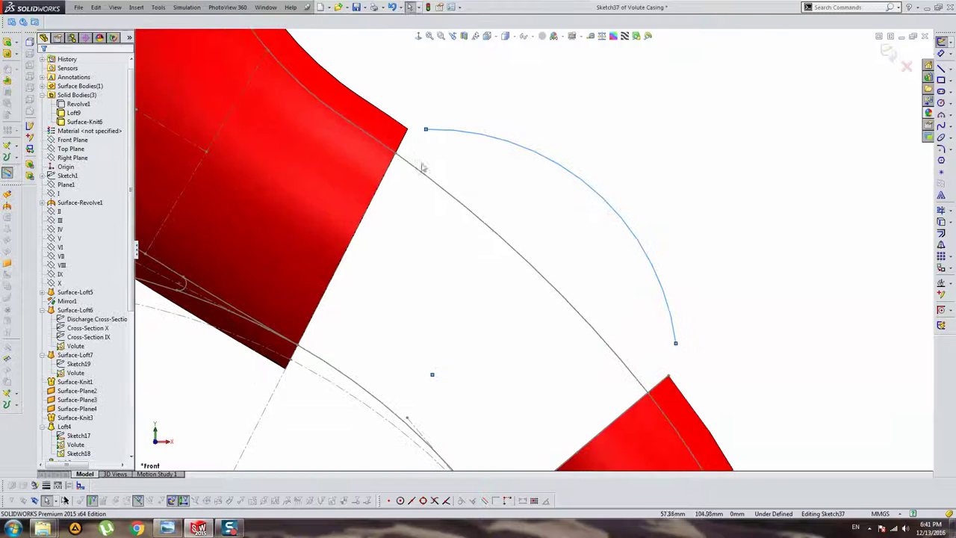
- Add a Pierce relation between the arc's free endpoint and the tube's end edge
left_click(425, 132)
middle_click_drag(426, 133, 437, 142)
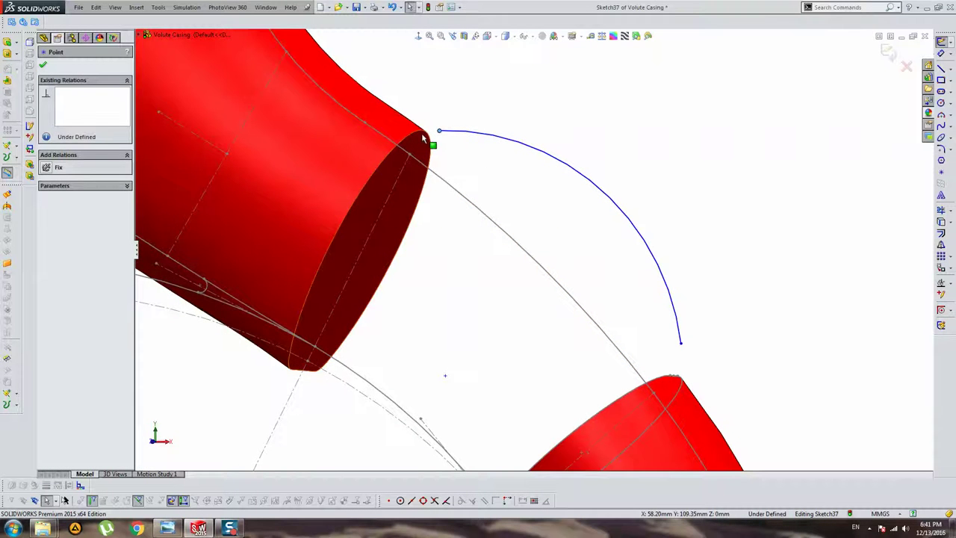
left_click(427, 146)
left_click(439, 131, "ctrl")
left_click(75, 228)
left_click(458, 252)
middle_click_drag(459, 252, 583, 280)
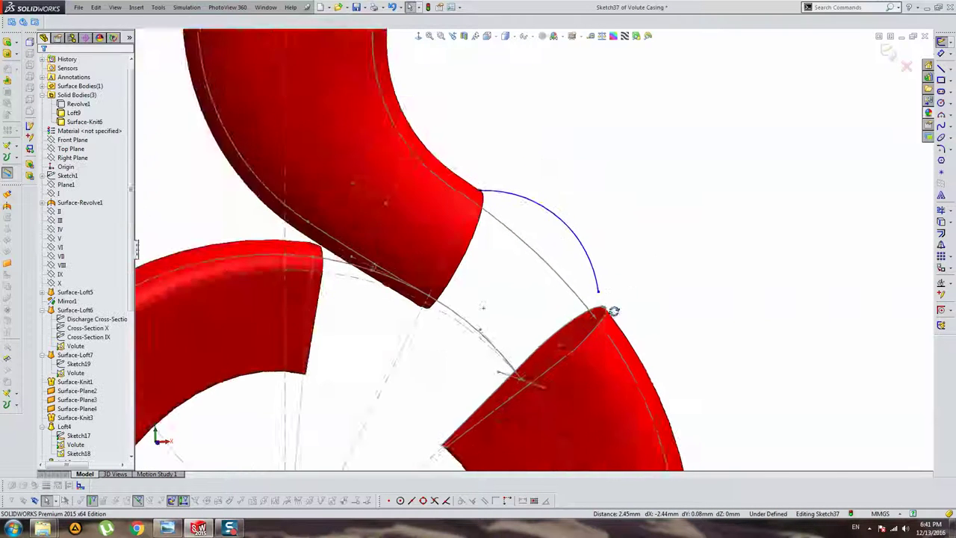
left_click(565, 258)
middle_click_drag(576, 327, 617, 277)
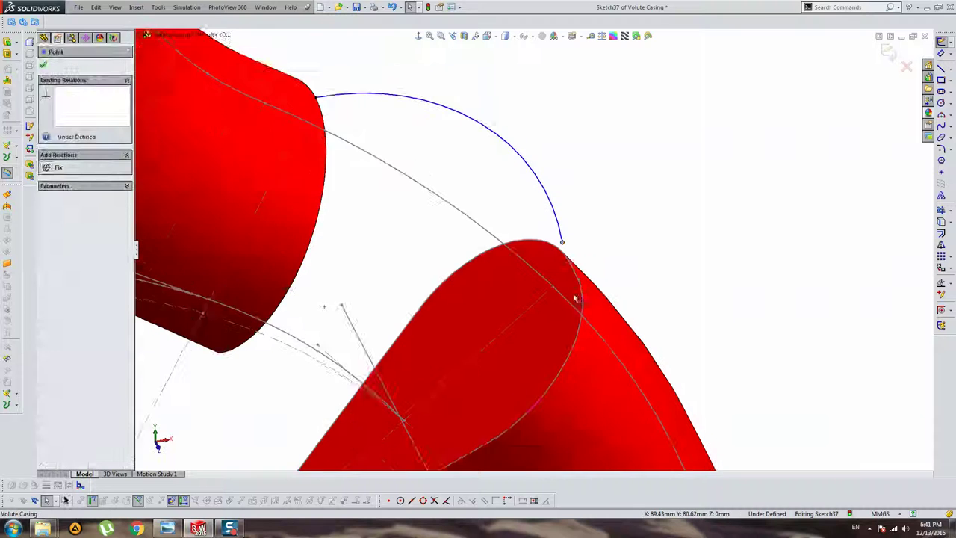
left_click(618, 277)
- Exit the sketch and roll the model back to before Sketch37
left_click(888, 54)
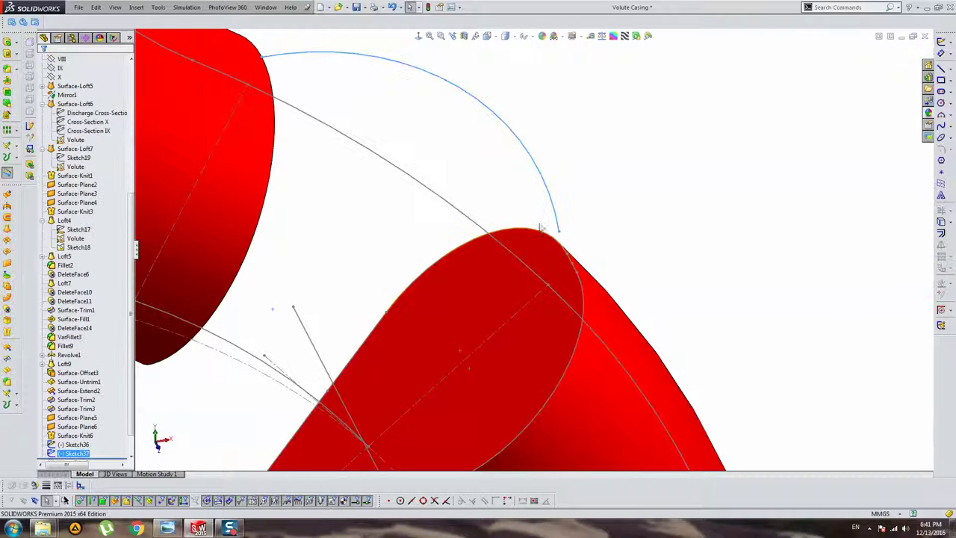
left_click(78, 426)
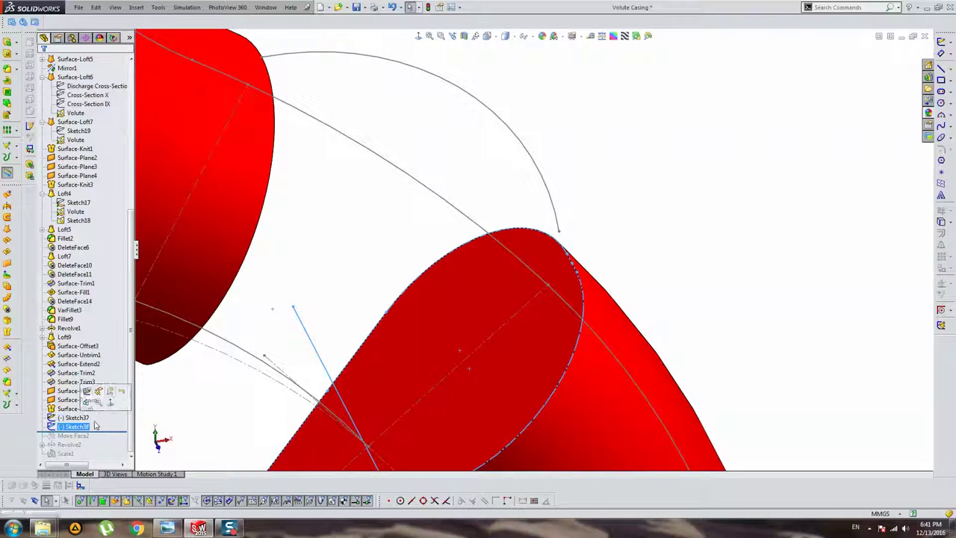
left_click(84, 444)
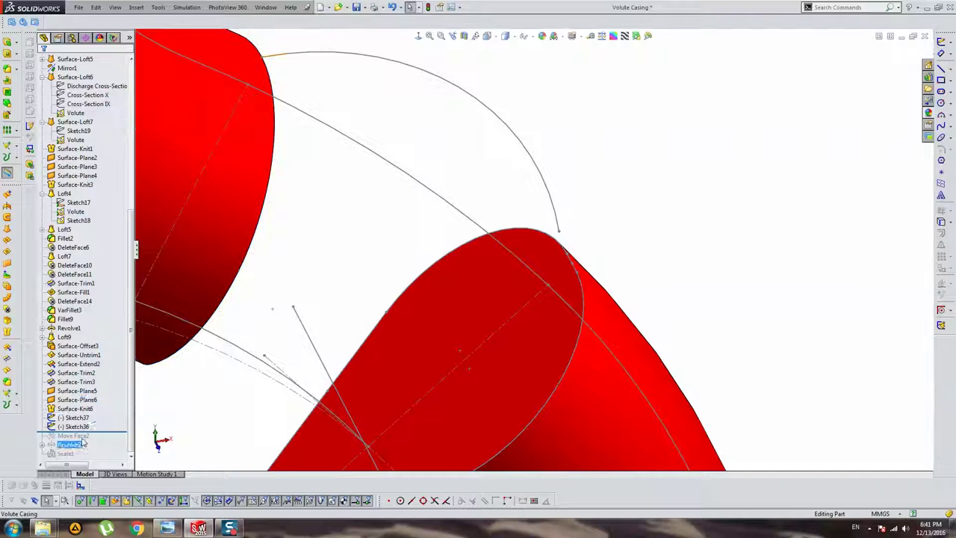
left_click(75, 408)
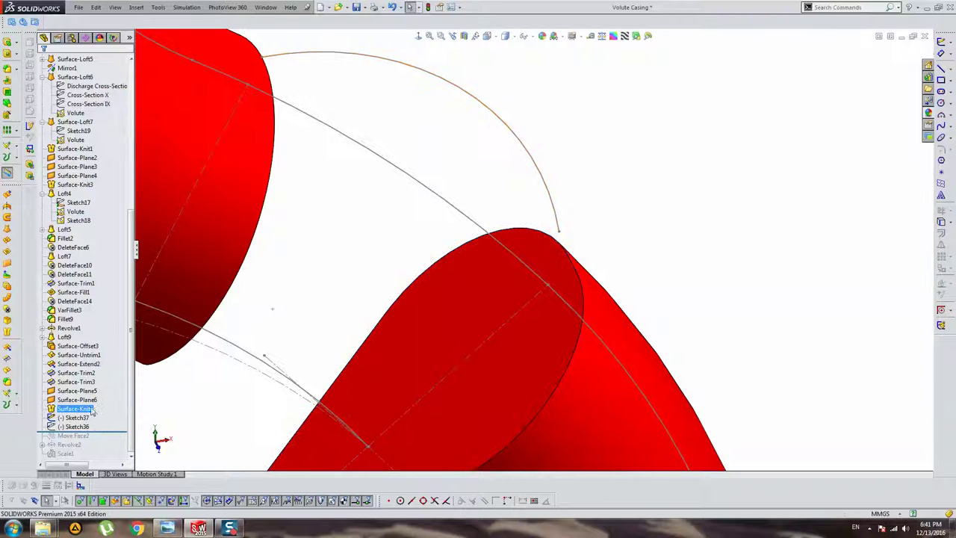
right_click(82, 422)
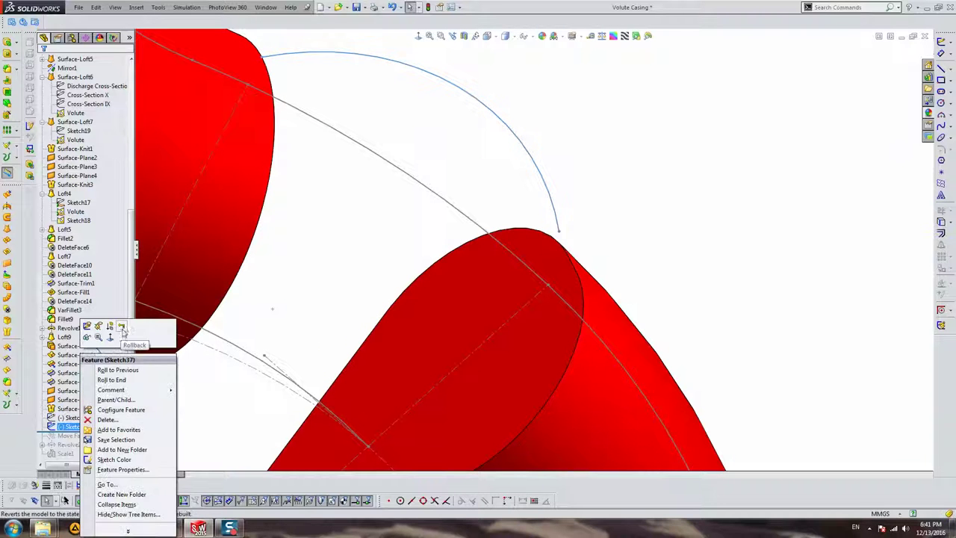
left_click(124, 334)
- Roll back above Sketch36 and reopen Sketch37 for editing
left_click(77, 419)
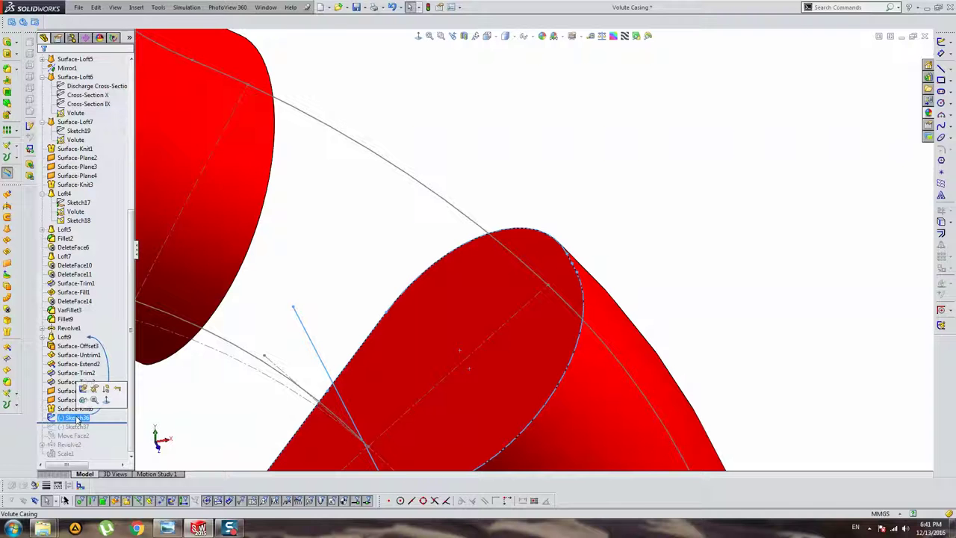
left_click(86, 426)
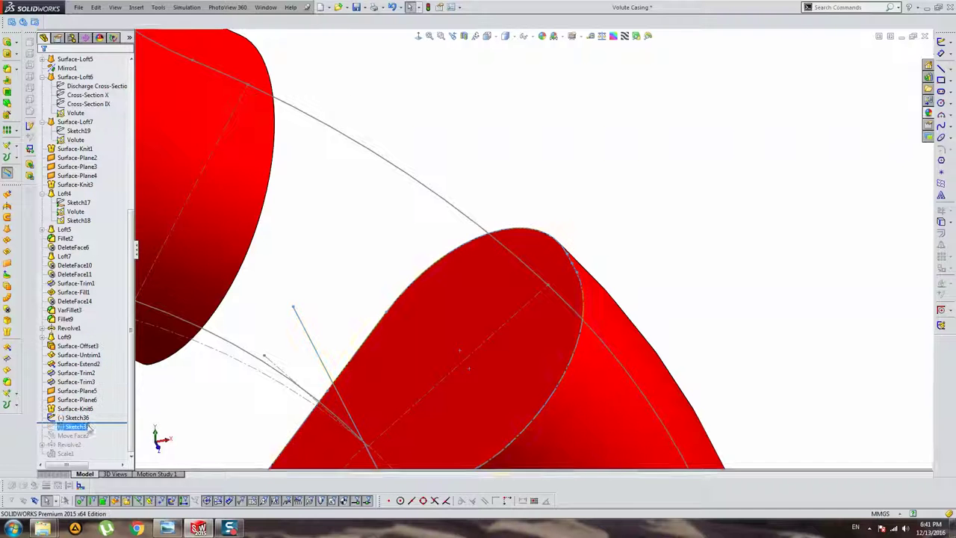
left_click(94, 418, "ctrl")
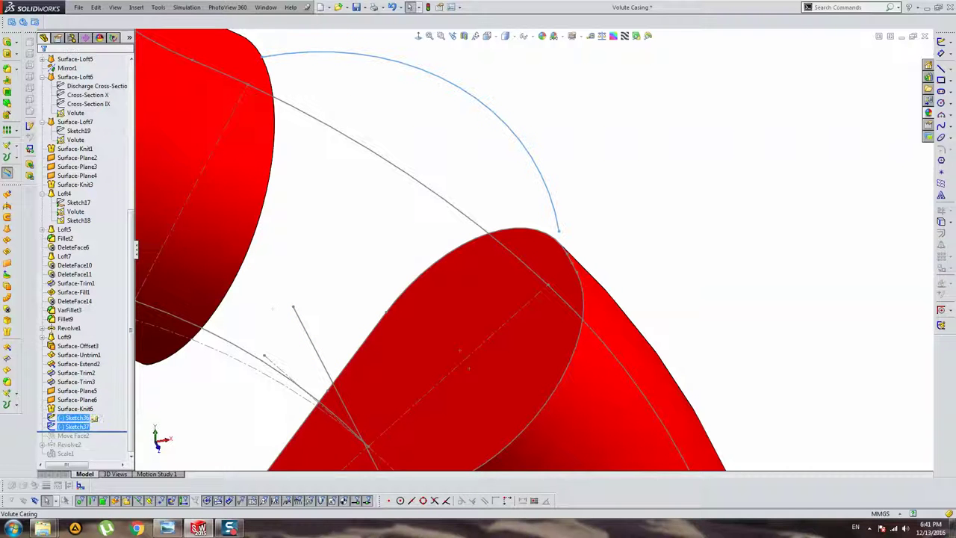
right_click(86, 417)
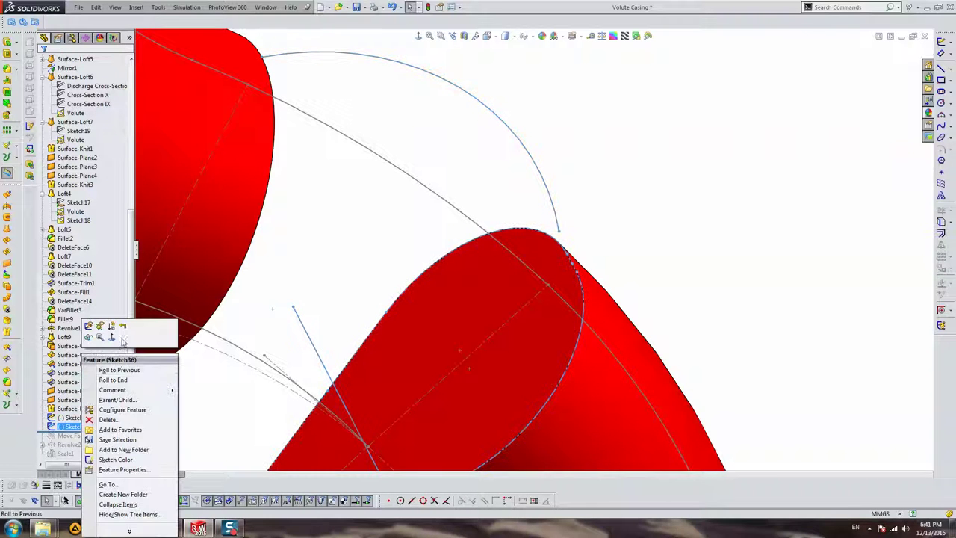
left_click(124, 328)
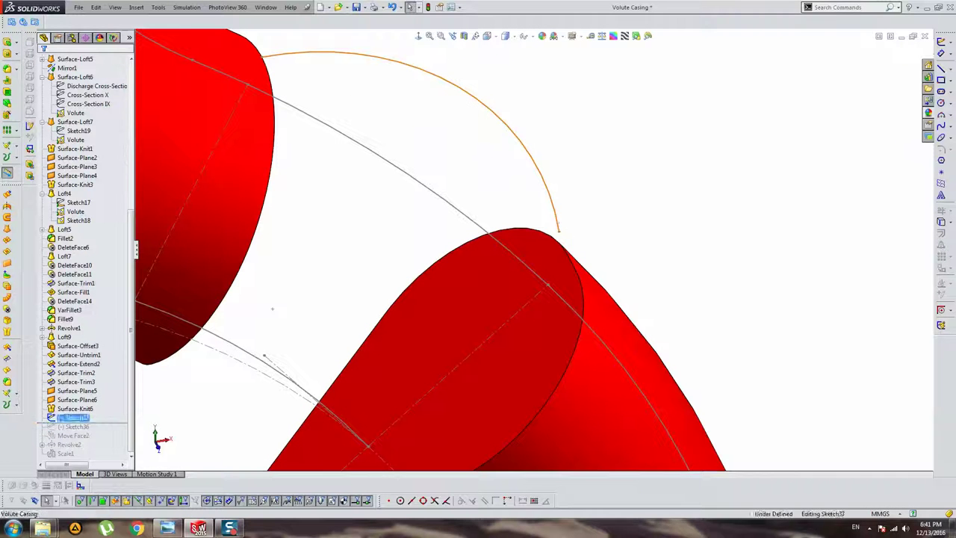
left_click(559, 231)
left_click(565, 250, "ctrl")
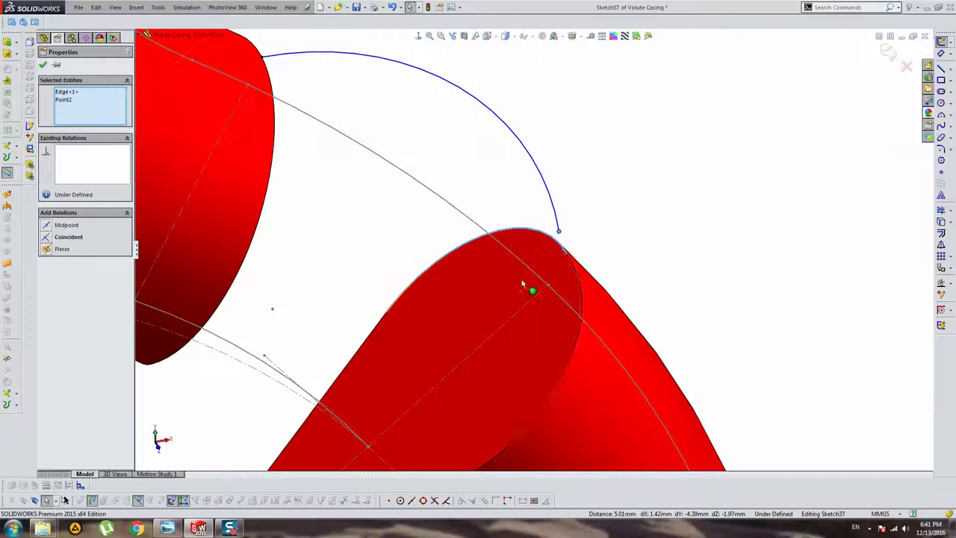
left_click(62, 249)
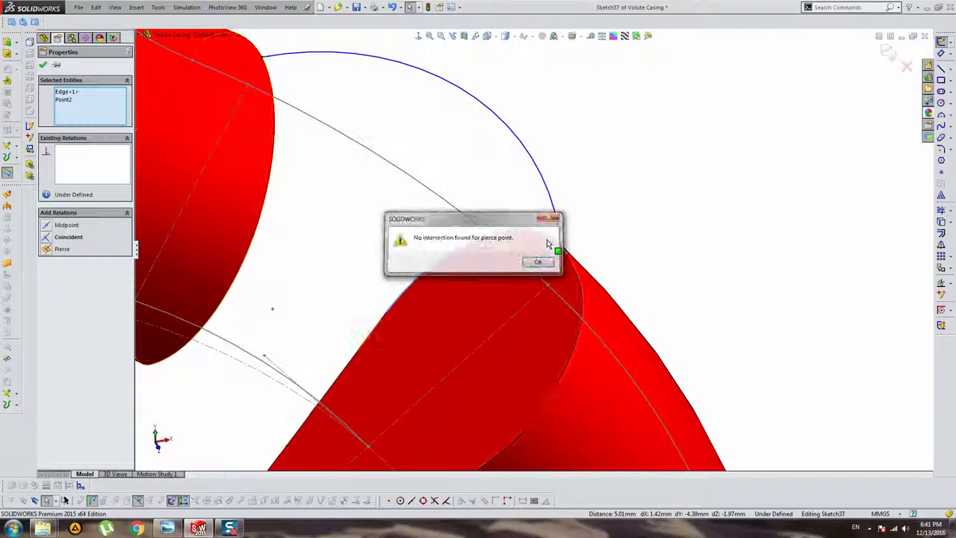
left_click(539, 261)
scroll(563, 266, "down", 3)
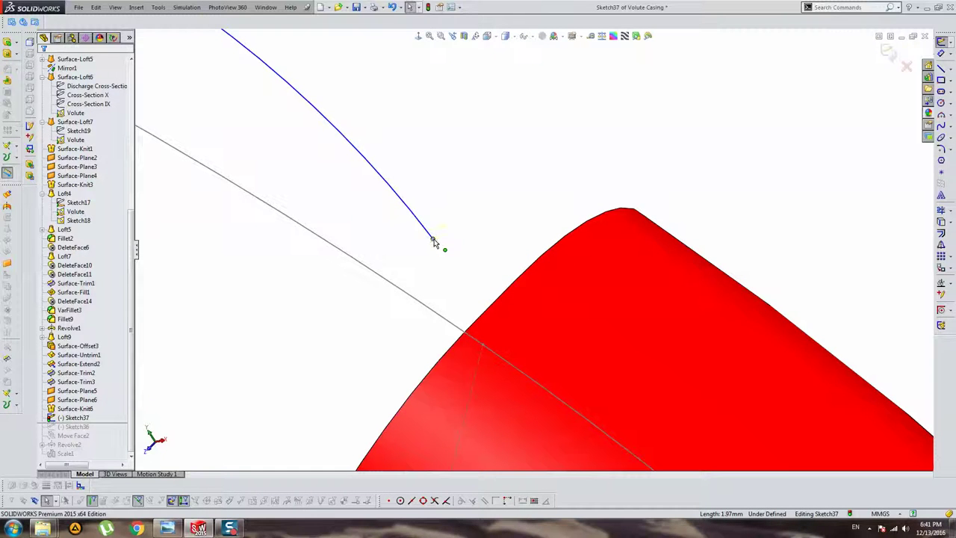
left_click(434, 243)
left_click(505, 292, "ctrl")
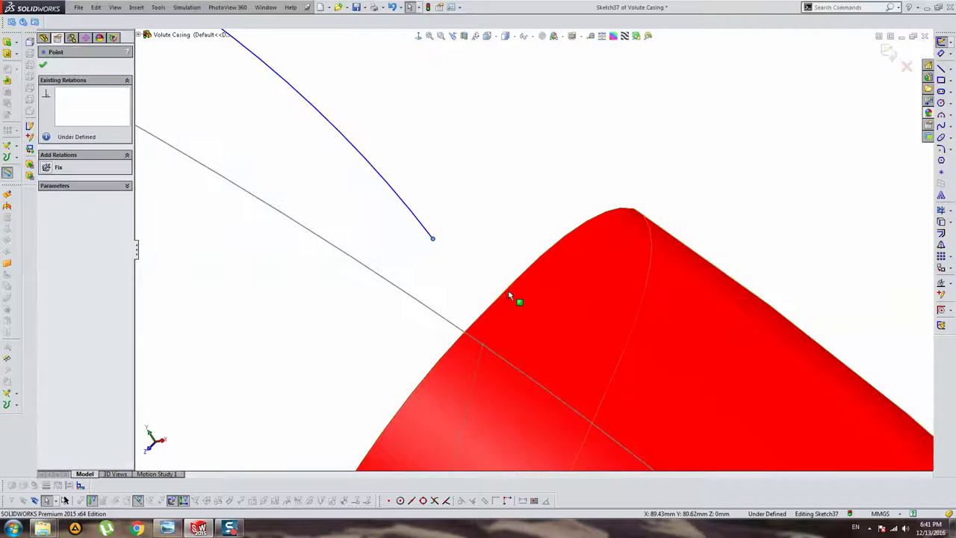
left_click(509, 295, "ctrl")
- In Front view, delete the conflicting relation between the bridging arc and the volute's outer arc
key("Escape")
scroll(495, 196, "up", 5)
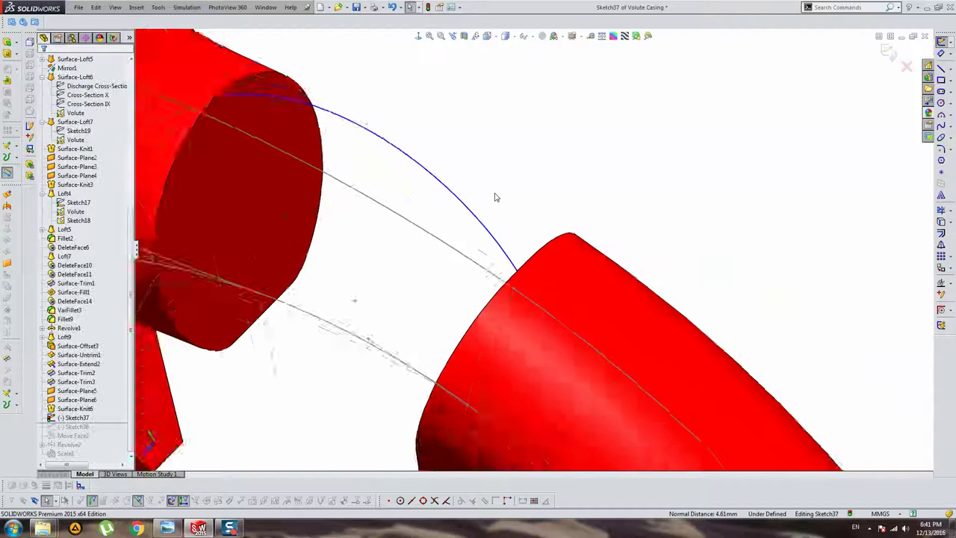
key("f")
scroll(571, 138, "down", 3)
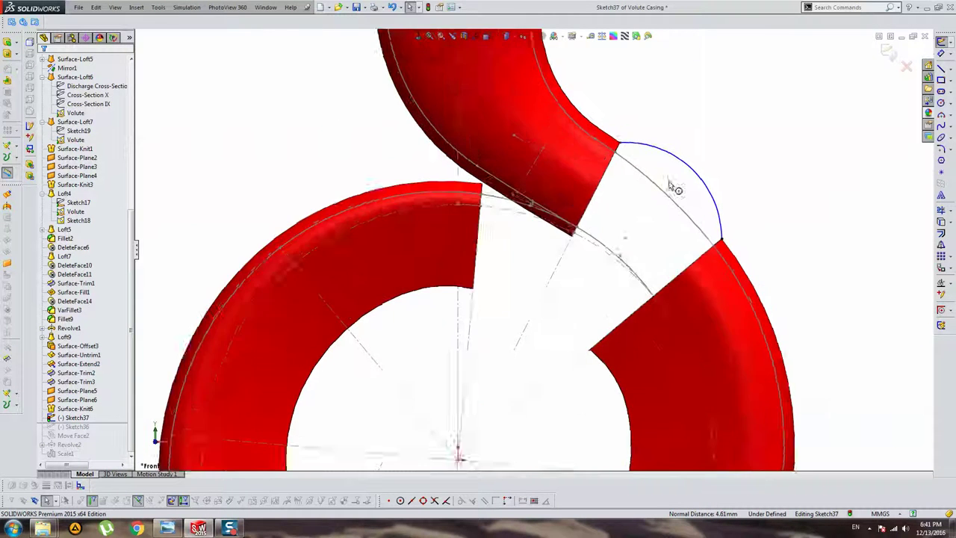
scroll(598, 179, "down", 3)
left_click(647, 200)
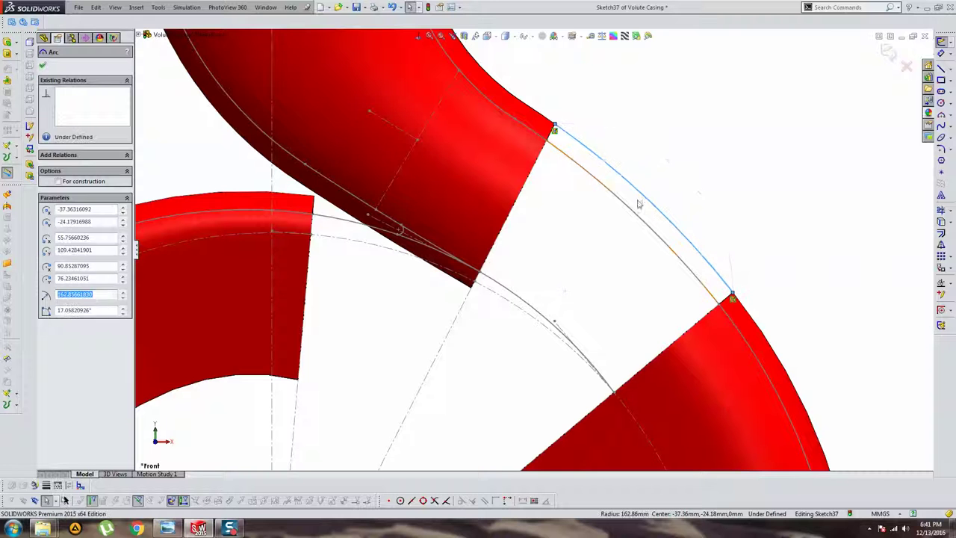
key("Escape")
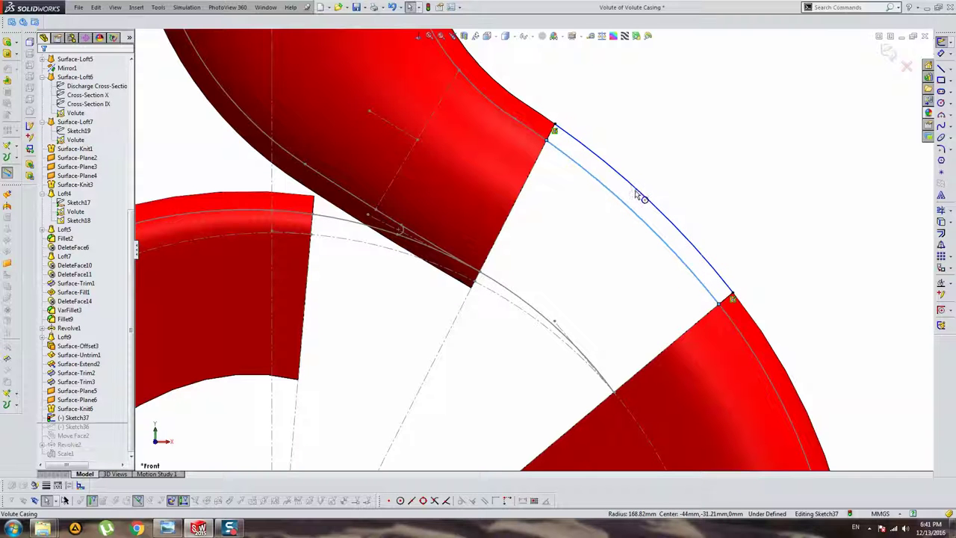
left_click(635, 191)
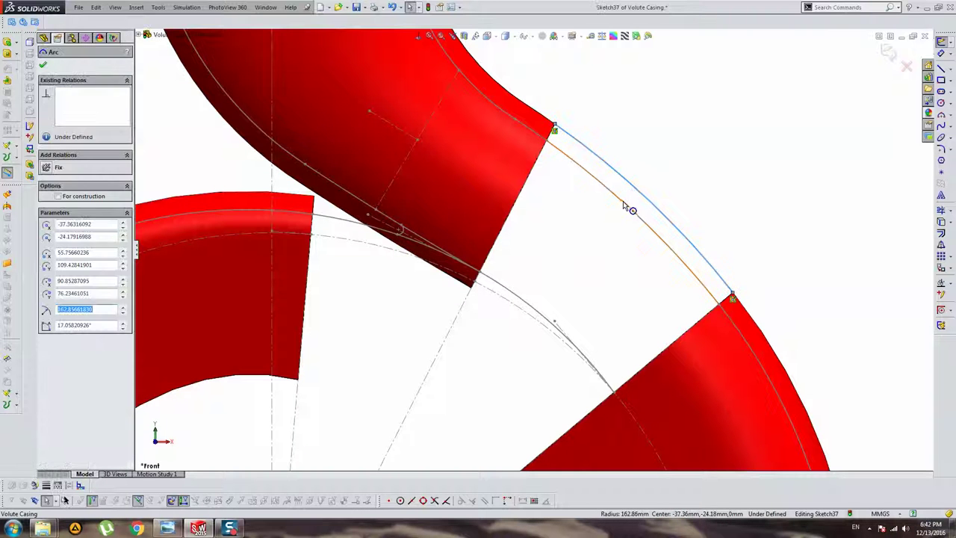
left_click(623, 201, "ctrl")
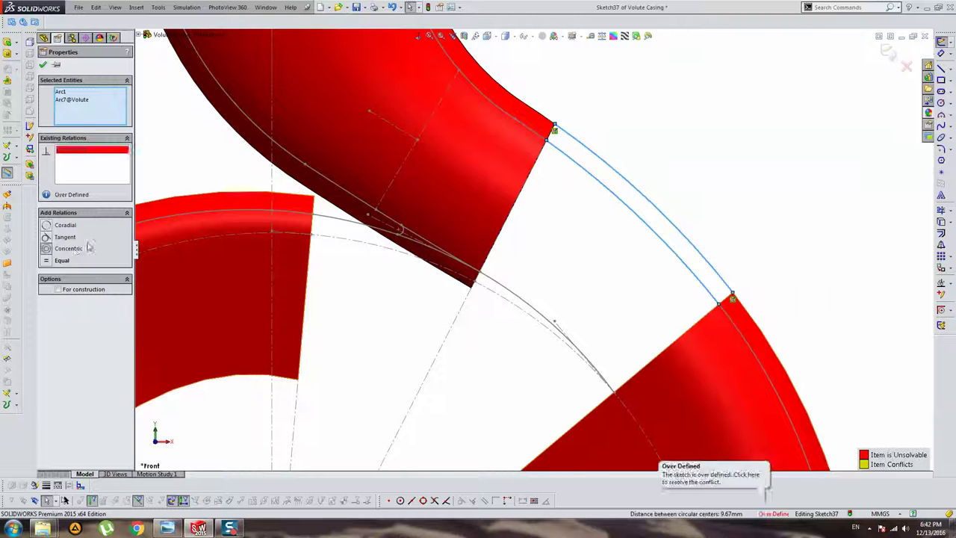
left_click(676, 118)
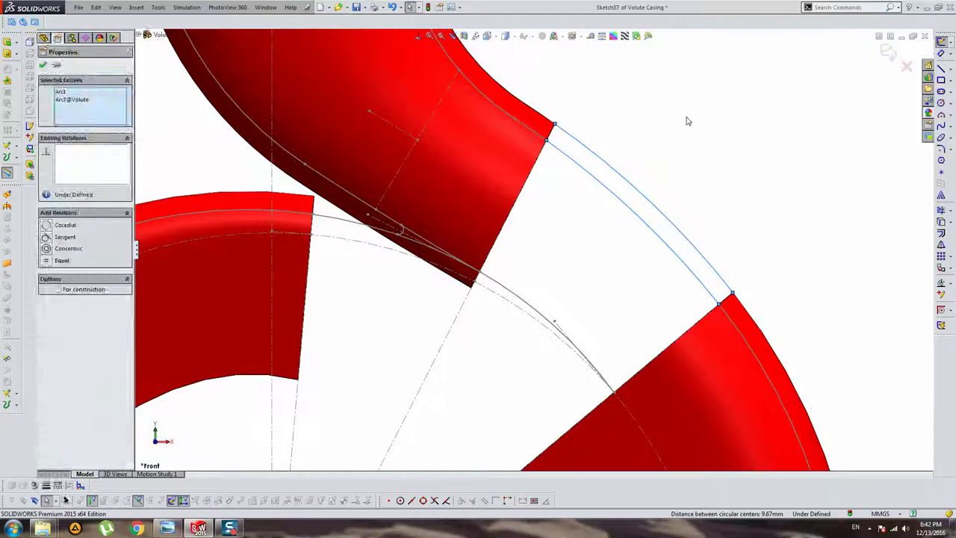
left_click(687, 120)
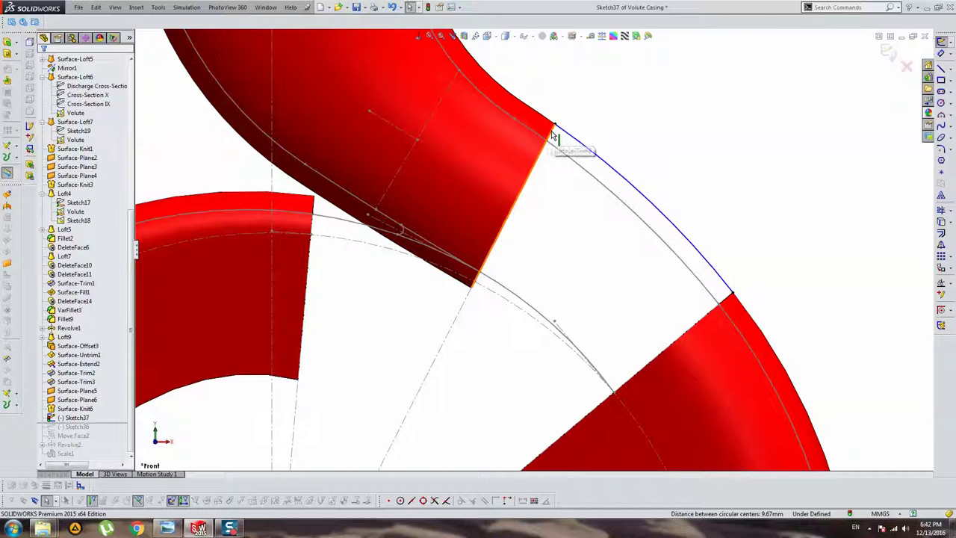
- Draw a short line from the arc to the inner curve and drag the arc midpoint outward
left_click(942, 68)
left_click(650, 204)
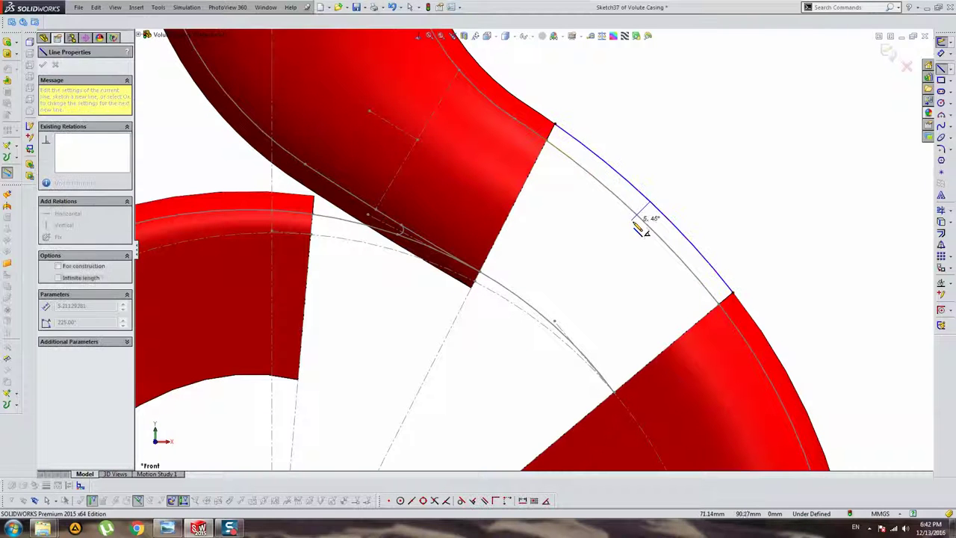
left_click(639, 218)
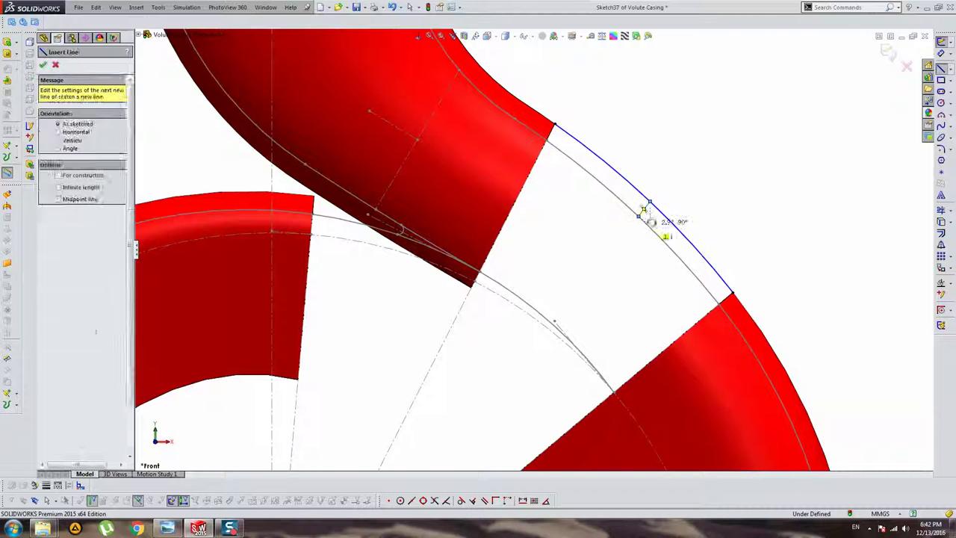
key("Escape")
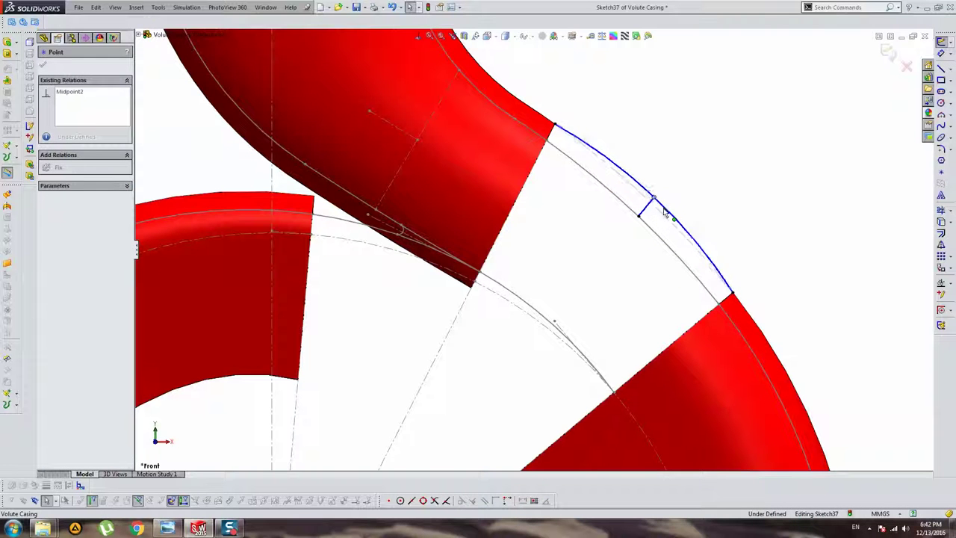
left_click_drag(685, 196, 649, 196)
- Try dimensioning the short line, then delete the arc and line and undo to restore them
left_click(940, 53)
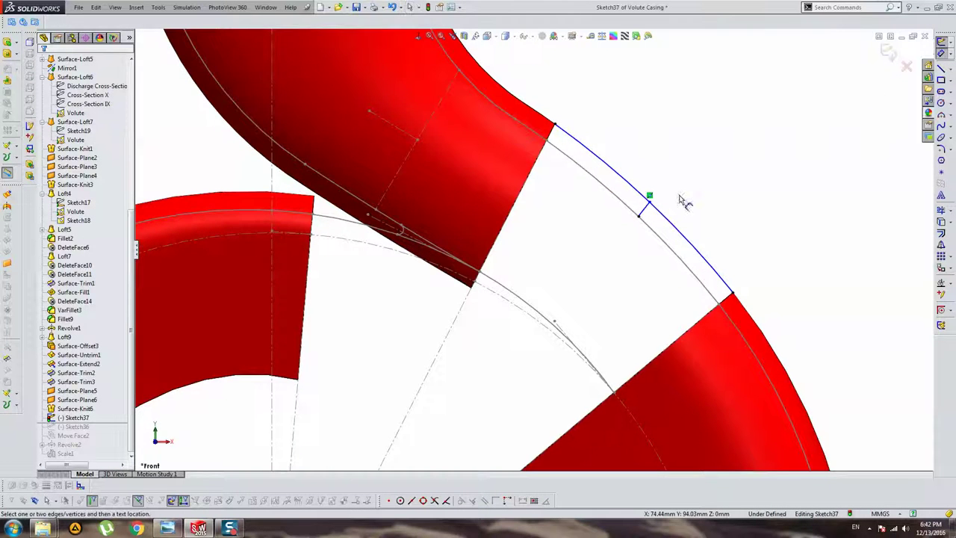
scroll(691, 197, "down", 3)
left_click(575, 240)
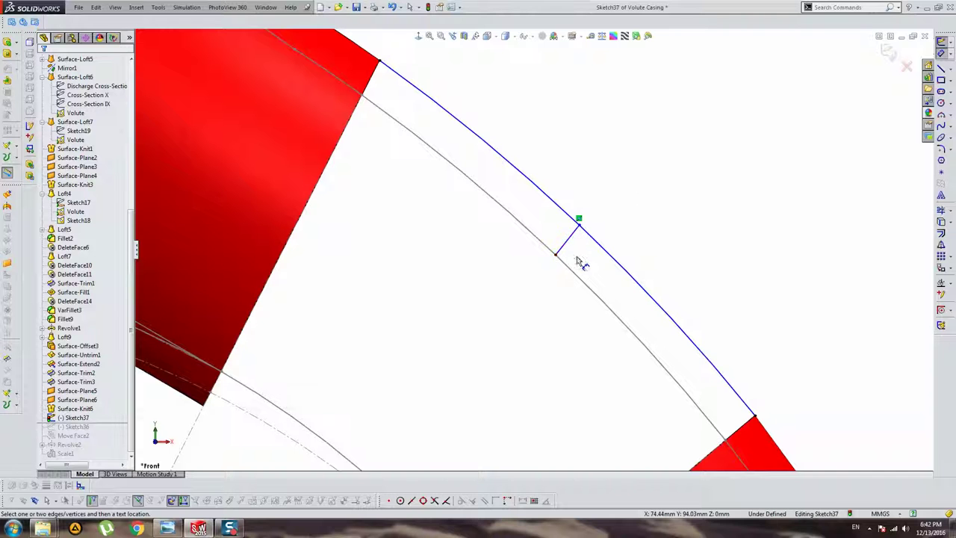
key("Escape")
left_click_drag(529, 282, 620, 260)
key("Delete")
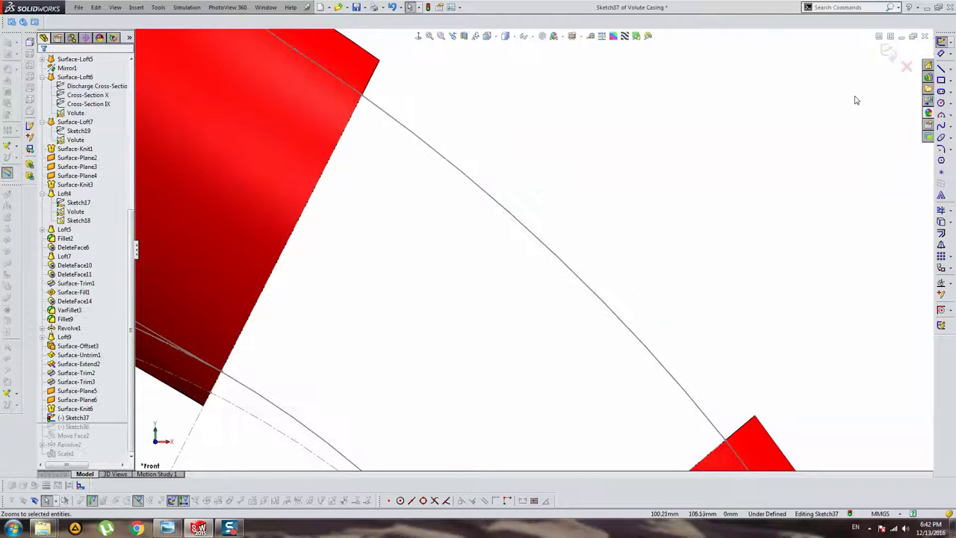
key("ctrl+z")
- Delete the helper line and draw a construction line across the tongue gap
left_click(574, 243)
key("Delete")
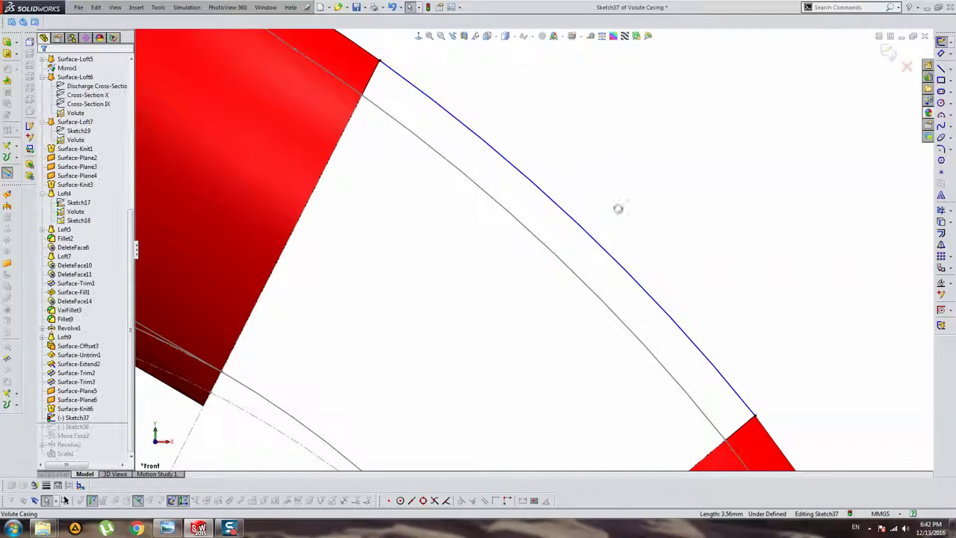
left_click(940, 68)
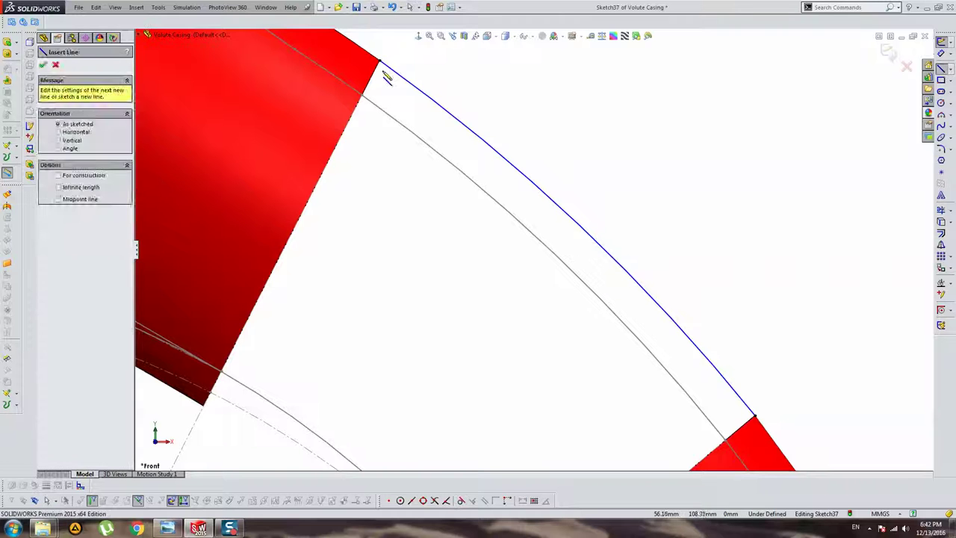
left_click(380, 61)
left_click(756, 415)
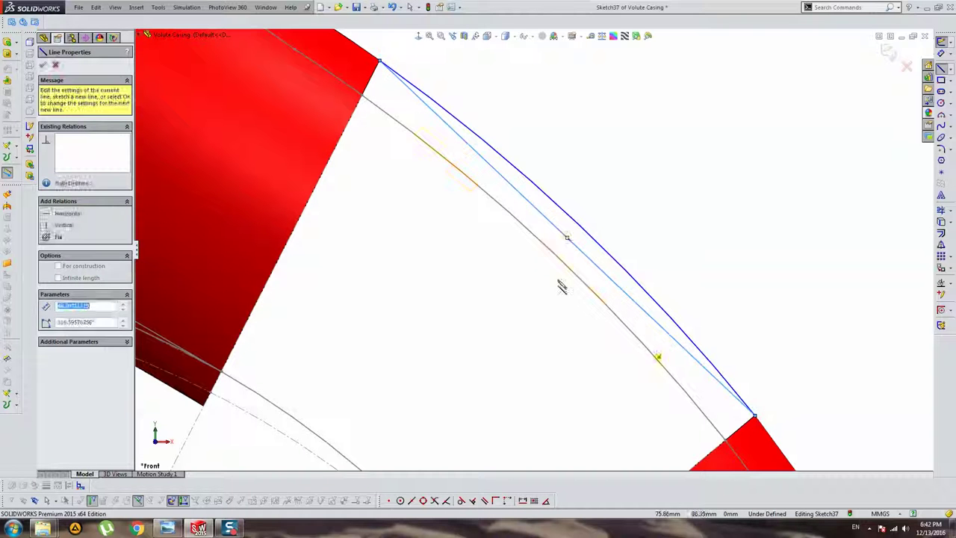
key("Escape")
left_click(564, 237)
left_click(84, 220)
left_click(696, 159)
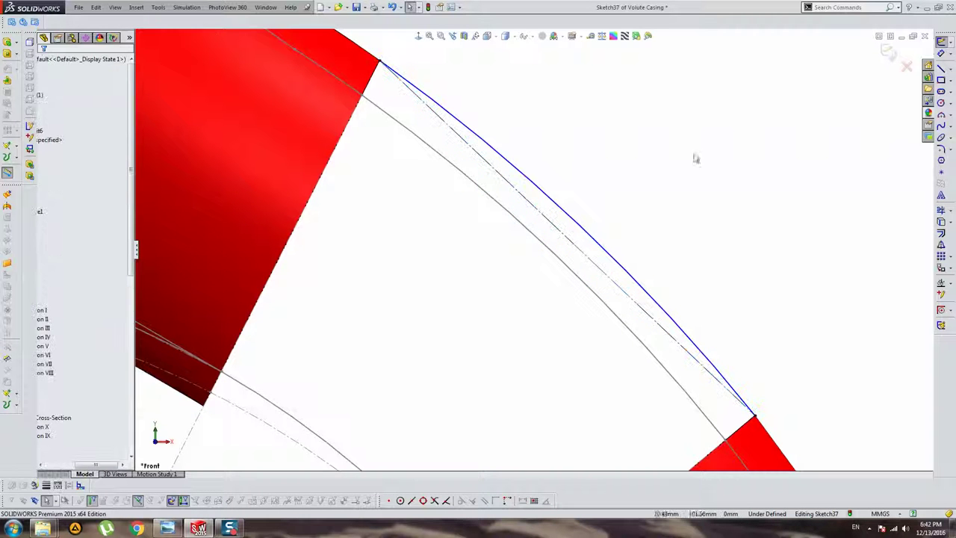
- Draw a short line from the outer curve to the inner curve
left_click(941, 68)
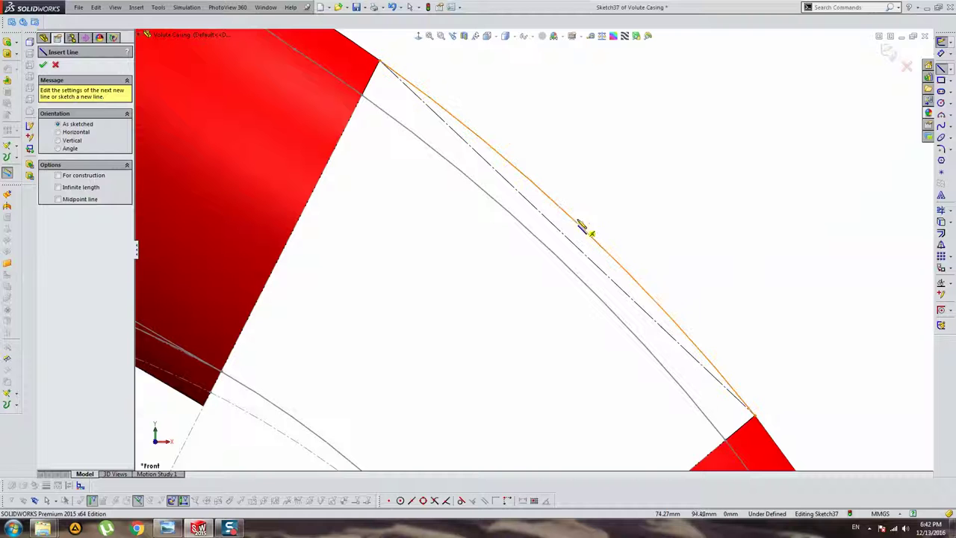
left_click(579, 225)
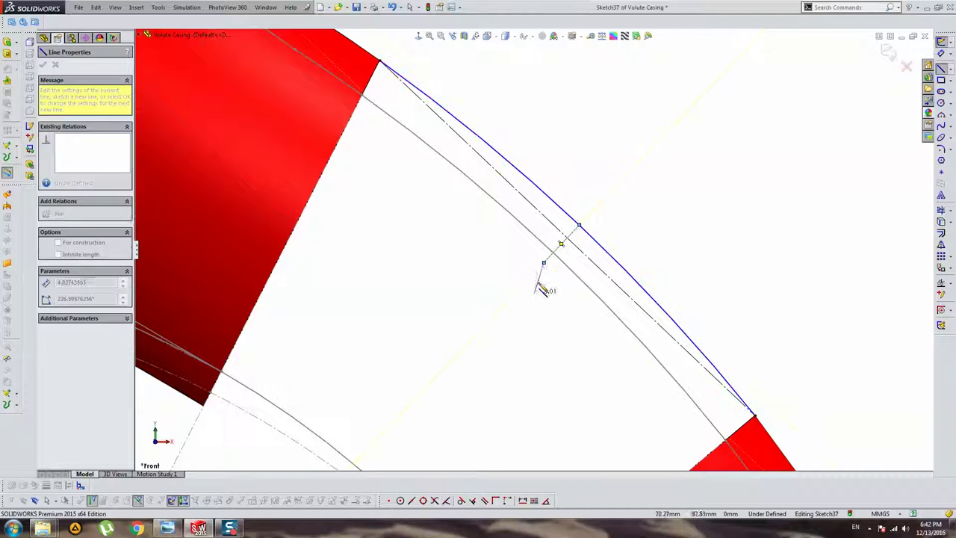
left_click(557, 250)
key("Escape")
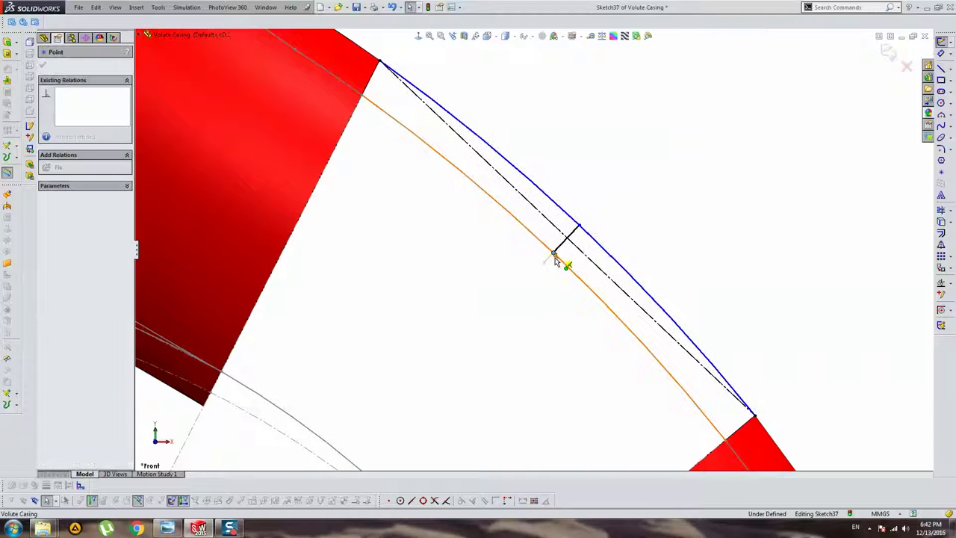
left_click(566, 238)
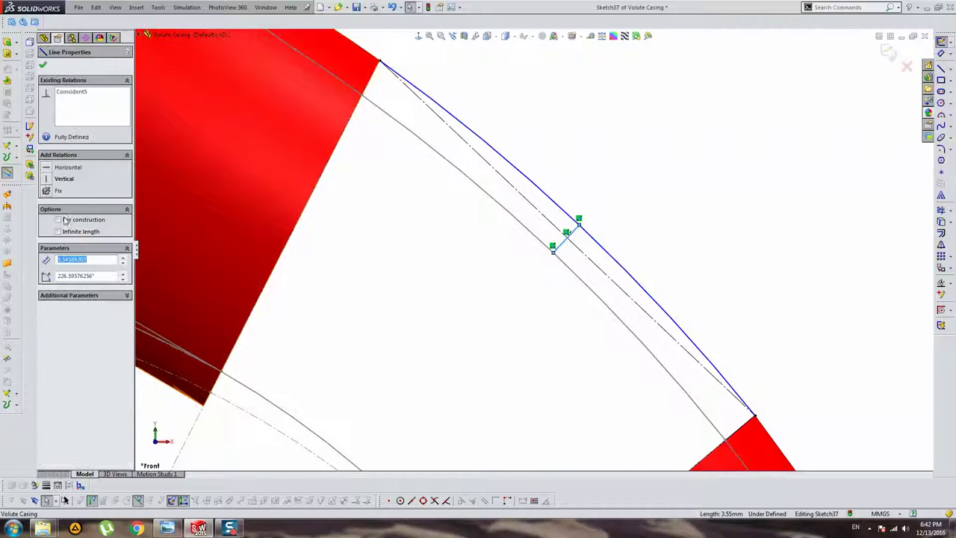
left_click(66, 221)
left_click(635, 128)
- Dimension the short offset line to 3.60
left_click(941, 53)
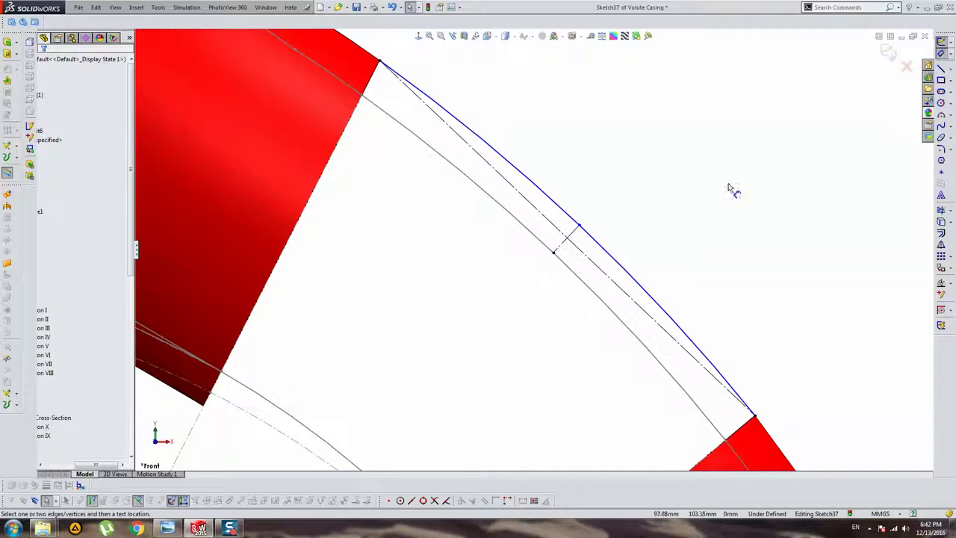
left_click(577, 240)
left_click(598, 278)
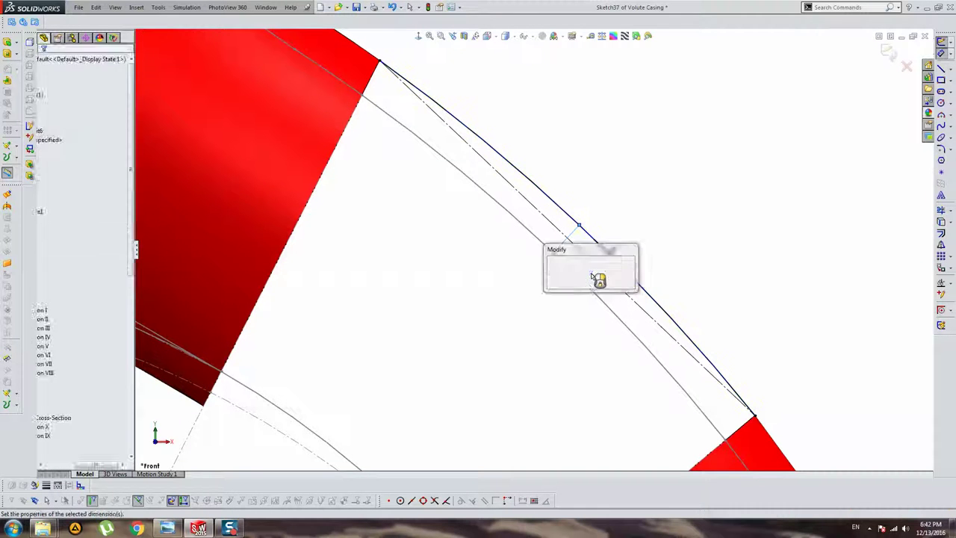
type("6")
key("Return")
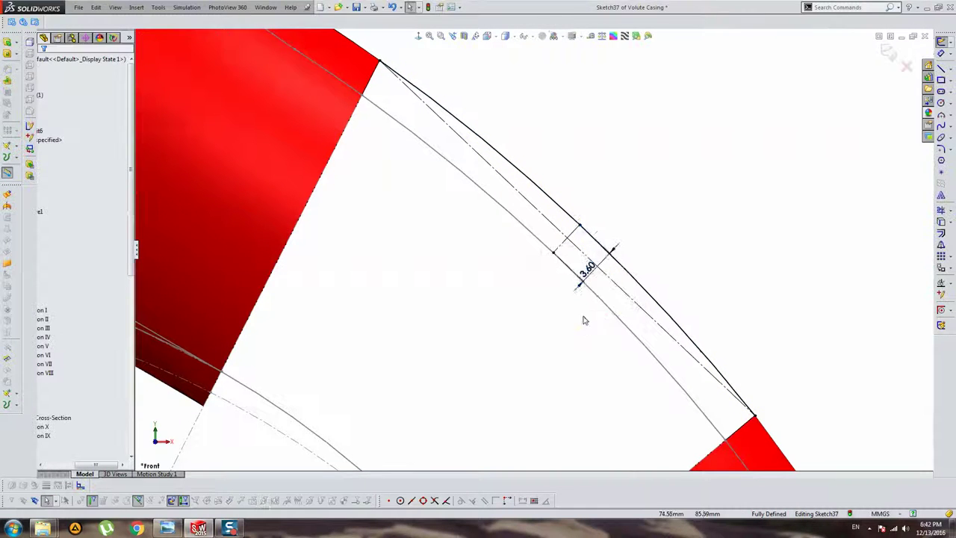
scroll(618, 259, "up", 3)
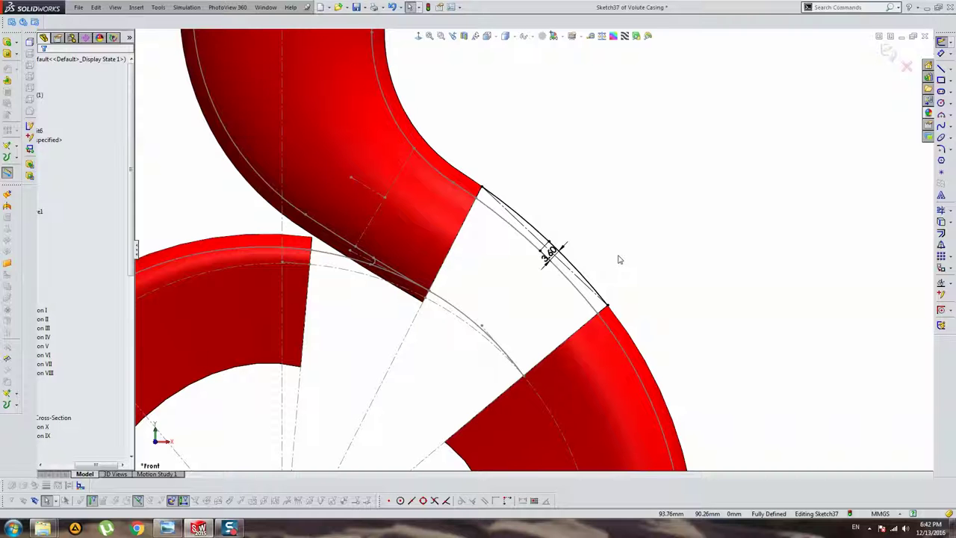
- Create intersection curves in the sketch where Surface-Offset3 meets the Loft9 surfaces
left_click(453, 177)
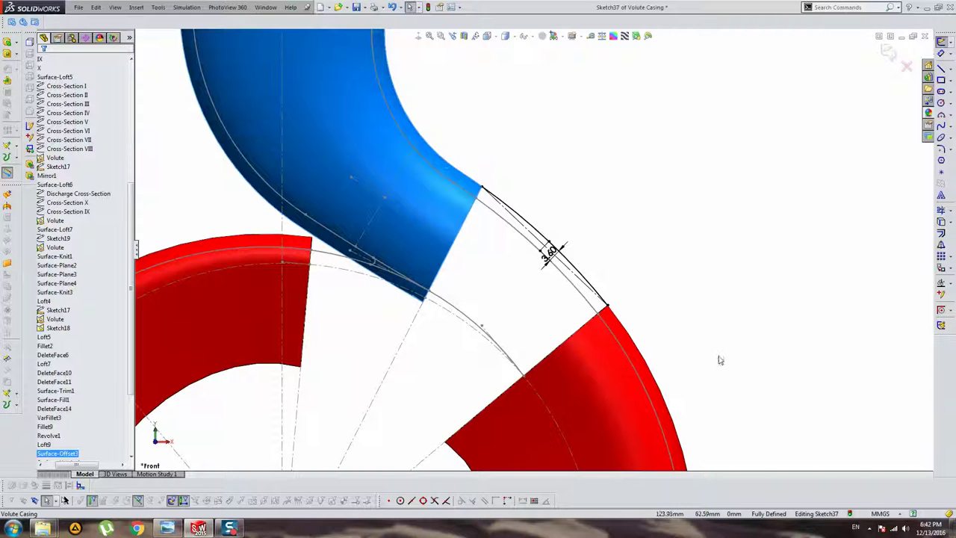
left_click(624, 344, "ctrl")
left_click(952, 224)
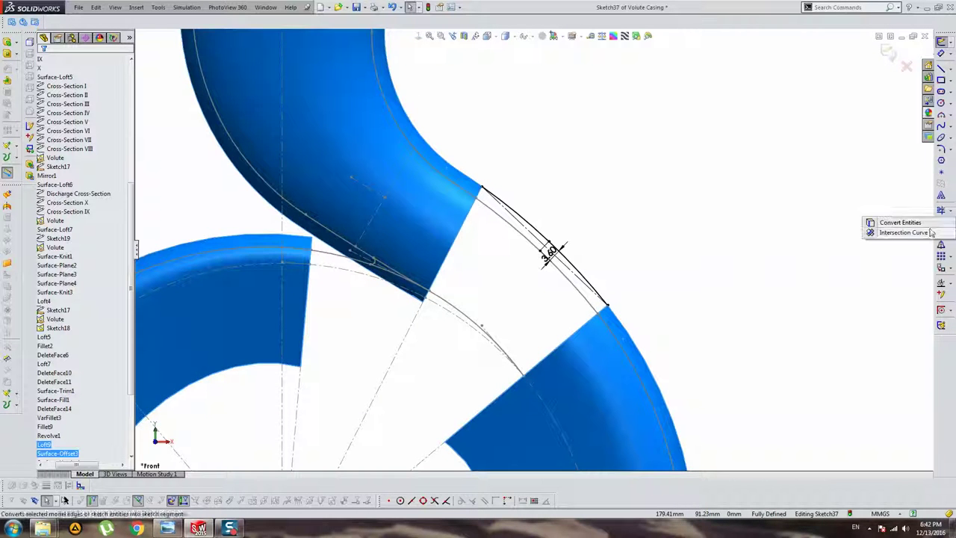
left_click(913, 233)
scroll(493, 172, "down", 2)
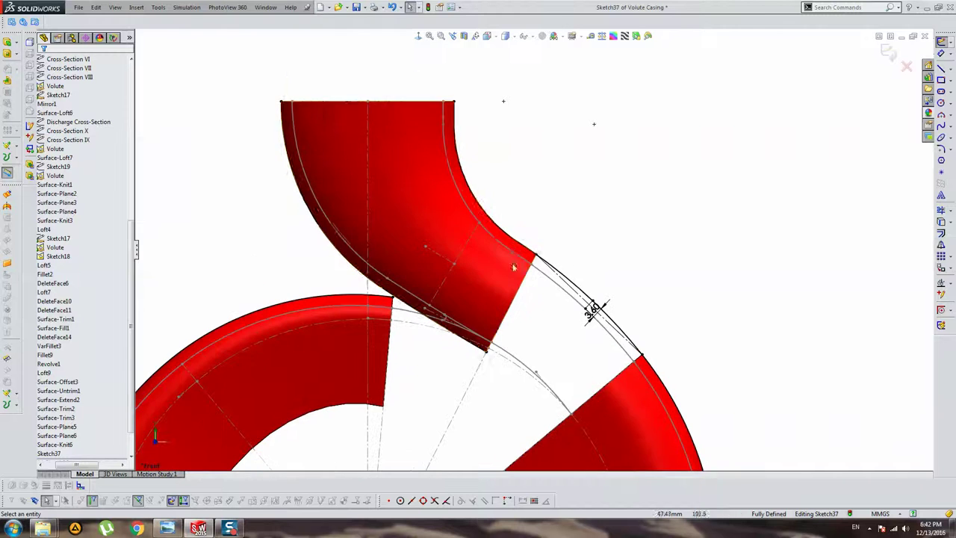
scroll(502, 229, "down", 3)
- Set the intersection curve spline to For construction
left_click(502, 229)
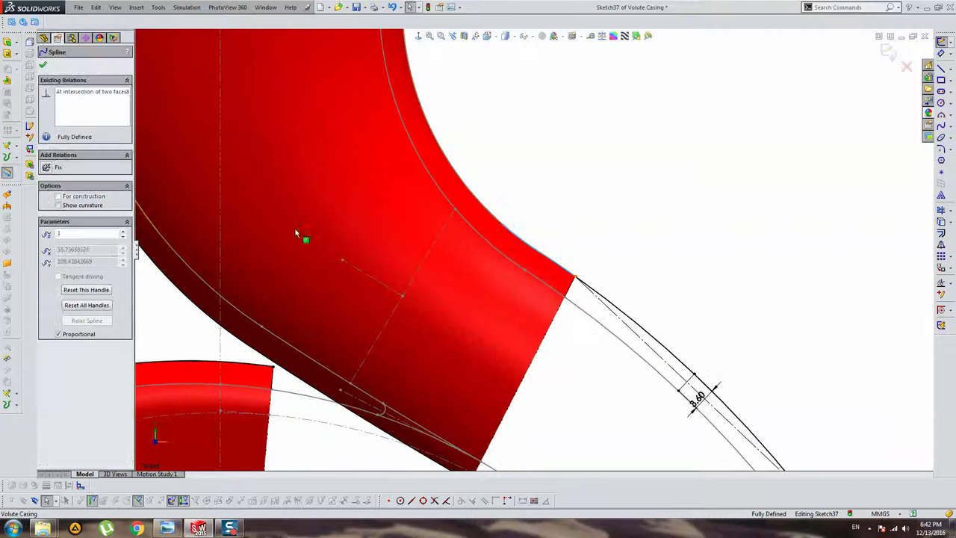
scroll(553, 322, "up", 5)
left_click(554, 322)
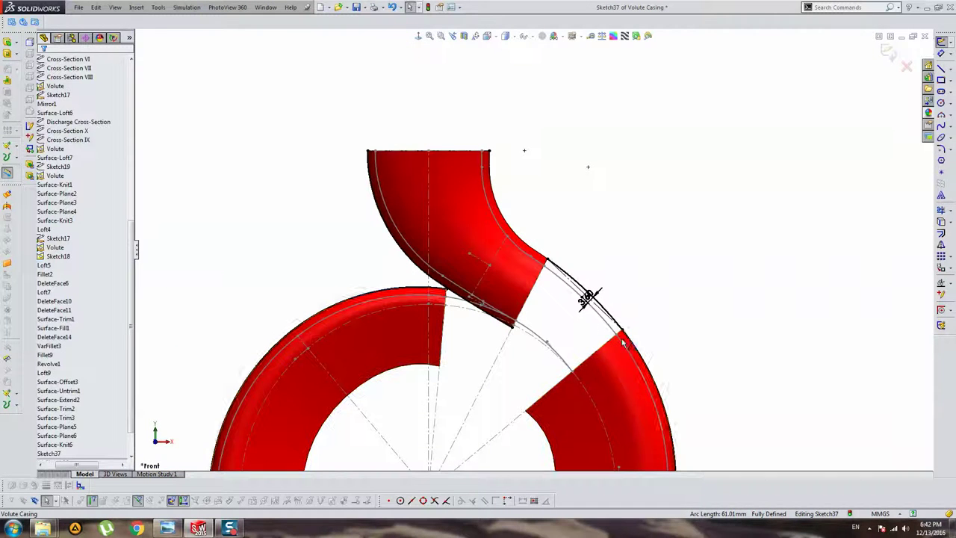
left_click(313, 328)
left_click(83, 197)
left_click(83, 196)
scroll(576, 288, "down", 2)
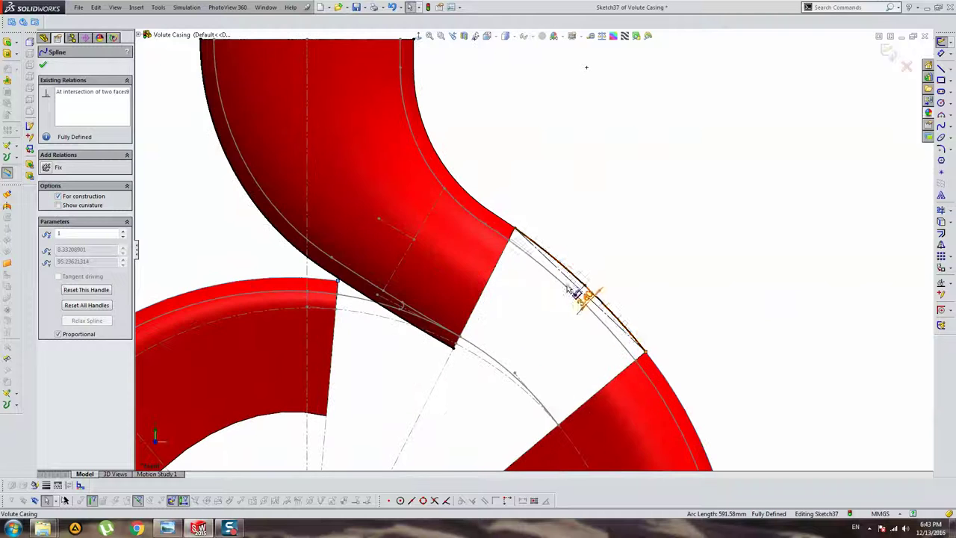
scroll(590, 285, "down", 2)
left_click(535, 238)
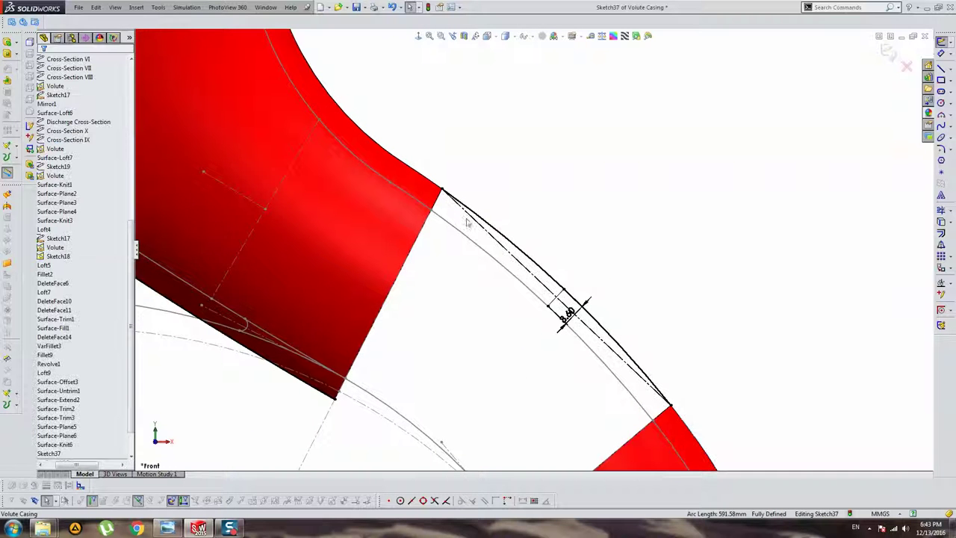
left_click(463, 217)
- Add a Tangent relation between the bridging arc and the casing curve
key("Escape")
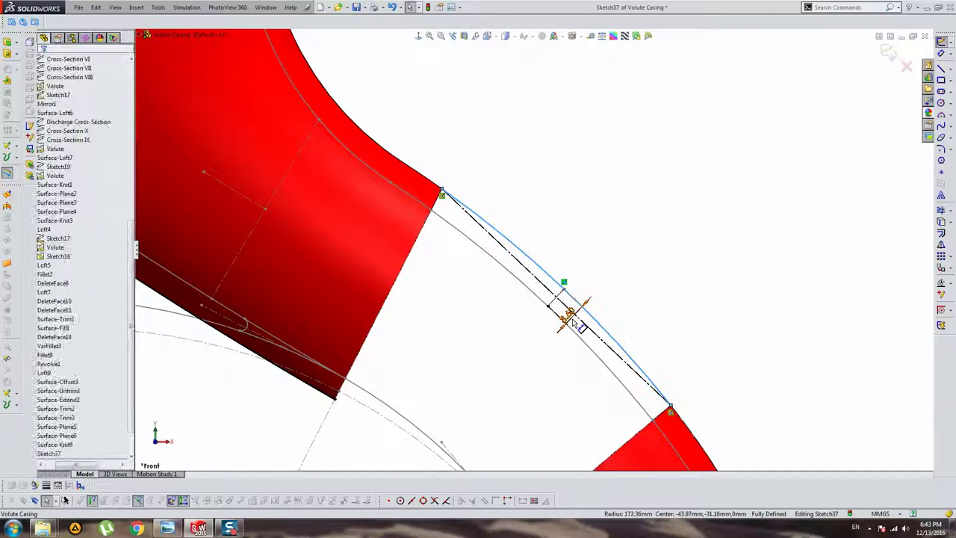
left_click(517, 251, "ctrl")
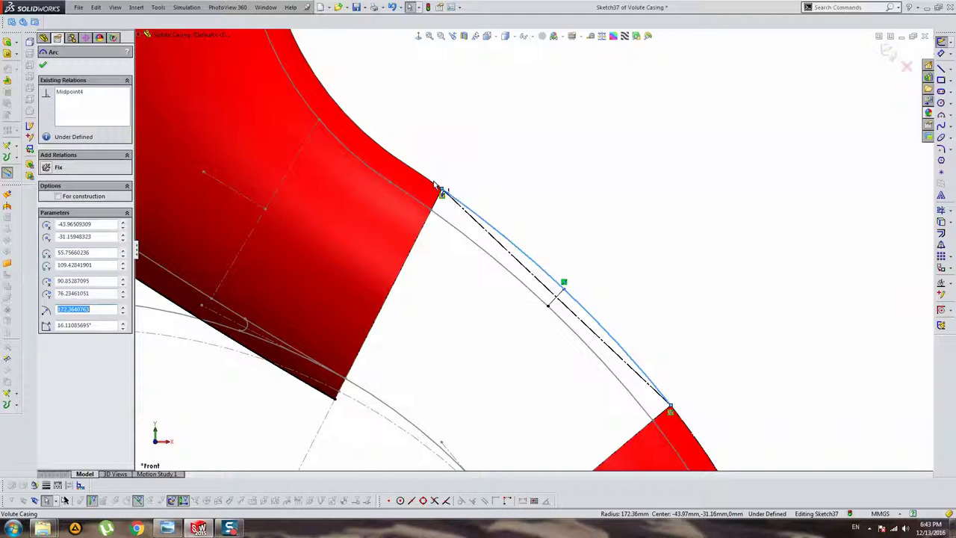
left_click(65, 224)
left_click(521, 172)
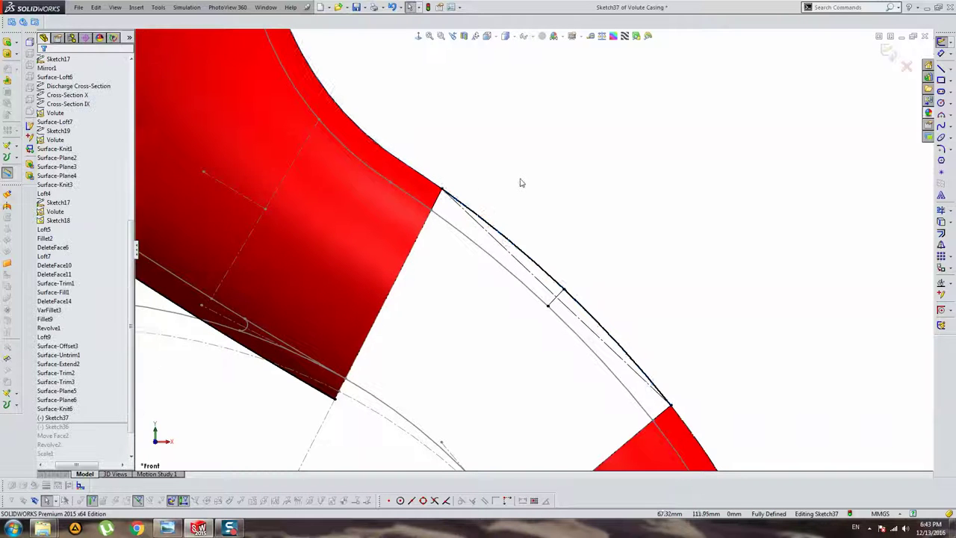
scroll(640, 375, "up", 2)
scroll(640, 376, "down", 3)
- Delete the conflicting arc relation so Sketch37 is no longer over defined
left_click(611, 338)
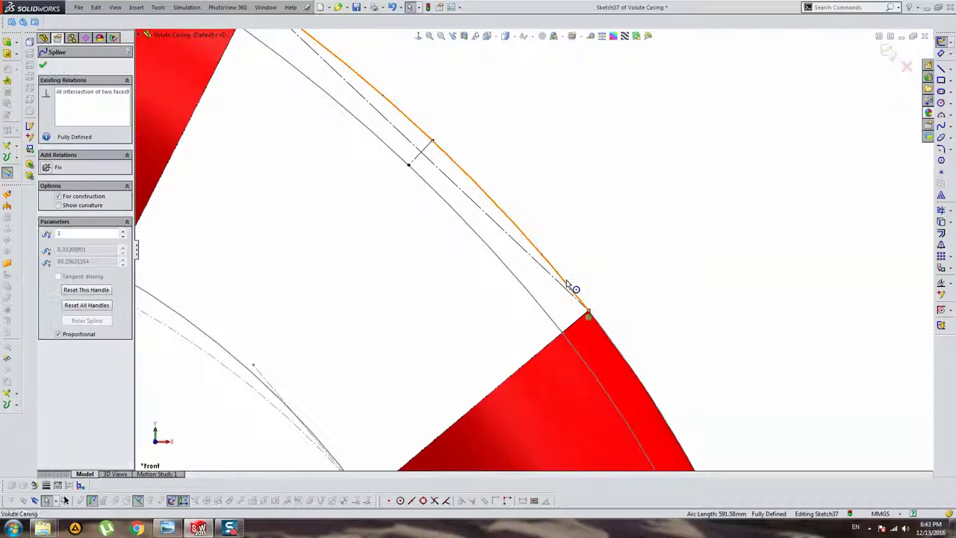
left_click(570, 284, "ctrl")
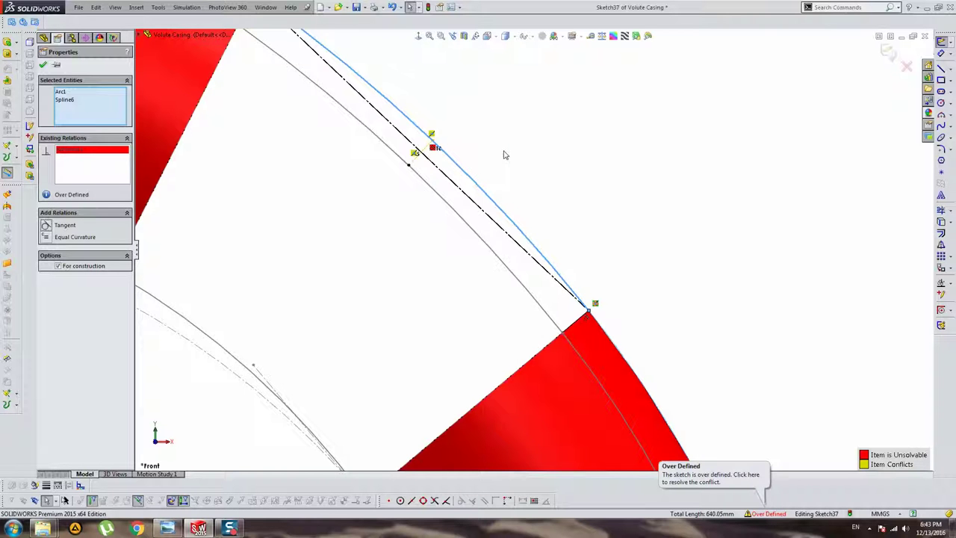
scroll(495, 193, "up", 2)
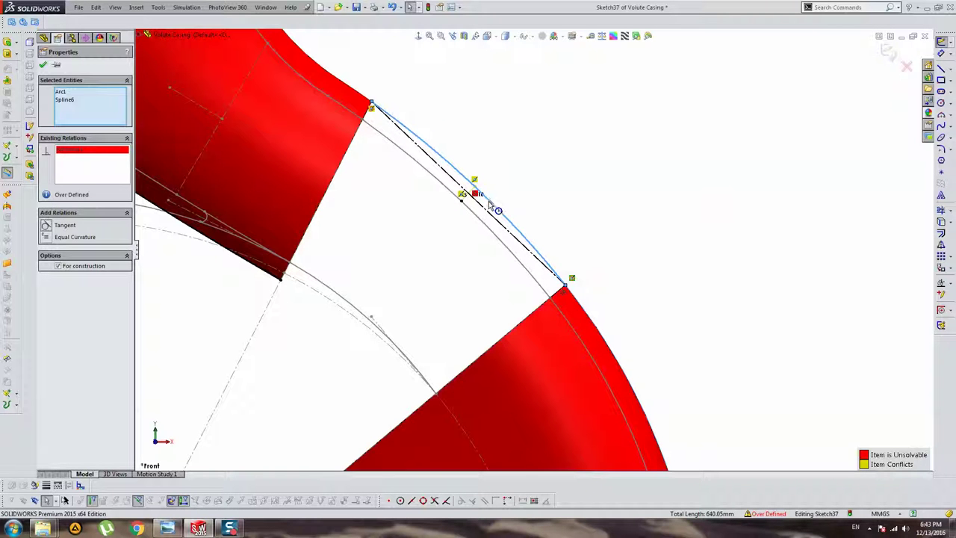
key("Delete")
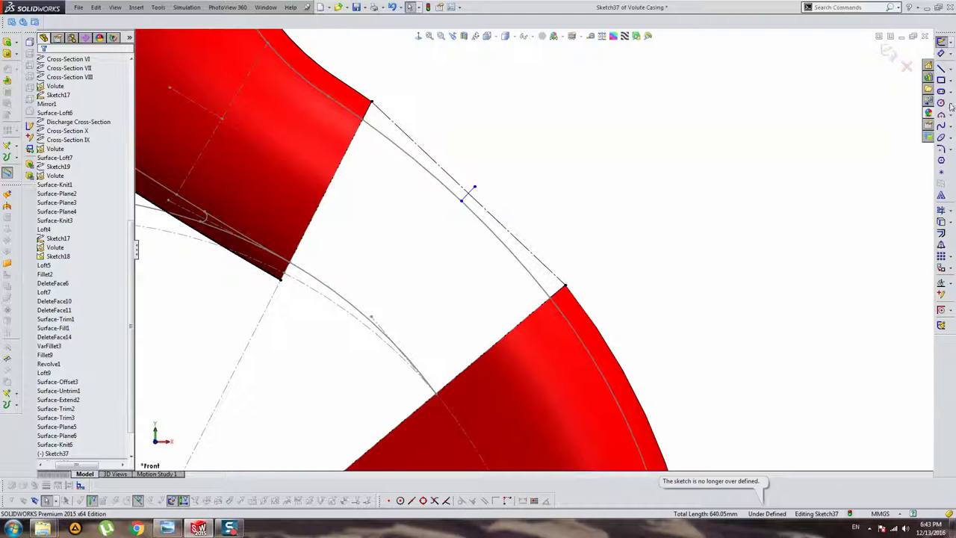
- Dimension the short offset line to 3.60
left_click(942, 54)
scroll(465, 187, "down", 3)
left_click(514, 237)
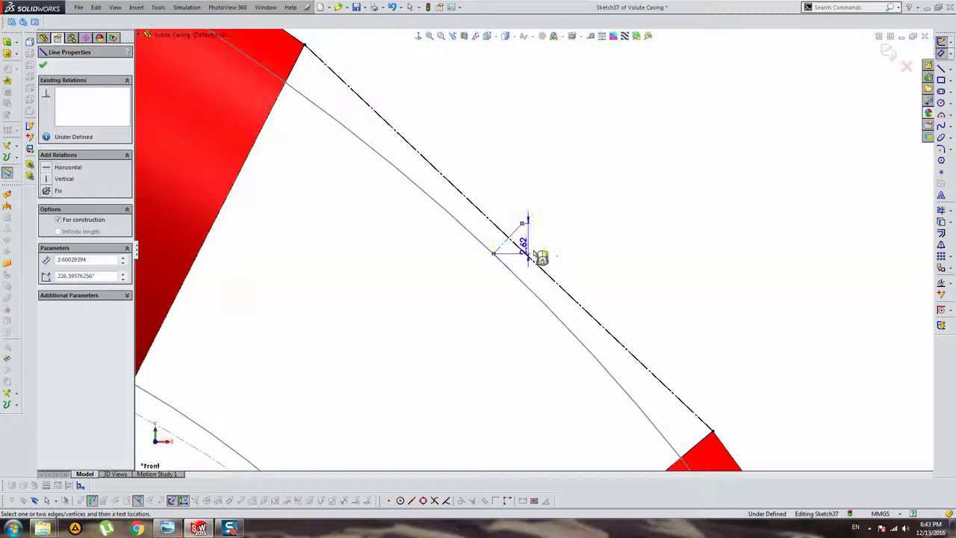
key("Return")
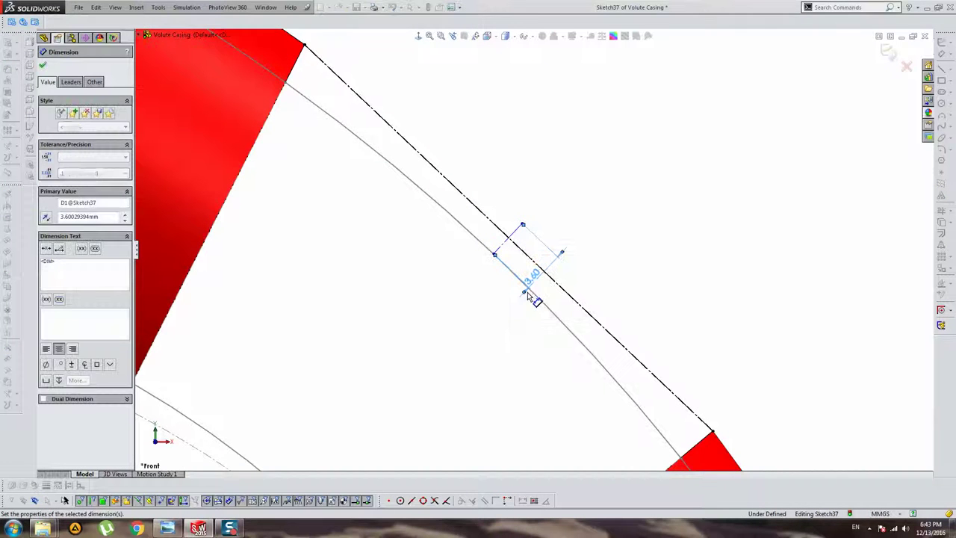
double_click(530, 288)
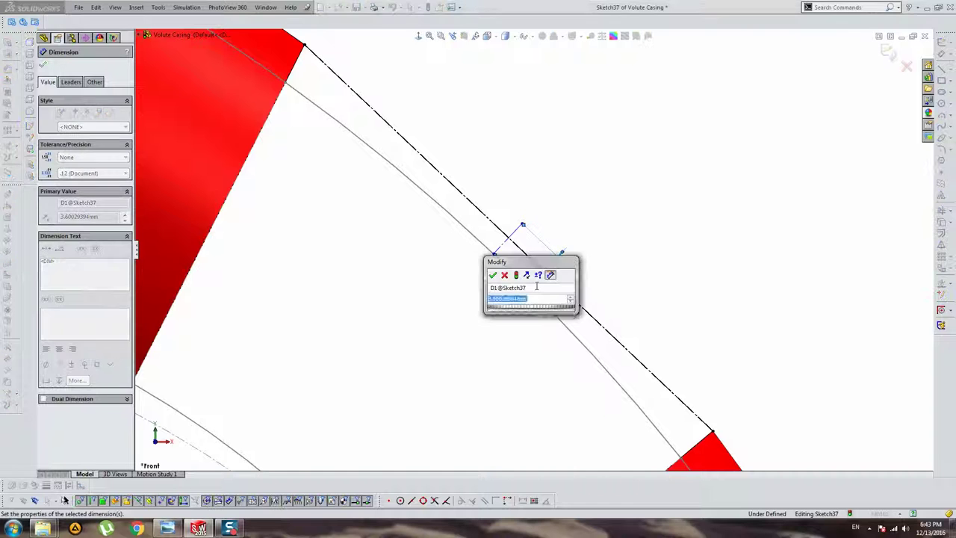
type("3.6")
key("Return")
key("Escape")
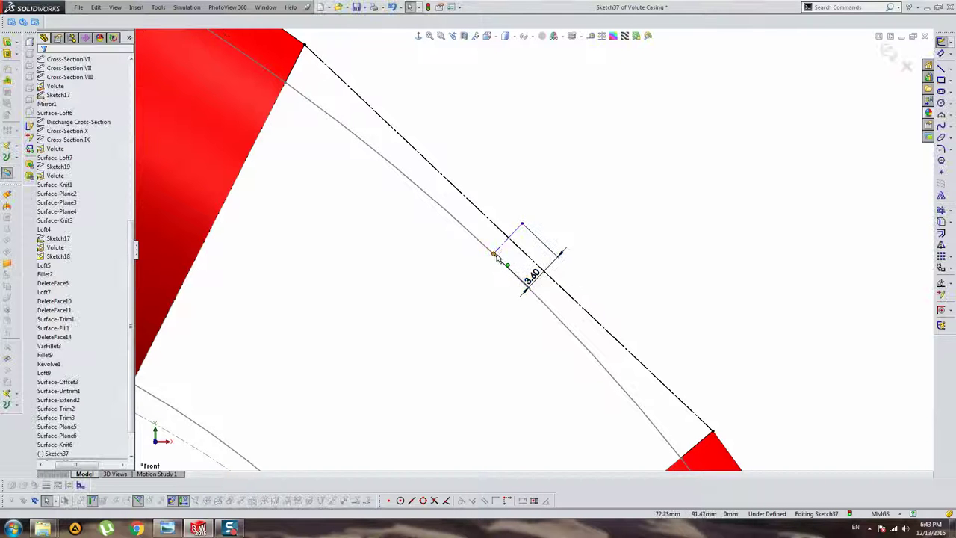
- Place a sketch point on the construction line
left_click(495, 256)
scroll(515, 254, "up", 3)
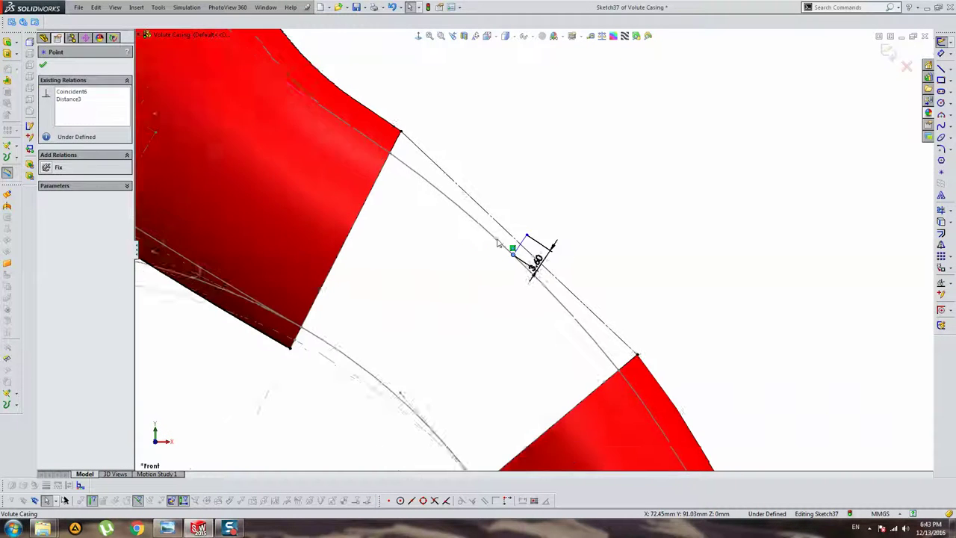
scroll(538, 263, "down", 4)
left_click(541, 265)
left_click(941, 172)
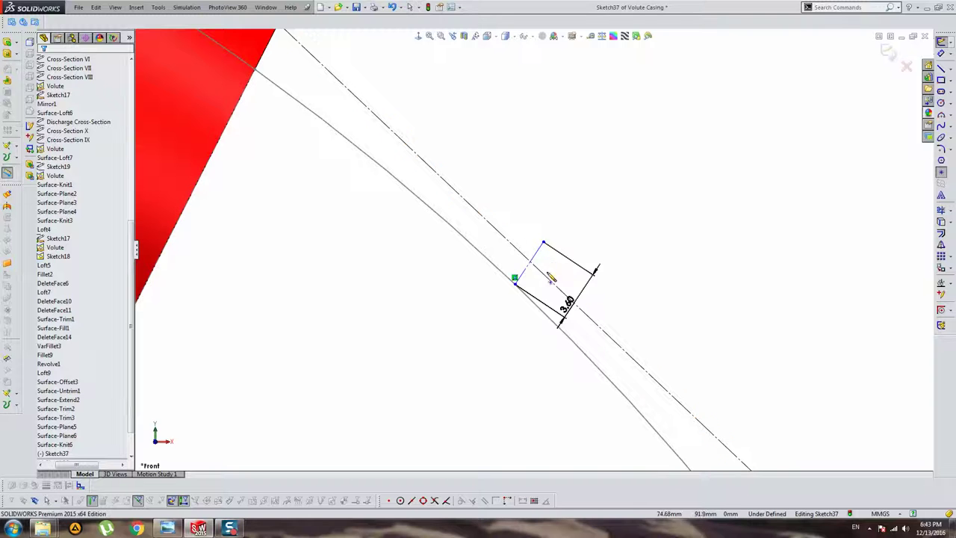
left_click(539, 271)
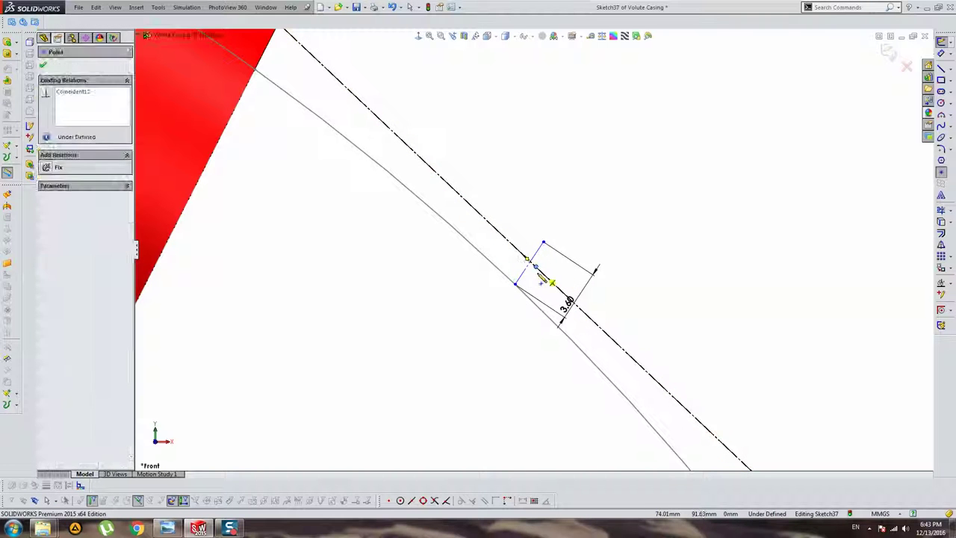
key("Escape")
- Make the sketch point coincident with the construction line
left_click(527, 261)
left_click(528, 260)
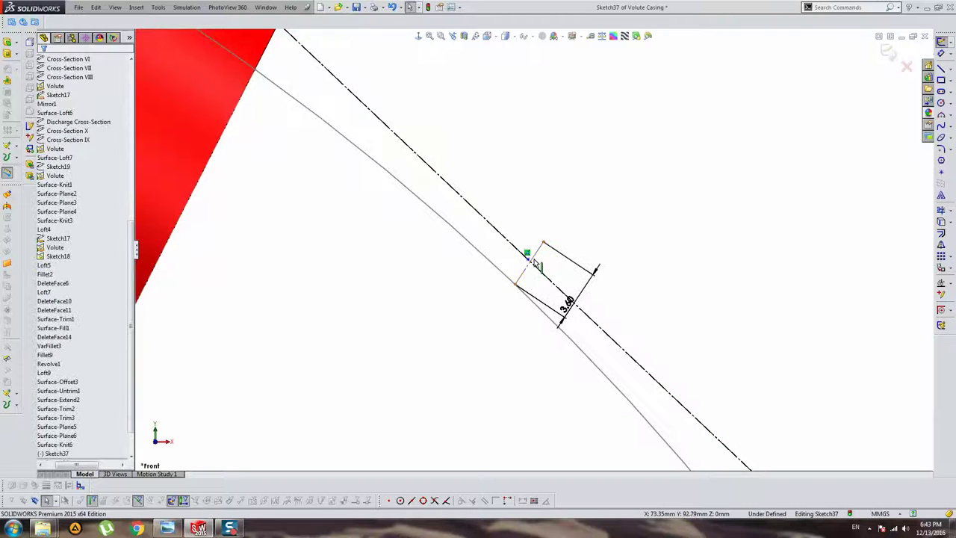
left_click(523, 261, "ctrl")
left_click(68, 236)
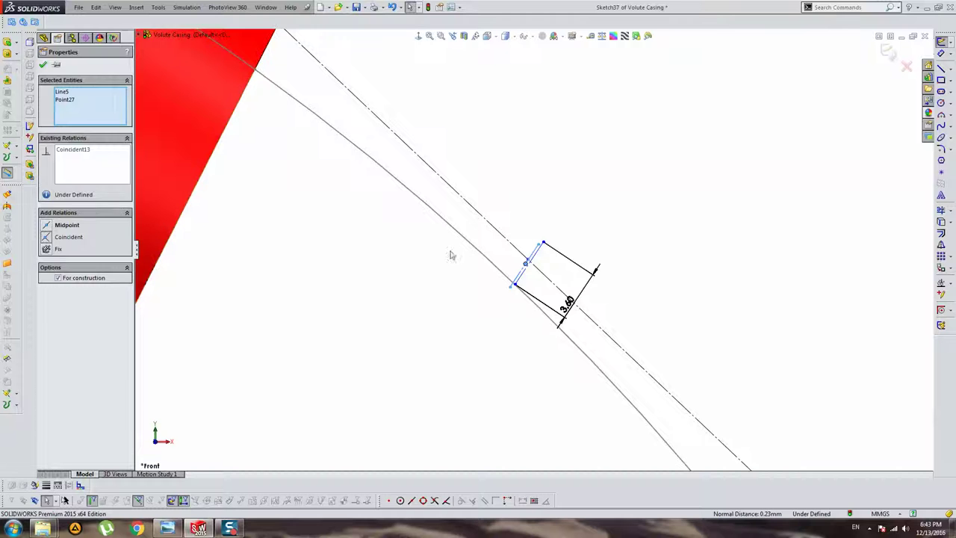
scroll(523, 268, "down", 2)
scroll(523, 267, "down", 2)
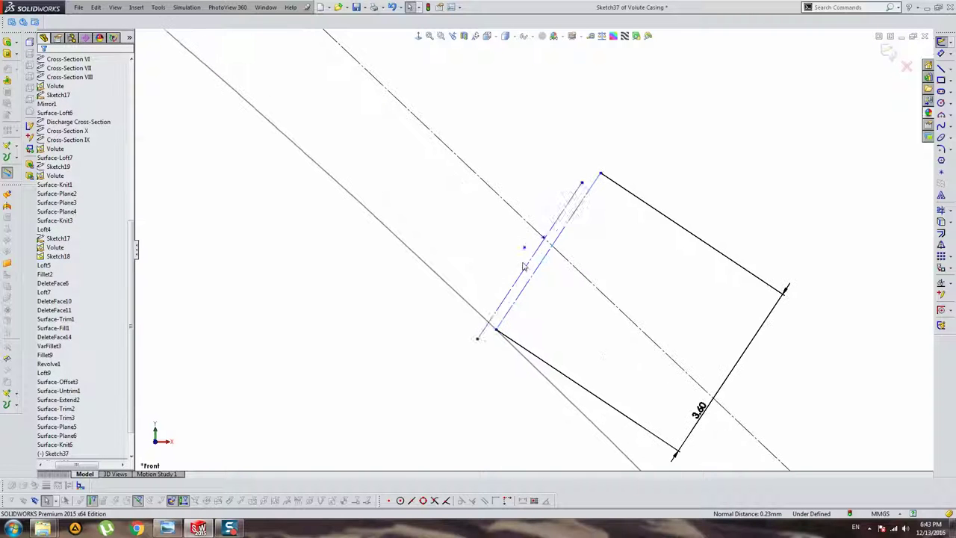
left_click(523, 266)
key("Escape")
- Make the short line pass through the end point and perpendicular to the centreline
left_click(544, 239)
left_click(557, 224, "ctrl")
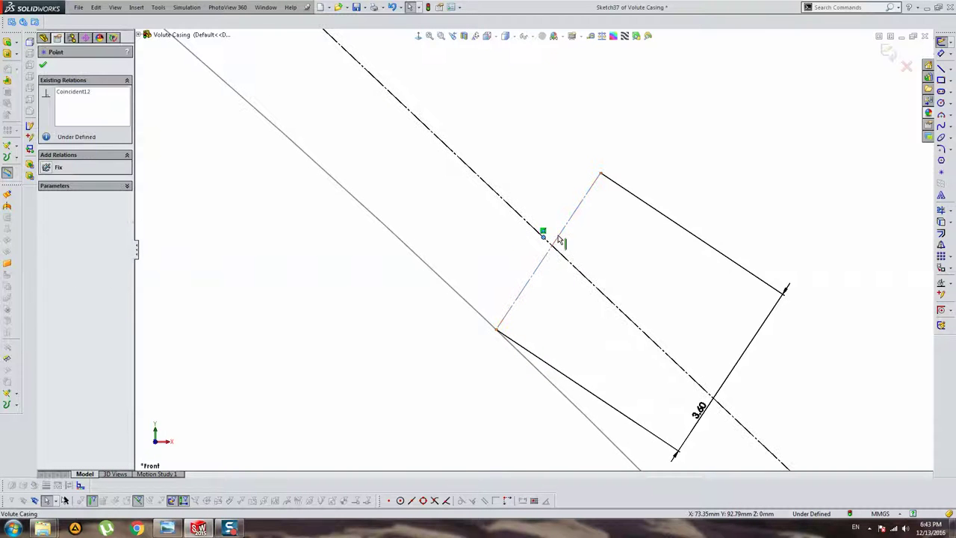
left_click(67, 237)
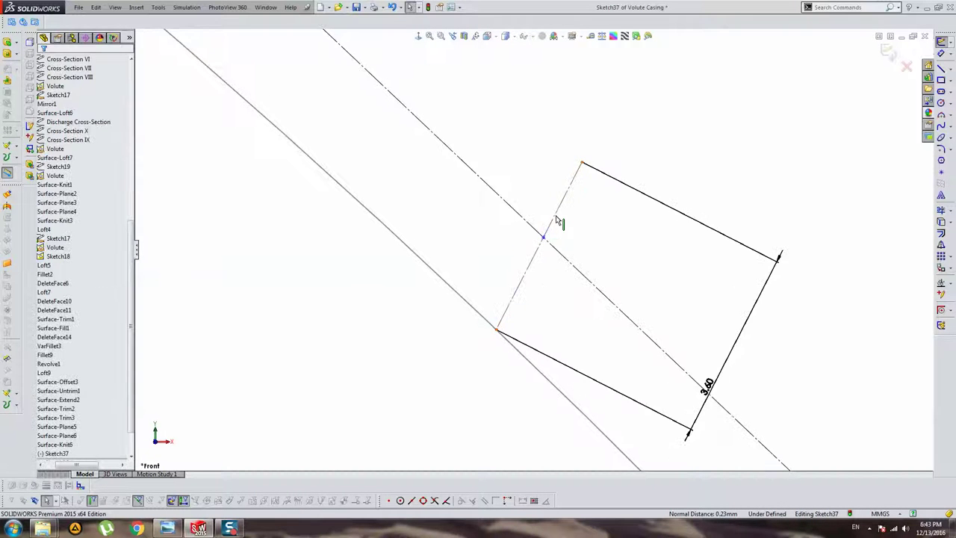
left_click(552, 221)
left_click(560, 252, "ctrl")
left_click(64, 272)
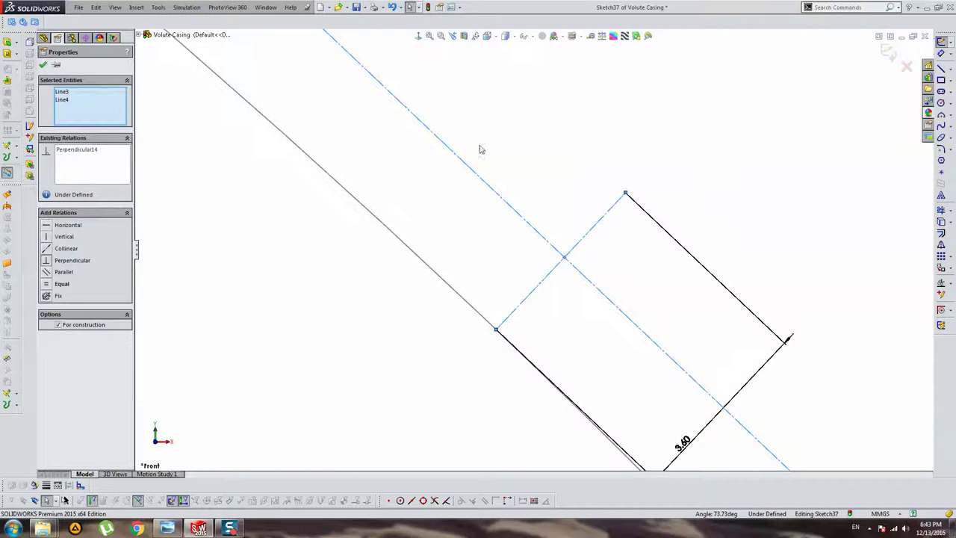
- Put the sketch point at the centreline's midpoint, fully defining the sketch
scroll(672, 225, "up", 3)
left_click(540, 253)
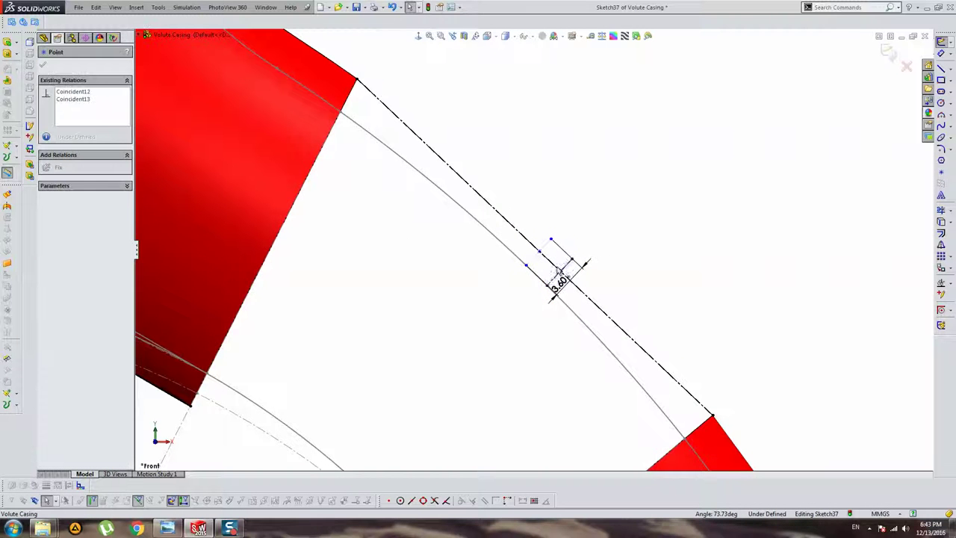
left_click(543, 261, "ctrl")
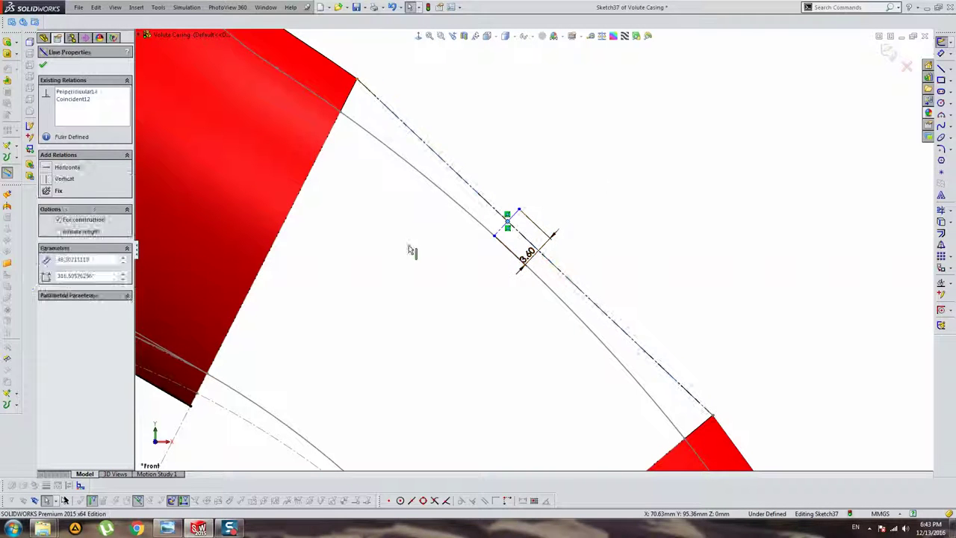
left_click(67, 225)
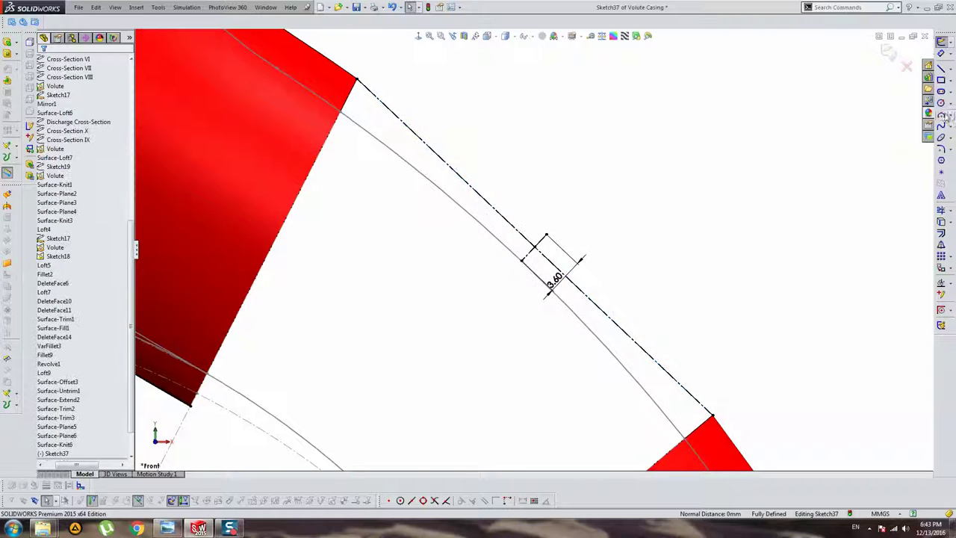
left_click(941, 126)
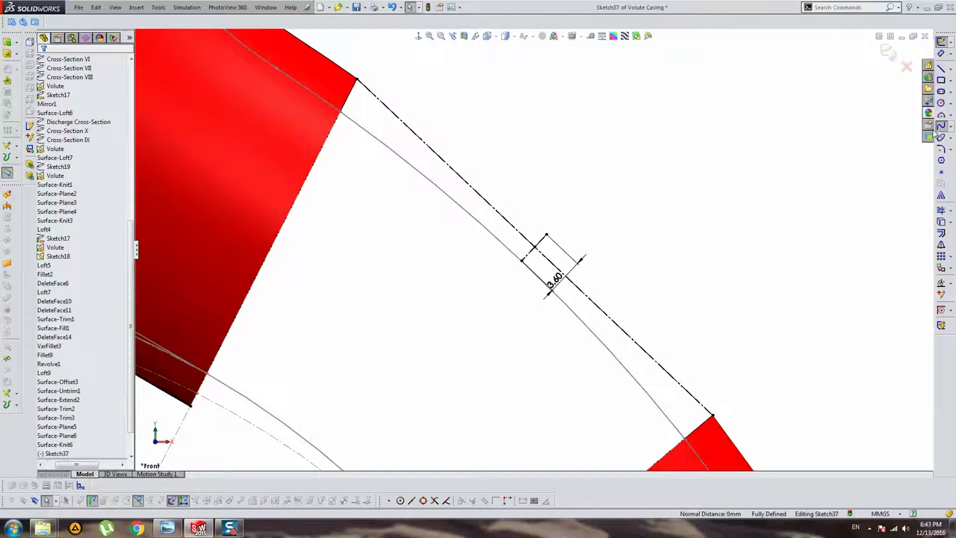
- Draw a spline across the tongue gap from the upper edge corner to the lower corner
left_click(359, 79)
left_click(560, 239)
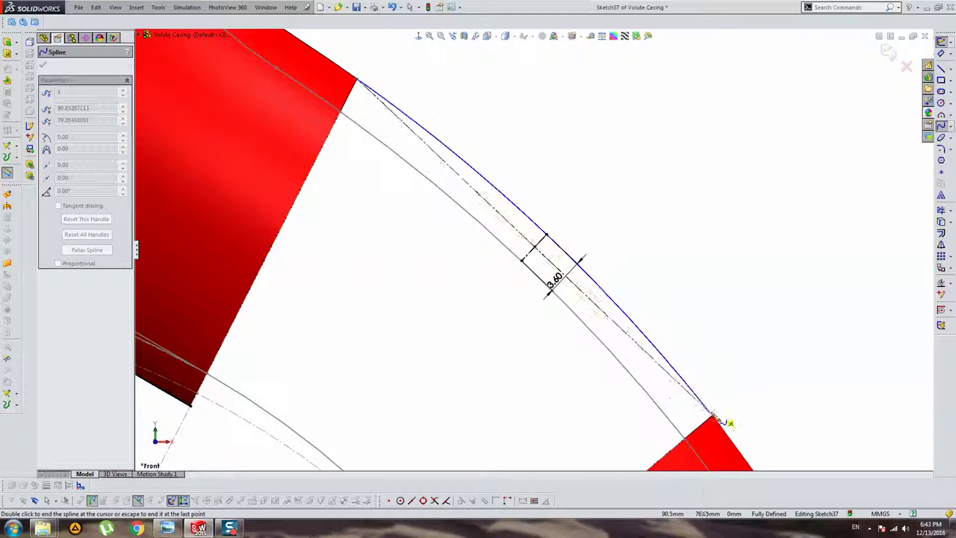
double_click(714, 412)
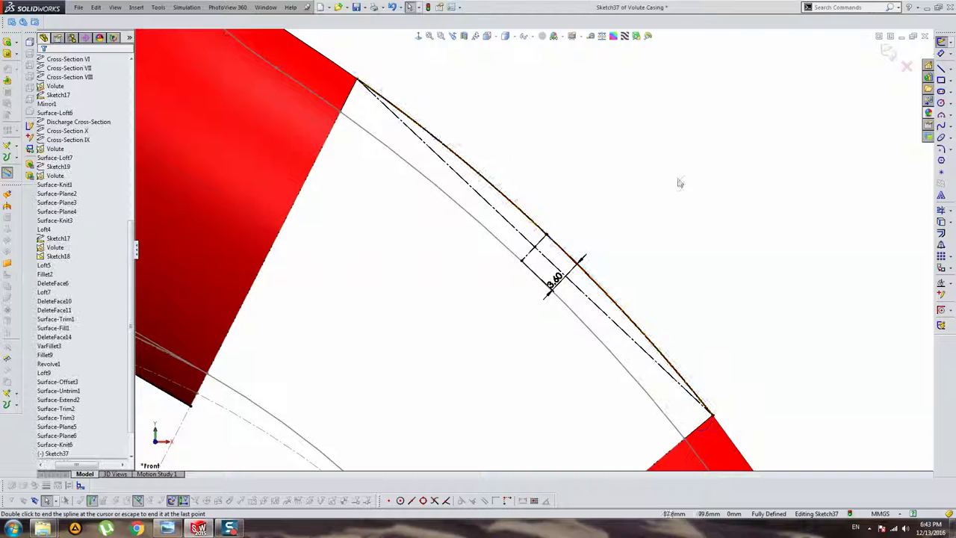
- Make the spline tangent to the neighbouring upper casing edge
left_click(427, 127)
left_click(357, 81, "ctrl")
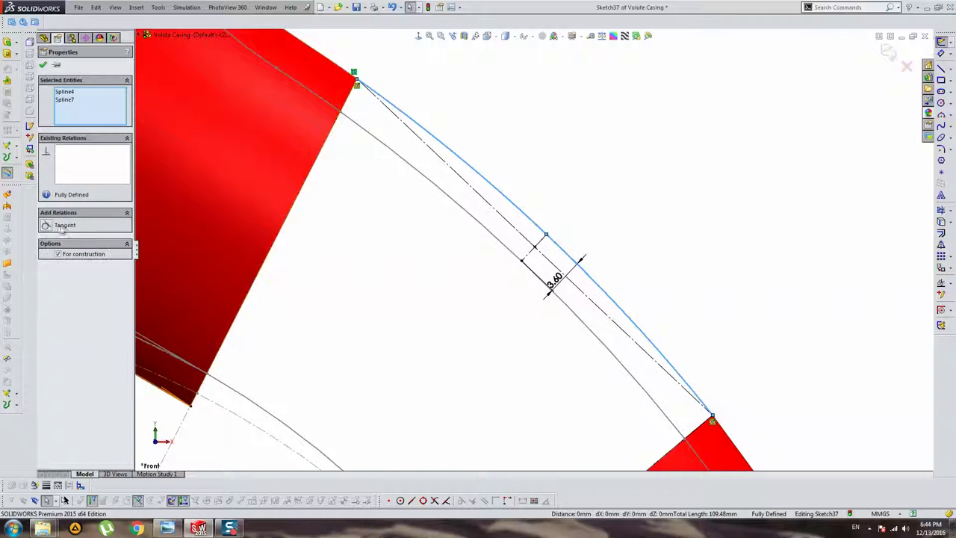
left_click(64, 225)
scroll(652, 283, "up", 3)
key("Escape")
scroll(576, 277, "down", 4)
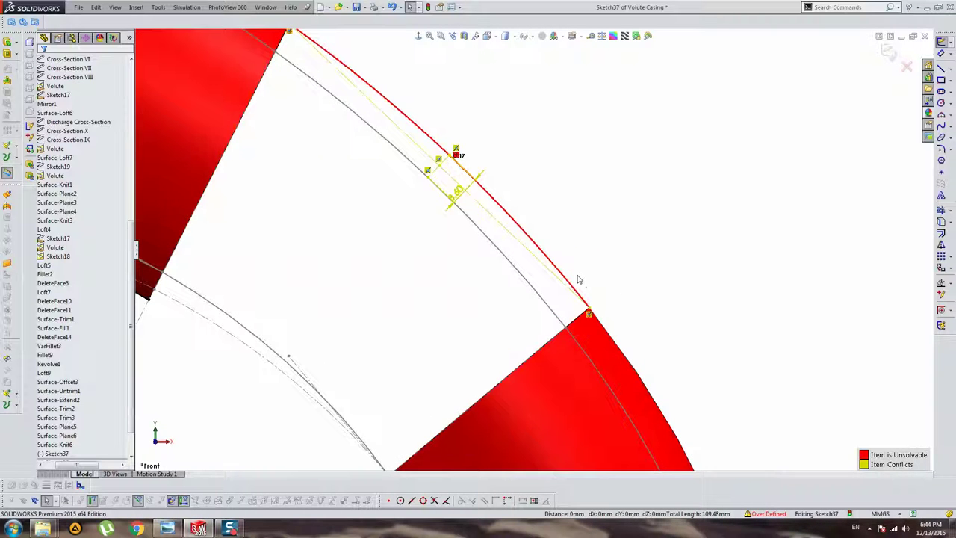
- Relate the spline to the lower casing face and clear the conflicting relation
left_click(572, 279)
left_click(601, 325)
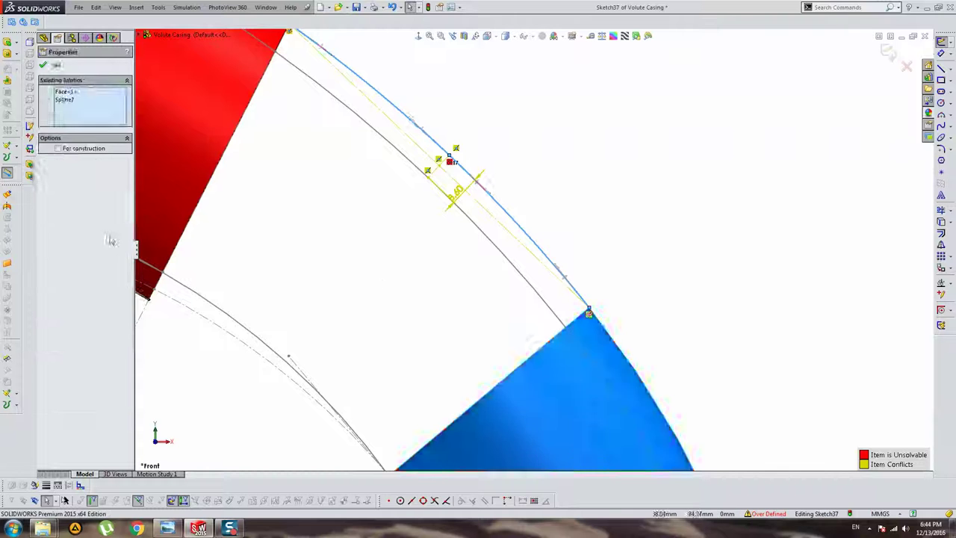
key("Escape")
scroll(594, 299, "down", 3)
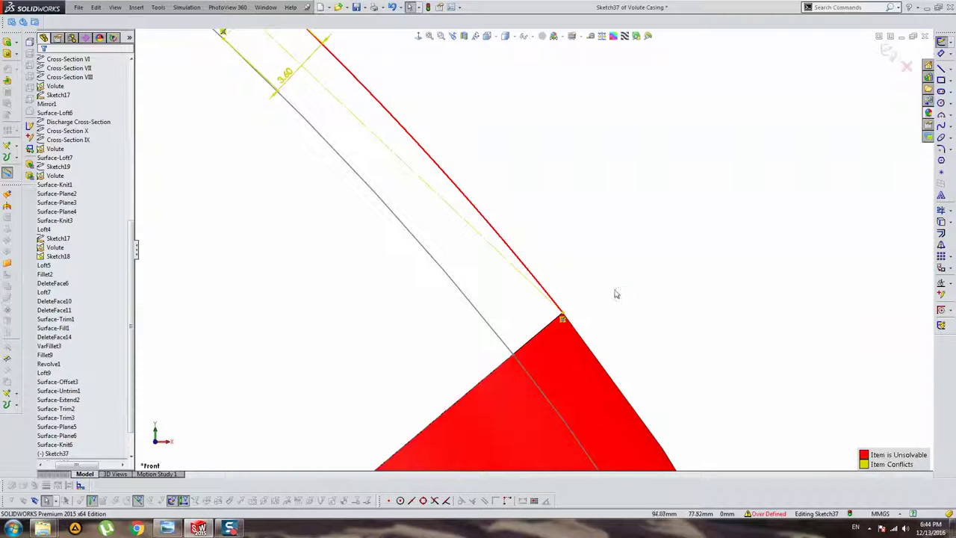
left_click(545, 289)
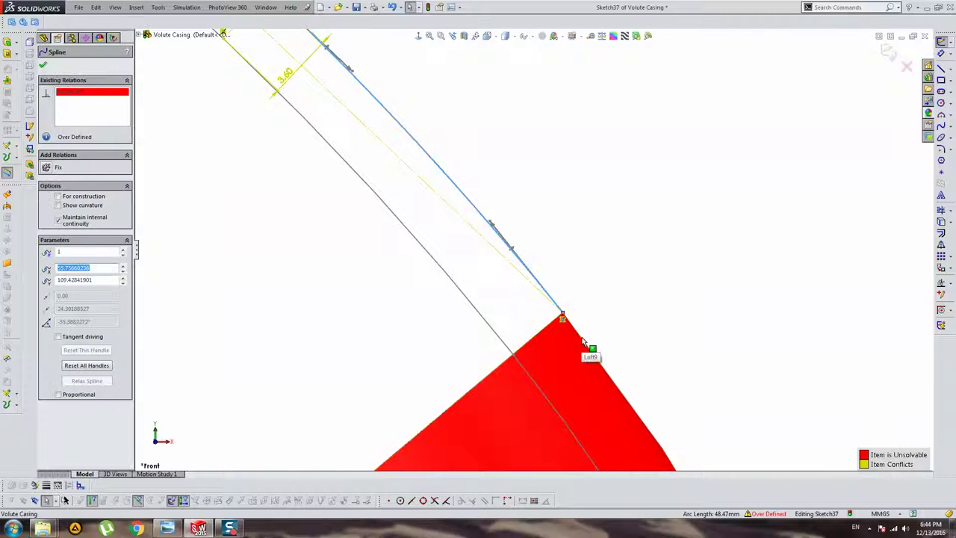
left_click(635, 247)
key("Escape")
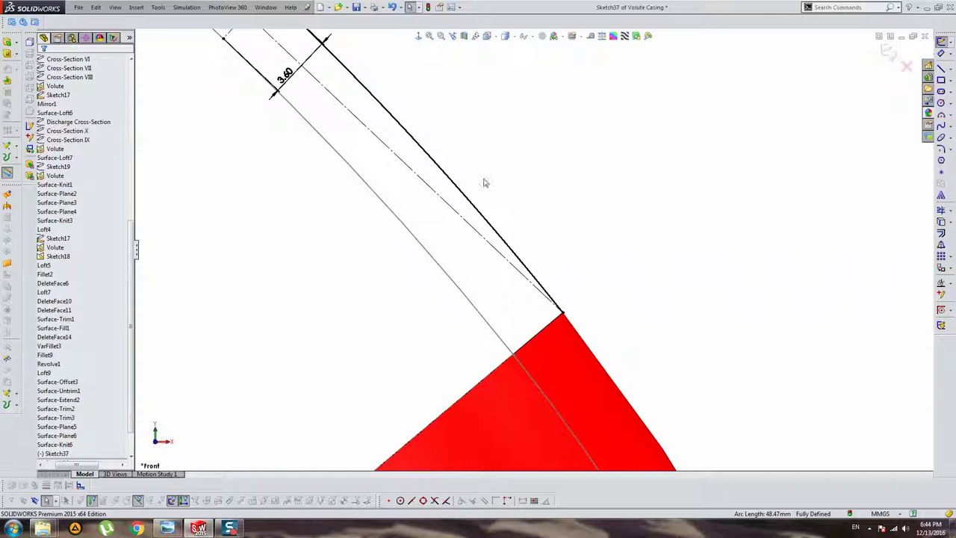
- Try relating the spline to the casing's silhouette edge
left_click(471, 198)
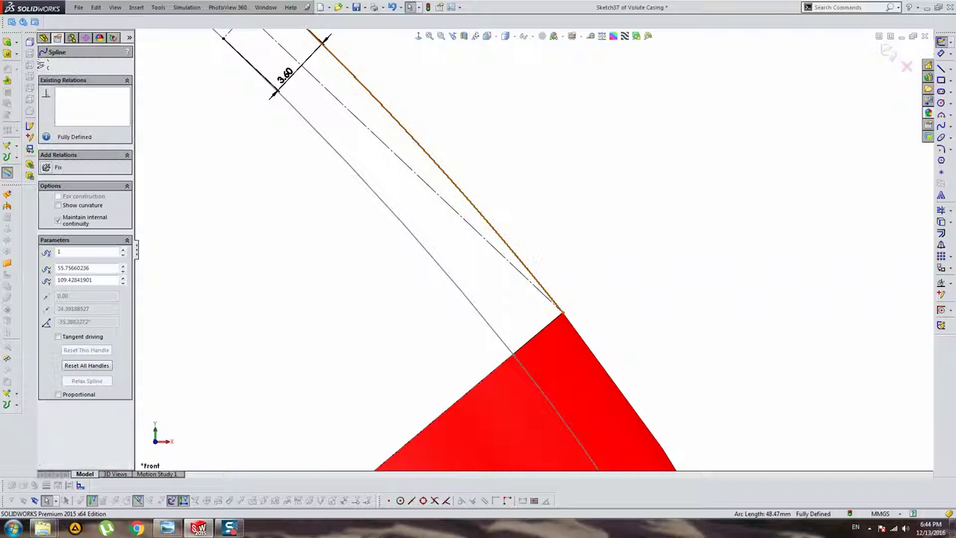
left_click(588, 347, "ctrl")
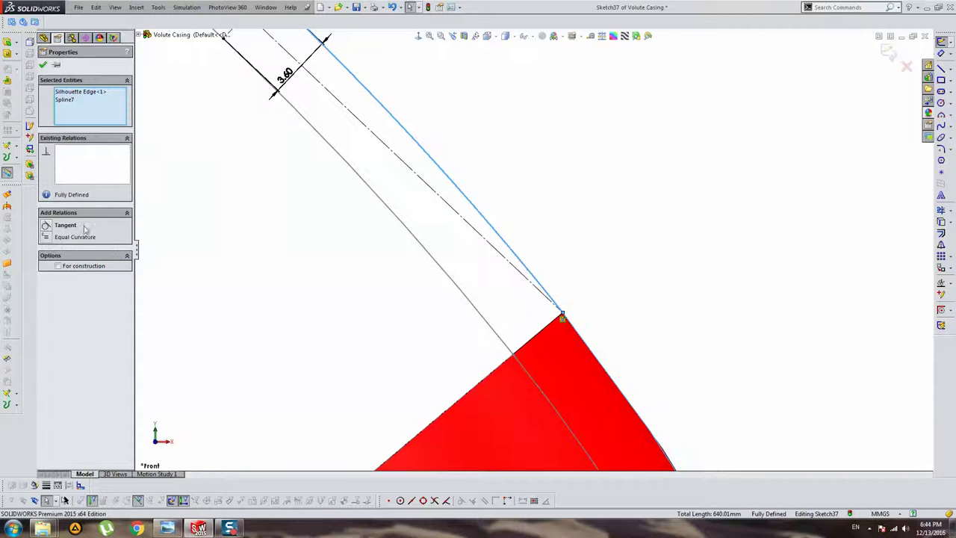
key("Escape")
scroll(512, 192, "up", 3)
scroll(408, 137, "down", 3)
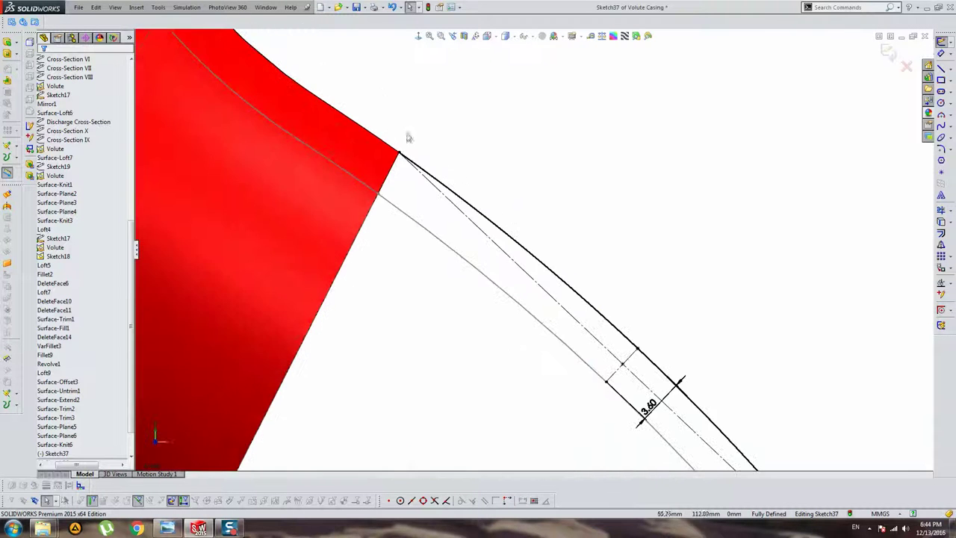
scroll(431, 168, "down", 2)
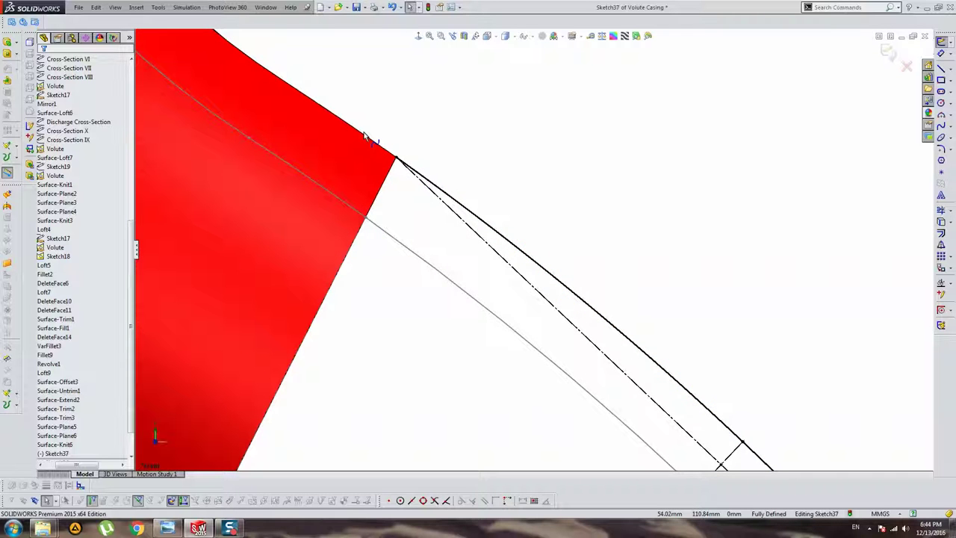
- Undo the conflicting tangent relation at the spline's upper end
left_click(394, 158)
left_click(396, 161, "ctrl")
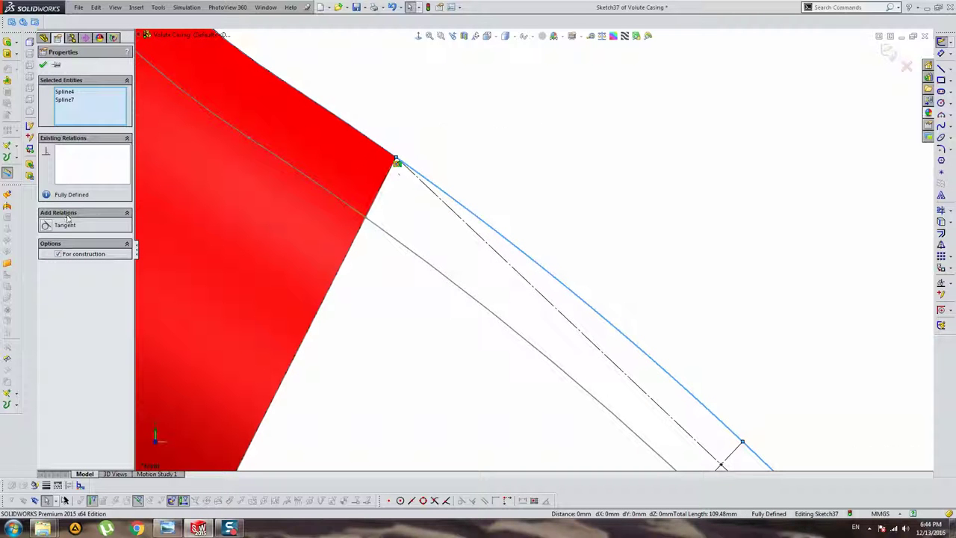
key("Escape")
scroll(570, 166, "up", 2)
scroll(582, 179, "up", 2)
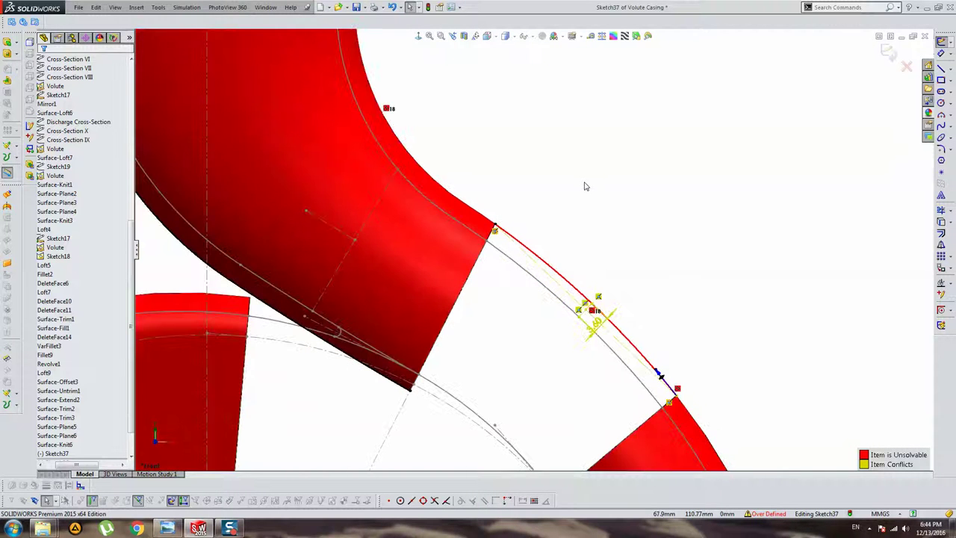
key("ctrl+z")
scroll(581, 202, "up", 2)
scroll(571, 239, "down", 2)
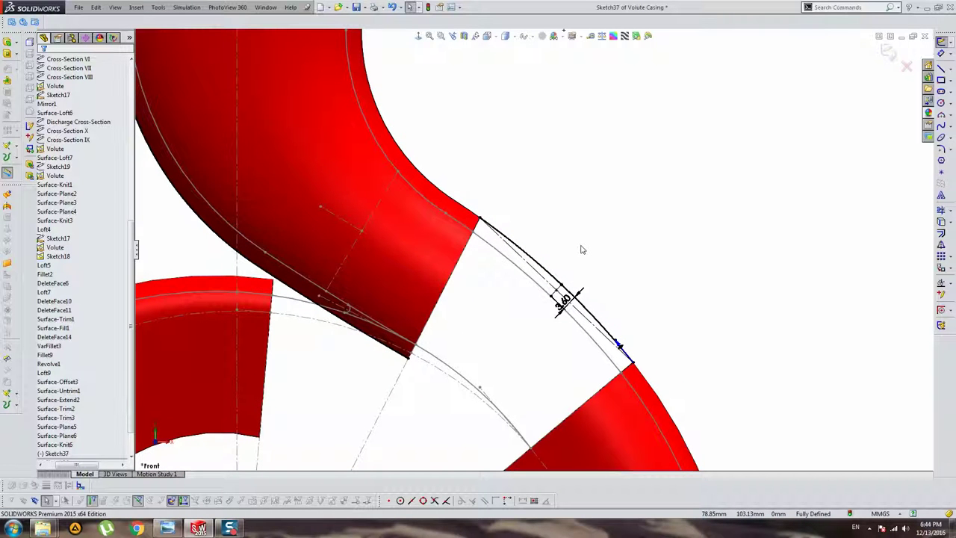
- Check the spline edge's relations around the lower seam area
scroll(525, 232, "up", 2)
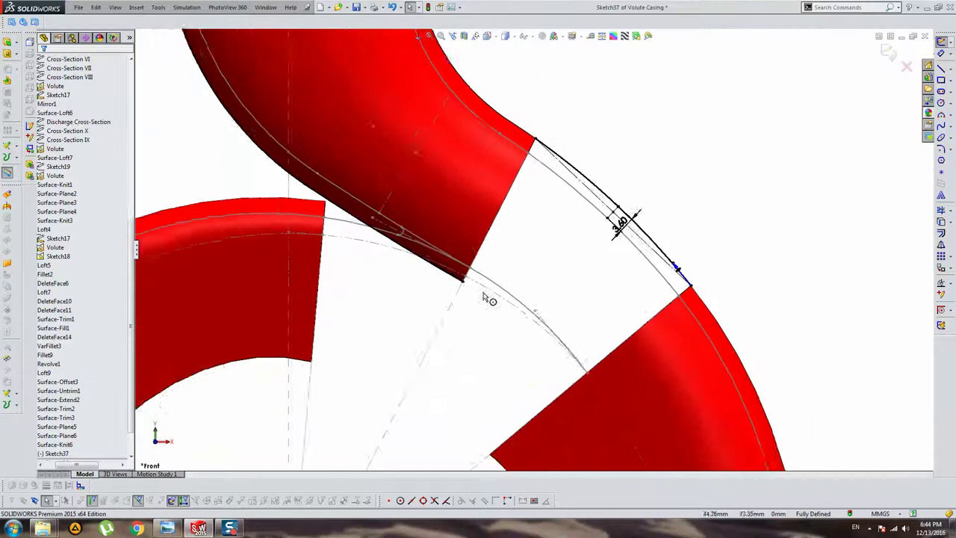
left_click(424, 261)
scroll(461, 266, "down", 1)
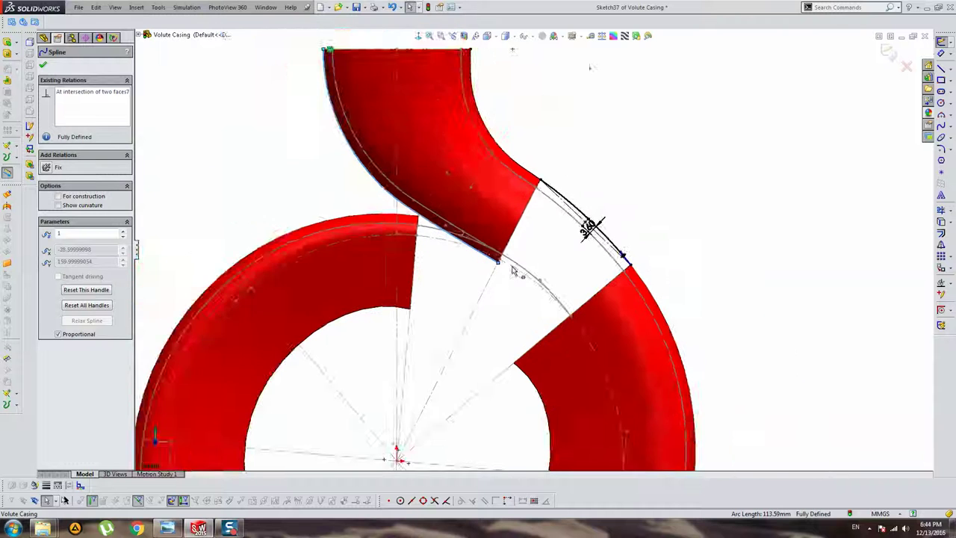
scroll(493, 275, "down", 2)
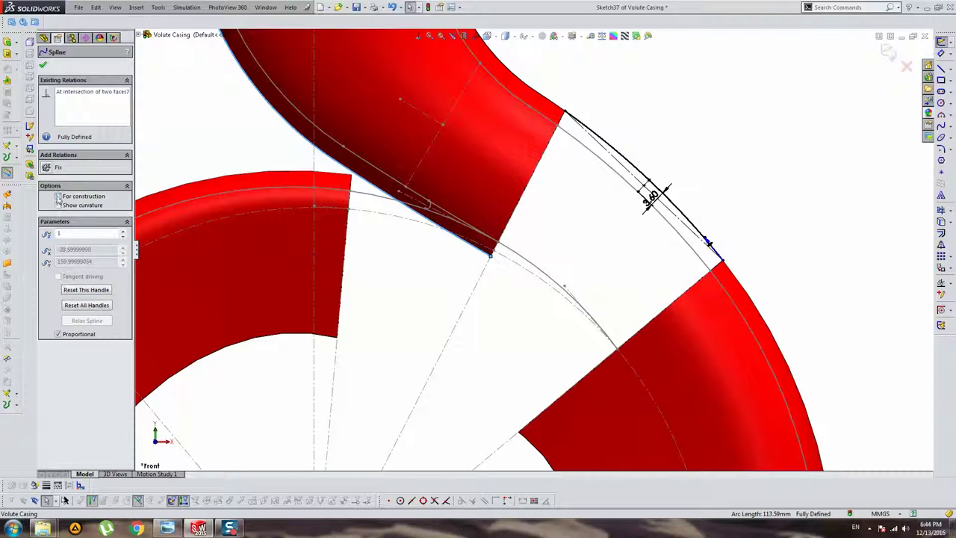
left_click(553, 317)
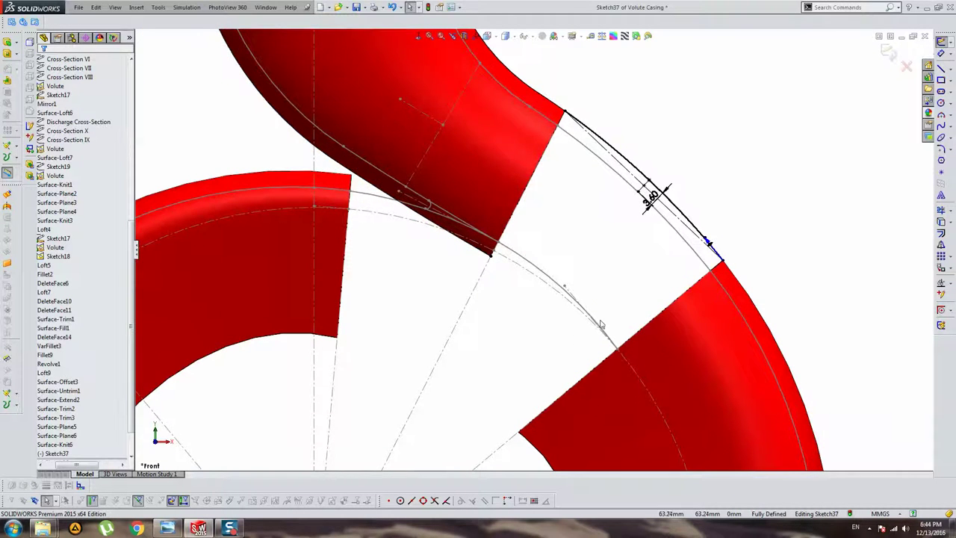
middle_click_drag(602, 324, 590, 314)
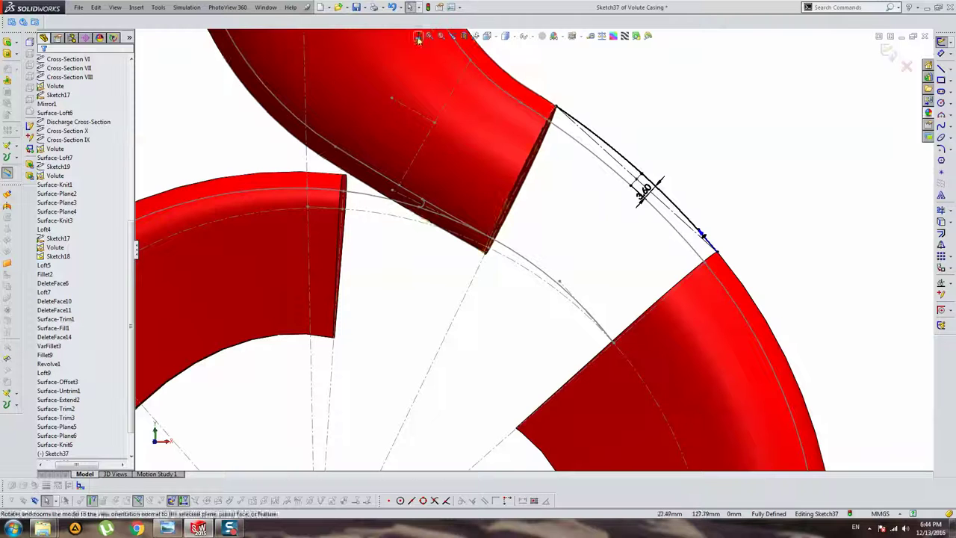
- Draw a short line at the lower-right section edge and make it equal to the 3.60 line
left_click(418, 37)
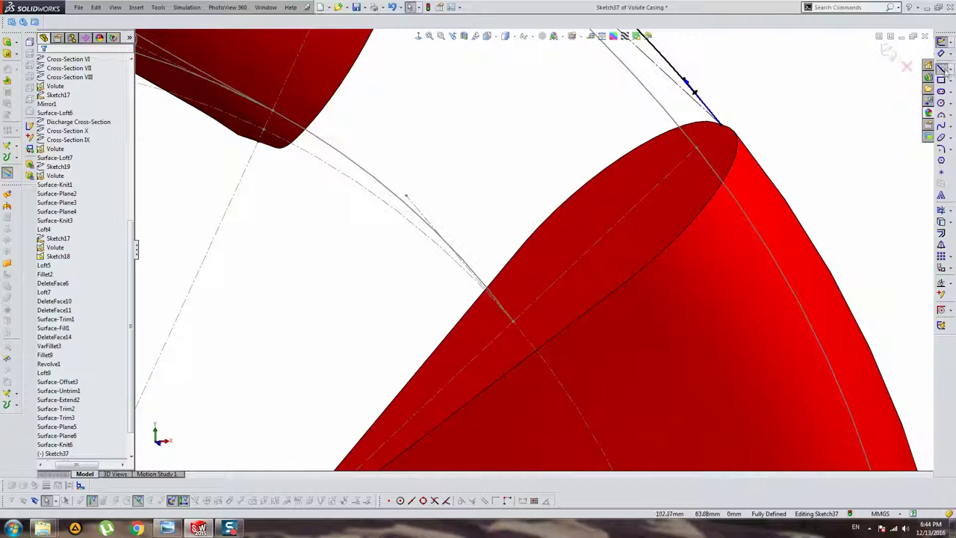
left_click(941, 67)
left_click(527, 334)
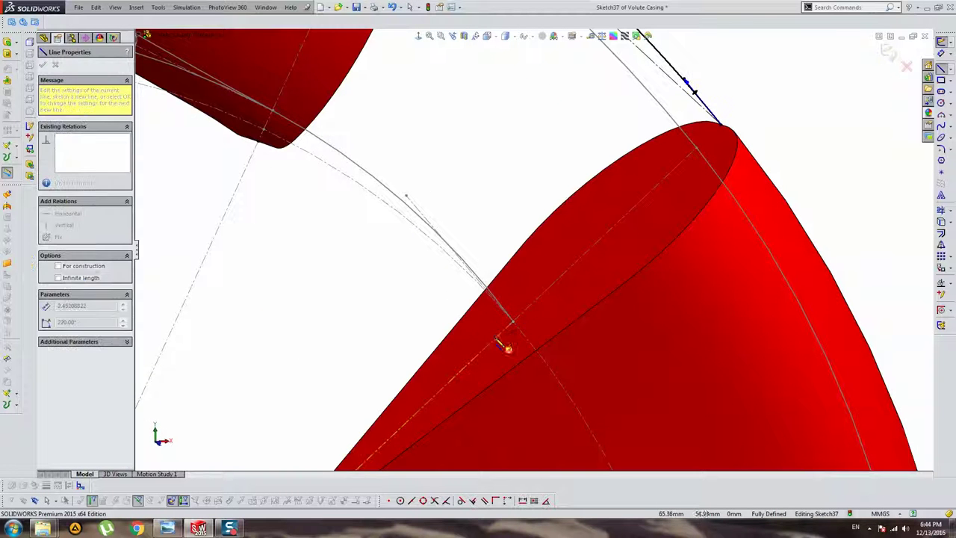
key("Escape")
left_click(510, 335)
left_click(559, 82, "ctrl")
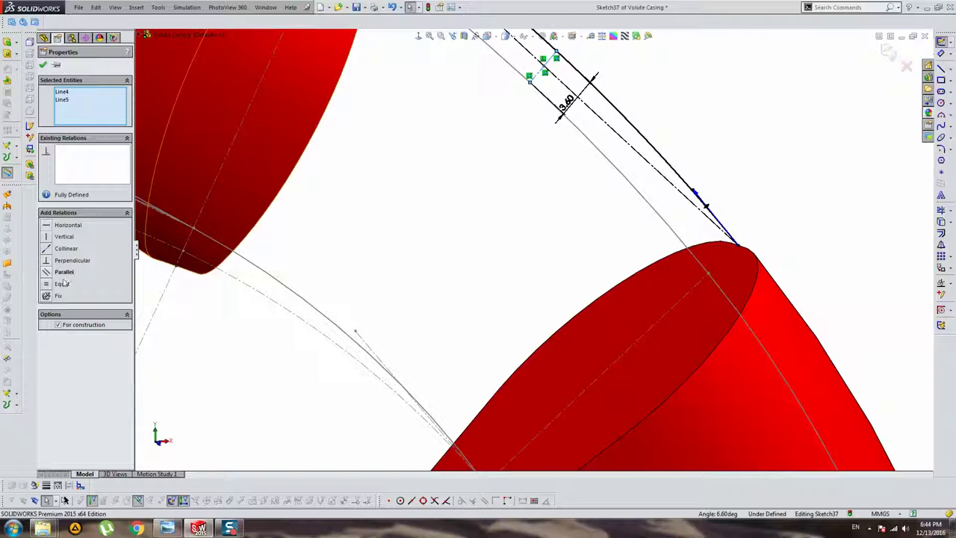
- Confirm the new short line's length now reads 3.60
key("Escape")
scroll(513, 333, "up", 3)
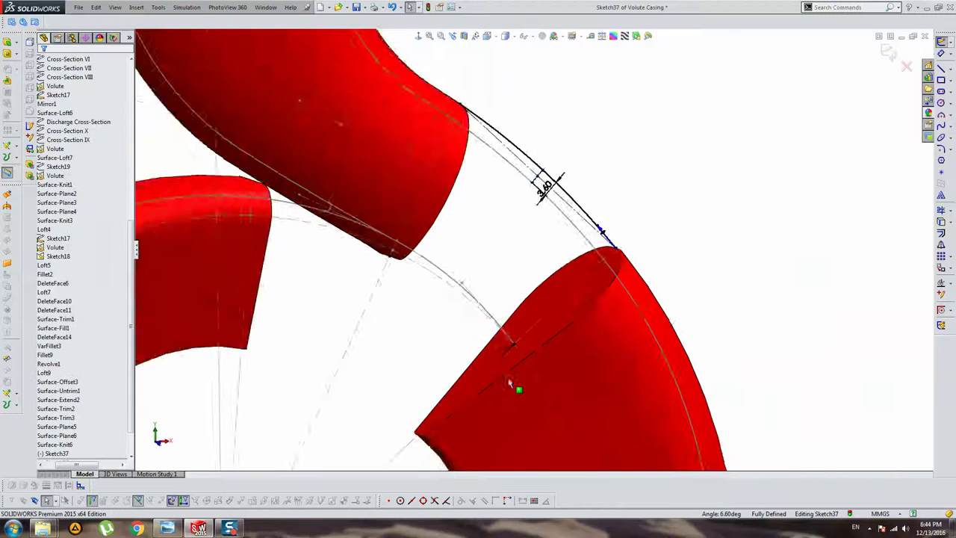
scroll(512, 333, "down", 3)
left_click(512, 335)
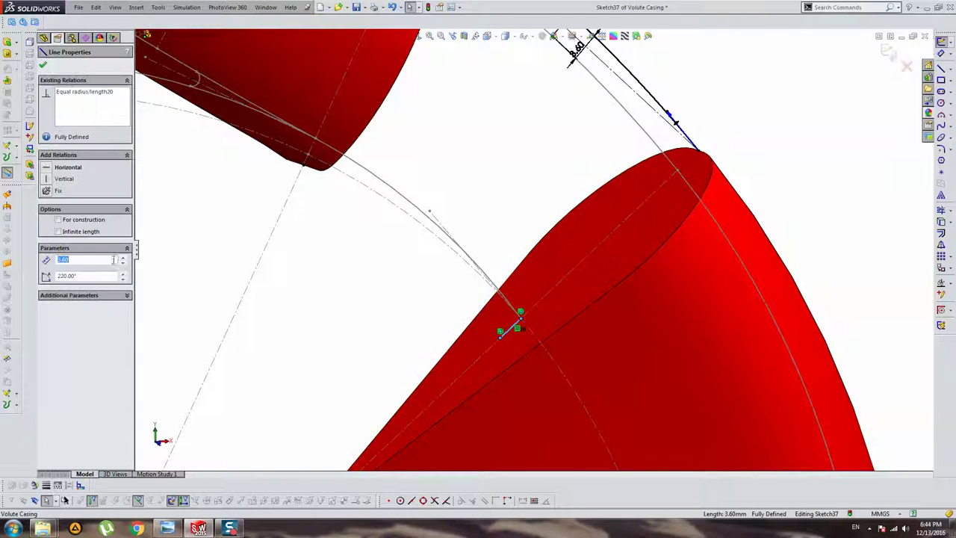
key("Escape")
scroll(614, 285, "up", 3)
scroll(614, 284, "up", 3)
scroll(568, 194, "up", 2)
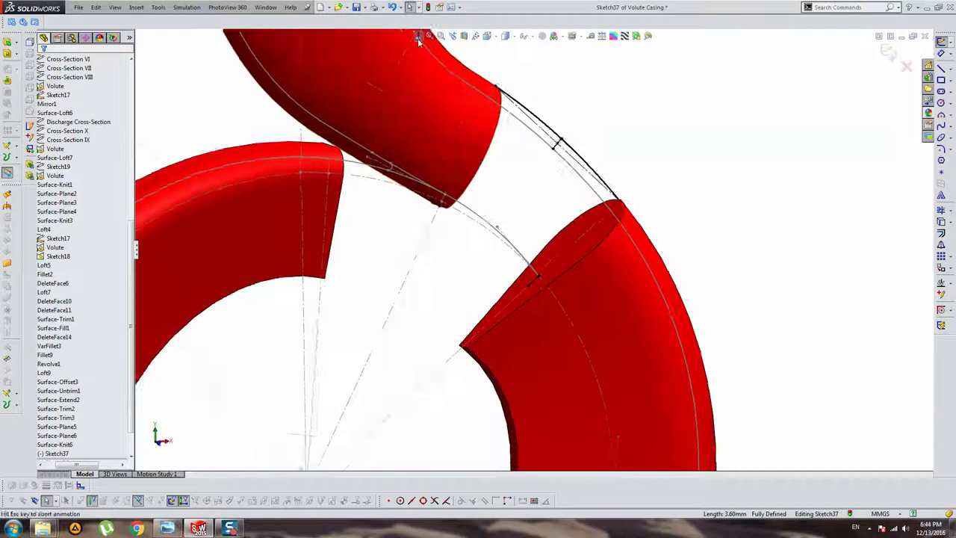
scroll(543, 192, "up", 3)
scroll(543, 192, "down", 3)
scroll(634, 210, "down", 2)
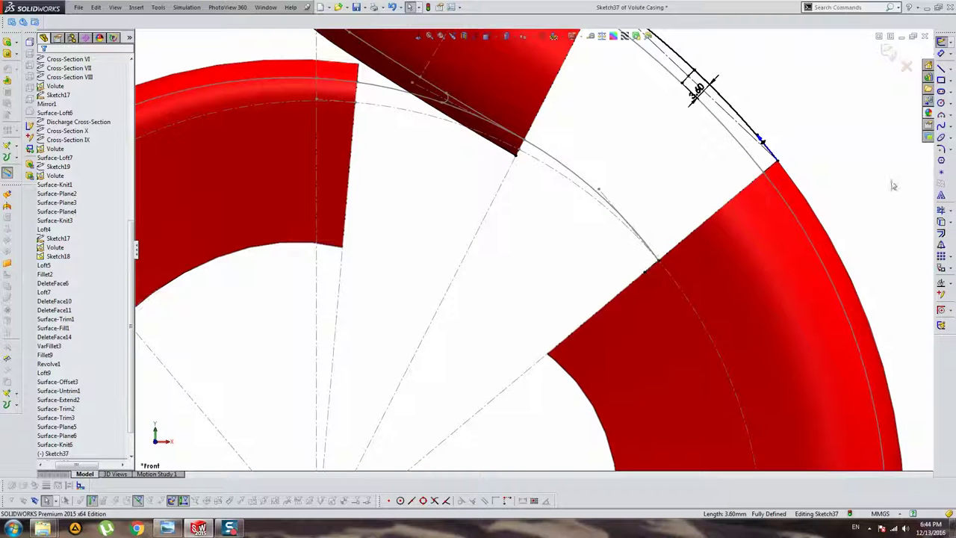
- Draw a construction line from the upper section corner to the lower section corner
key("l")
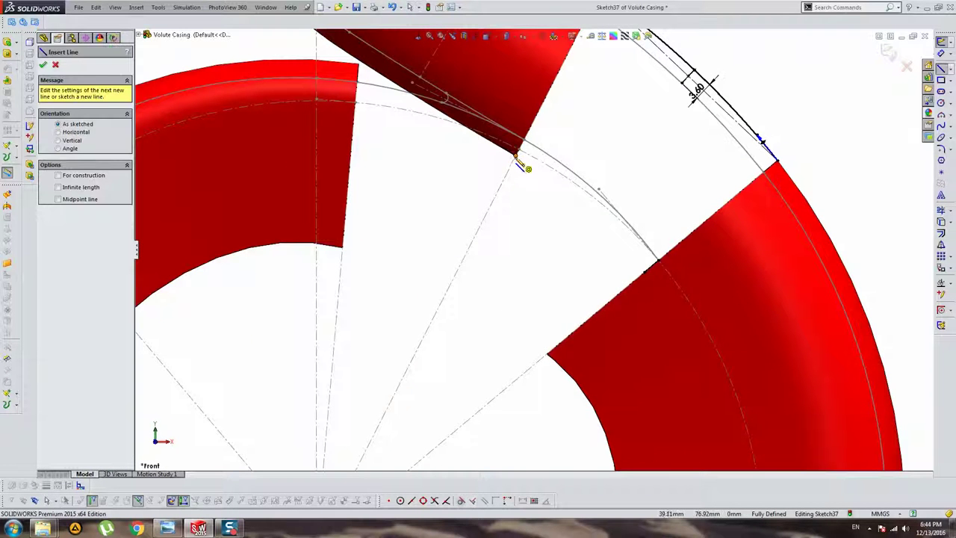
left_click(517, 154)
left_click(645, 267)
key("Escape")
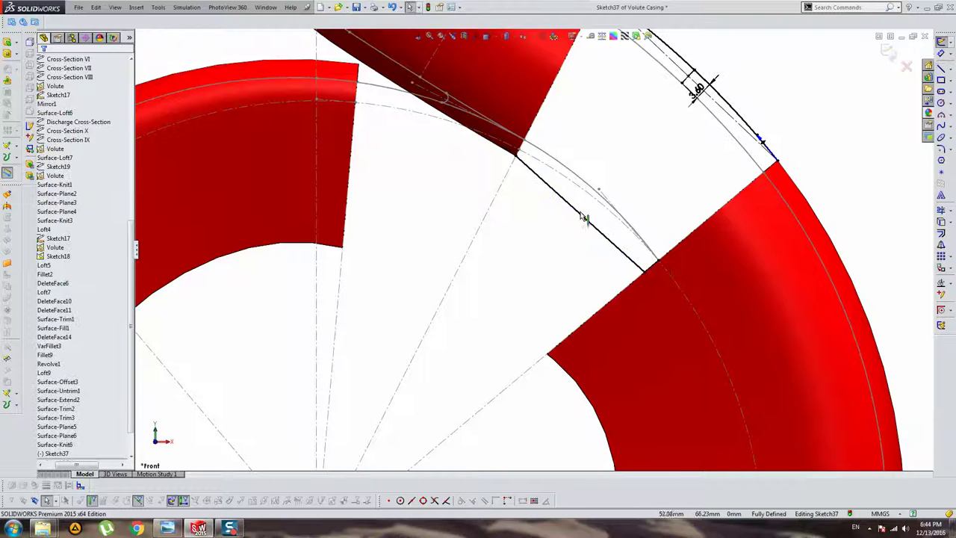
left_click(582, 213)
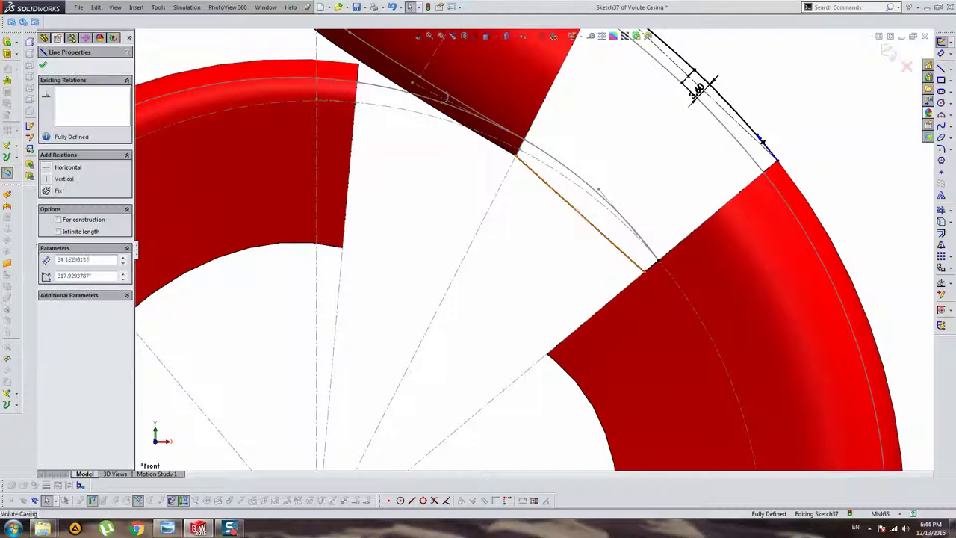
left_click(57, 219)
left_click(647, 180)
- Draw a short line across the construction chord and make it perpendicular to it
left_click(940, 68)
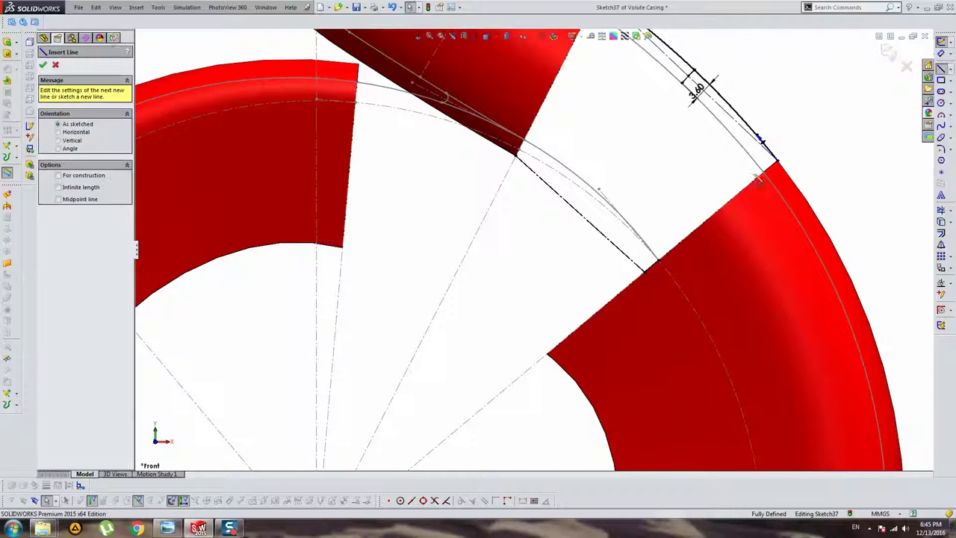
scroll(590, 186, "down", 4)
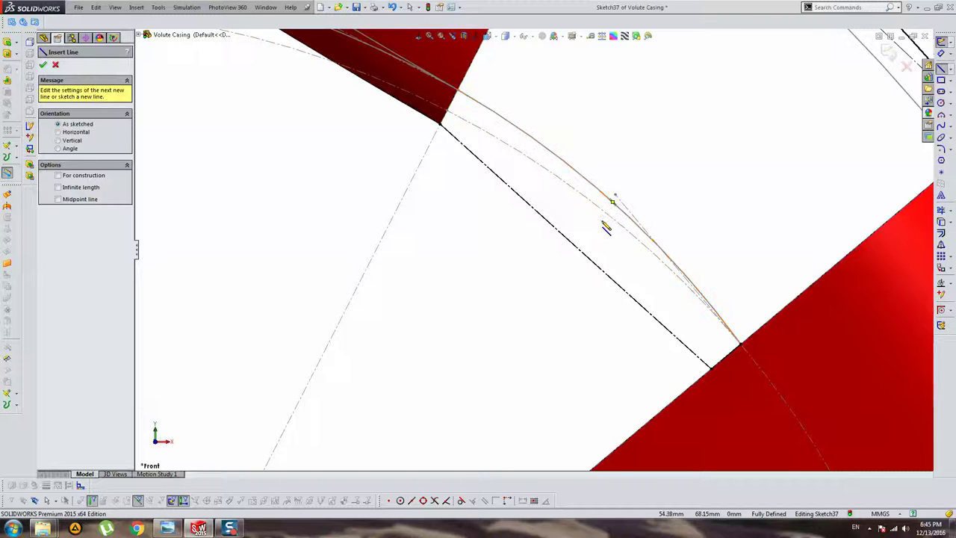
left_click_drag(604, 220, 532, 283)
key("Escape")
left_click(597, 266, "ctrl")
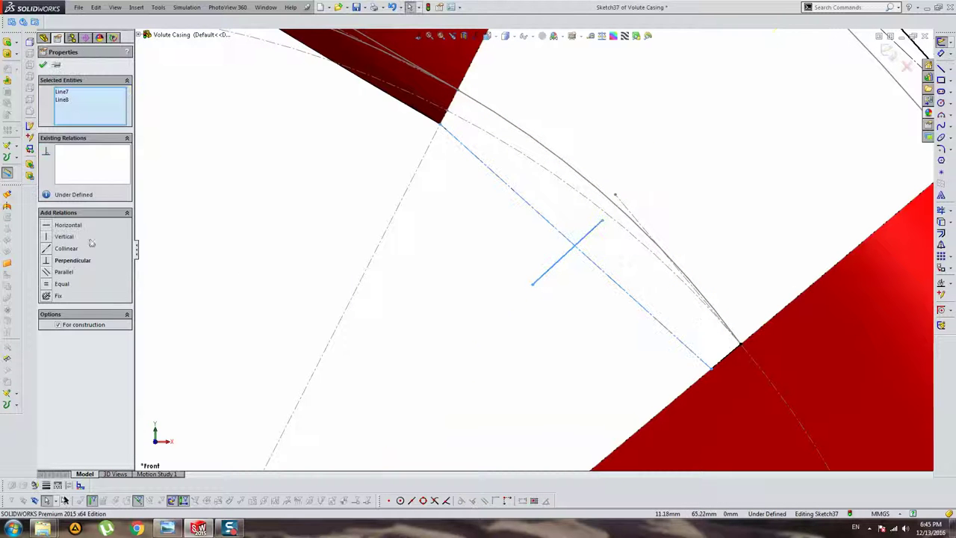
left_click(63, 260)
left_click(623, 249)
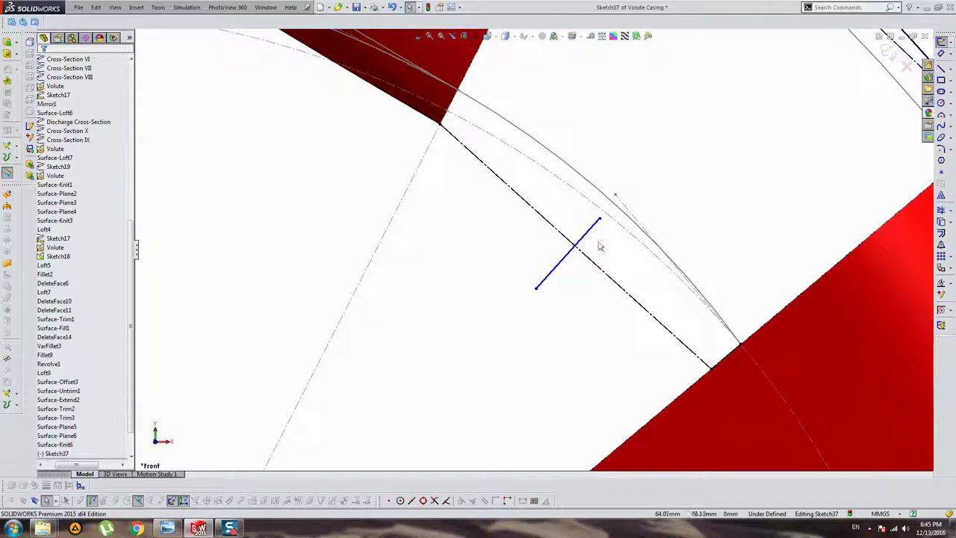
- Select the new perpendicular line together with the 3.60 line
scroll(704, 349, "up", 1)
left_click(696, 345)
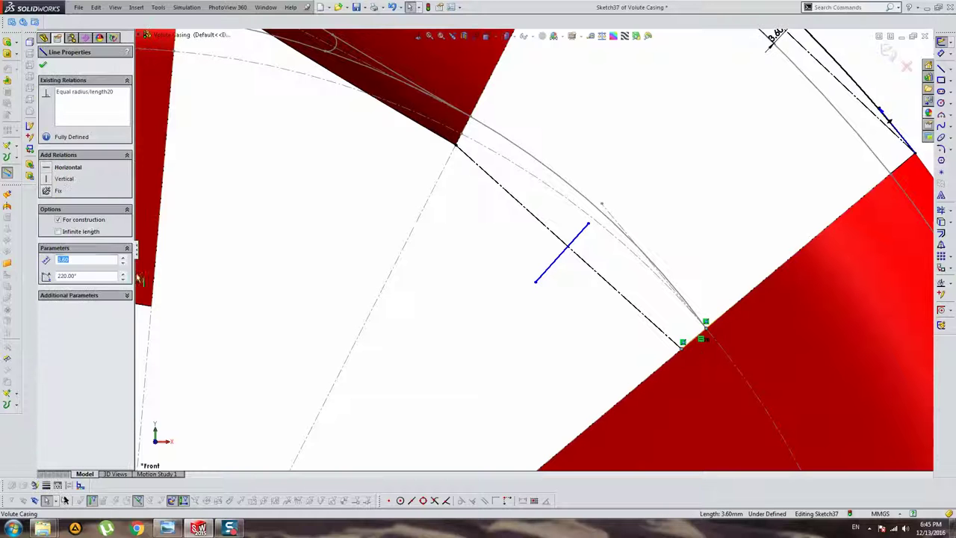
left_click(358, 213)
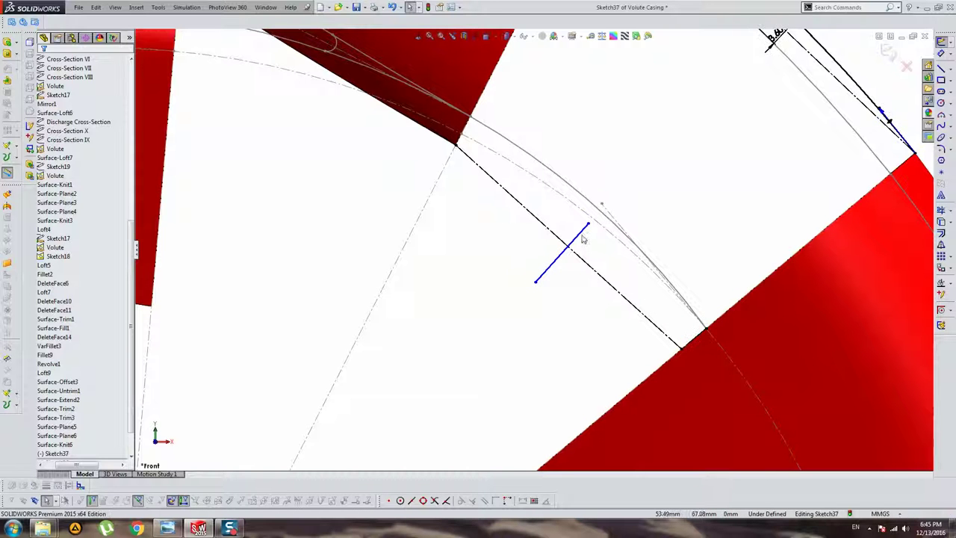
left_click(583, 237)
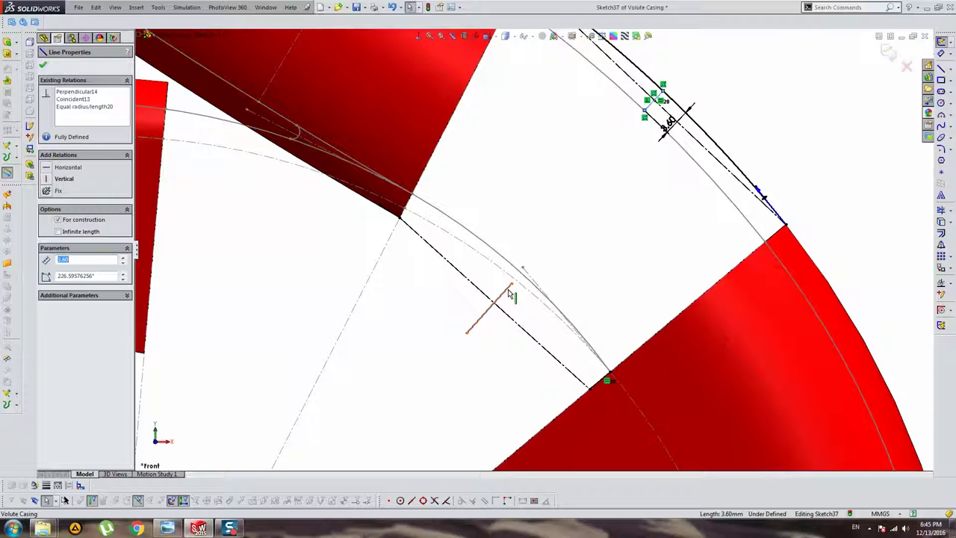
left_click(508, 289, "ctrl")
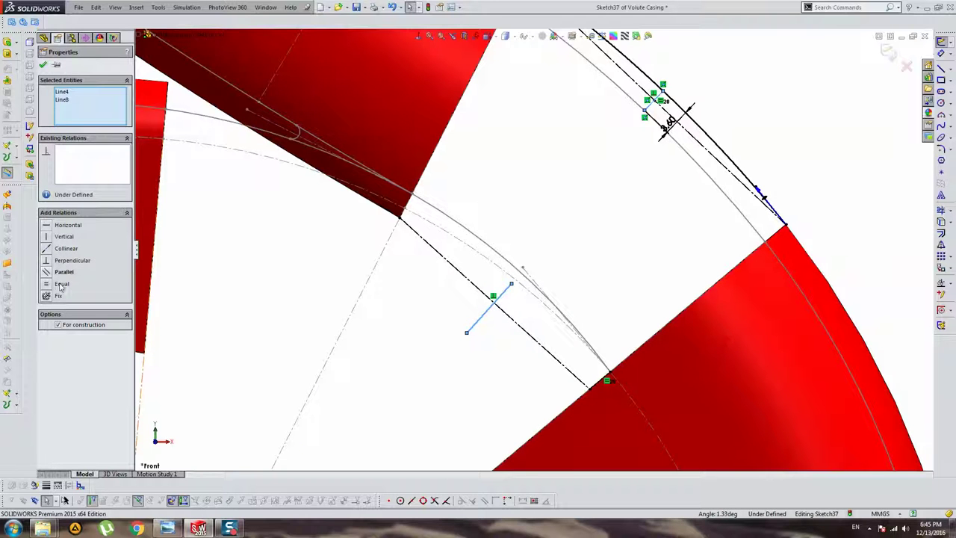
- Make the perpendicular short line equal to 3.60 and move its end against the guide arc
left_click(60, 285)
left_click(559, 197)
scroll(480, 315, "down", 2)
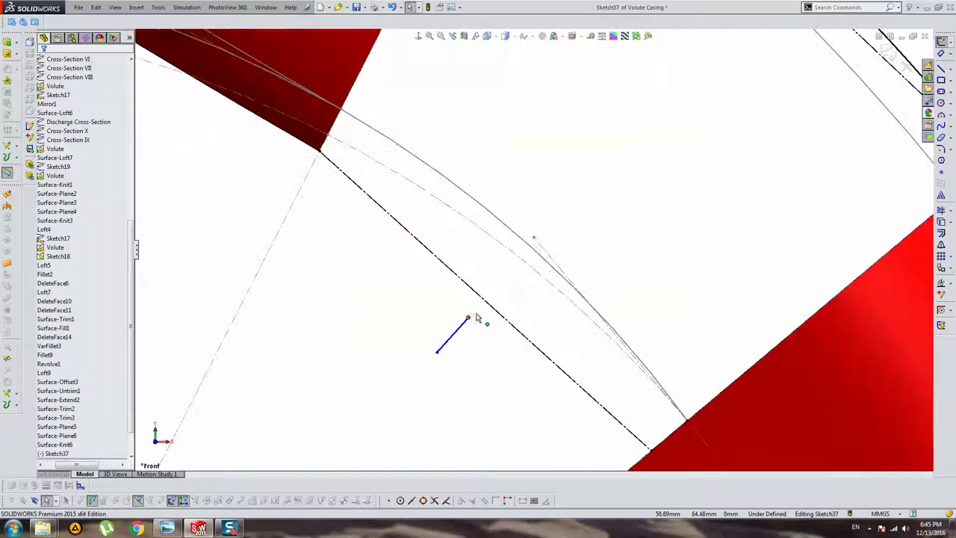
left_click_drag(468, 318, 536, 254, "ctrl")
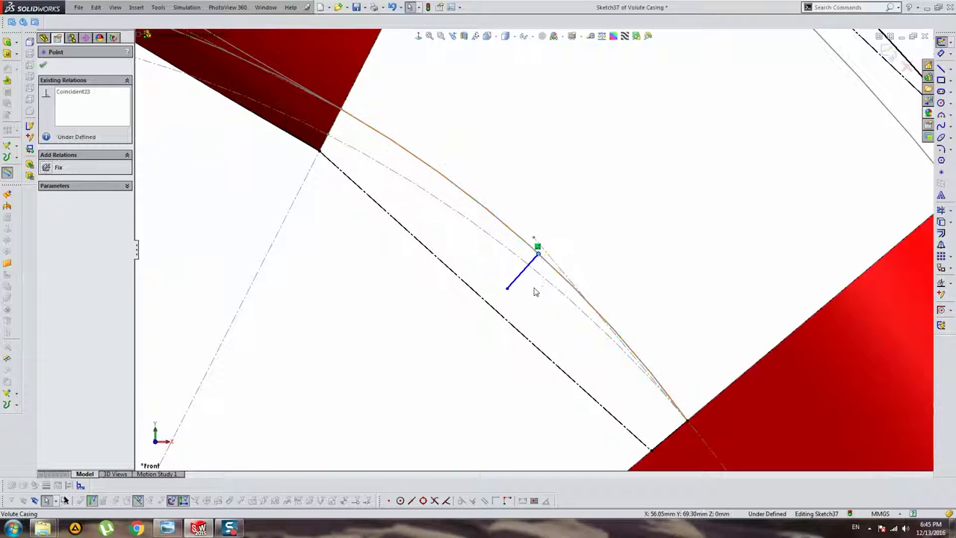
left_click_drag(510, 293, 489, 275, "ctrl")
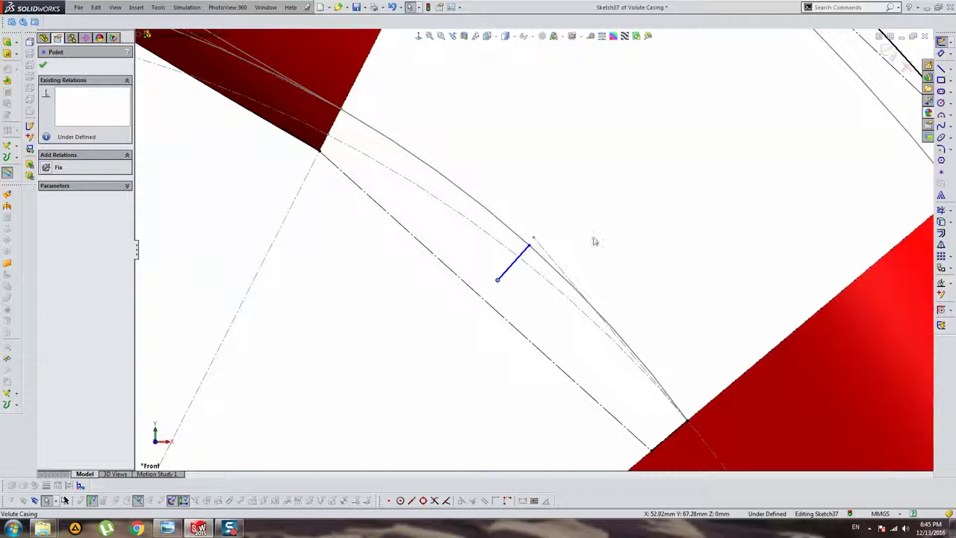
left_click(647, 241)
- Add a point on the long chord and make the short line's end coincident with it
left_click(941, 171)
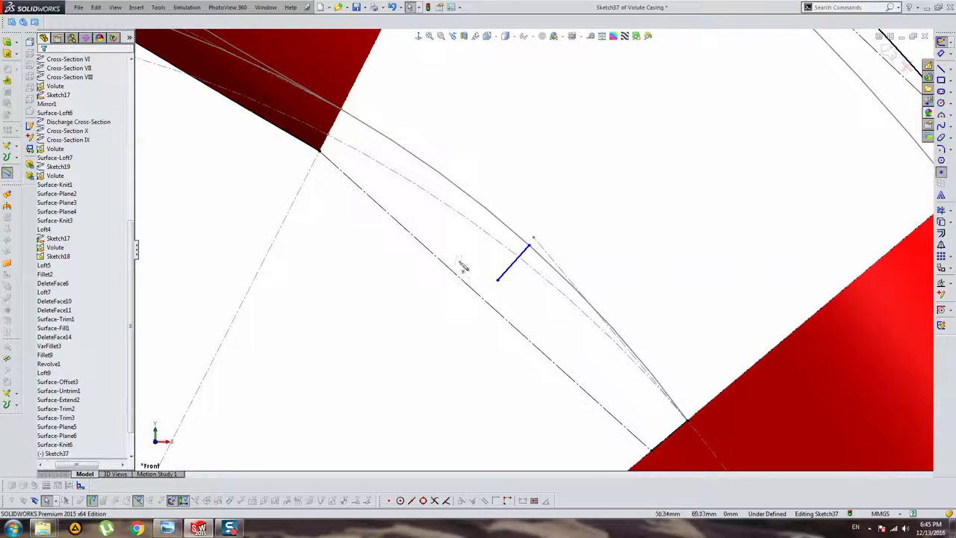
left_click(485, 302)
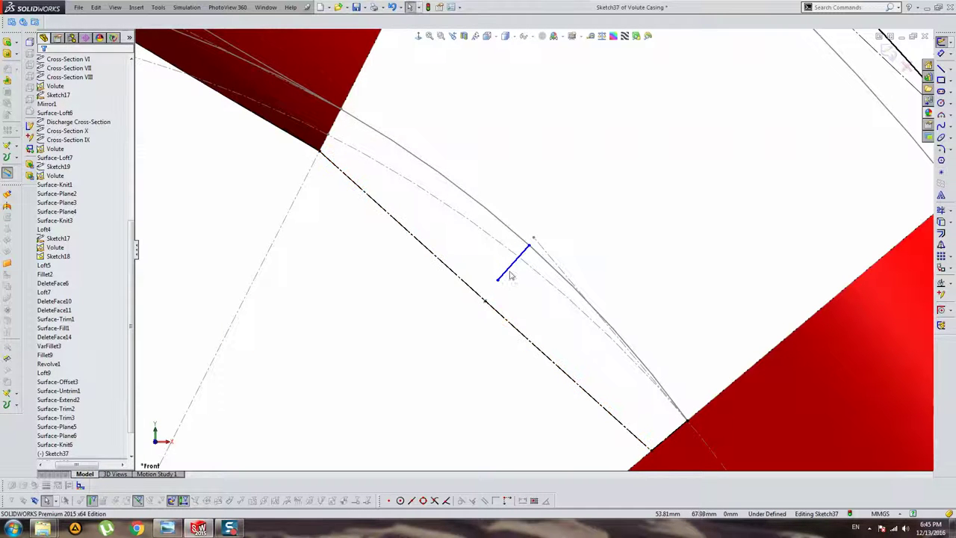
left_click(512, 263)
left_click(485, 296, "ctrl")
left_click(69, 237)
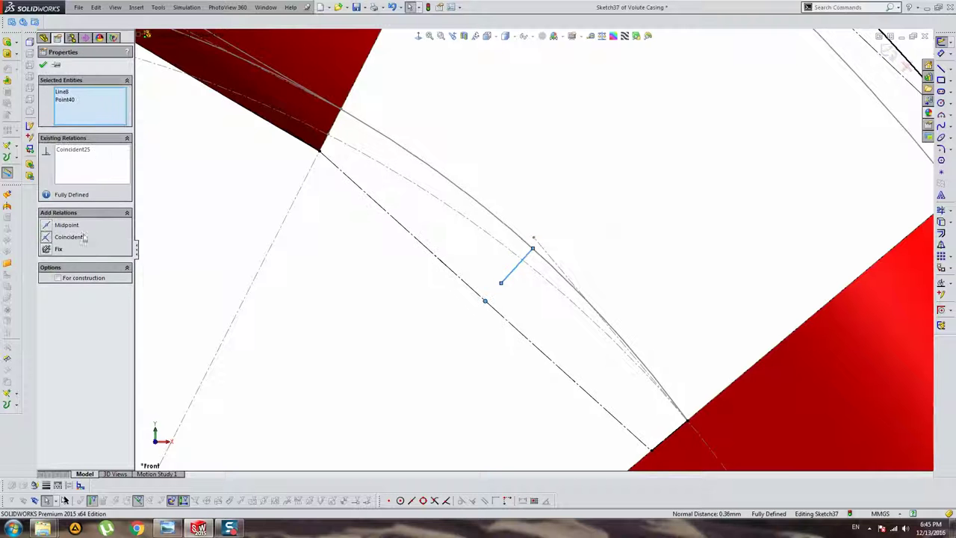
left_click(521, 276)
left_click(517, 264)
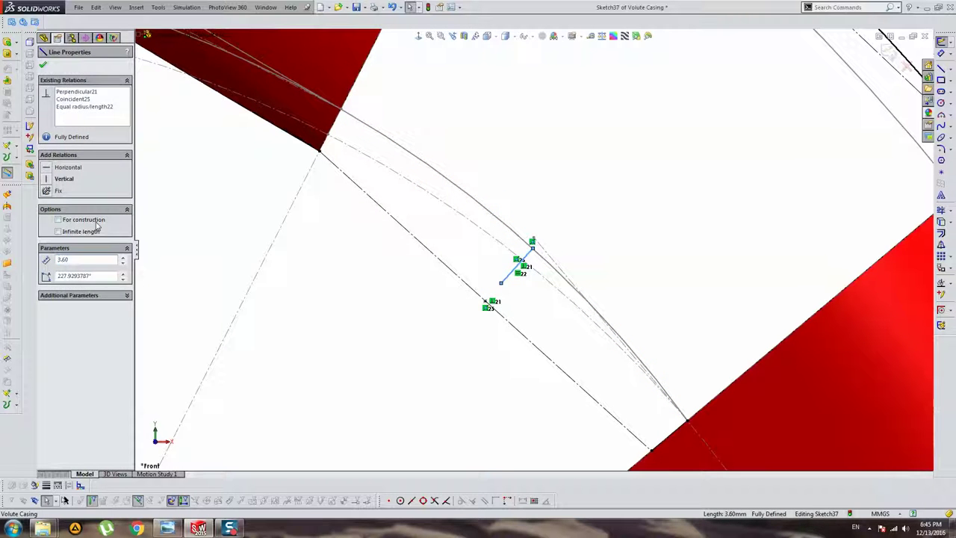
left_click(511, 119)
scroll(495, 206, "up", 2)
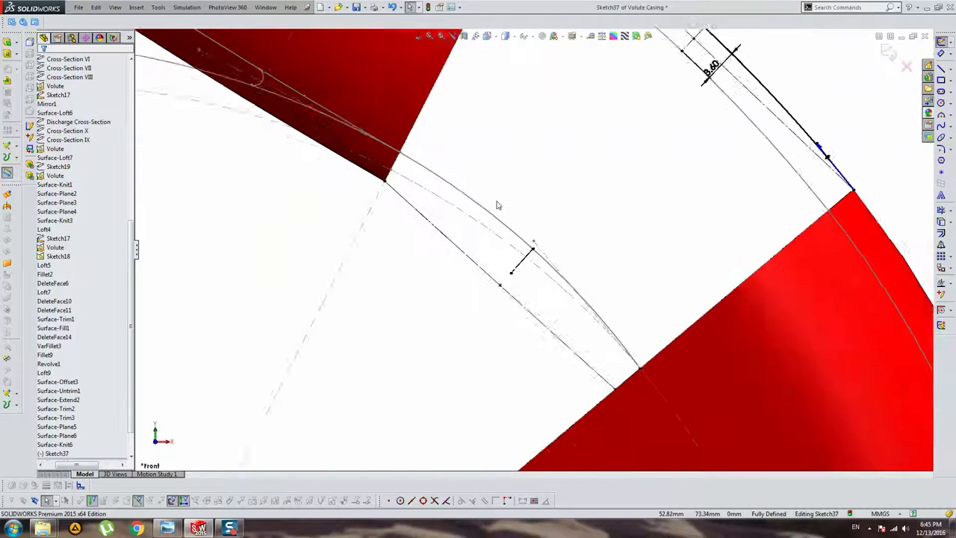
scroll(478, 239, "up", 1)
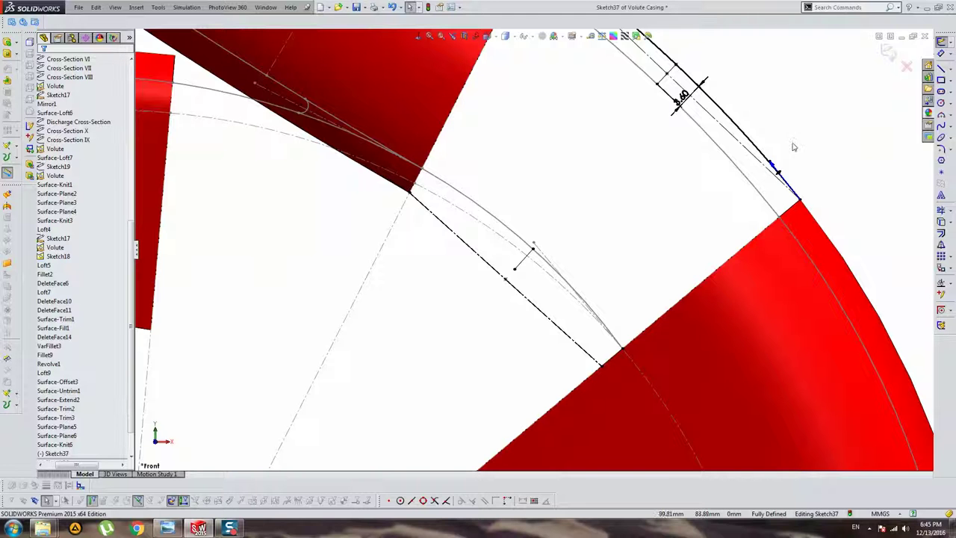
- Draw a spline from the upper seam corner to the lower red corner, tangent to the neighbouring spline
scroll(443, 216, "down", 2)
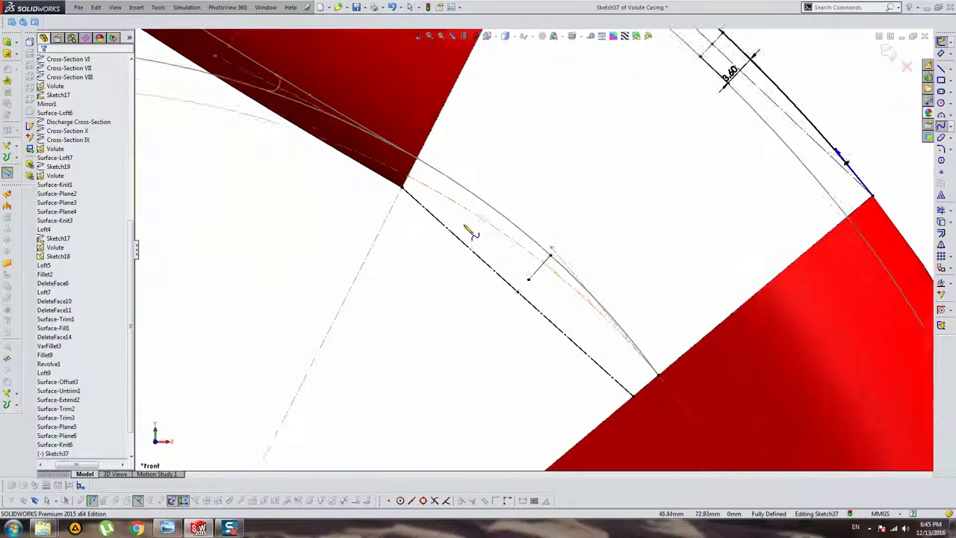
left_click(394, 180)
left_click(545, 291)
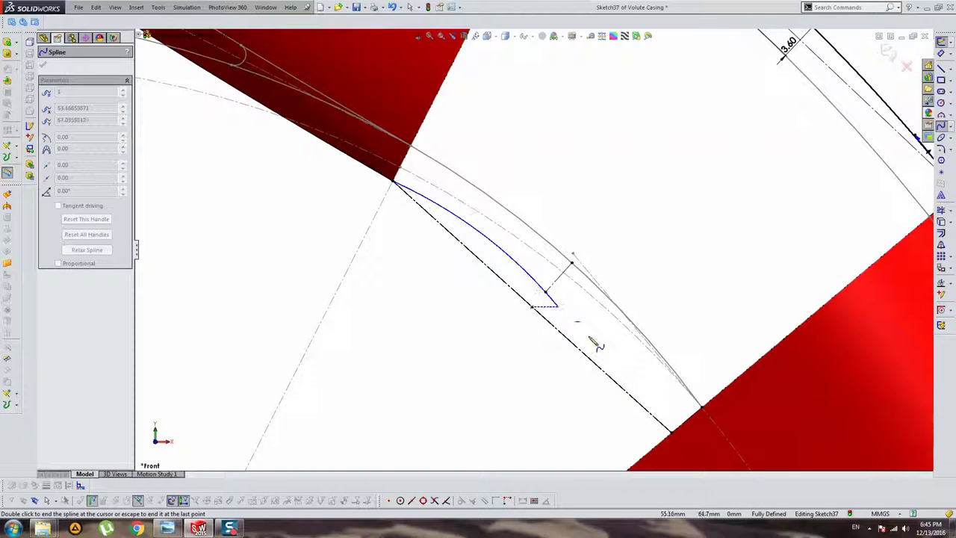
double_click(670, 433)
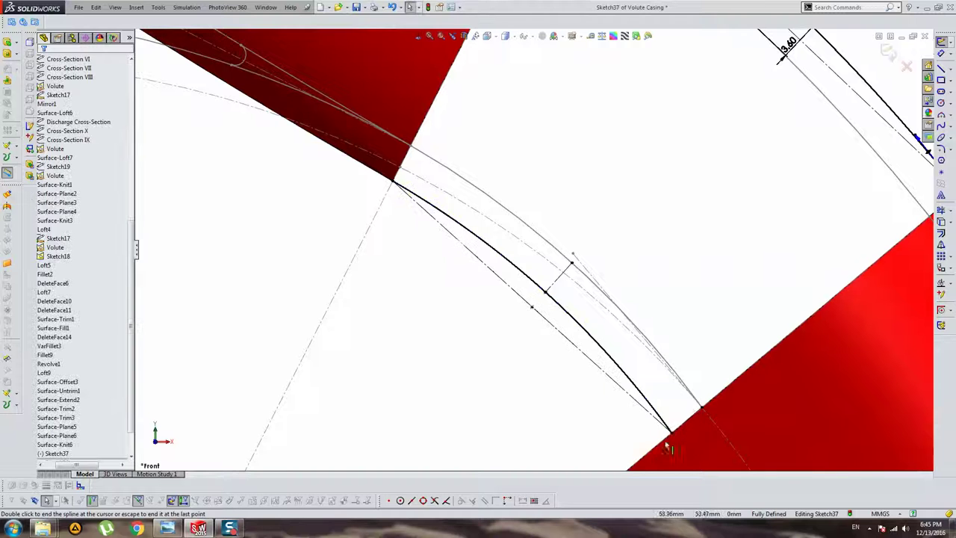
left_click(409, 193)
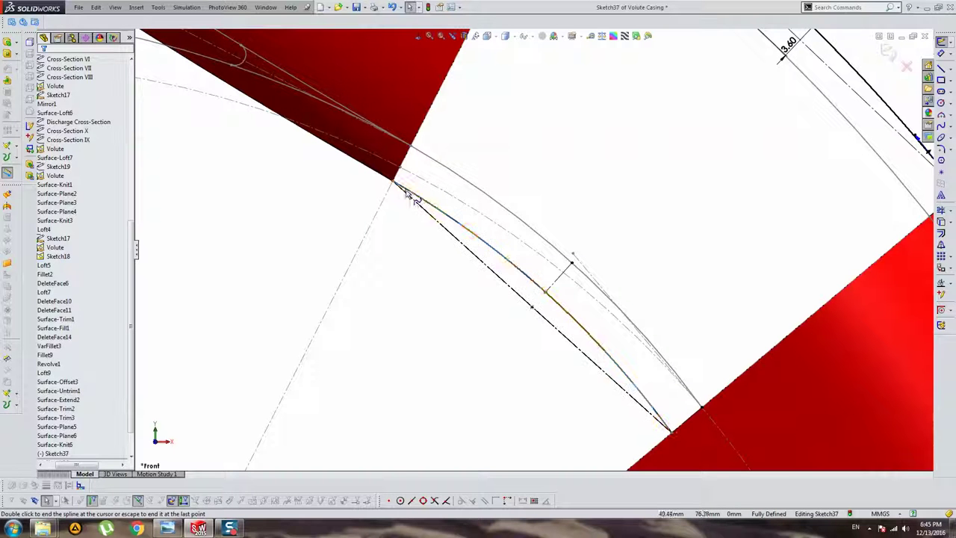
left_click(362, 171, "ctrl")
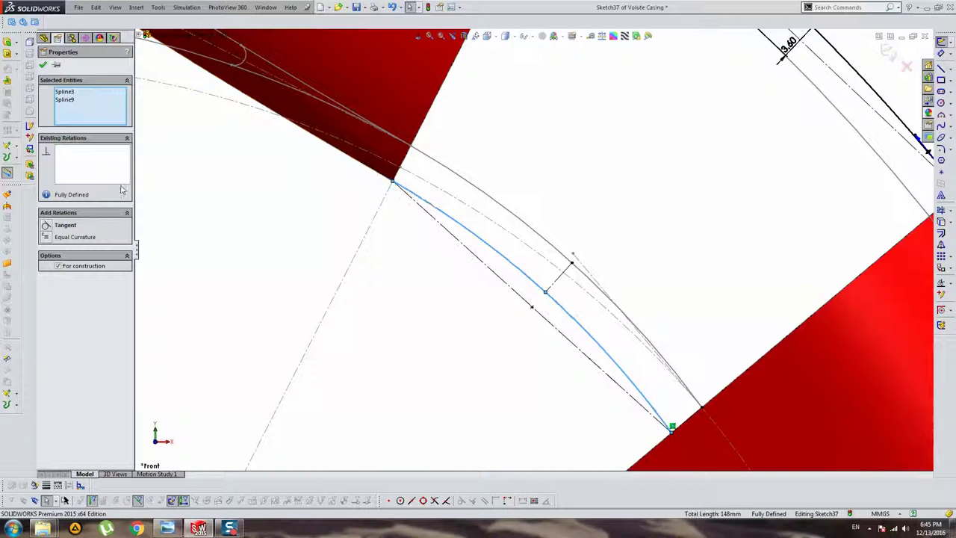
left_click(101, 233)
scroll(598, 330, "up", 1)
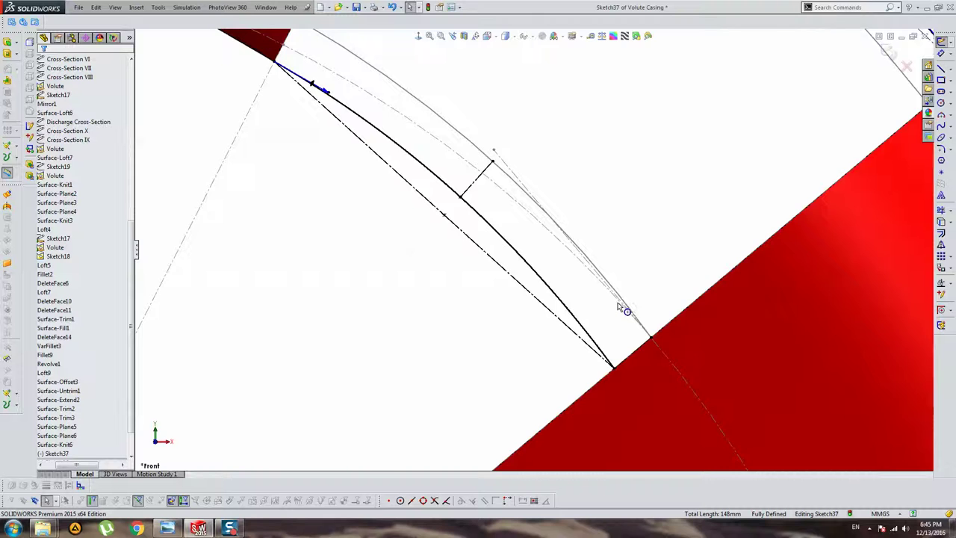
scroll(619, 308, "down", 3)
scroll(516, 216, "up", 1)
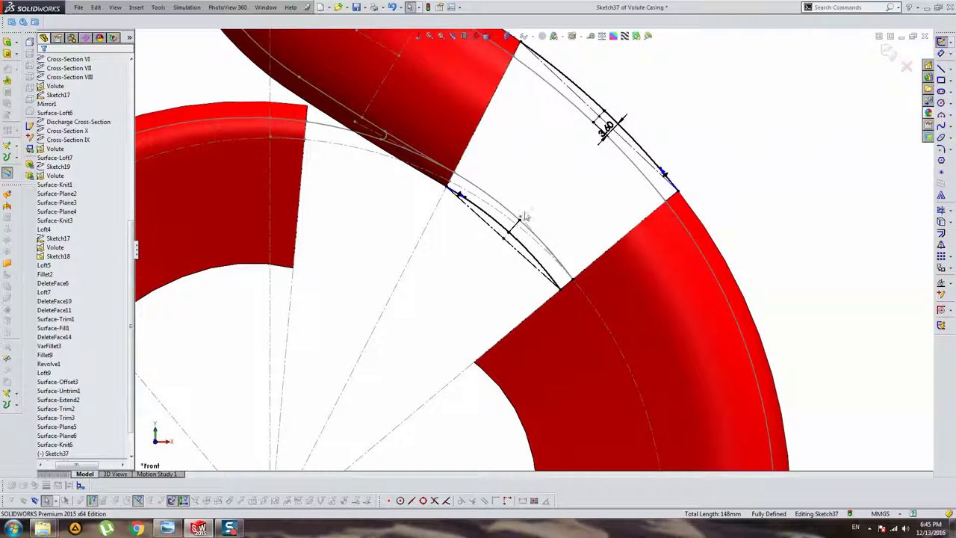
- Orbit around the casing to inspect the seam gap and the upper volute edge
scroll(758, 181, "down", 3)
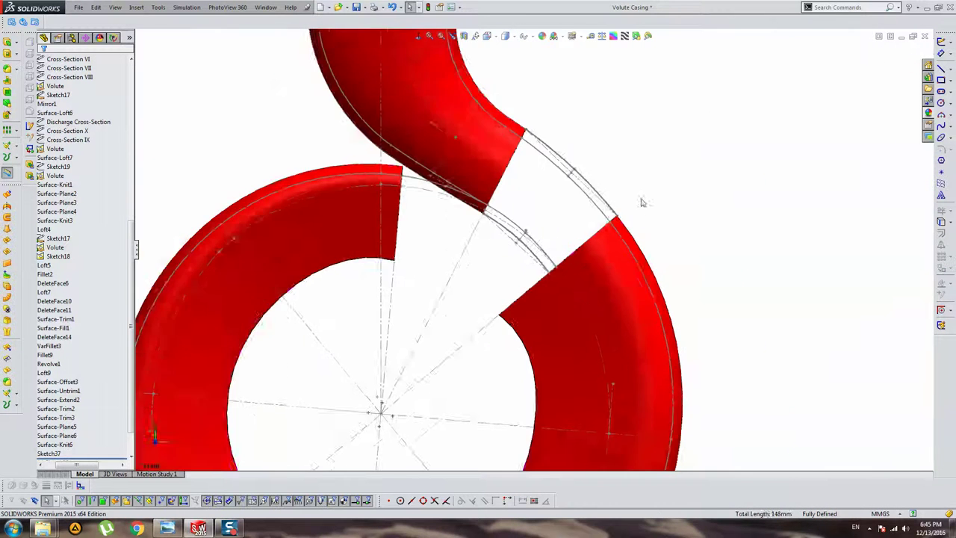
mouse_move(640, 203)
middle_mouse_down()
mouse_move(662, 262)
mouse_move(610, 241)
middle_mouse_up()
scroll(490, 217, "up", 3)
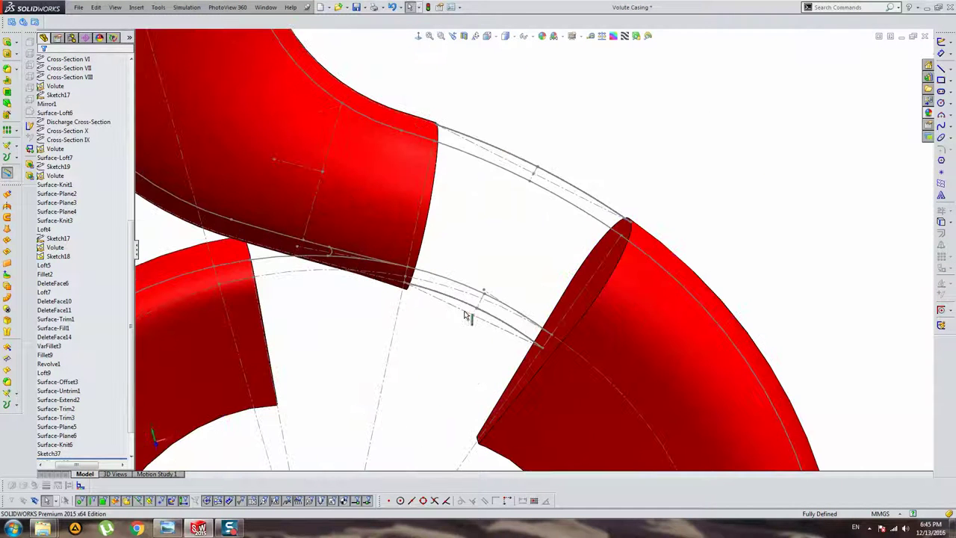
middle_click_drag(508, 288, 440, 272)
right_click(437, 270)
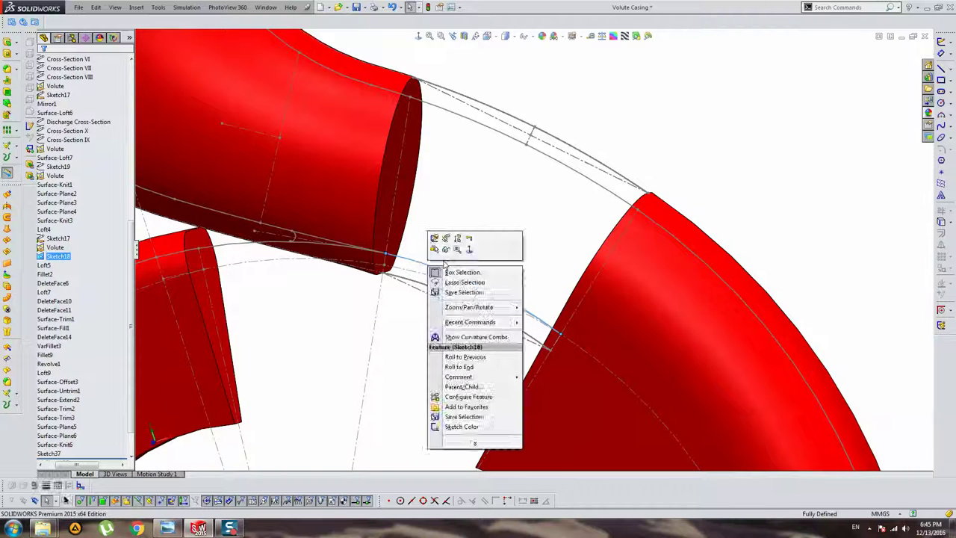
key("Escape")
scroll(473, 255, "down", 3)
scroll(523, 246, "up", 1)
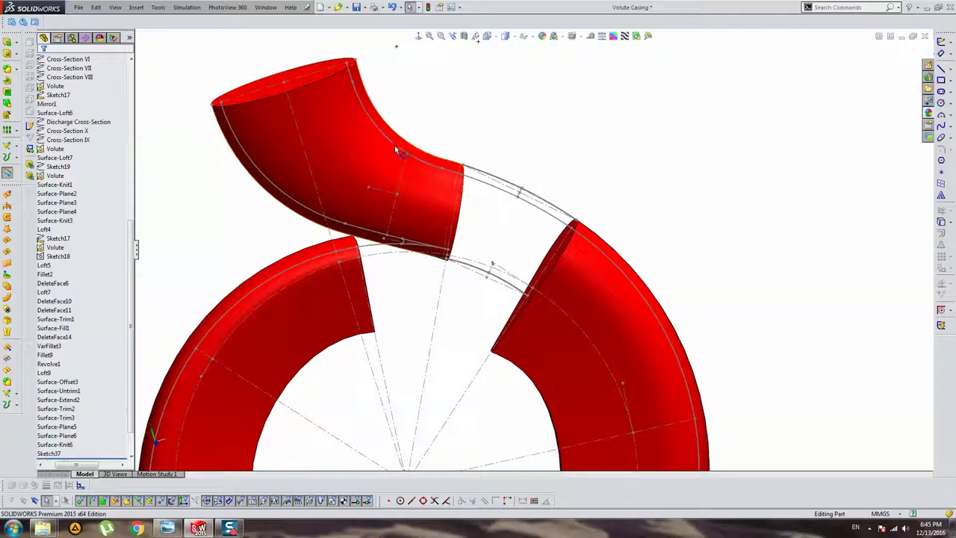
left_click(394, 143)
left_click(508, 102)
- Orbit to an oblique view and pick the tree item just below the rollback bar
scroll(619, 222, "down", 5)
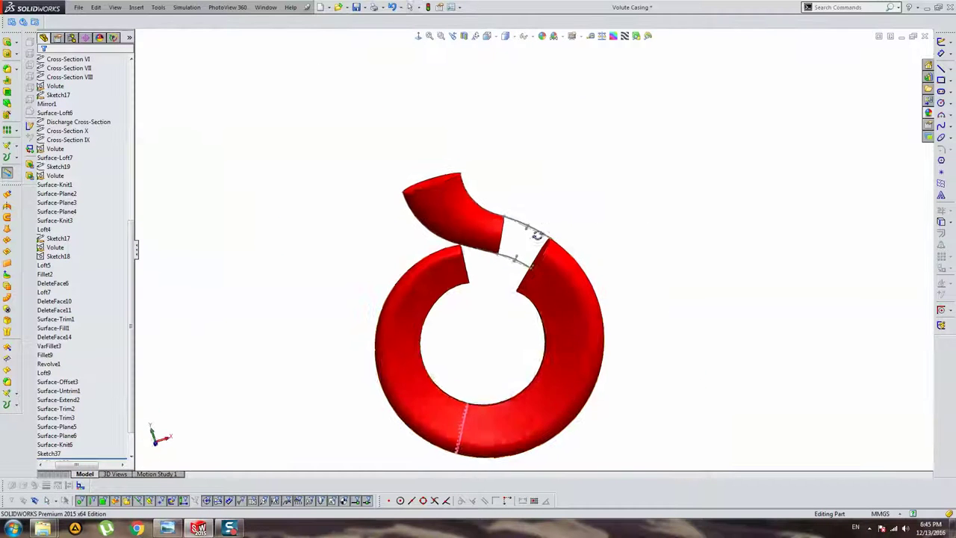
scroll(505, 403, "up", 3)
scroll(505, 403, "down", 3)
middle_click_drag(505, 403, 516, 214)
scroll(516, 215, "up", 3)
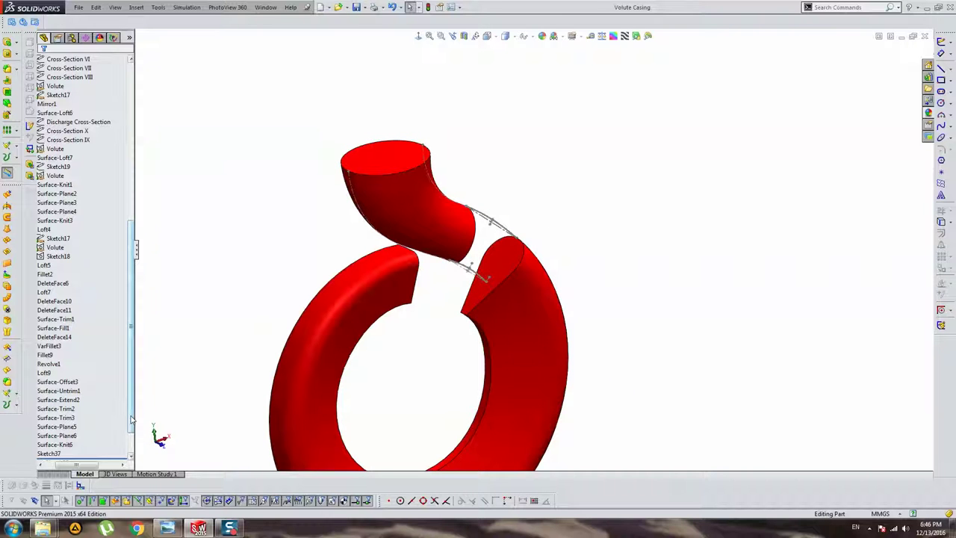
scroll(131, 420, "down", 2)
left_click(69, 445)
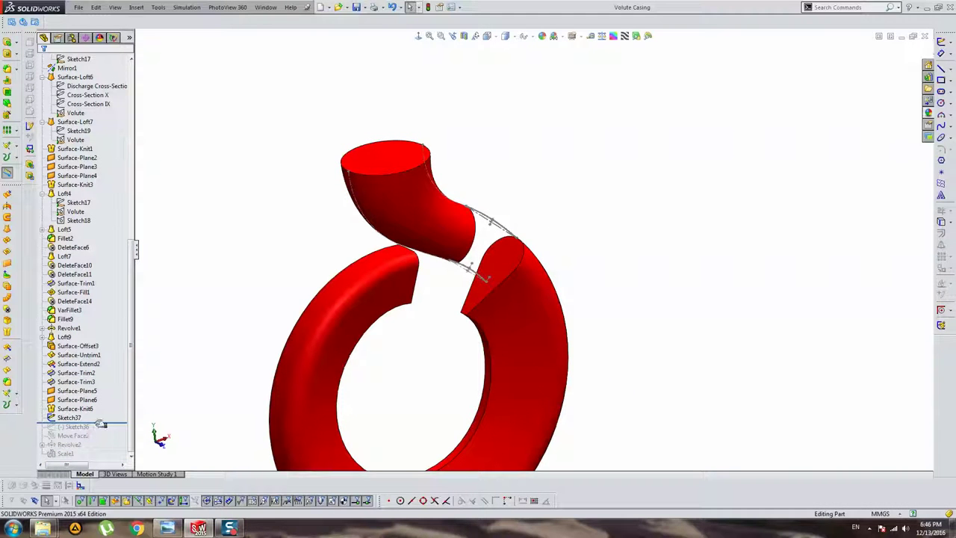
- Roll back below Sketch36, edit it, and make its cutting line pass through the Sketch37 seam point
left_click_drag(101, 424, 101, 433)
left_click(75, 426)
left_click(88, 403)
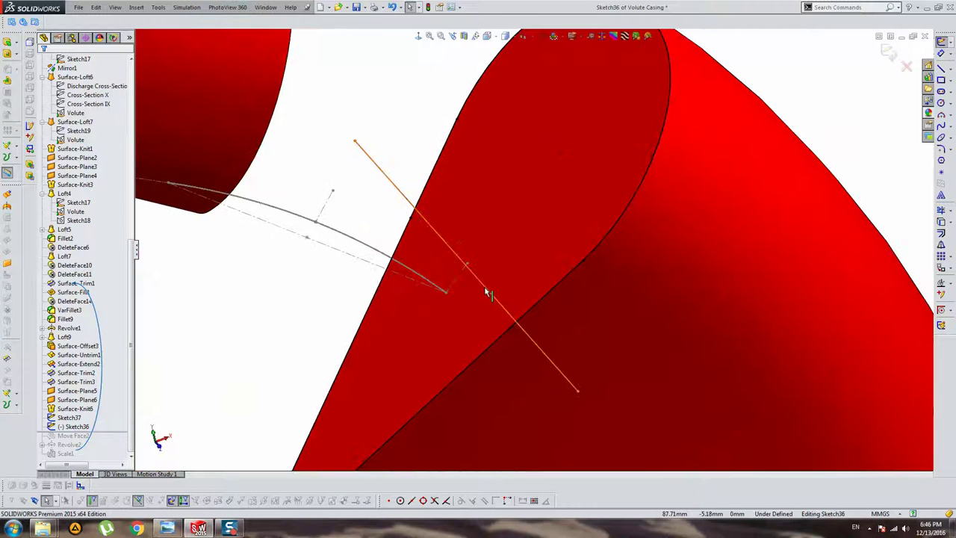
left_click(487, 291)
left_click(446, 292, "ctrl")
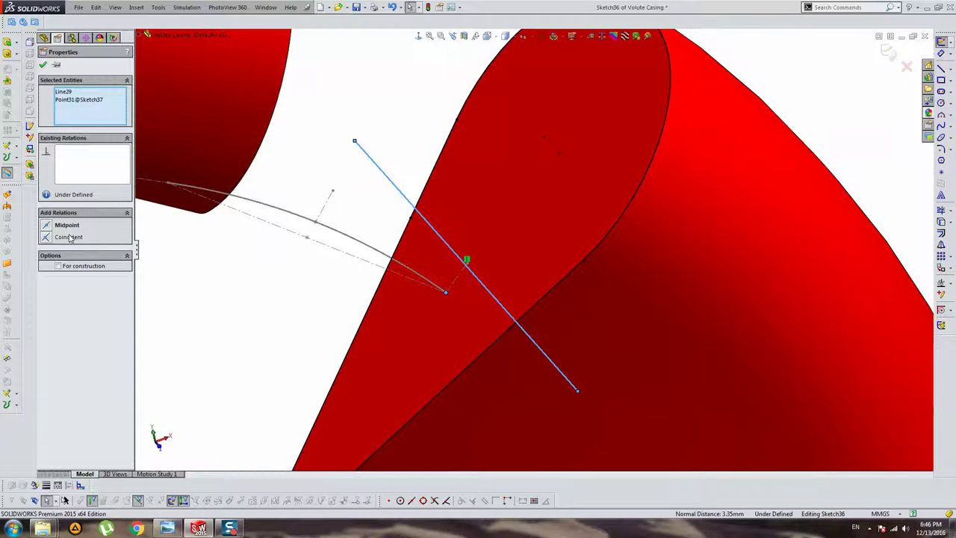
left_click(70, 238)
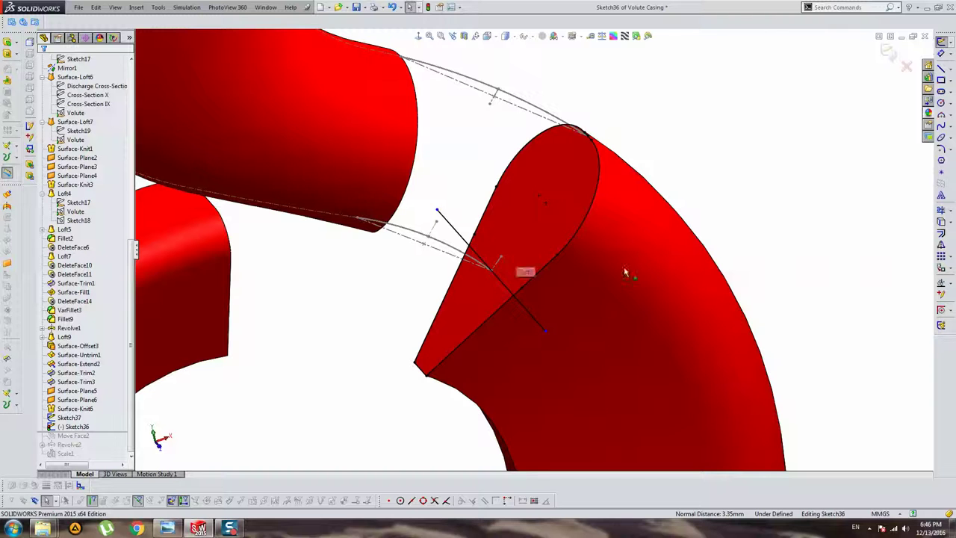
- Trim the cutting line's excess beyond the profile and exit Sketch36
key("t")
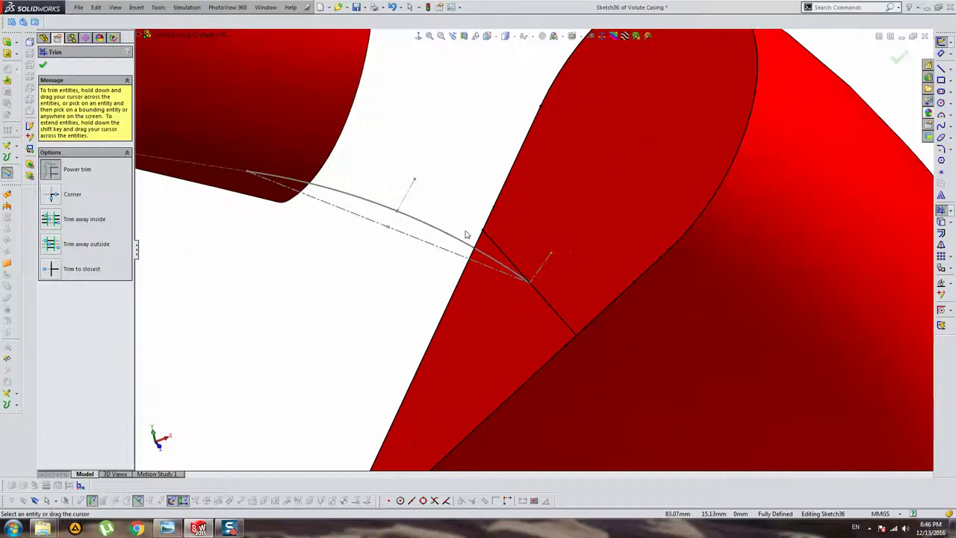
mouse_move(590, 392)
middle_mouse_down()
mouse_move(606, 339)
mouse_move(542, 259)
mouse_move(833, 99)
mouse_move(717, 202)
mouse_move(369, 183)
mouse_move(580, 217)
middle_mouse_up()
key("Escape")
scroll(542, 259, "up", 3)
left_click(888, 56)
- Try a lofted boss from the right pipe end, cancel it, and re-check Sketch36
left_click(18, 42)
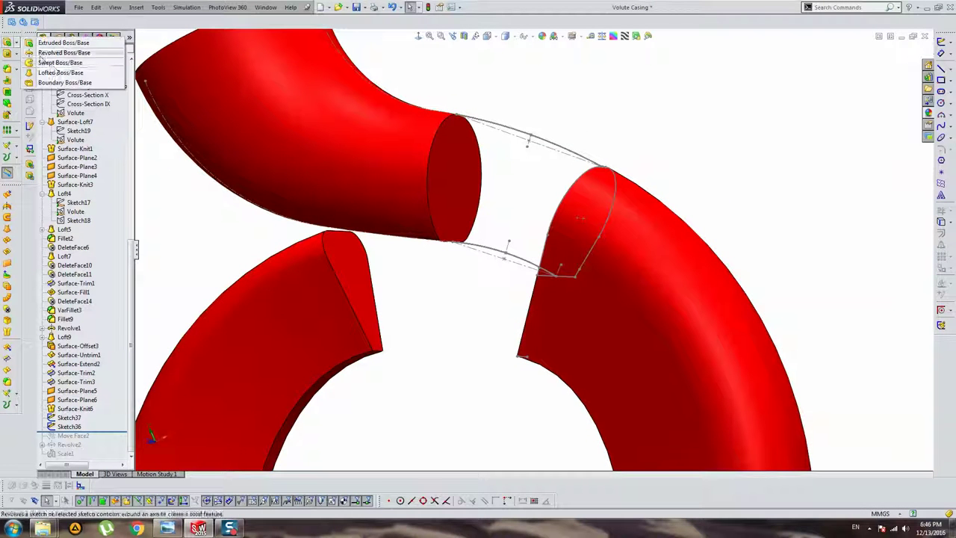
left_click(71, 74)
mouse_move(478, 175)
middle_mouse_down()
mouse_move(614, 190)
mouse_move(584, 221)
mouse_move(604, 279)
mouse_move(626, 233)
middle_mouse_up()
left_click(638, 182)
key("Escape")
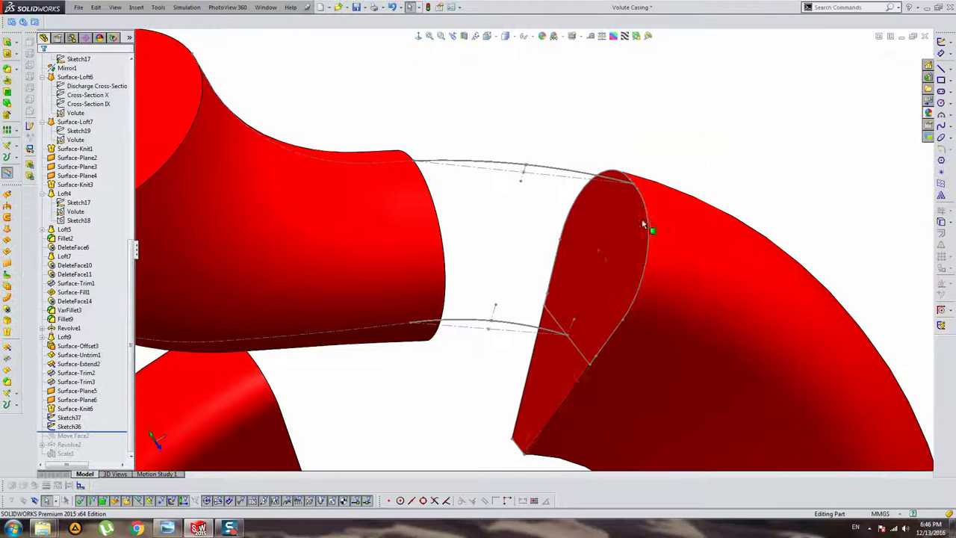
left_click(587, 362)
left_click(608, 315)
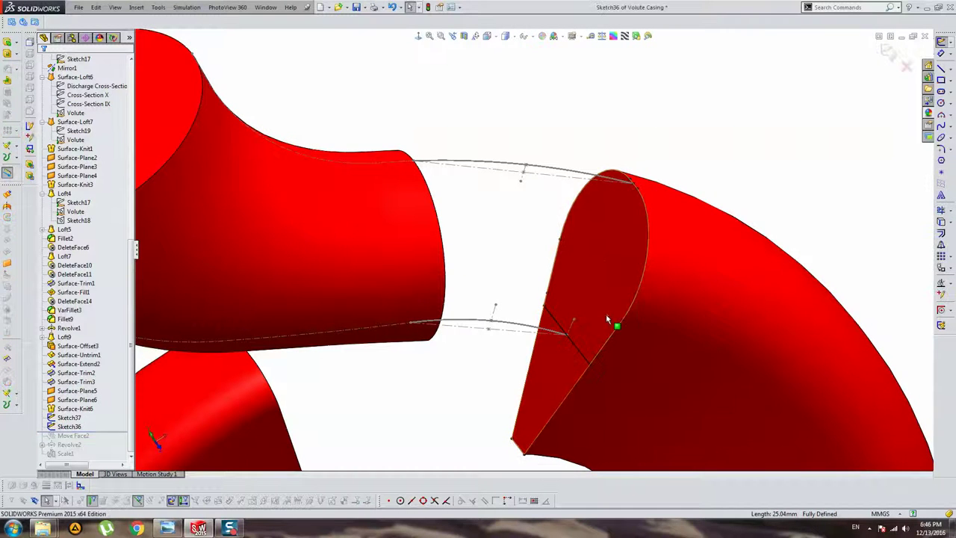
key("Escape")
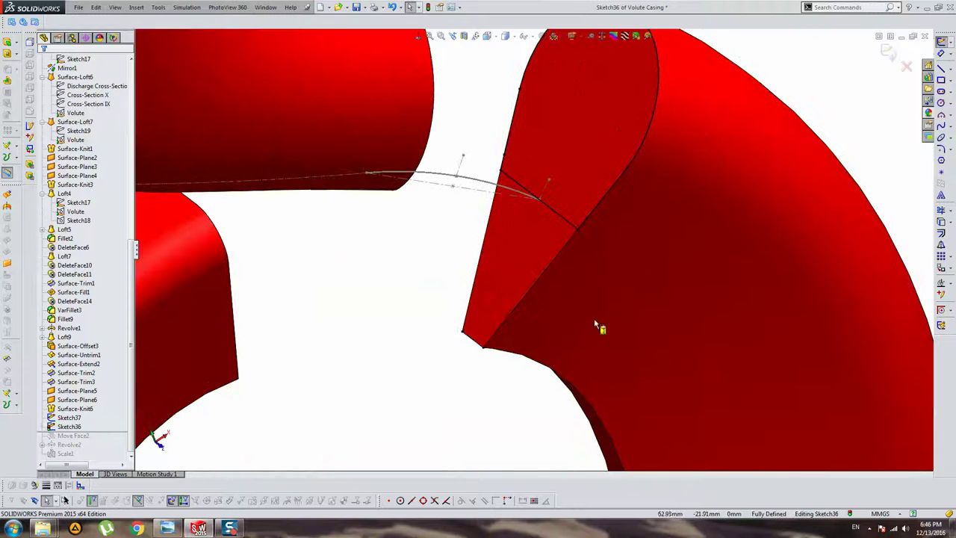
middle_click_drag(796, 102, 509, 234)
scroll(513, 236, "down", 3)
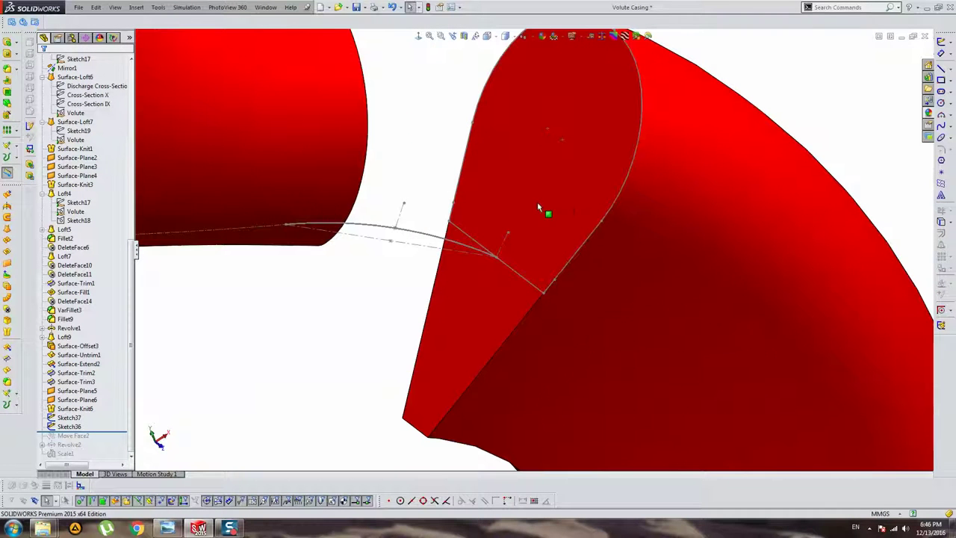
- Start a lofted boss from the teardrop Sketch36 to the left pipe's end face
left_click(18, 43)
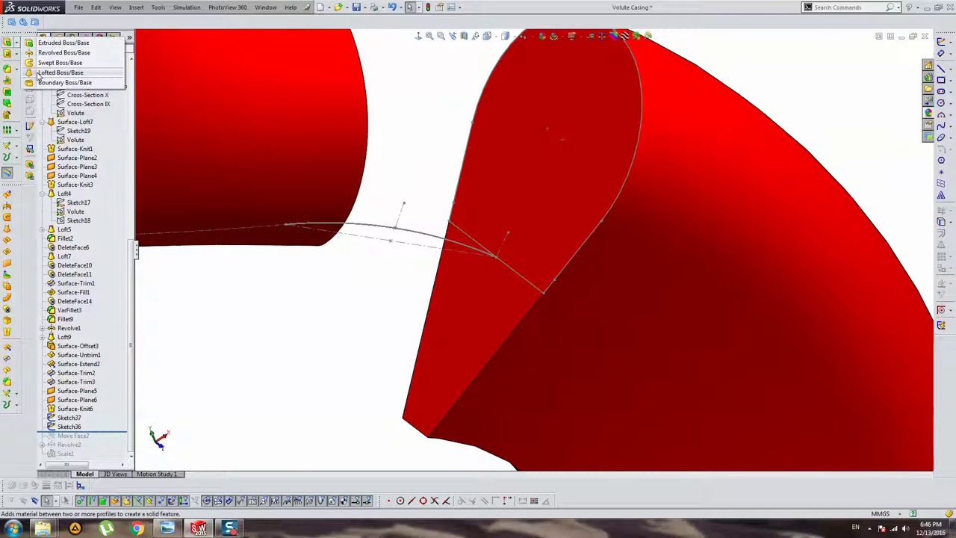
left_click(39, 72)
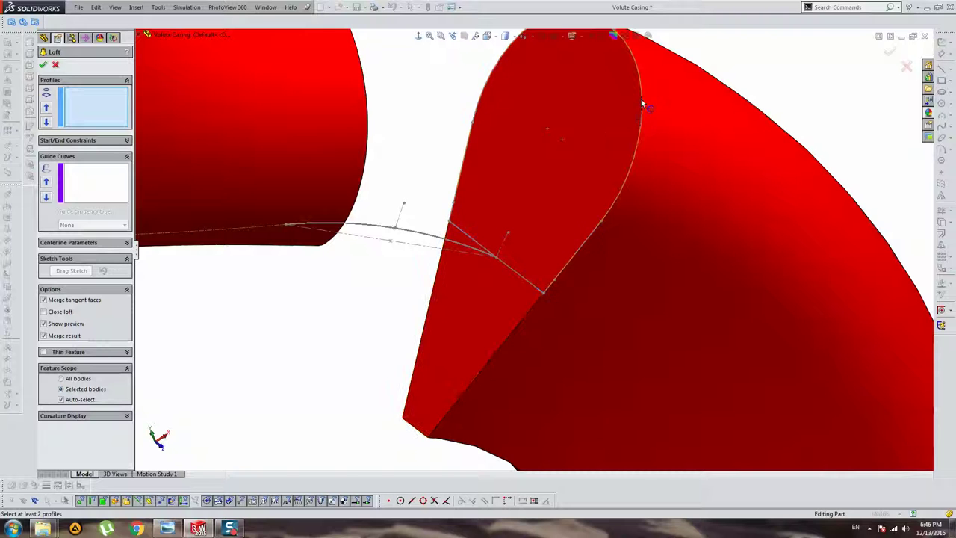
left_click(641, 100)
mouse_move(615, 177)
middle_mouse_down()
mouse_move(520, 171)
mouse_move(429, 135)
middle_mouse_up()
left_click(429, 134)
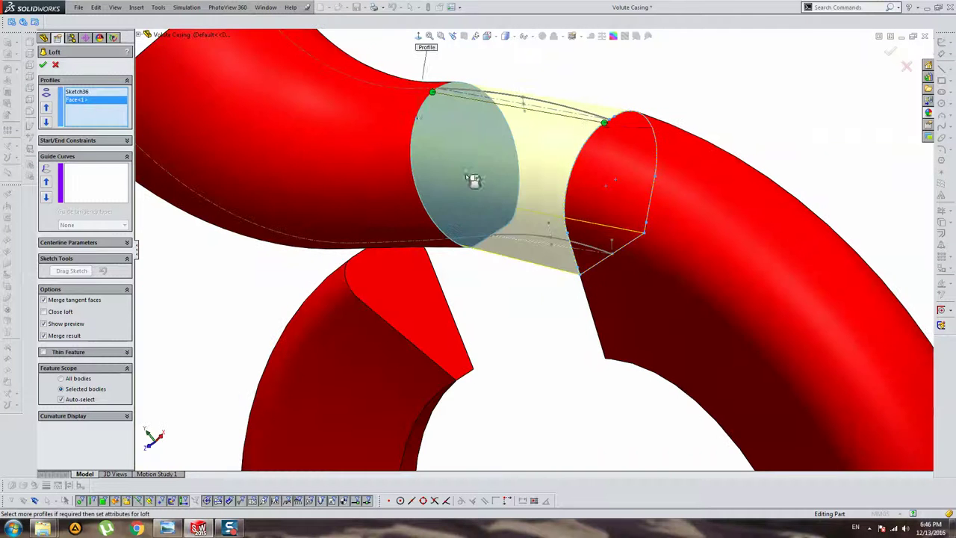
middle_click_drag(473, 179, 508, 128)
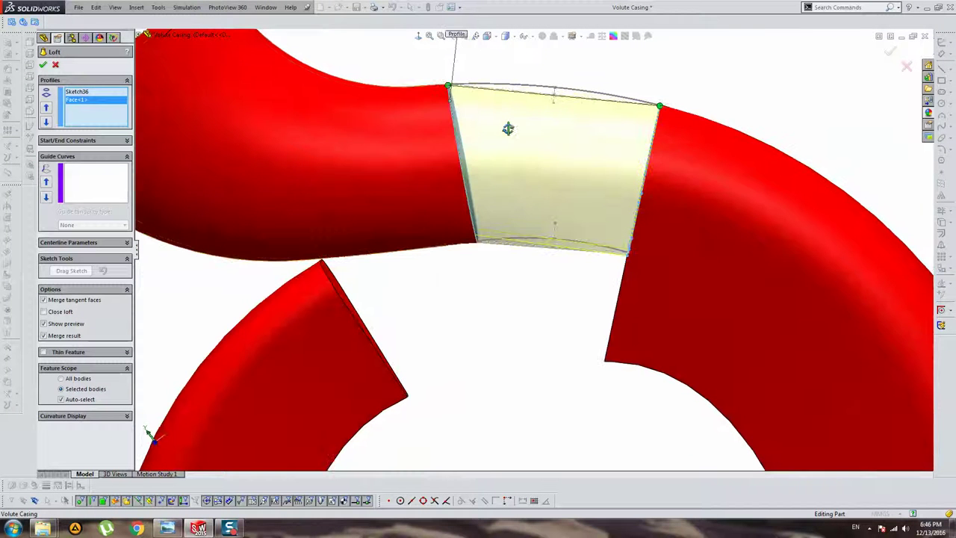
- Add the top and bottom edges as guide curves, influencing up to the next guide
left_click(541, 90)
left_click(566, 47)
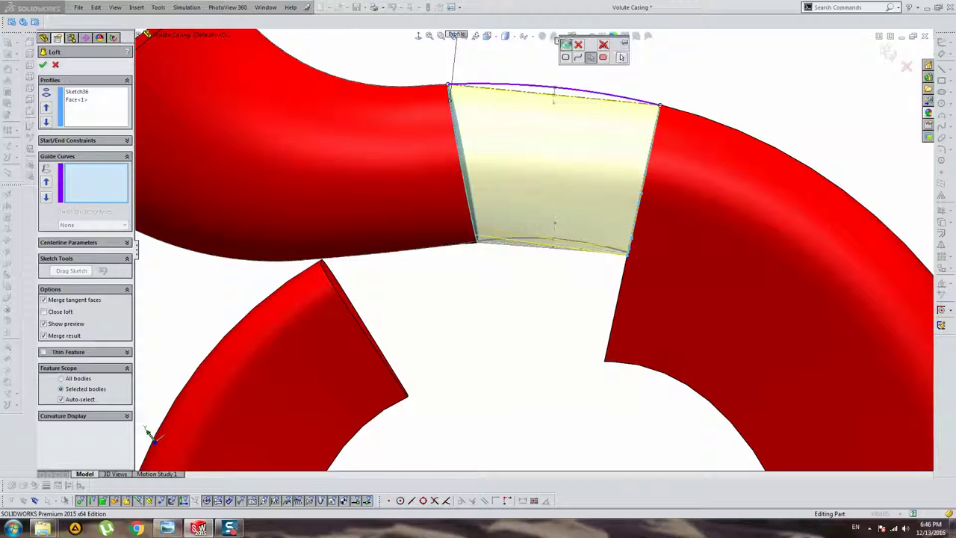
scroll(560, 250, "down", 2)
left_click(556, 245)
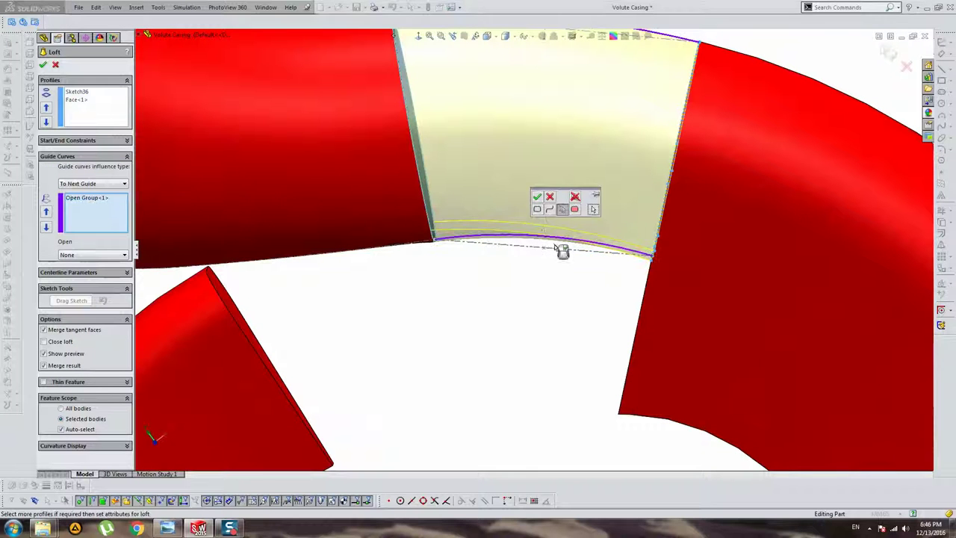
left_click(537, 197)
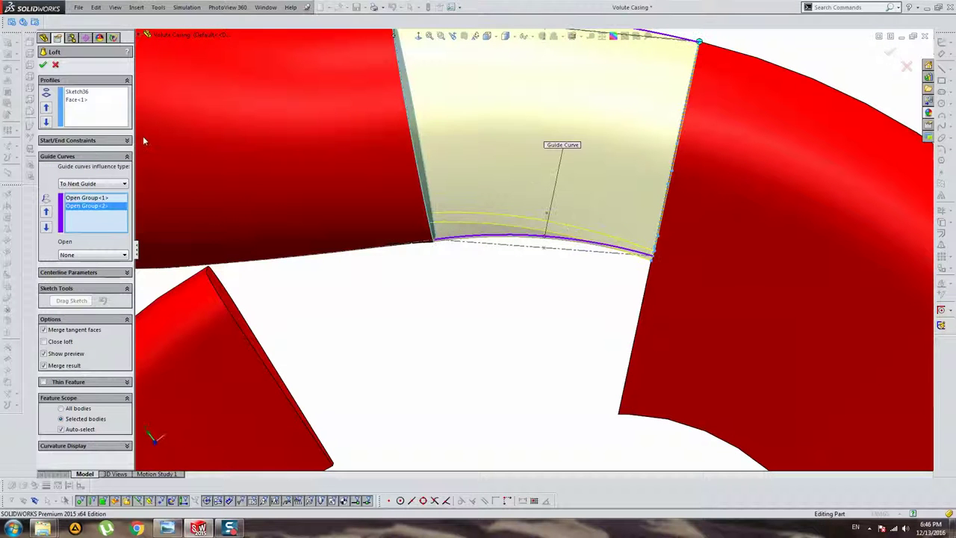
left_click(72, 184)
left_click(78, 187)
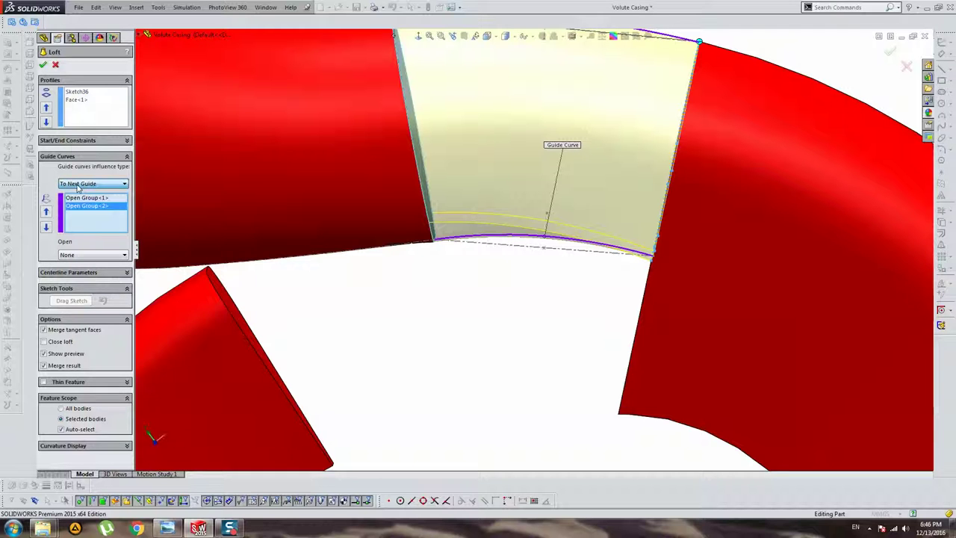
- Keep the start constraint None and set the end constraint to Tangency To Face
left_click(77, 142)
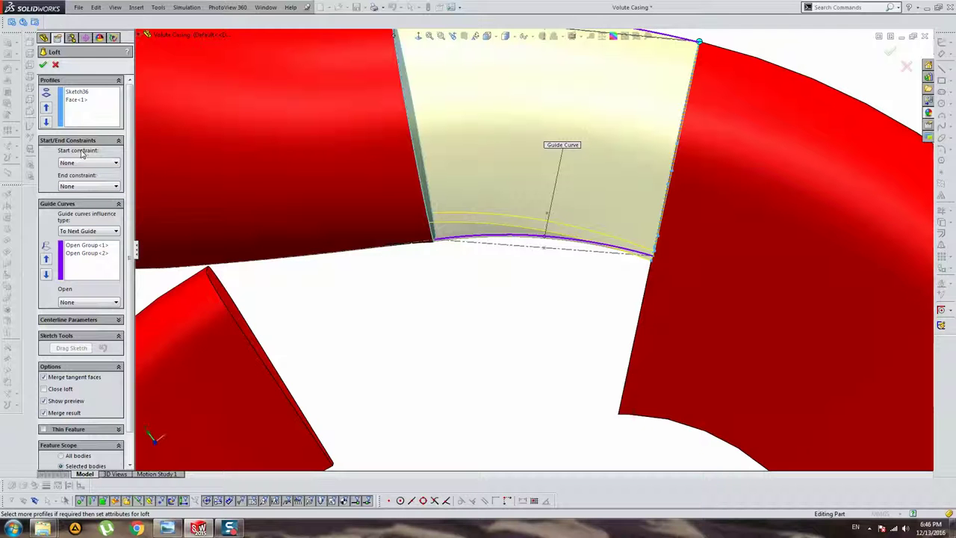
left_click(83, 163)
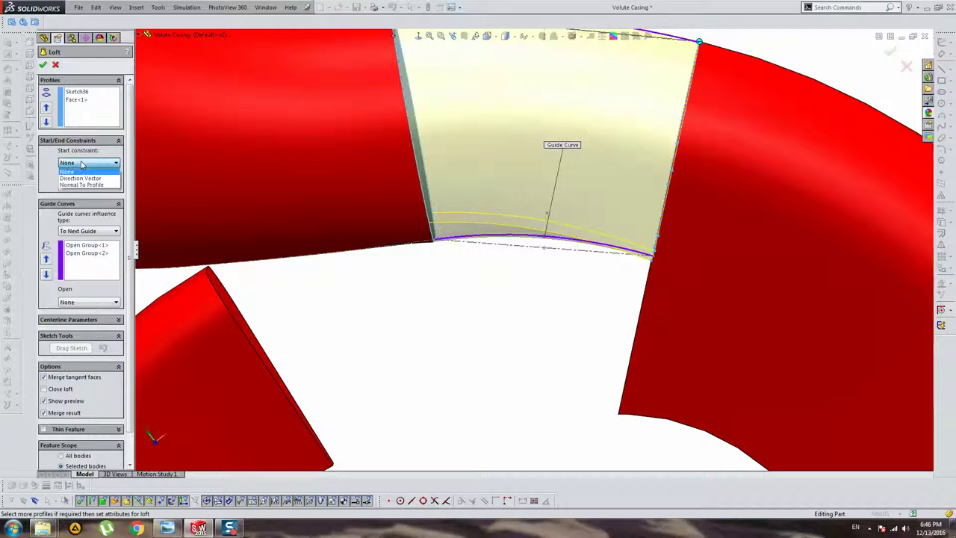
left_click(74, 171)
left_click(86, 186)
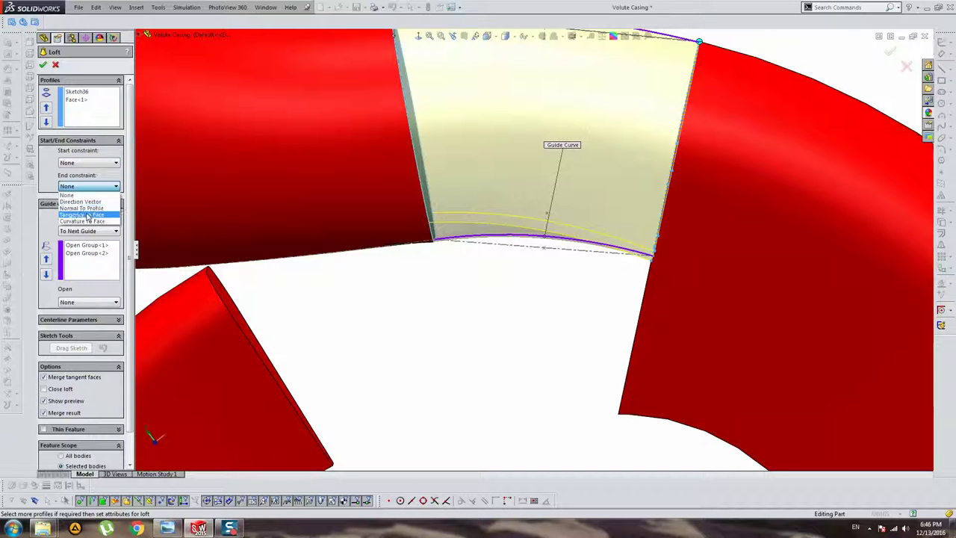
left_click(87, 216)
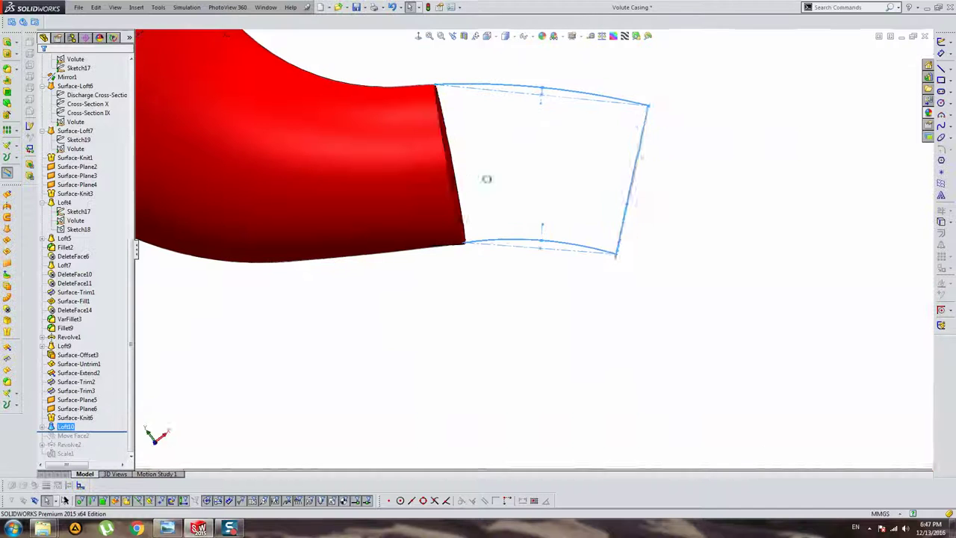
middle_click_drag(486, 177, 538, 200)
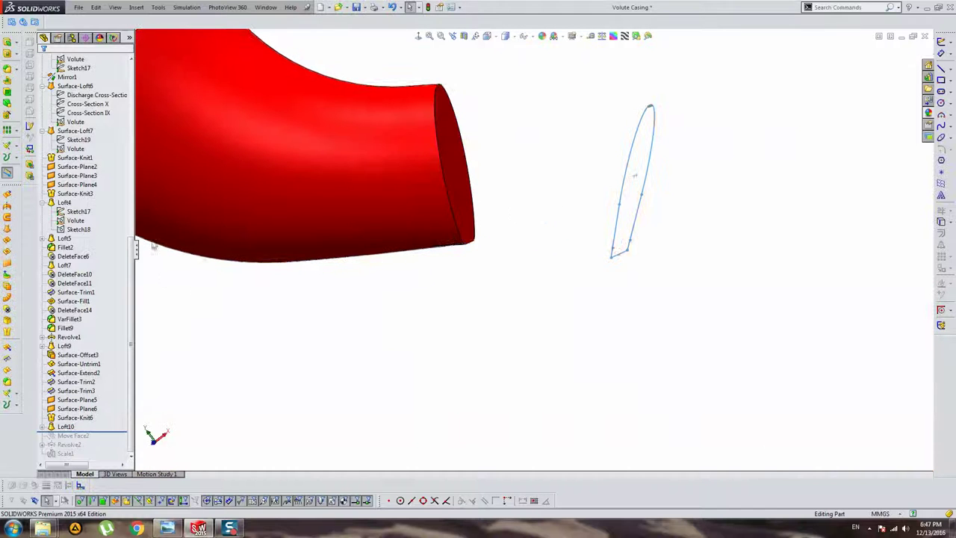
- Finish the connecting loft, check the Revolve1 and Surface-Knit6 bodies, and reopen Loft10 for editing
left_click(79, 86)
left_click_drag(132, 278, 133, 83)
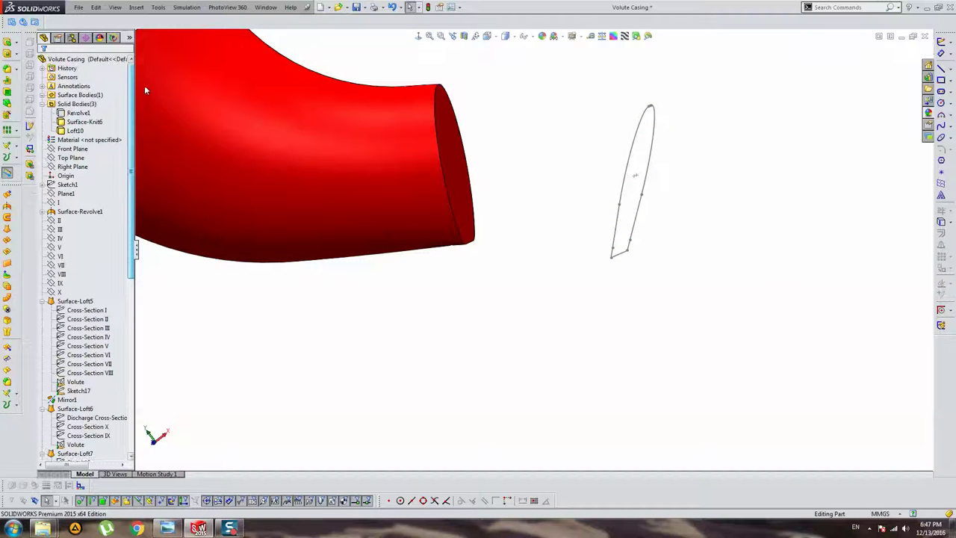
left_click(79, 113)
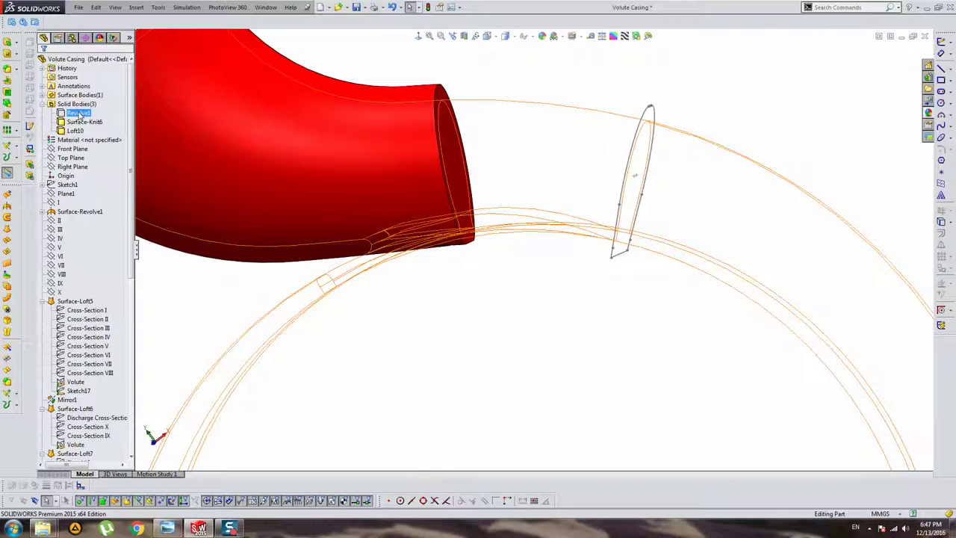
left_click(83, 122)
scroll(90, 336, "down", 10)
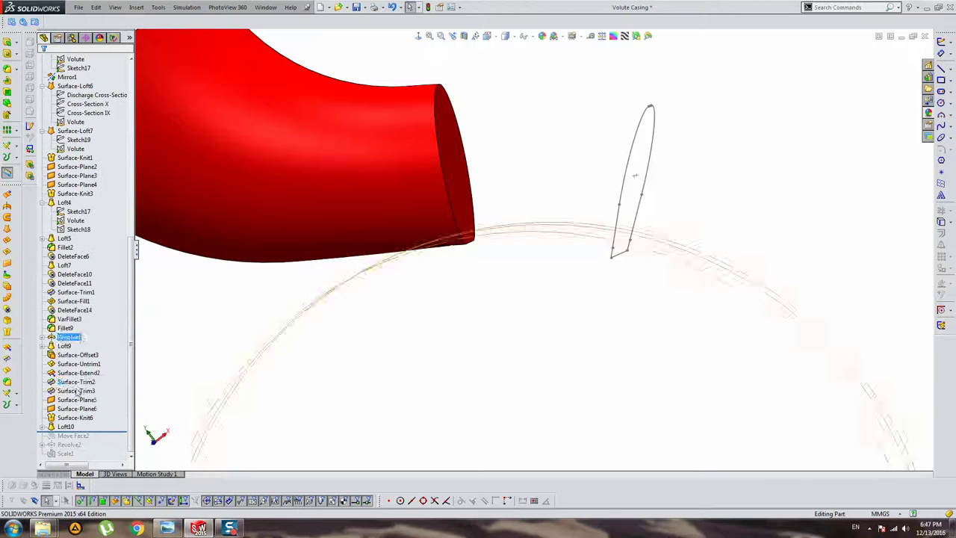
left_click(64, 427)
left_click(69, 404)
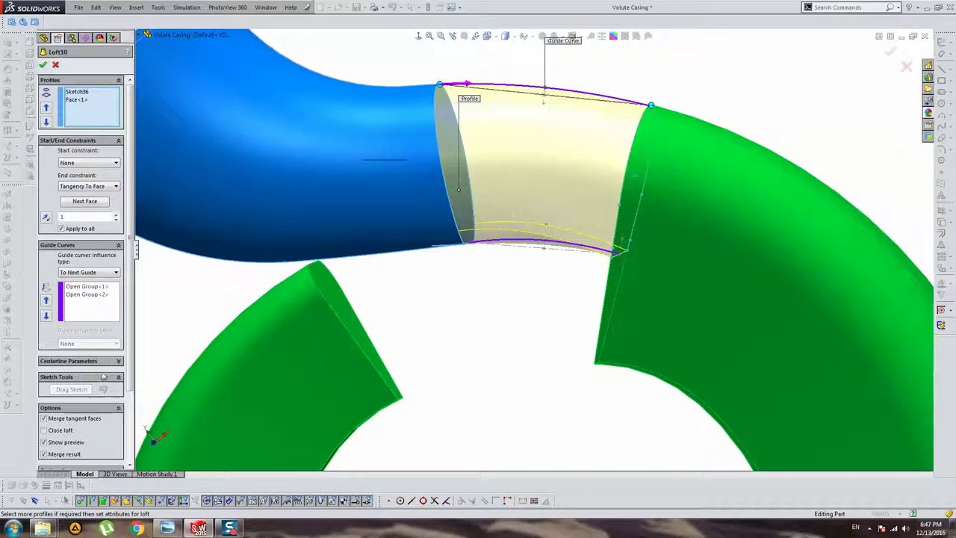
- Set Loft10's feature scope to the Surface-Knit6 and Loft9 bodies and accept the loft
scroll(106, 420, "down", 2)
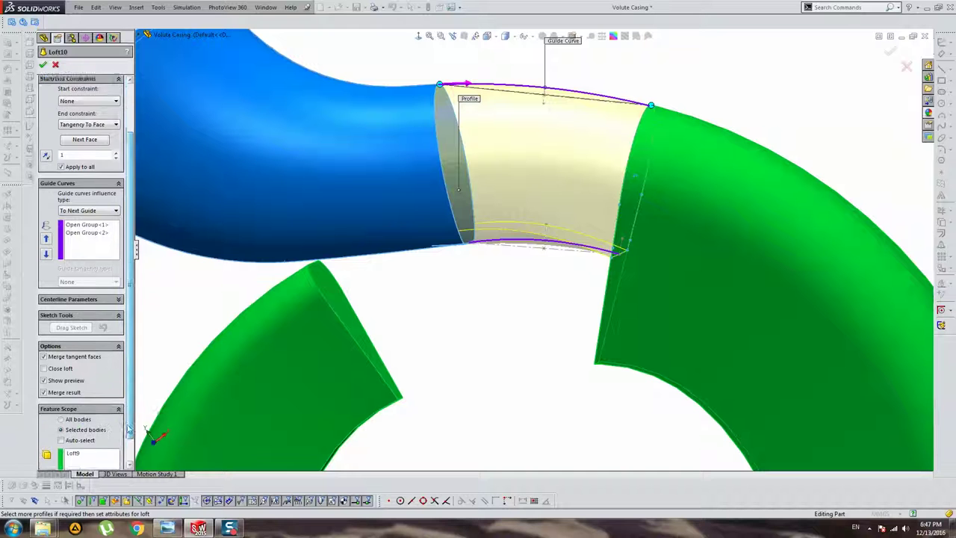
scroll(94, 412, "down", 2)
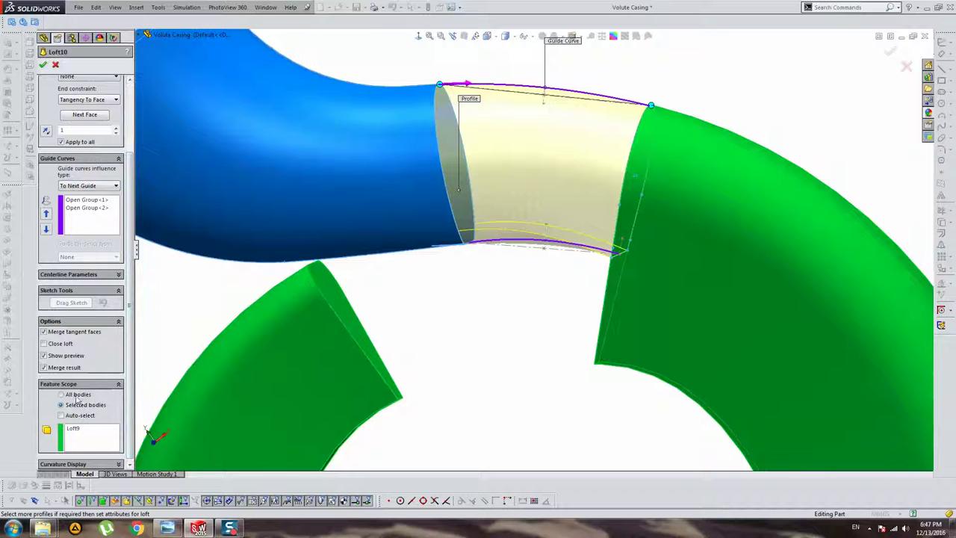
left_click(74, 429)
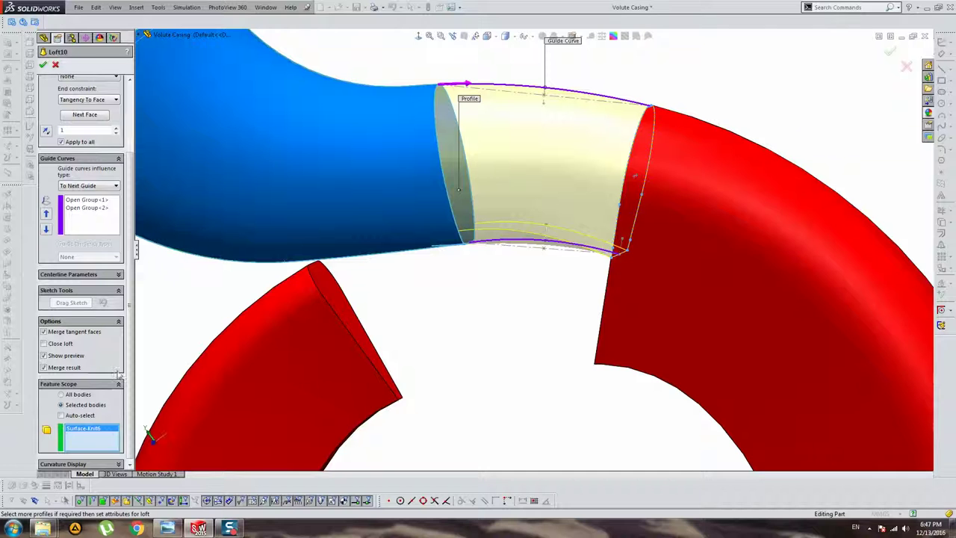
left_click(688, 203)
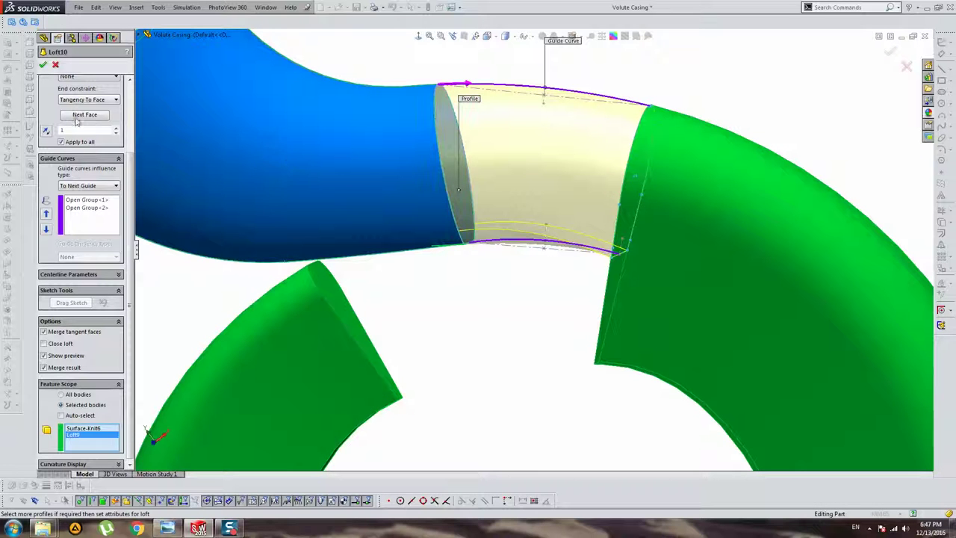
scroll(281, 162, "up", 3)
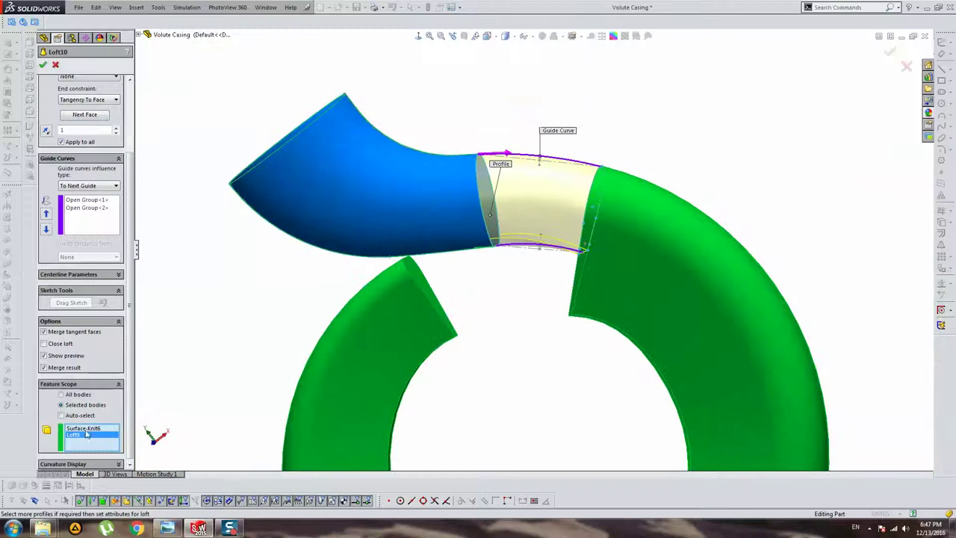
right_click(86, 434)
left_click(176, 445)
middle_click_drag(252, 206, 239, 216)
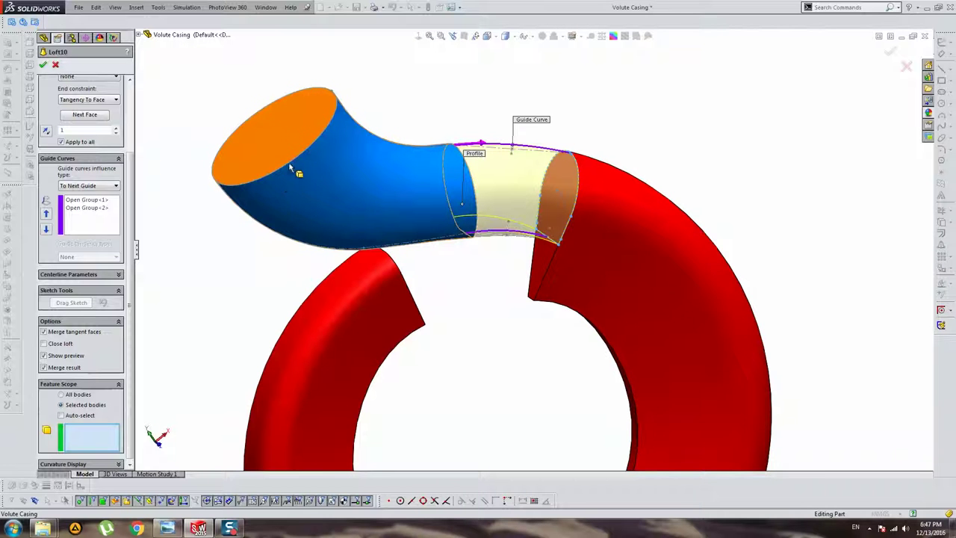
left_click(648, 244)
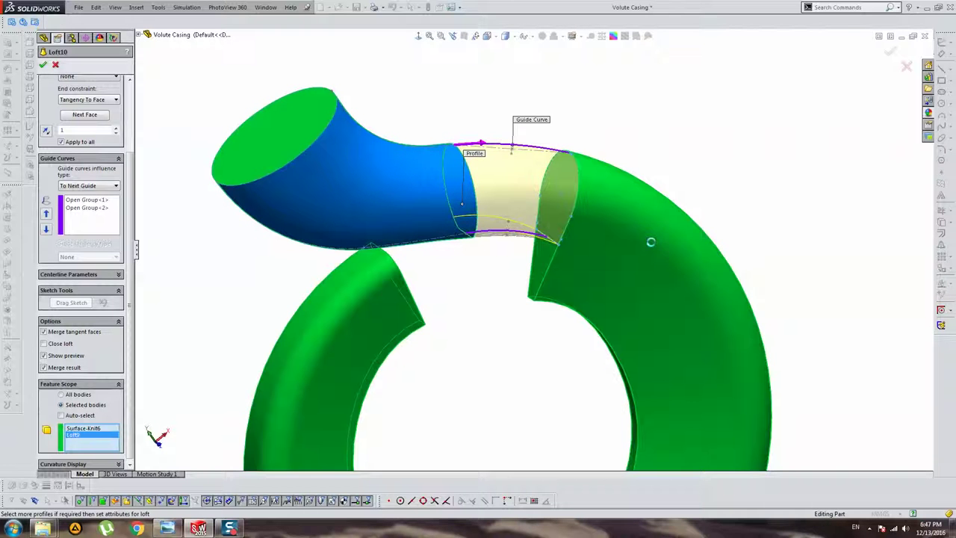
key("Return")
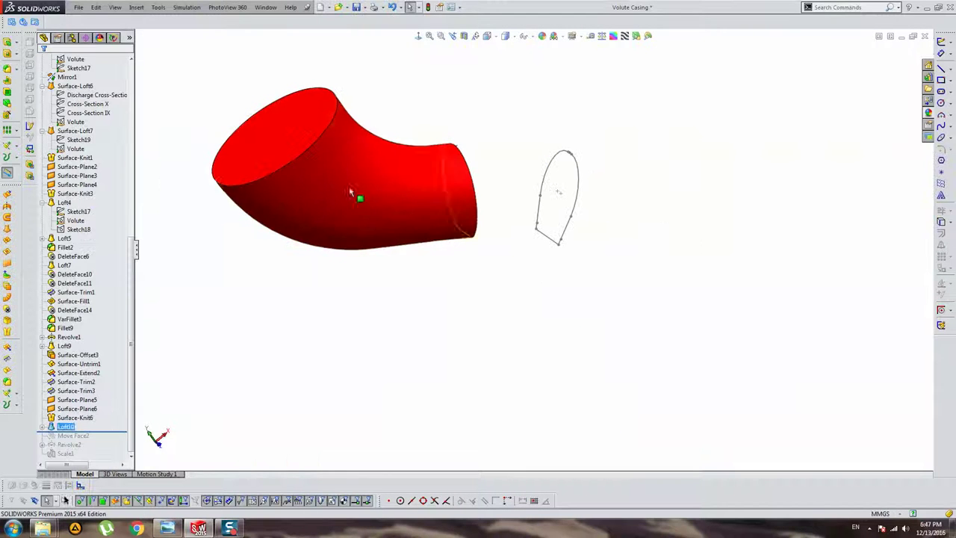
- Show and hide the Revolve1 volute body and check the Surface-Knit6 body under Solid Bodies
scroll(132, 276, "up", 10)
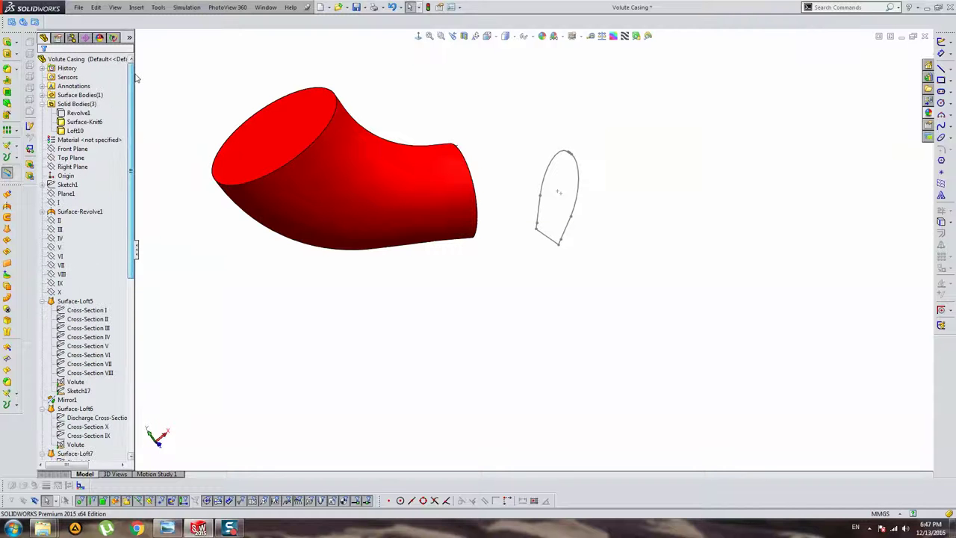
left_click(78, 113)
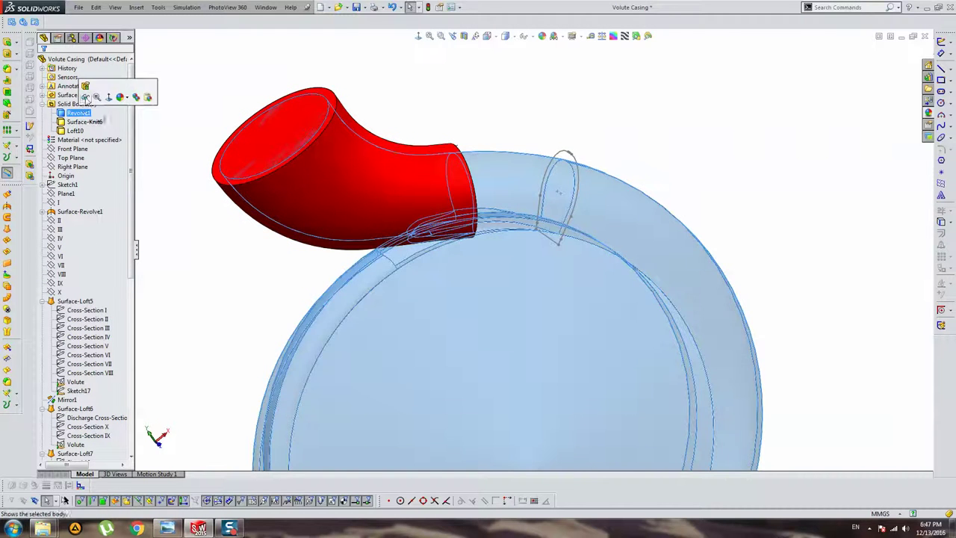
left_click(97, 96)
left_click(78, 113)
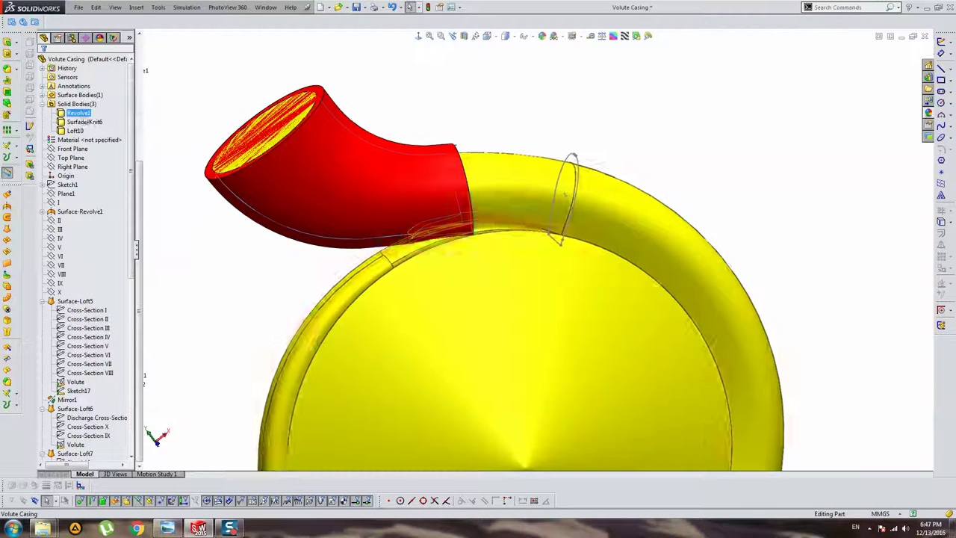
left_click(84, 122, "ctrl")
left_click(100, 96)
left_click(85, 123)
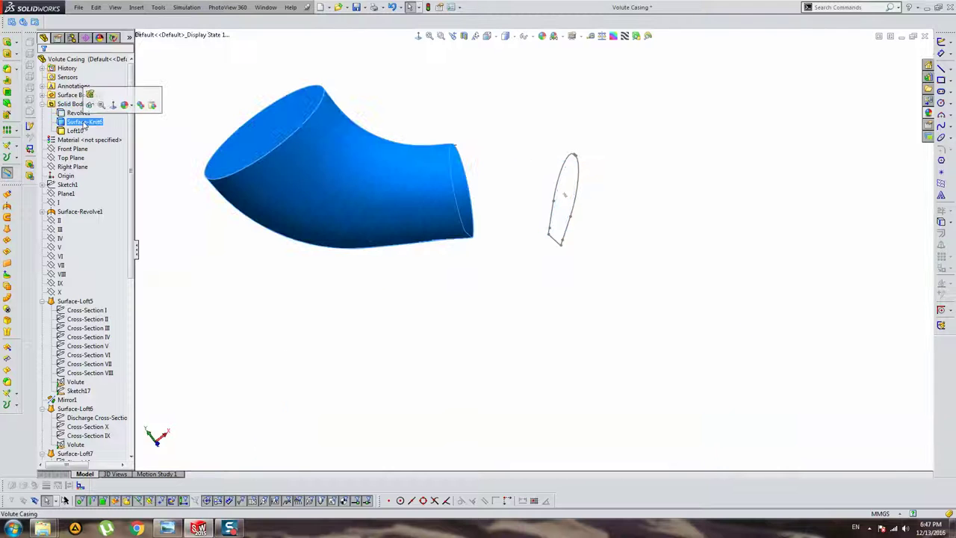
key("Escape")
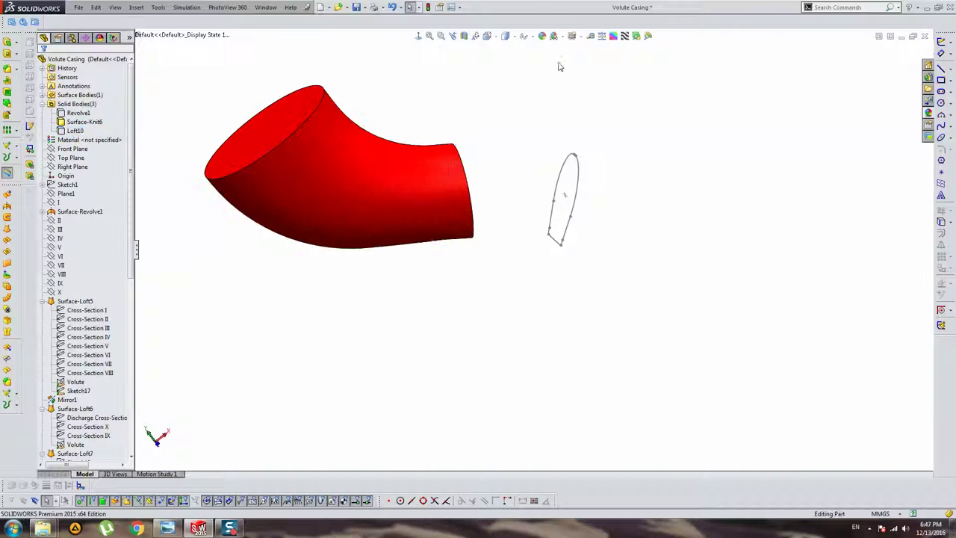
- Expand Loft10, hide its Sketch36 profile, and choose Edit Feature on Loft10
left_click(79, 131)
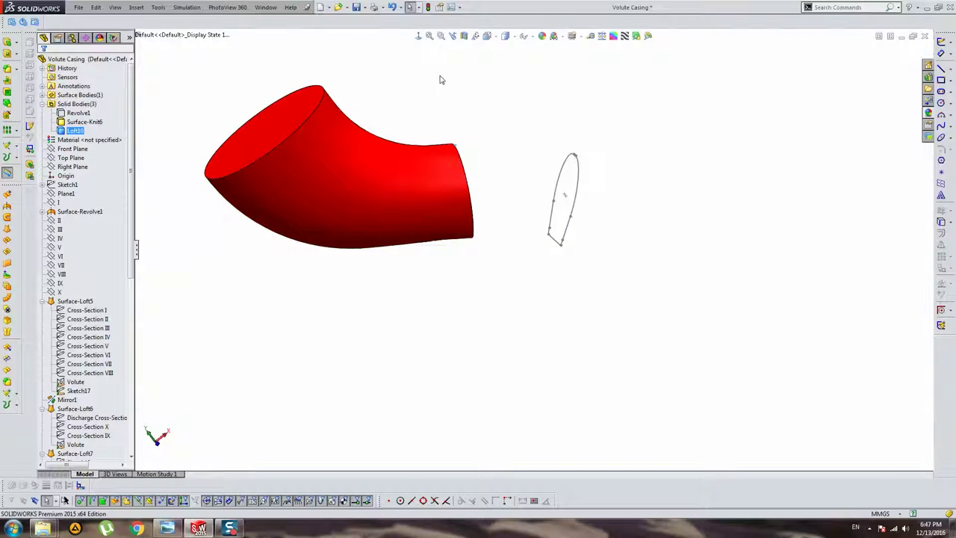
middle_click_drag(589, 185, 542, 184)
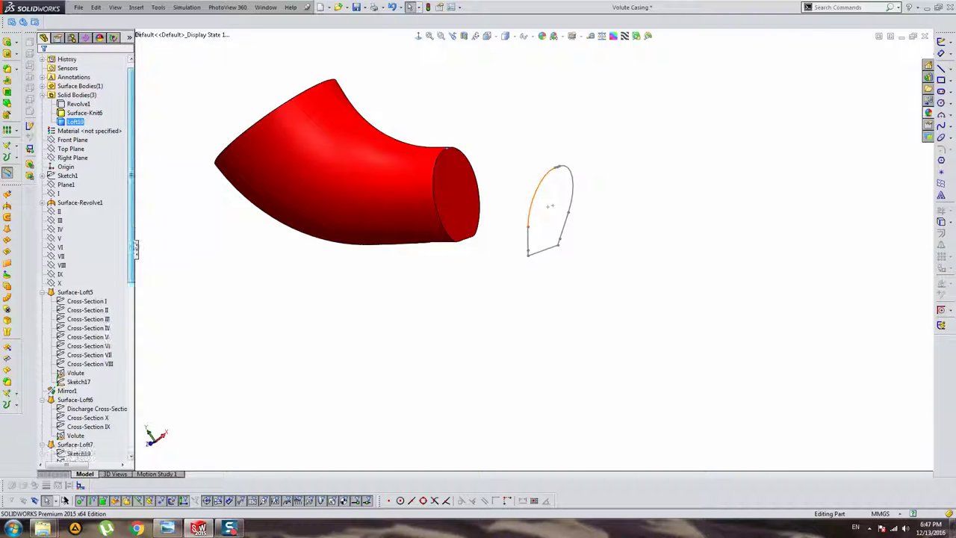
left_click(66, 426)
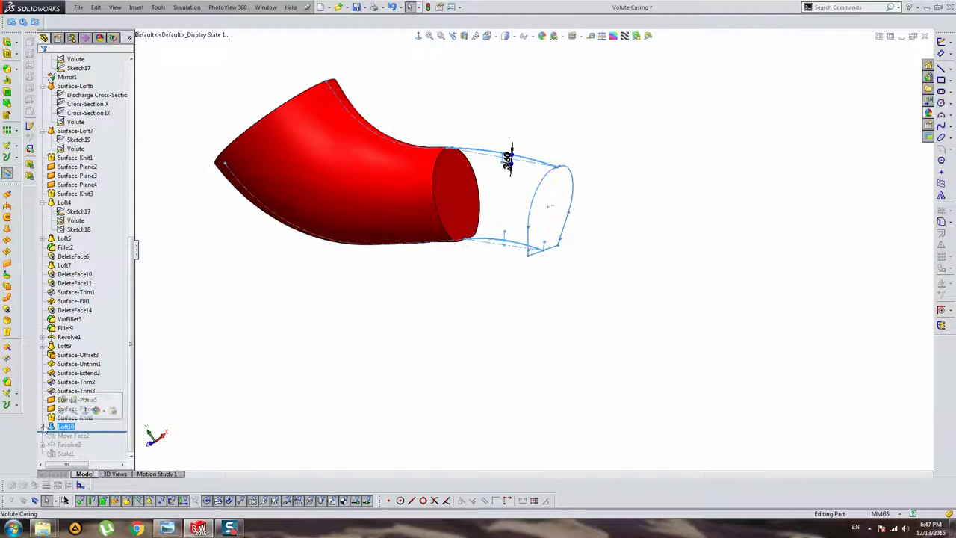
left_click(43, 429)
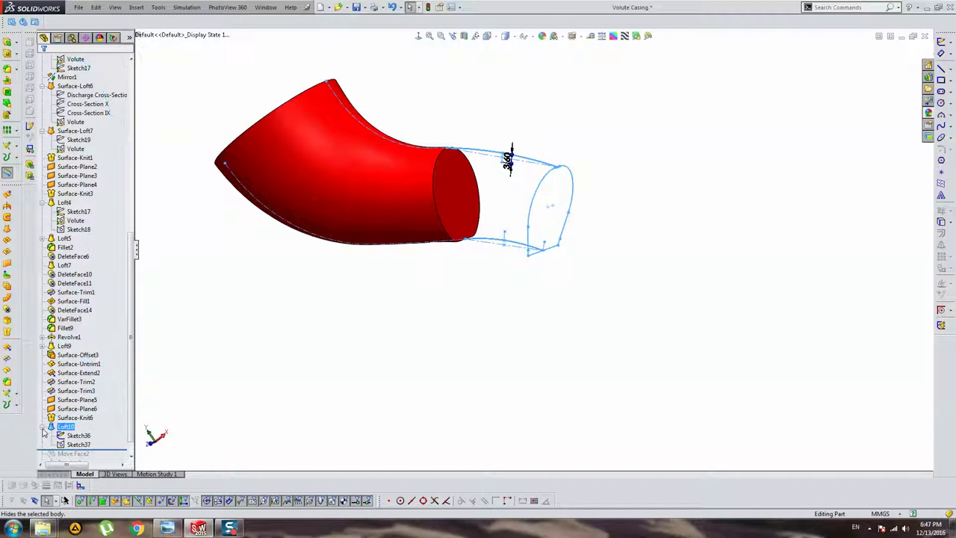
left_click(73, 438)
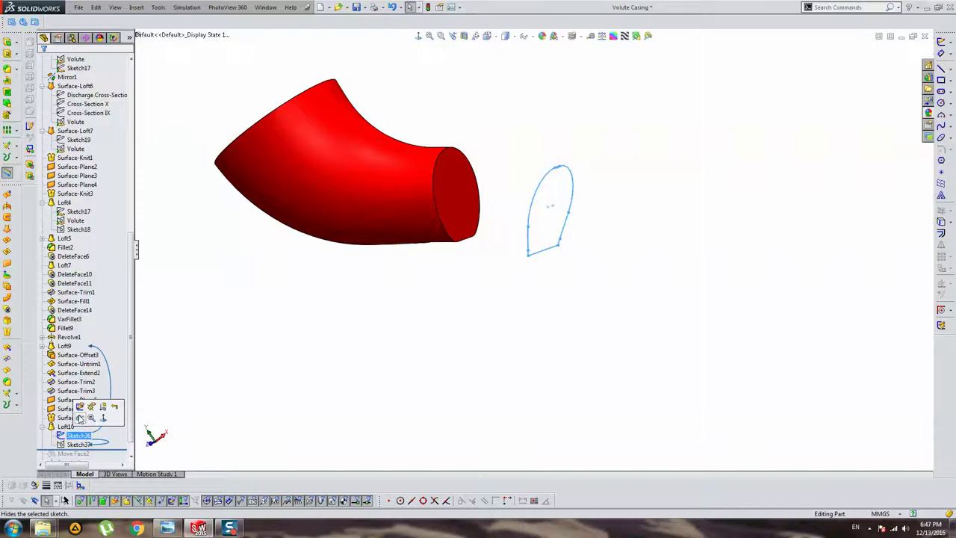
left_click(79, 418)
left_click(66, 427)
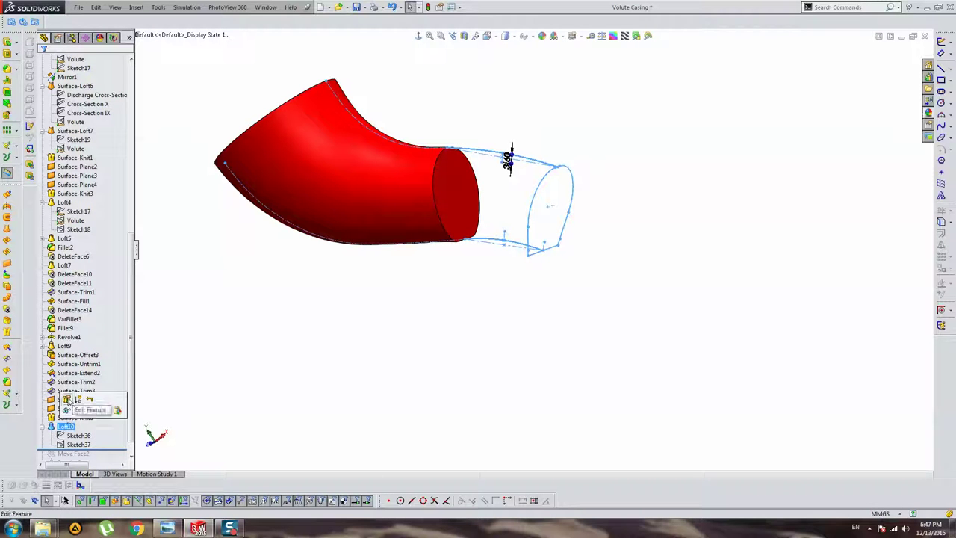
left_click(67, 400)
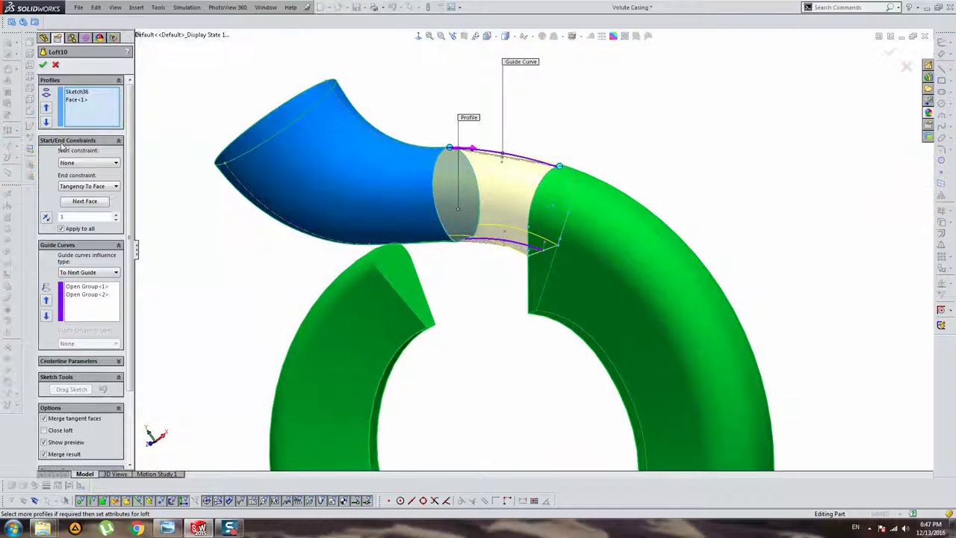
left_click(116, 186)
left_click(118, 192)
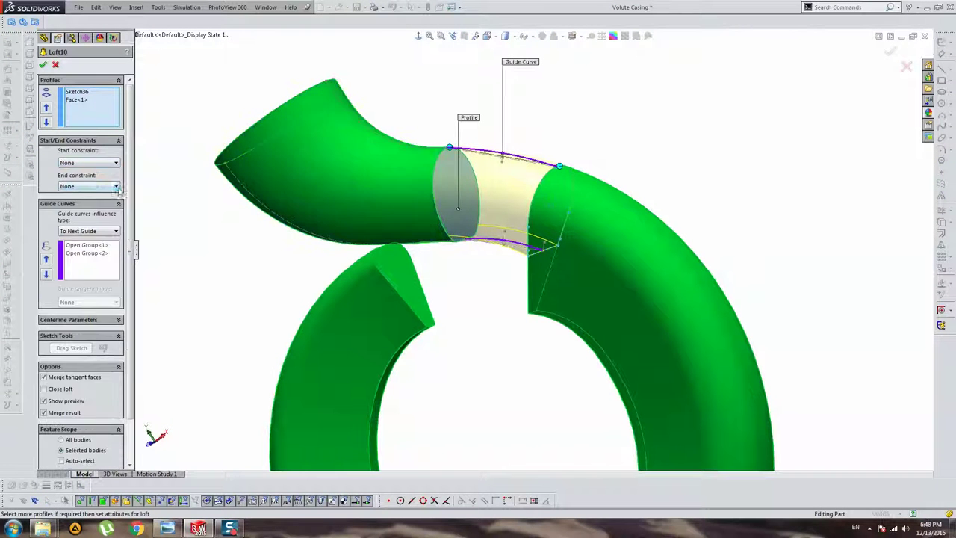
left_click(43, 64)
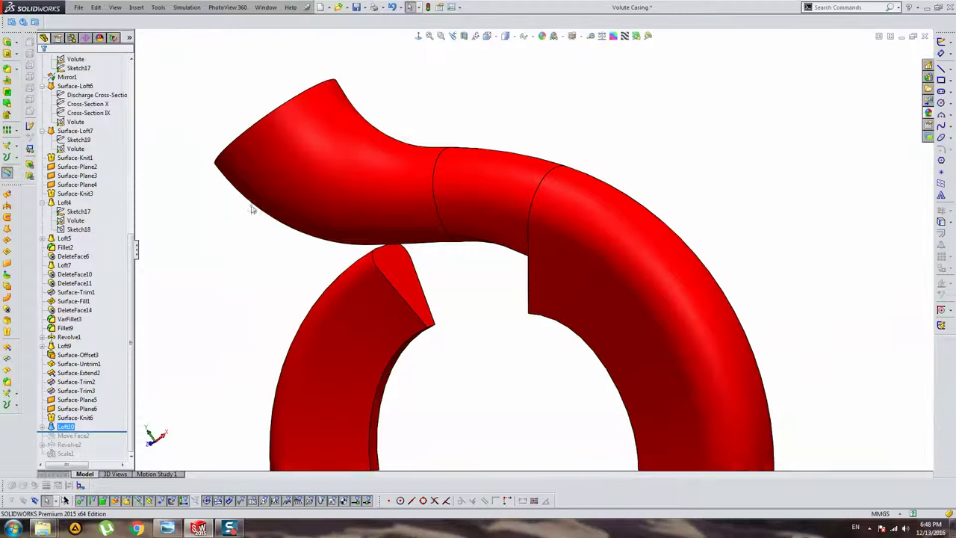
scroll(418, 183, "down", 3)
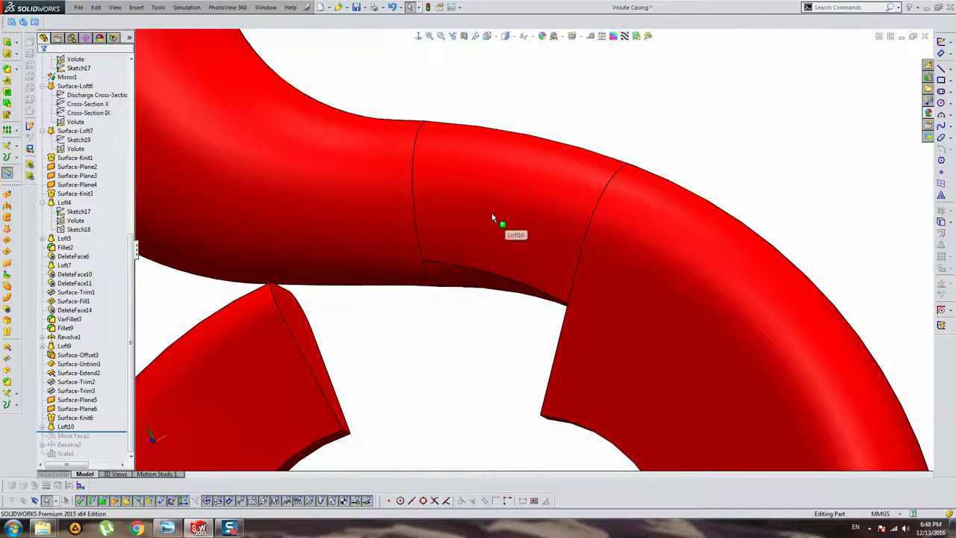
scroll(431, 135, "up", 3)
scroll(448, 128, "down", 3)
scroll(506, 235, "down", 2)
scroll(521, 257, "up", 1)
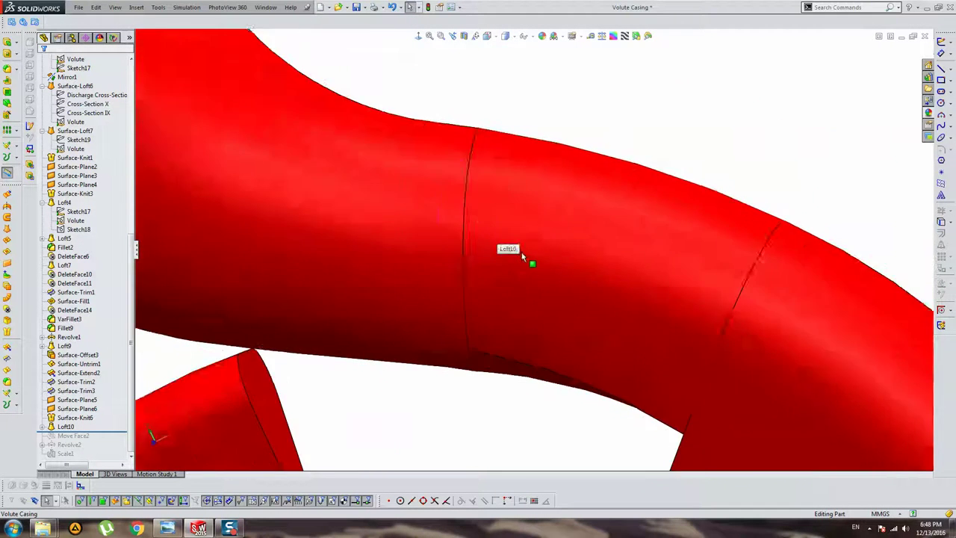
scroll(522, 257, "up", 3)
mouse_move(558, 249)
middle_mouse_down()
mouse_move(531, 101)
mouse_move(491, 207)
middle_mouse_up()
scroll(527, 196, "down", 3)
scroll(459, 241, "down", 3)
scroll(406, 187, "down", 2)
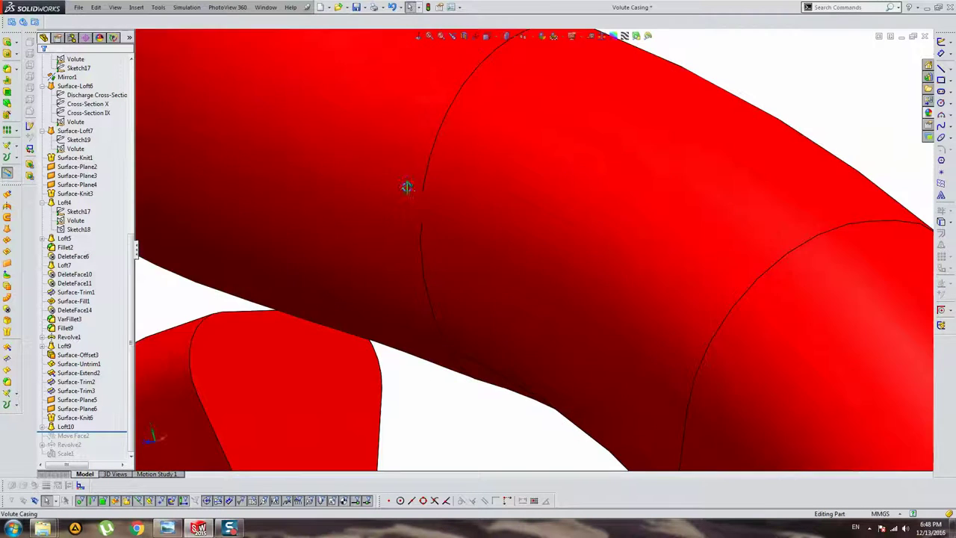
scroll(438, 235, "down", 3)
scroll(456, 198, "up", 2)
scroll(441, 224, "down", 2)
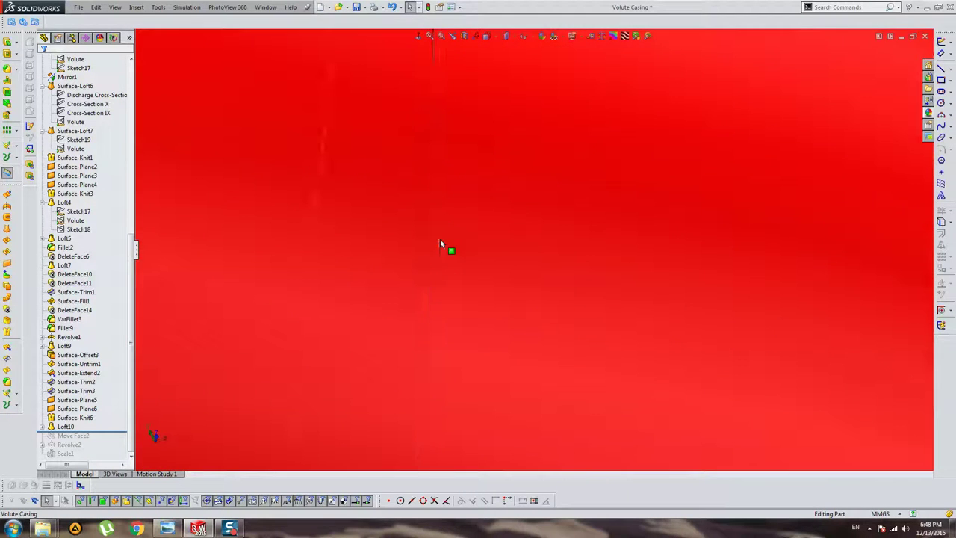
scroll(448, 224, "up", 2)
scroll(515, 243, "up", 2)
scroll(552, 298, "up", 2)
mouse_move(557, 306)
middle_mouse_down()
mouse_move(591, 198)
mouse_move(565, 386)
mouse_move(538, 324)
mouse_move(597, 335)
middle_mouse_up()
scroll(555, 314, "down", 3)
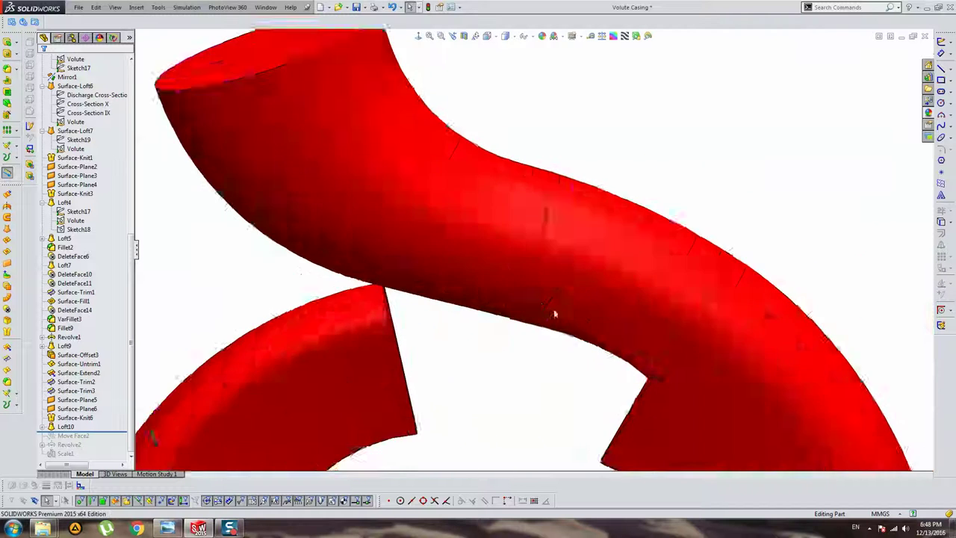
scroll(554, 314, "up", 3)
mouse_move(483, 231)
middle_mouse_down()
mouse_move(609, 202)
mouse_move(825, 321)
middle_mouse_up()
- Close the NOD32 antivirus pop-up and zoom around the volute's scroll-to-tube junction
left_click(778, 435)
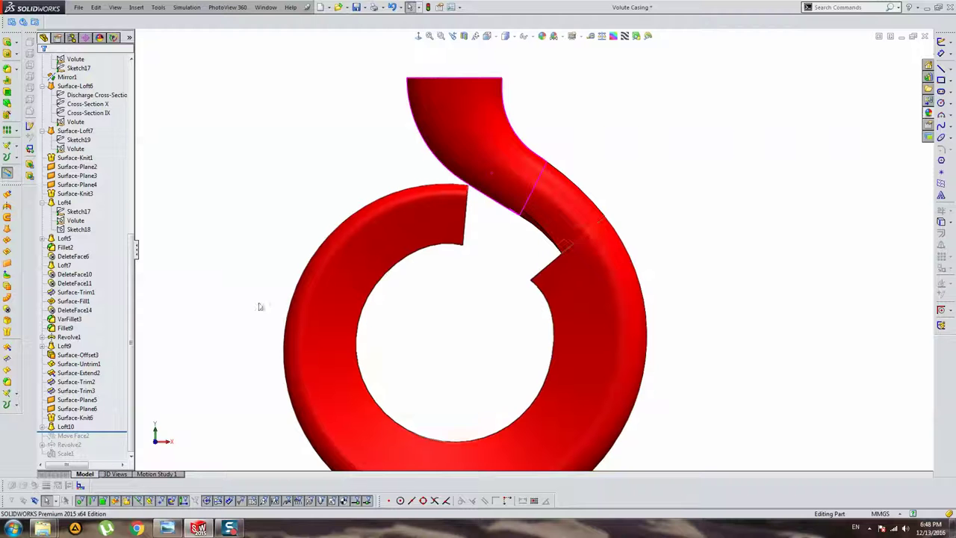
scroll(525, 229, "down", 5)
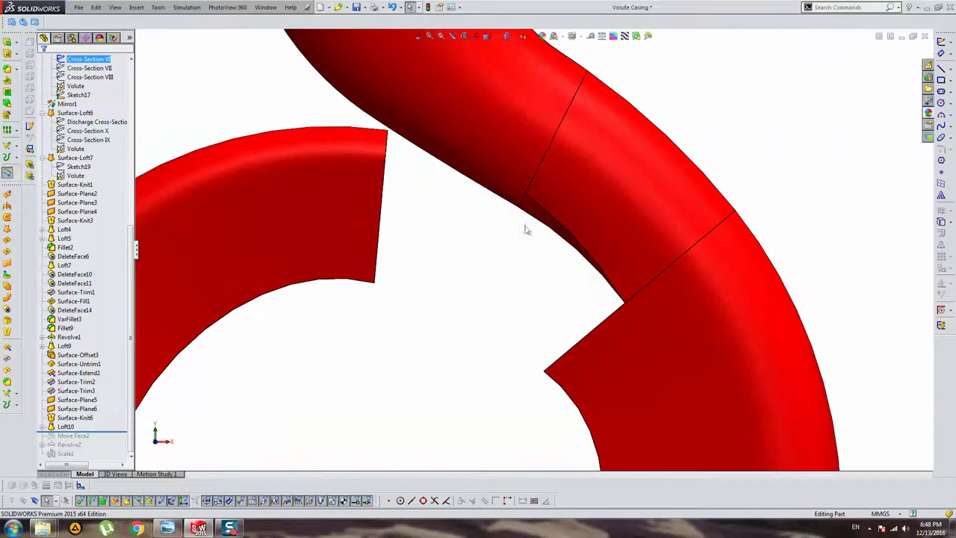
scroll(520, 225, "up", 2)
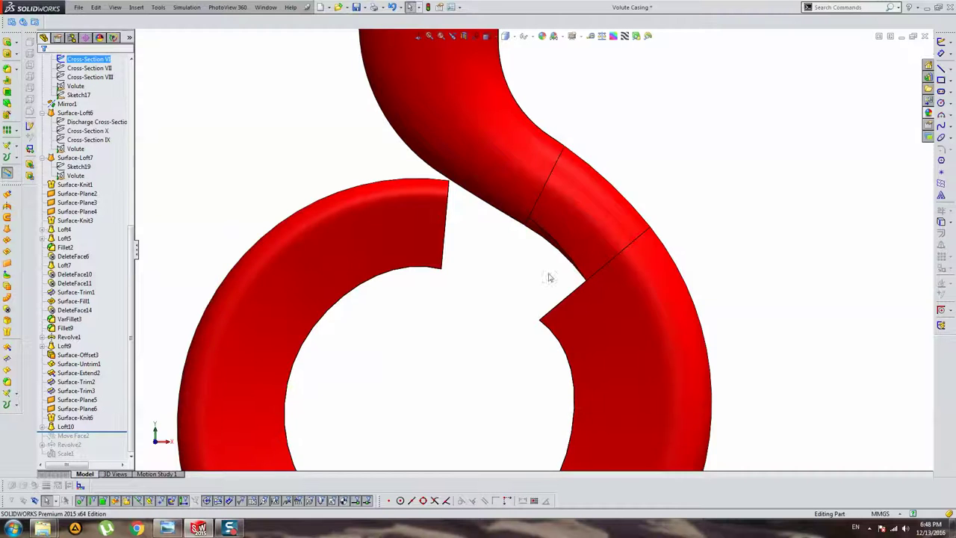
scroll(548, 276, "up", 3)
scroll(523, 277, "up", 2)
scroll(519, 277, "down", 2)
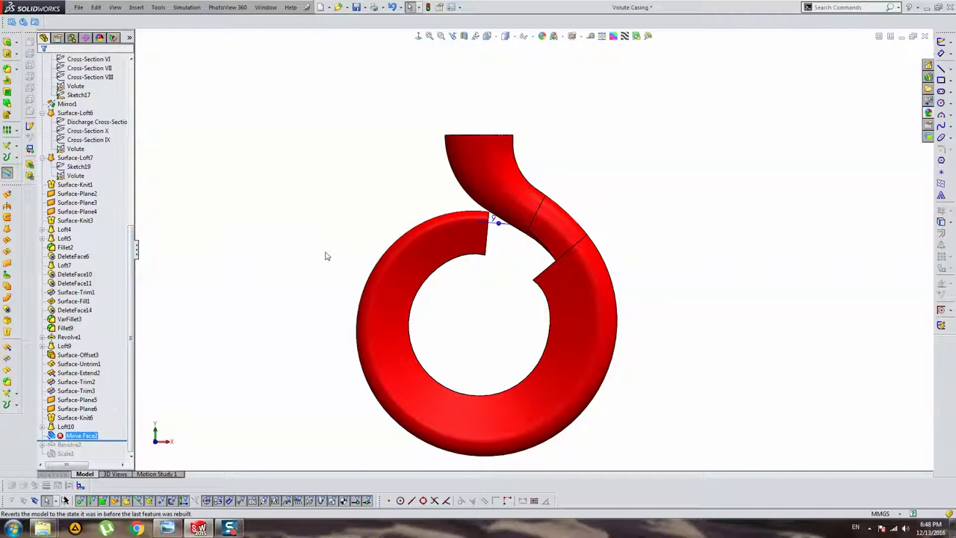
- Delete the Move Face2 feature from the volute casing and confirm the deletion
key("Delete")
key("Return")
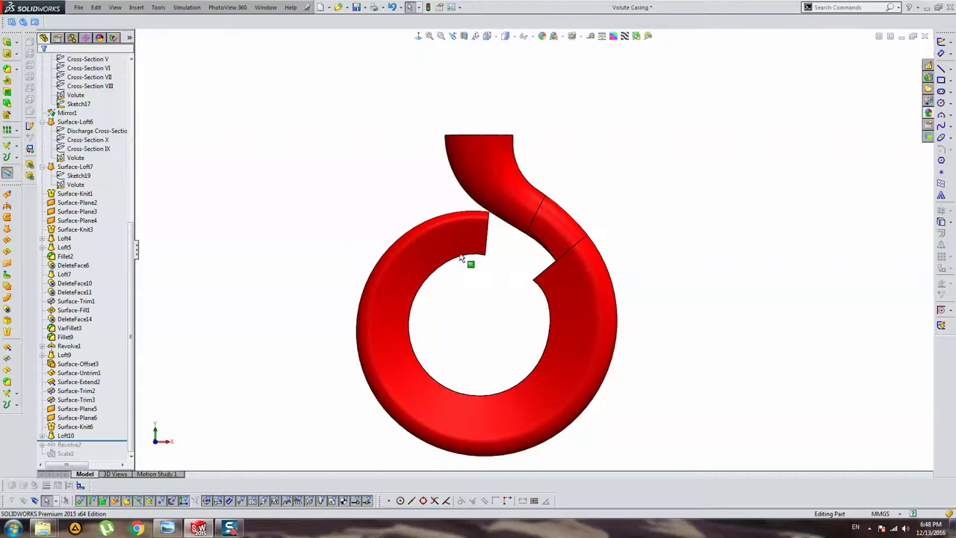
mouse_move(461, 259)
middle_mouse_down()
mouse_move(640, 292)
mouse_move(570, 291)
mouse_move(555, 257)
mouse_move(587, 277)
mouse_move(544, 267)
mouse_move(557, 276)
middle_mouse_up()
scroll(554, 254, "up", 3)
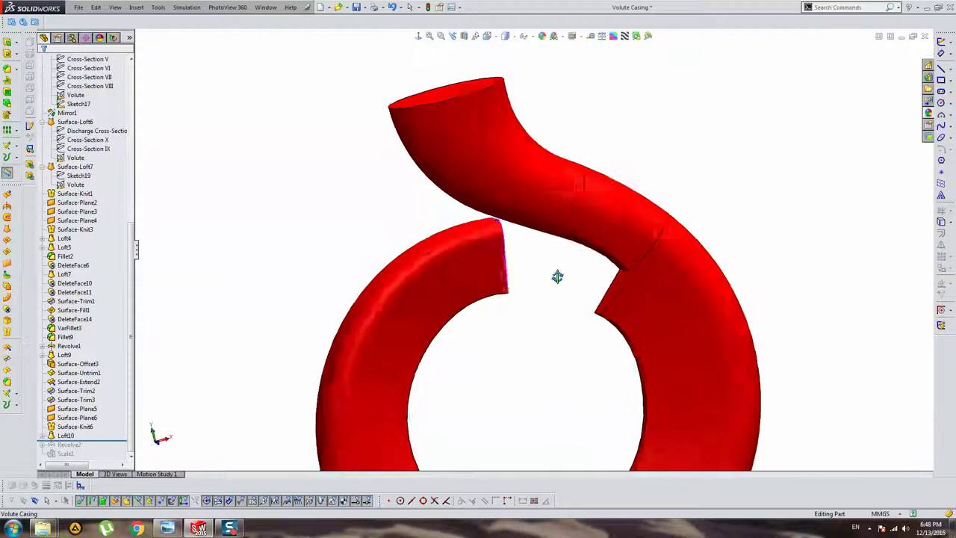
scroll(557, 276, "up", 3)
- Select the seam's cut face to display Loft9's profiles, orbiting to examine the seam
left_click(597, 273)
scroll(465, 252, "up", 1)
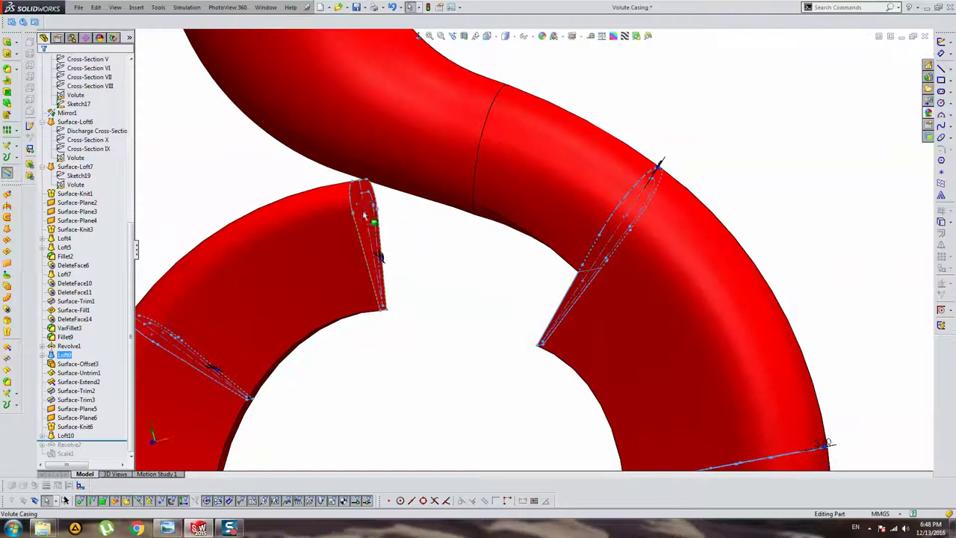
left_click(467, 244)
middle_click_drag(468, 243, 599, 280)
middle_click_drag(430, 291, 395, 220)
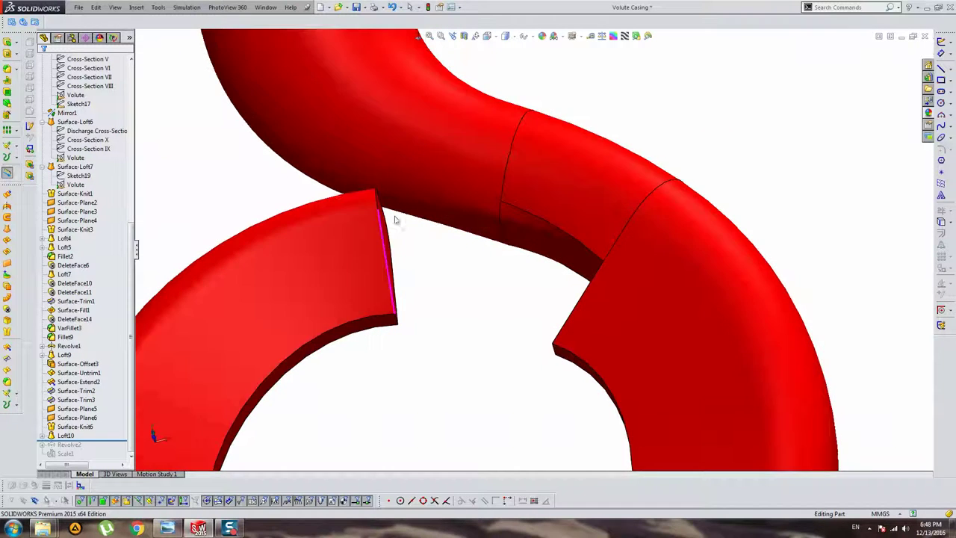
scroll(463, 261, "down", 3)
mouse_move(527, 306)
middle_mouse_down()
mouse_move(467, 249)
mouse_move(421, 279)
middle_mouse_up()
scroll(448, 235, "up", 2)
left_click(460, 254)
scroll(630, 279, "up", 2)
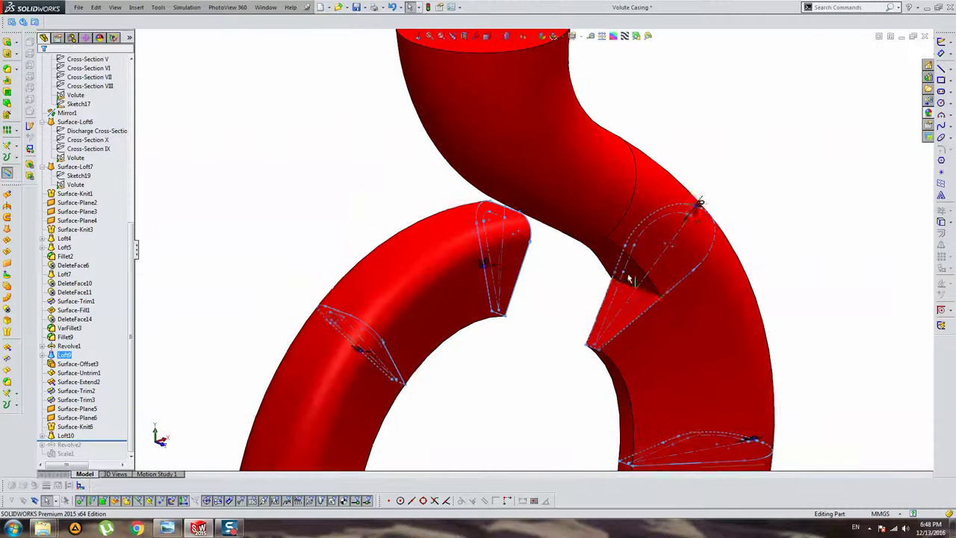
scroll(510, 284, "down", 3)
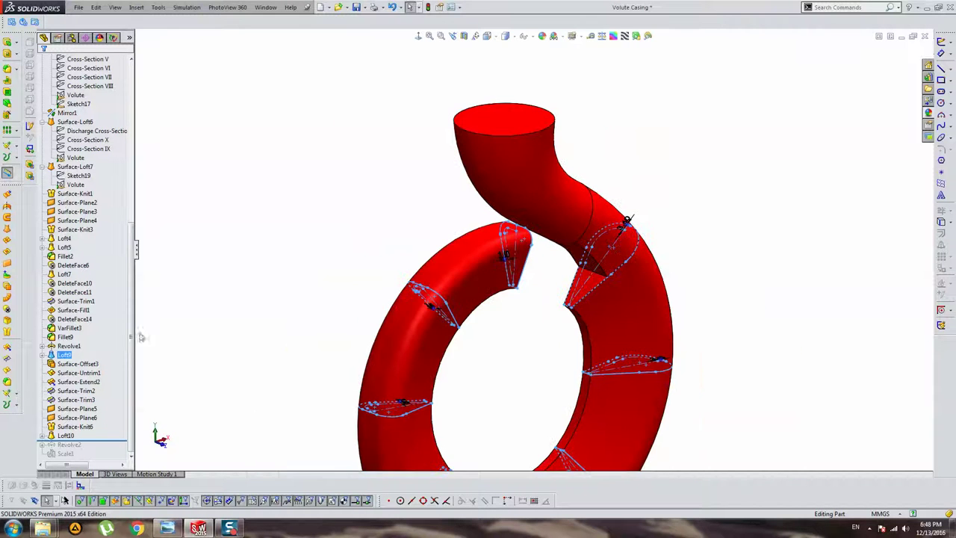
- Inspect the ring gap and discharge pipe's open end, then collapse Surface-Loft7
left_click(297, 304)
mouse_move(297, 303)
middle_mouse_down()
mouse_move(459, 214)
mouse_move(487, 221)
mouse_move(534, 262)
middle_mouse_up()
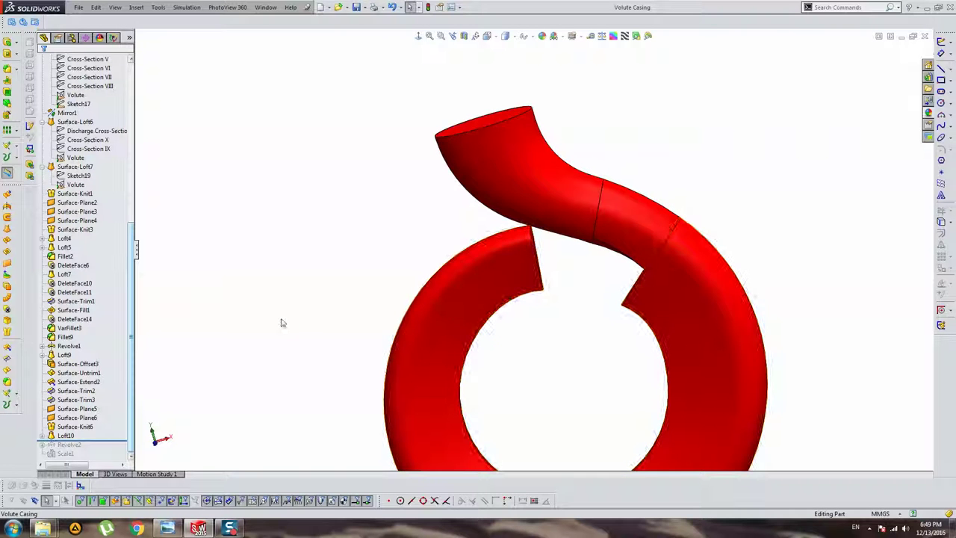
mouse_move(454, 309)
middle_mouse_down()
mouse_move(513, 294)
mouse_move(536, 307)
mouse_move(503, 271)
mouse_move(469, 273)
middle_mouse_up()
scroll(625, 281, "down", 3)
scroll(624, 281, "up", 3)
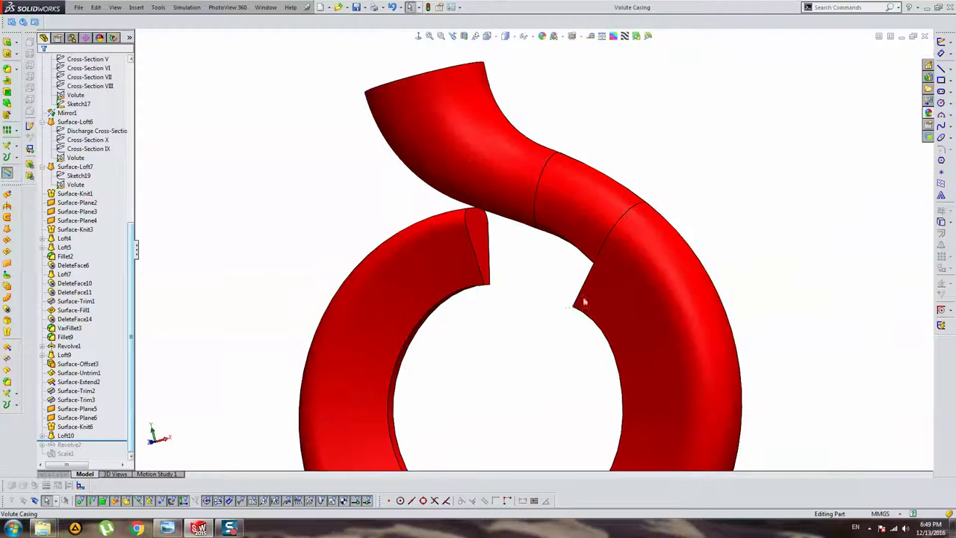
middle_click_drag(581, 299, 563, 292)
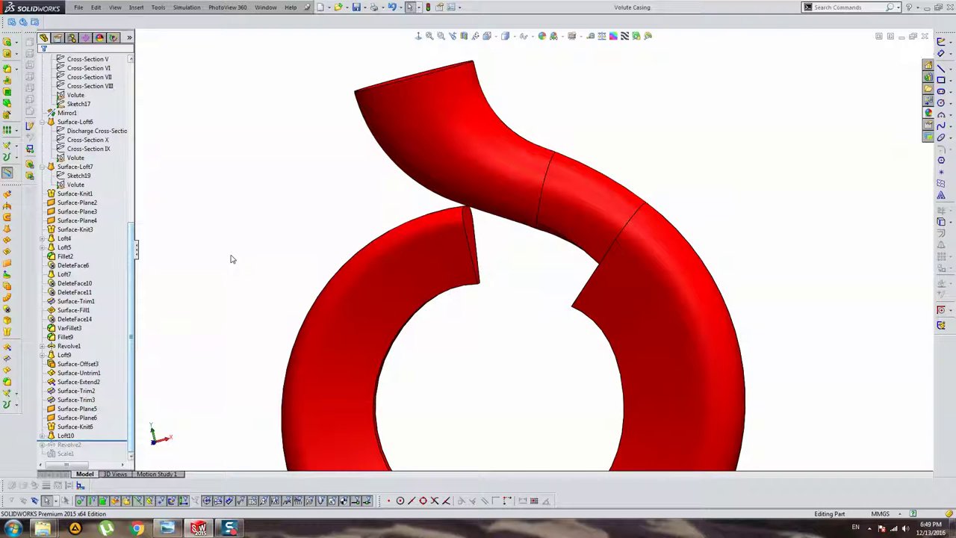
left_click(42, 166)
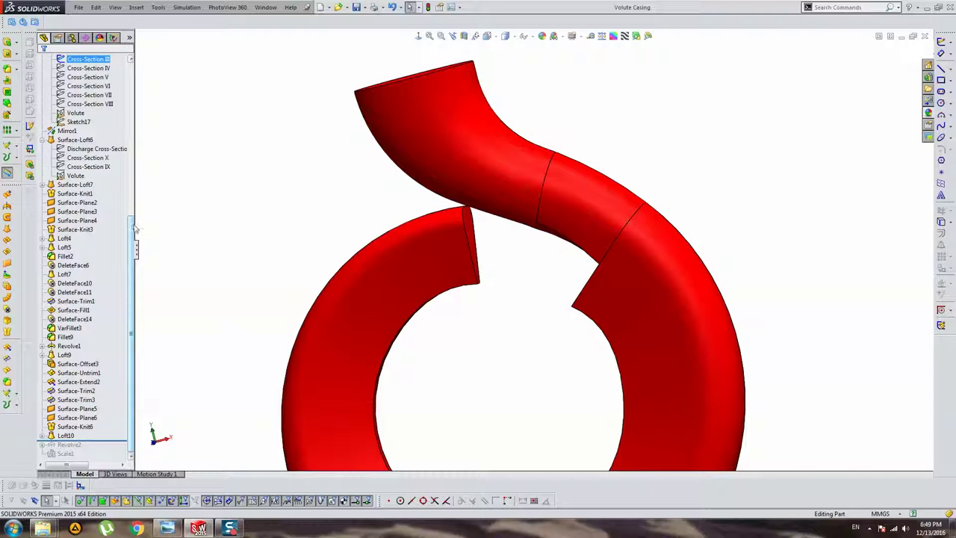
scroll(135, 230, "up", 10)
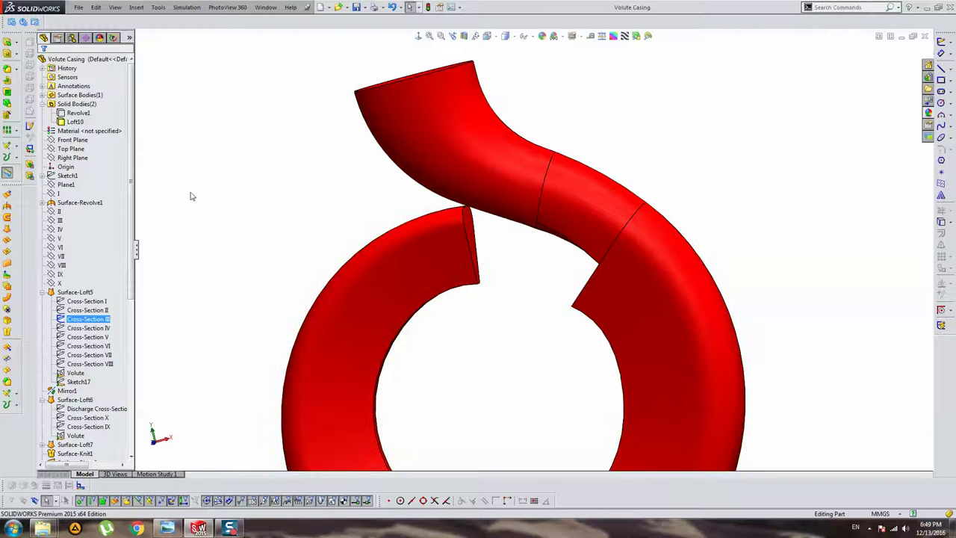
- Start a sketch on the Front Plane and create intersection curves from the two seam faces
left_click(72, 140)
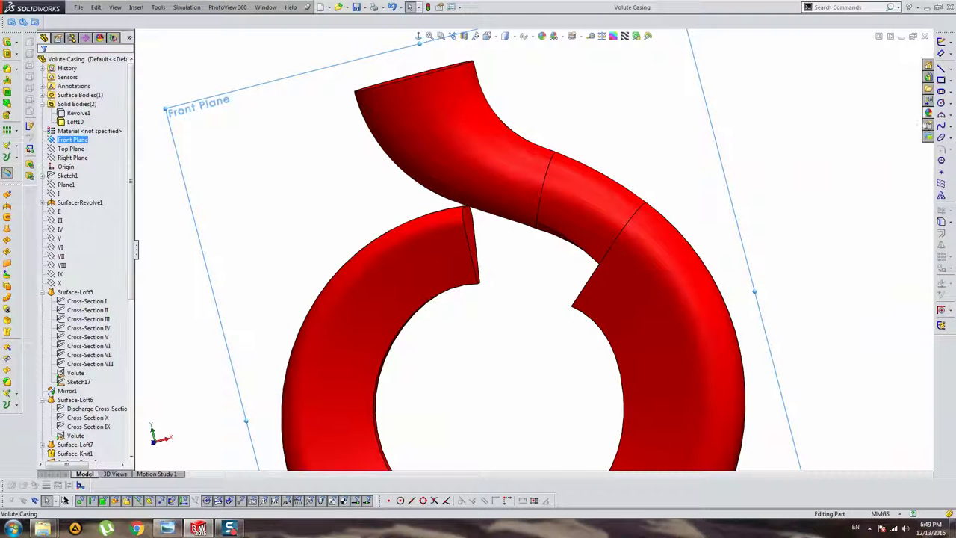
left_click(940, 43)
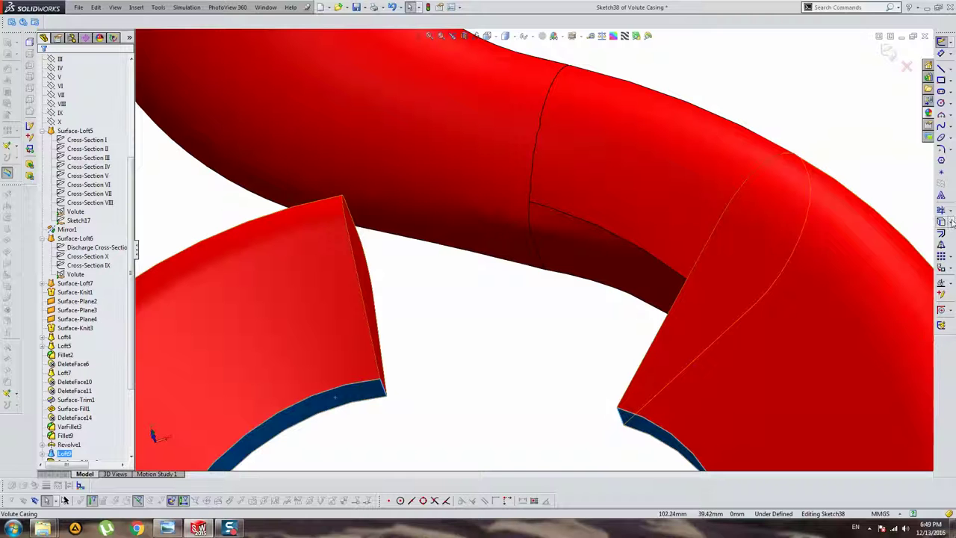
left_click(893, 231)
key("f")
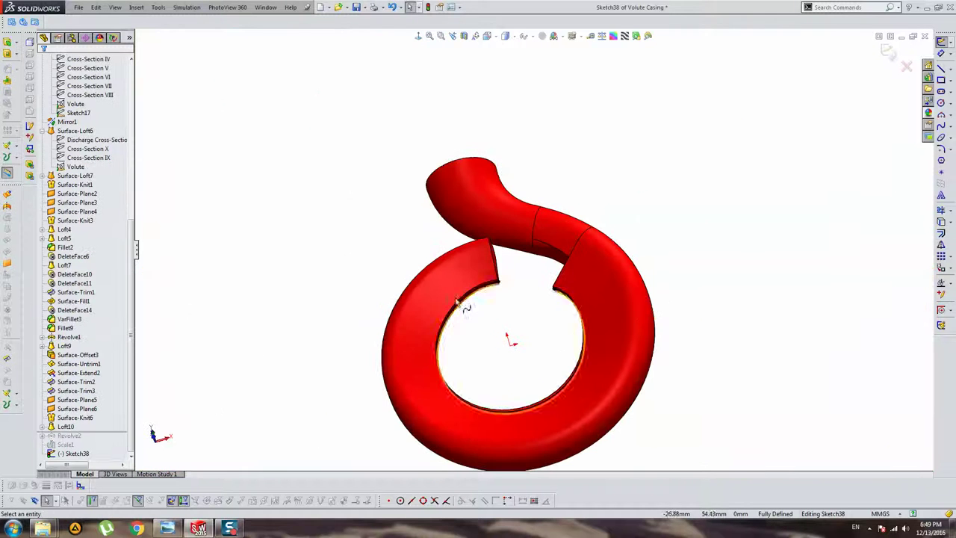
left_click(418, 35)
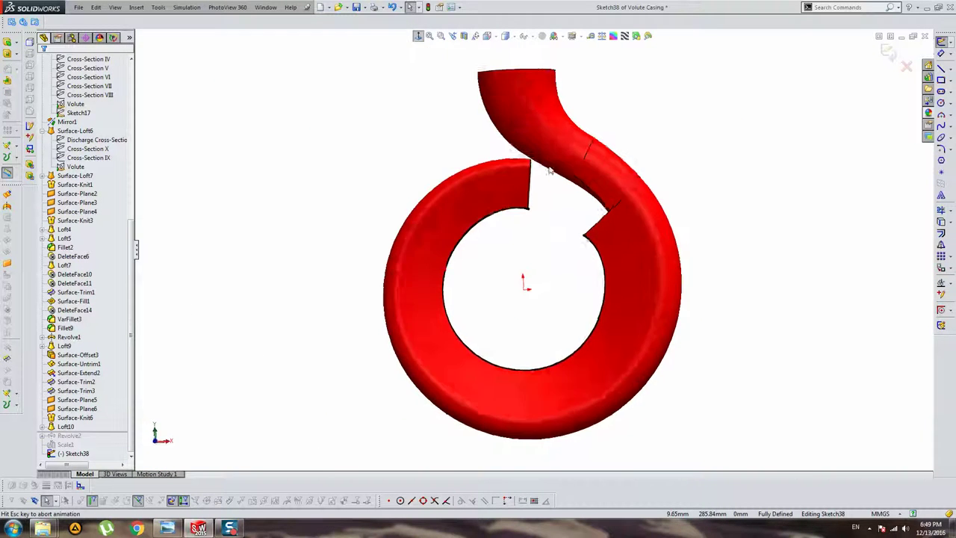
scroll(549, 170, "down", 5)
left_click(459, 253)
left_click(372, 260)
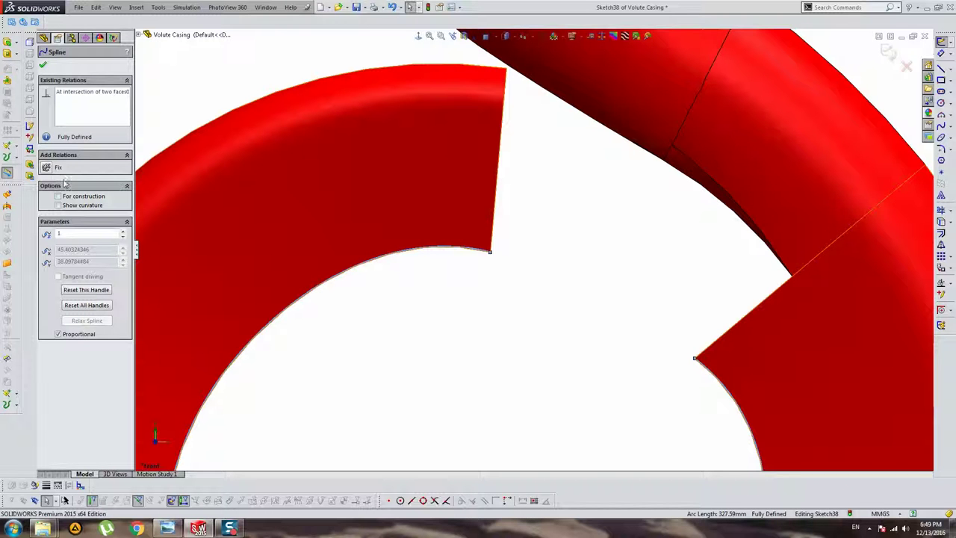
key("Escape")
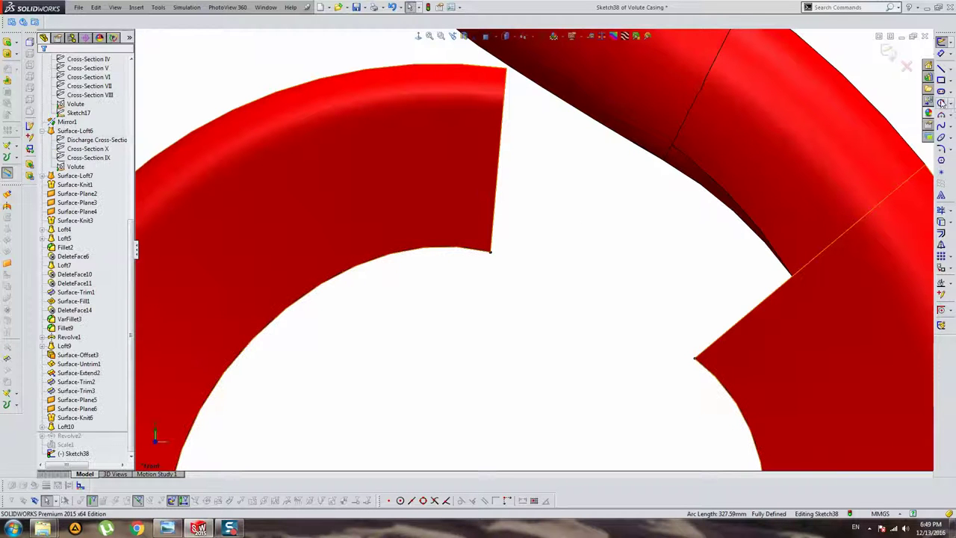
- Bridge the gap's inner edge with a three-point arc tangent to the inner edge curve
left_click(941, 113)
left_click(491, 253)
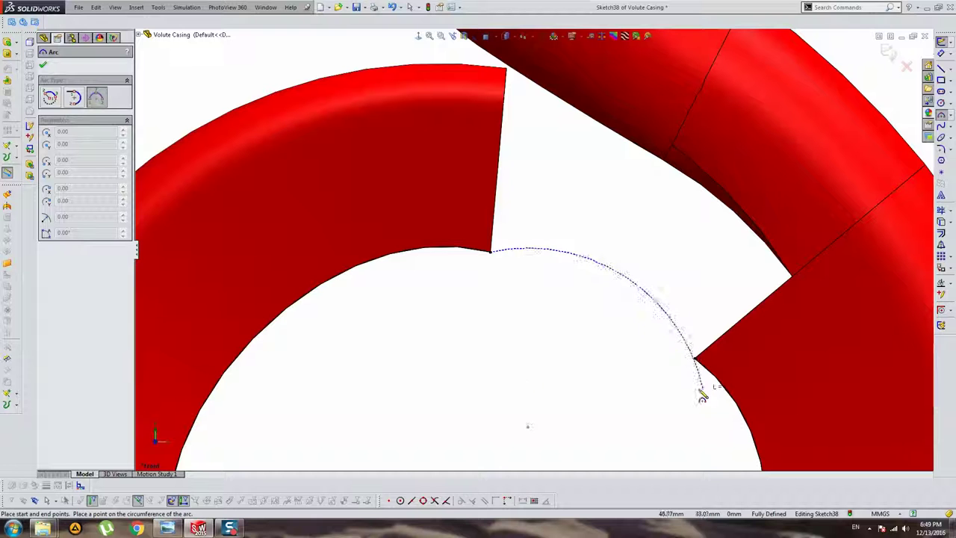
left_click(695, 358)
left_click(613, 306)
key("Escape")
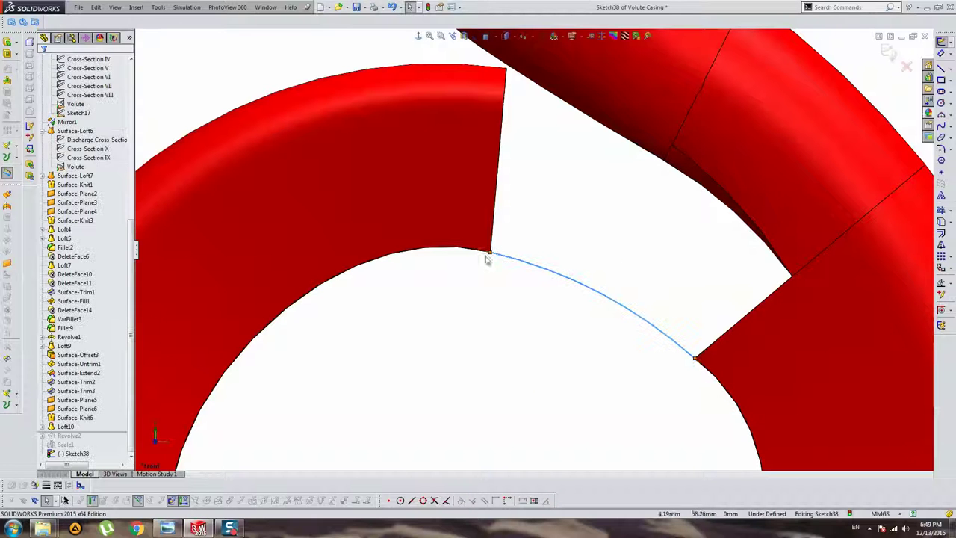
left_click(523, 267)
left_click(482, 249, "ctrl")
left_click(66, 226)
- Try a second tangent relation on the arc, then undo both relations and discard the arc
left_click(668, 250)
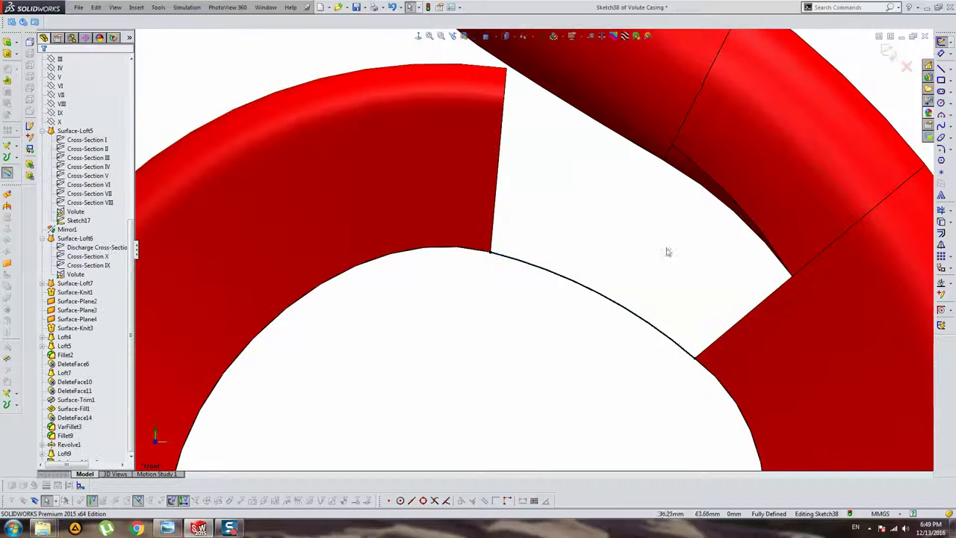
left_click(682, 347)
left_click(482, 250, "ctrl")
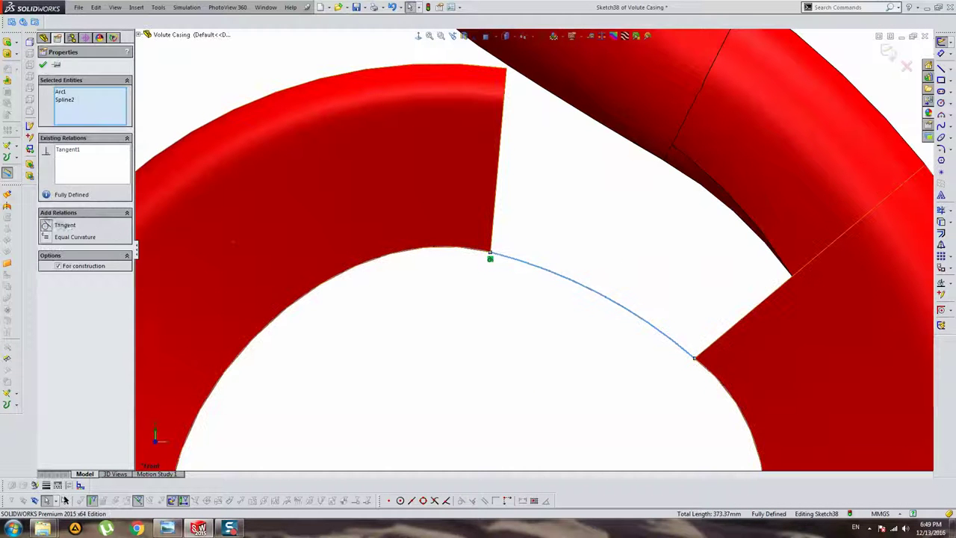
left_click(59, 224)
key("ctrl+z")
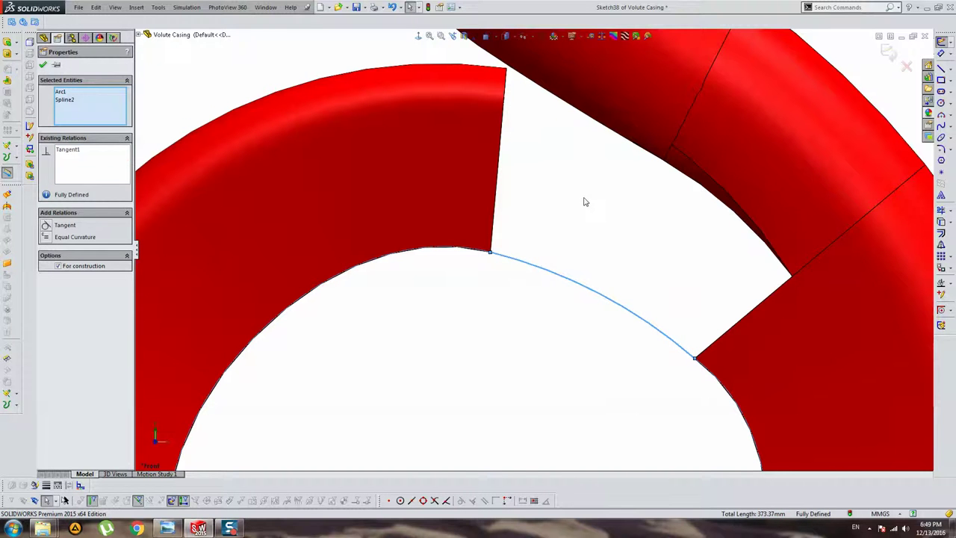
key("ctrl+z")
key("Escape")
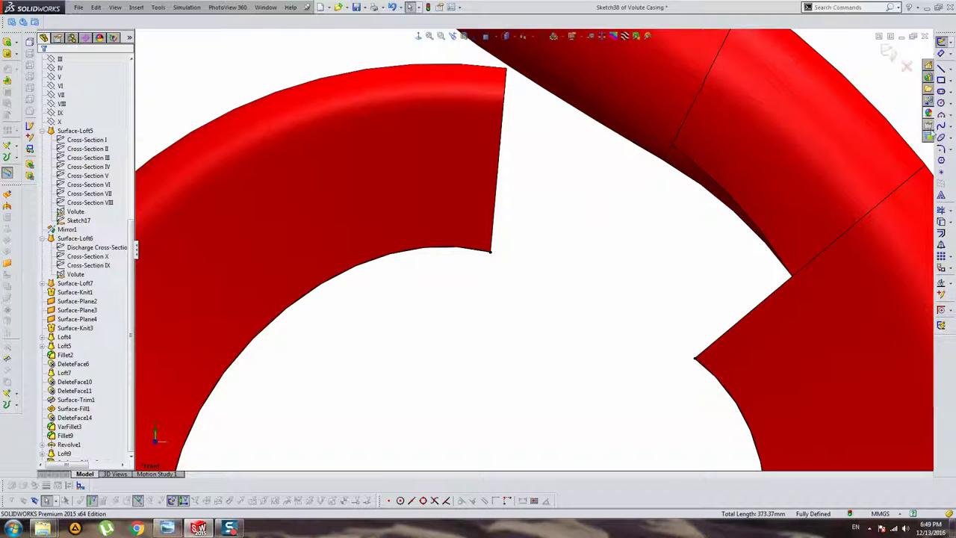
- Draw an inner spline across the gap, tangent to the edge curve and the other inner spline
left_click(941, 125)
left_click(490, 253)
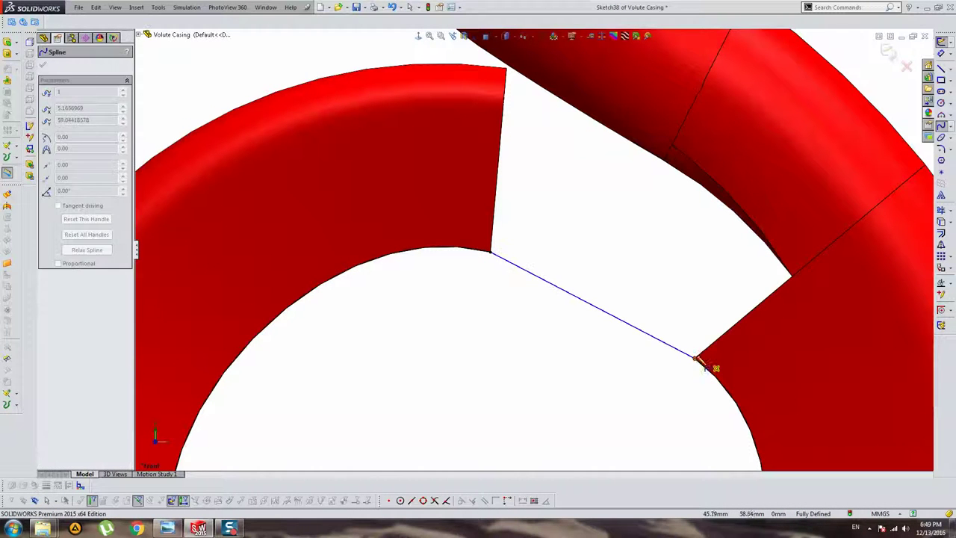
left_click(694, 358)
key("Escape")
left_click(514, 276)
left_click(241, 256, "ctrl")
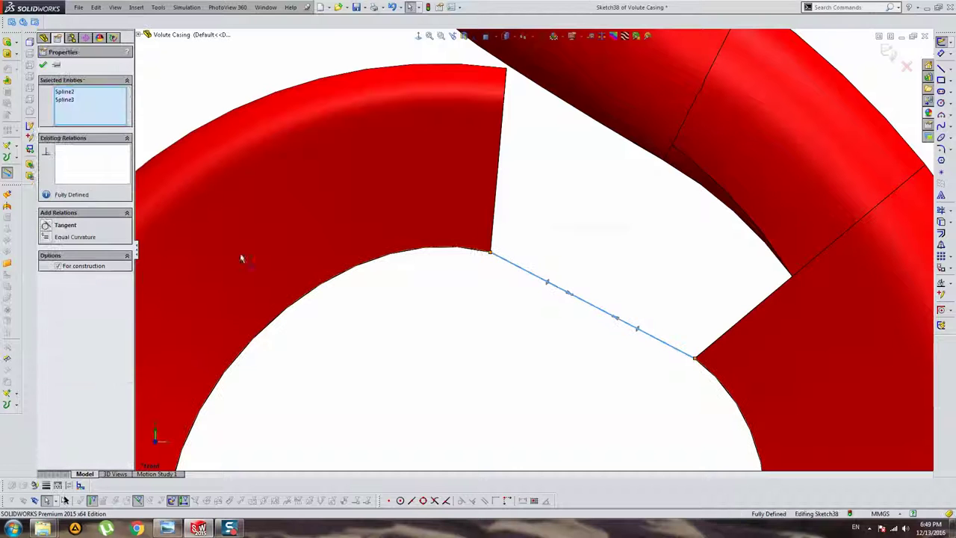
left_click(65, 224)
key("Escape")
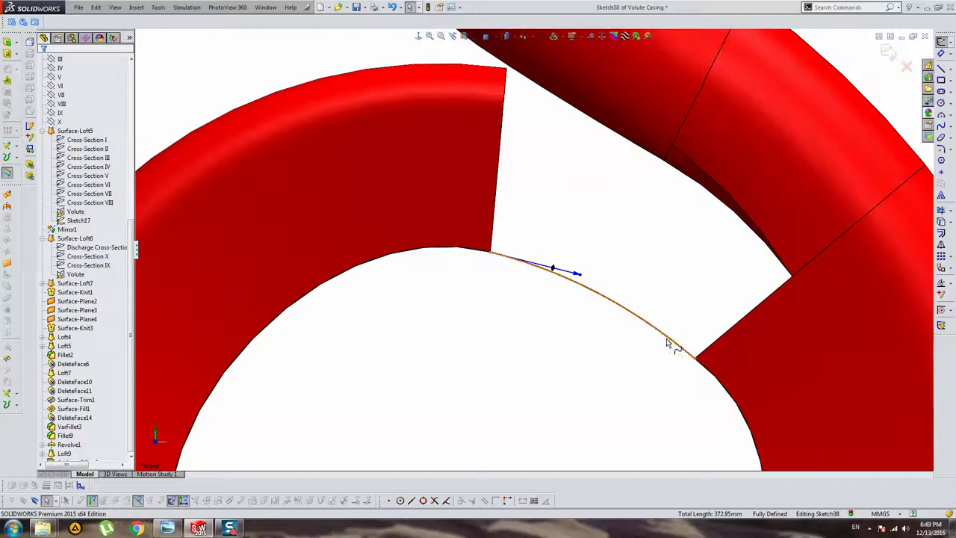
left_click(672, 342)
left_click(374, 258, "ctrl")
left_click(60, 224)
left_click(581, 202)
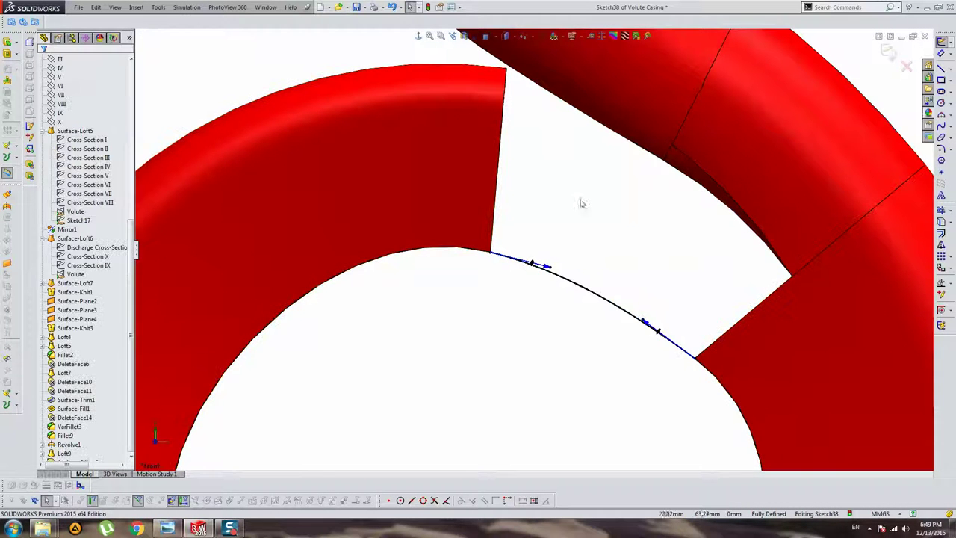
- Orbit to the whole volute and inspect the ring's loft face and outer edge curve
scroll(608, 236, "up", 3)
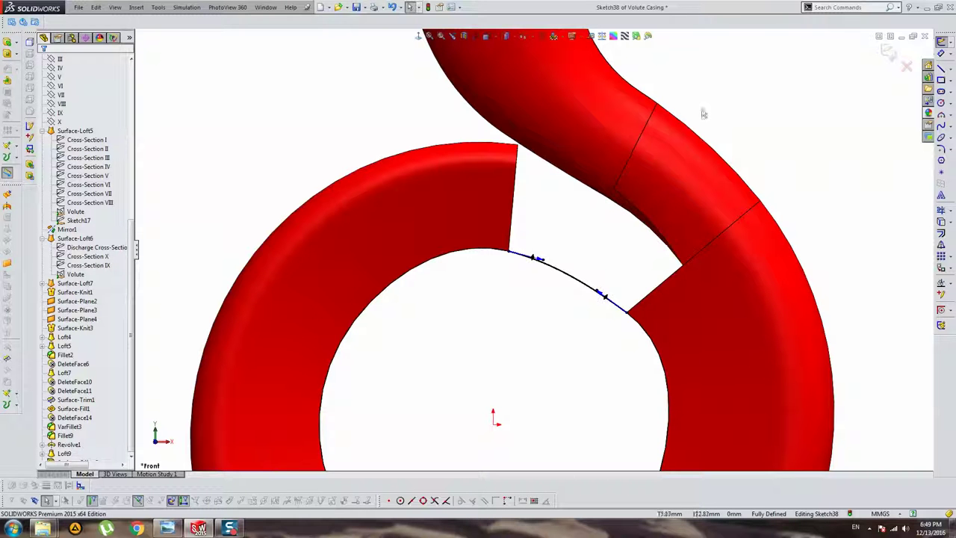
mouse_move(700, 111)
middle_mouse_down()
mouse_move(582, 171)
mouse_move(457, 178)
middle_mouse_up()
left_click(457, 178)
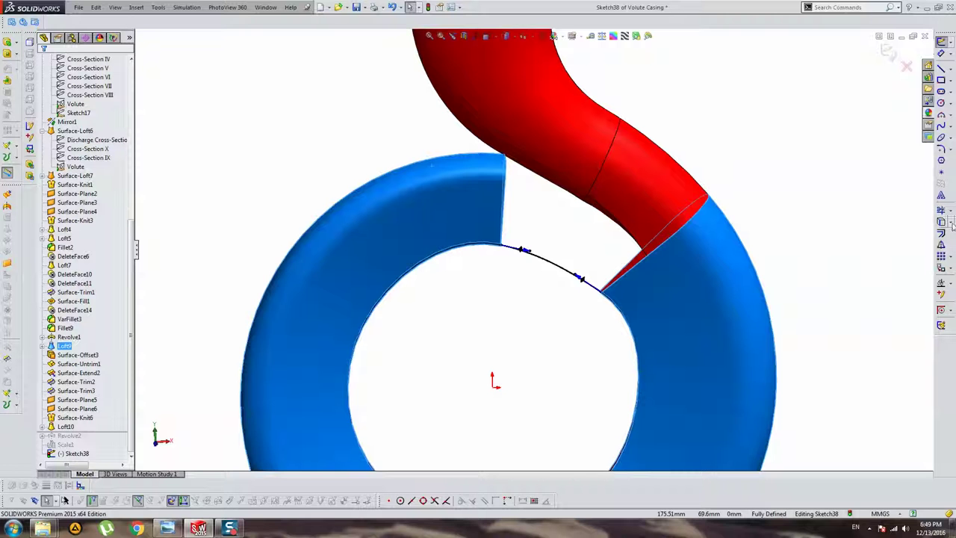
left_click(893, 235)
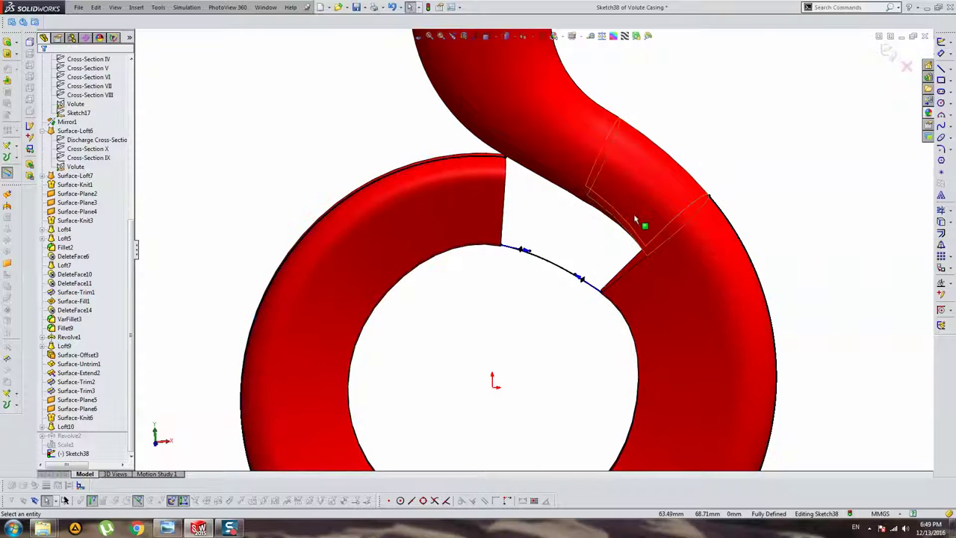
left_click(357, 194)
key("Escape")
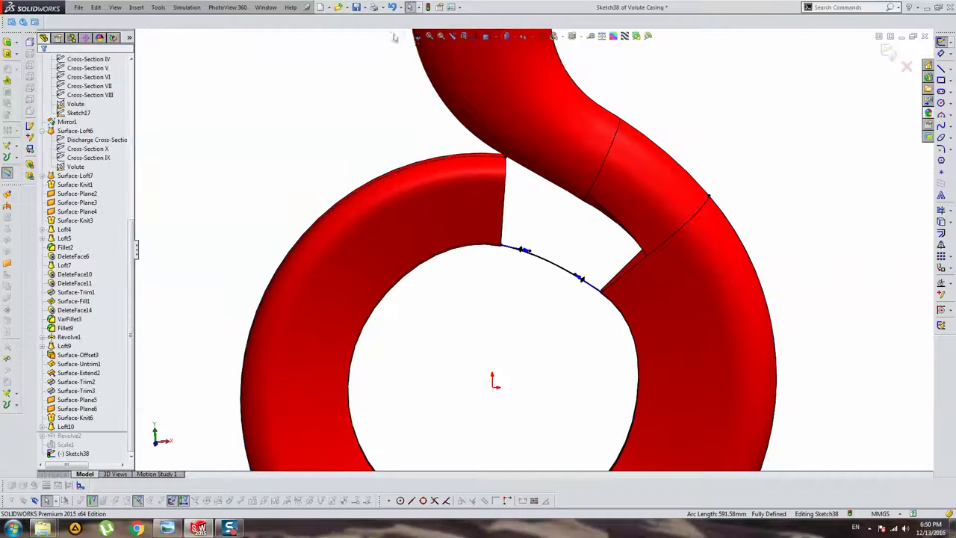
scroll(561, 193, "down", 5)
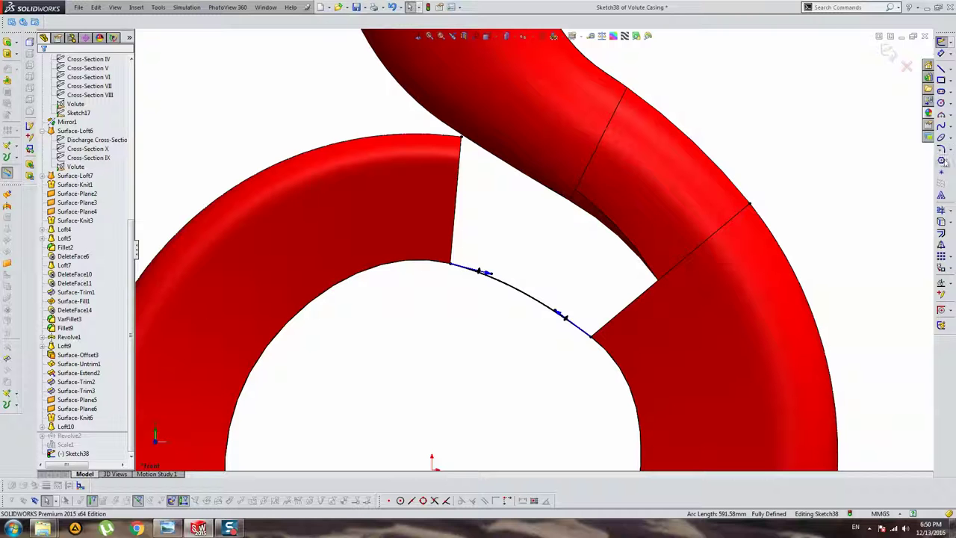
- Draw a spline from the ring's upper corner to the tube corner, pierced onto the tube edge
left_click(463, 141)
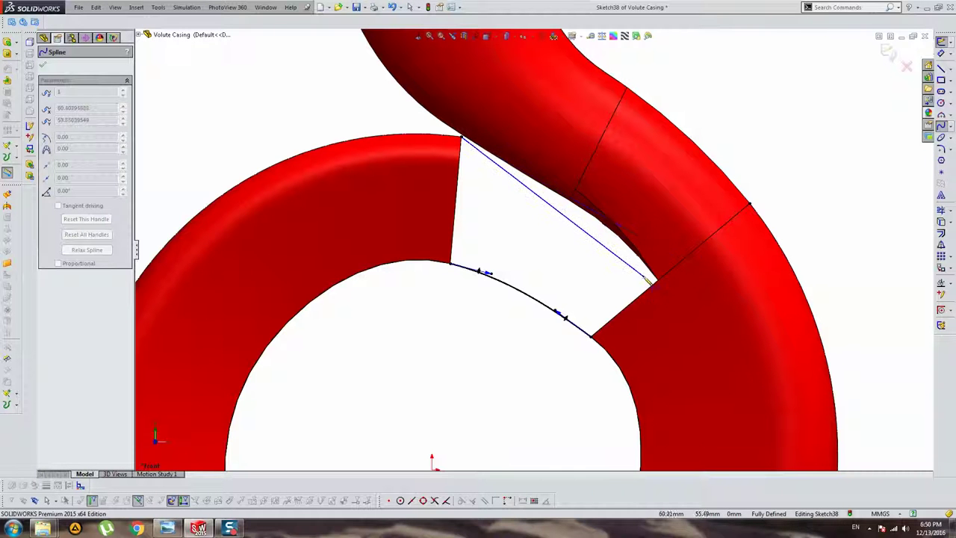
double_click(651, 279)
middle_click_drag(640, 284, 638, 289)
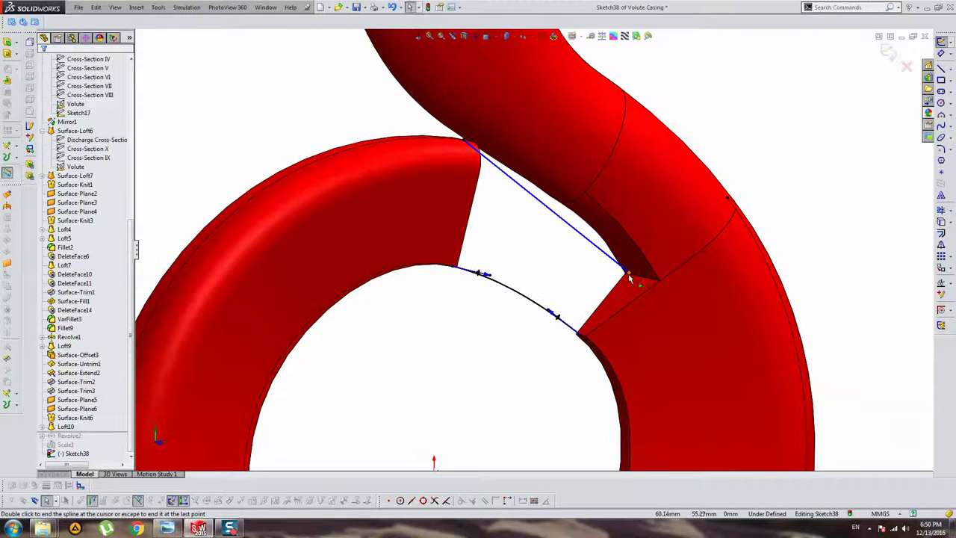
left_click(630, 278)
left_click(648, 281, "ctrl")
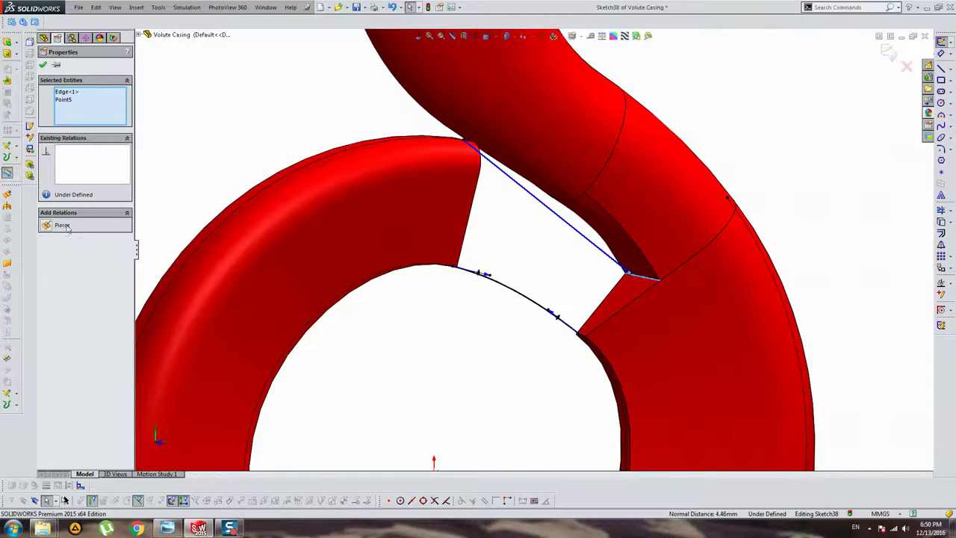
left_click(62, 225)
- View the sketch Normal To and make Spline5 and Spline6 tangent
scroll(448, 52, "up", 2)
left_click(419, 38)
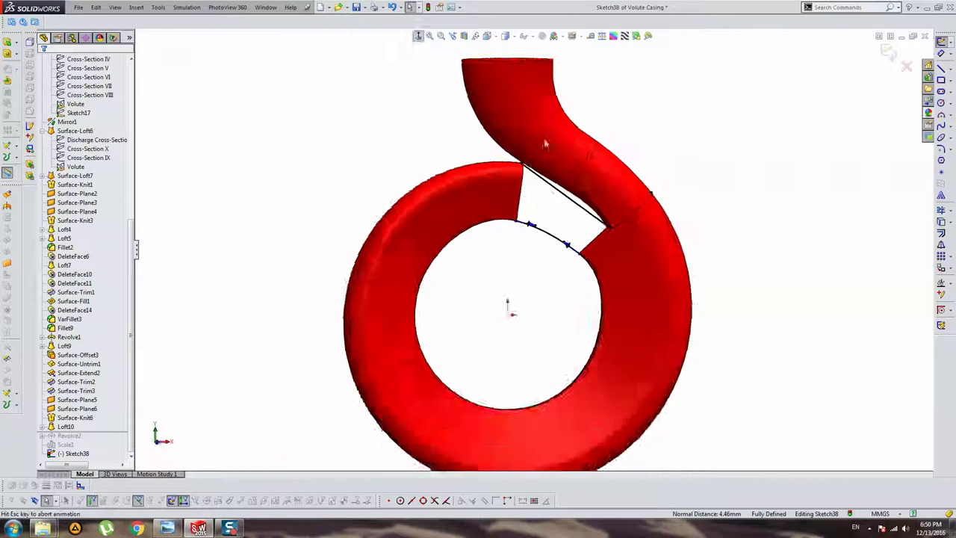
left_click(546, 188)
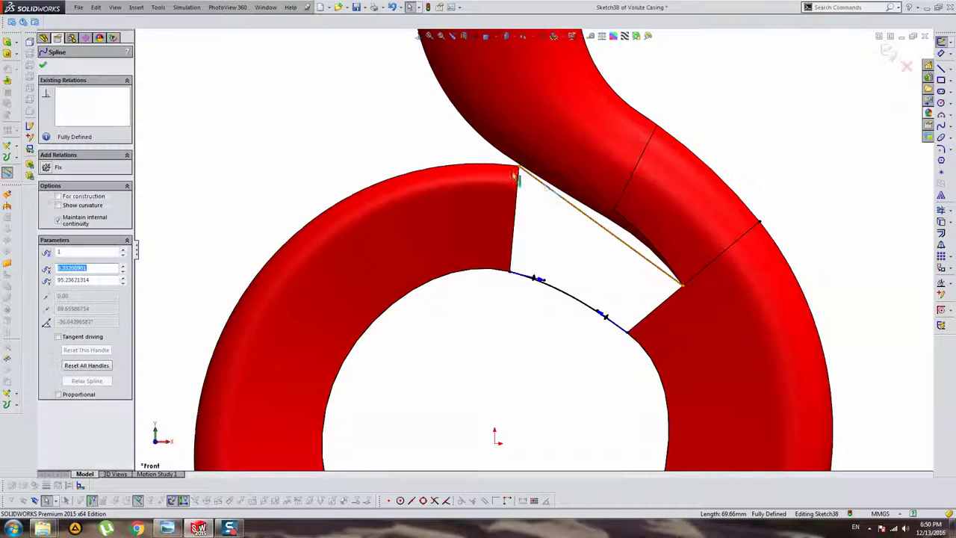
left_click(499, 165, "ctrl")
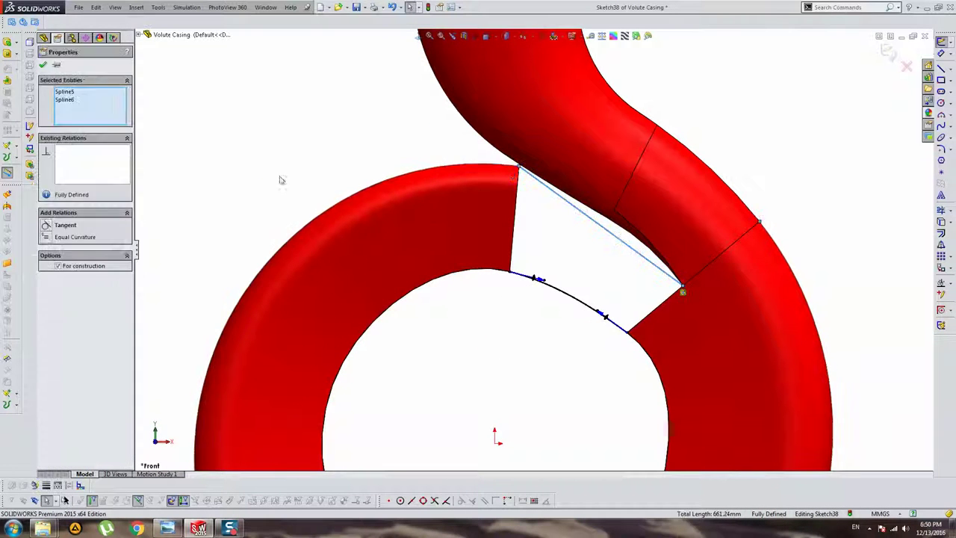
left_click(161, 163)
scroll(575, 224, "up", 3)
scroll(481, 221, "down", 3)
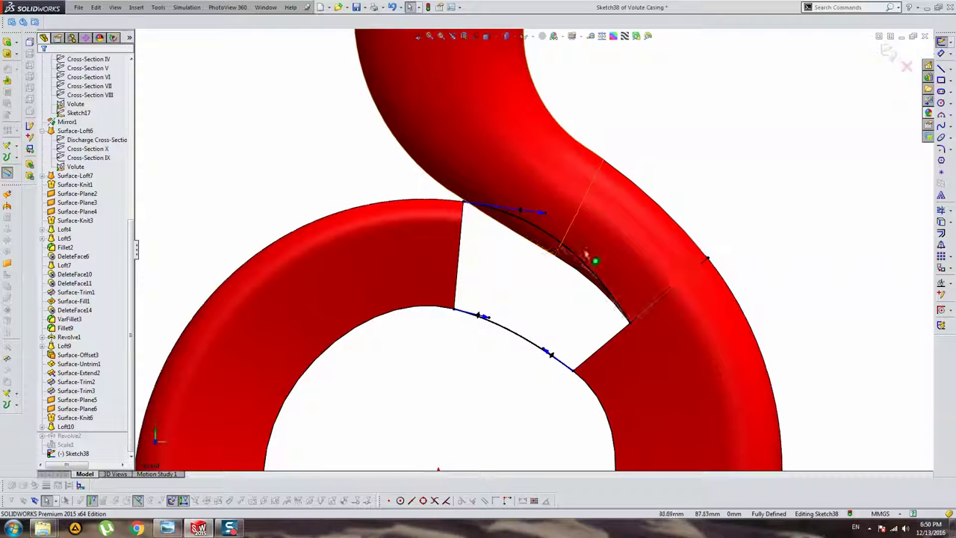
scroll(651, 235, "up", 3)
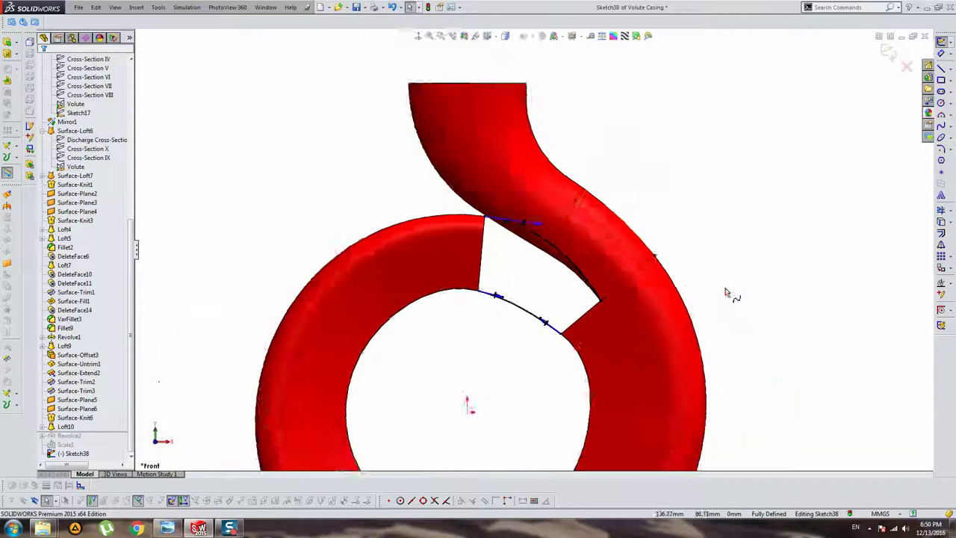
scroll(580, 302, "down", 3)
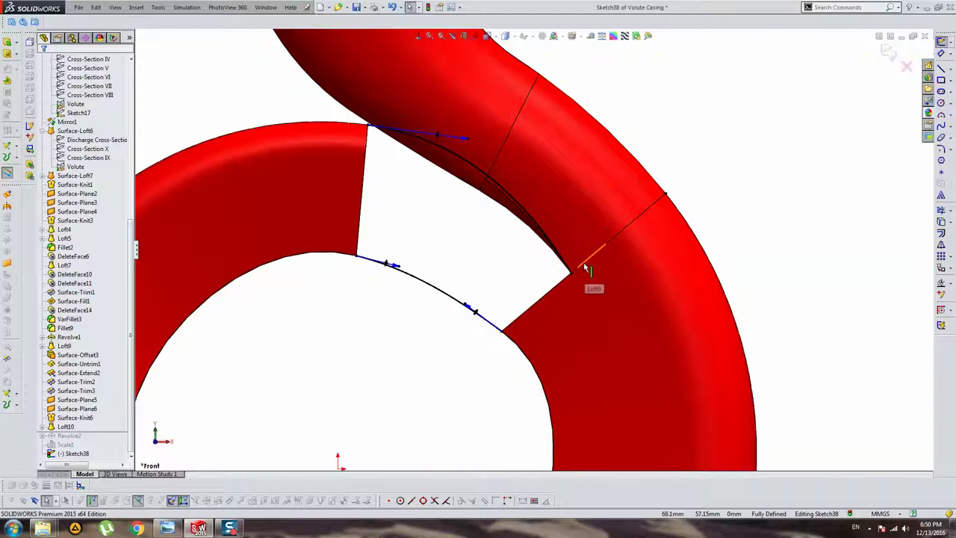
scroll(590, 277, "down", 3)
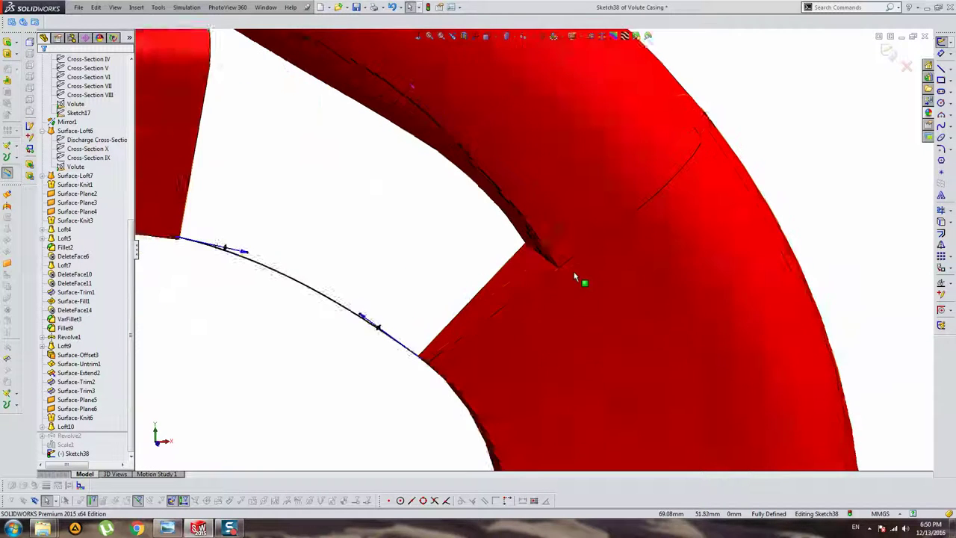
mouse_move(576, 277)
middle_mouse_down()
mouse_move(556, 241)
mouse_move(577, 254)
middle_mouse_up()
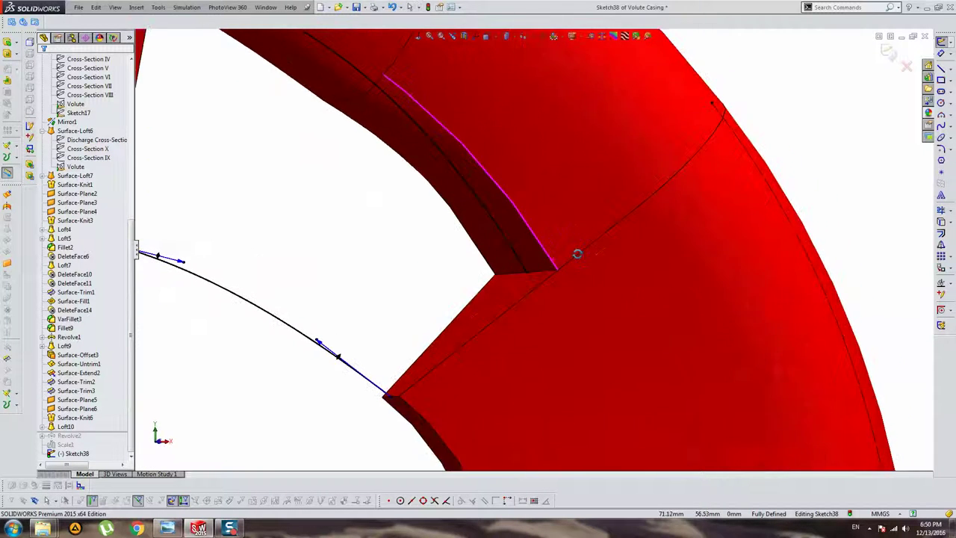
left_click(941, 68)
- Draw a line from the seam corner vertex and convert it to construction geometry
left_click(526, 275)
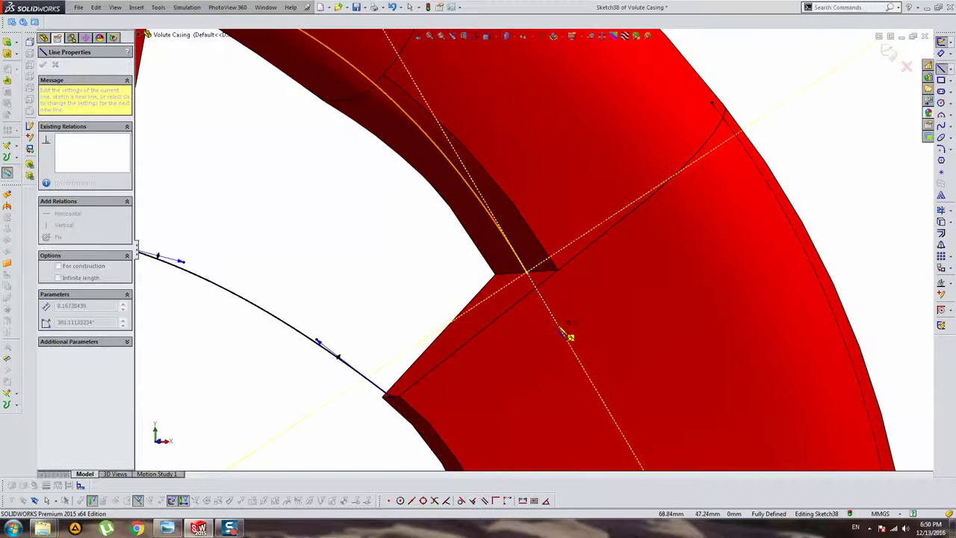
left_click(559, 326)
key("Escape")
left_click(535, 284)
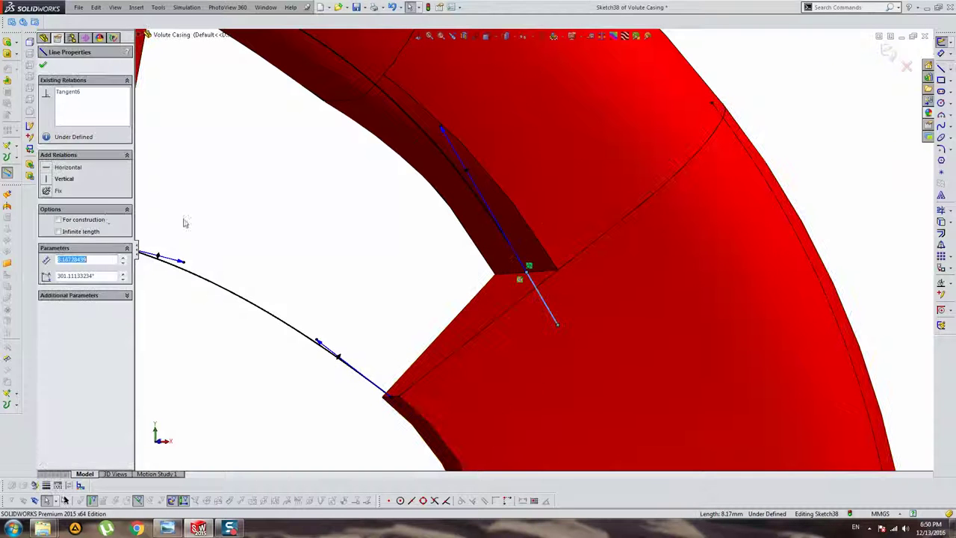
left_click(88, 219)
left_click(564, 306)
- Relate the construction line to the seam edge
left_click(535, 282)
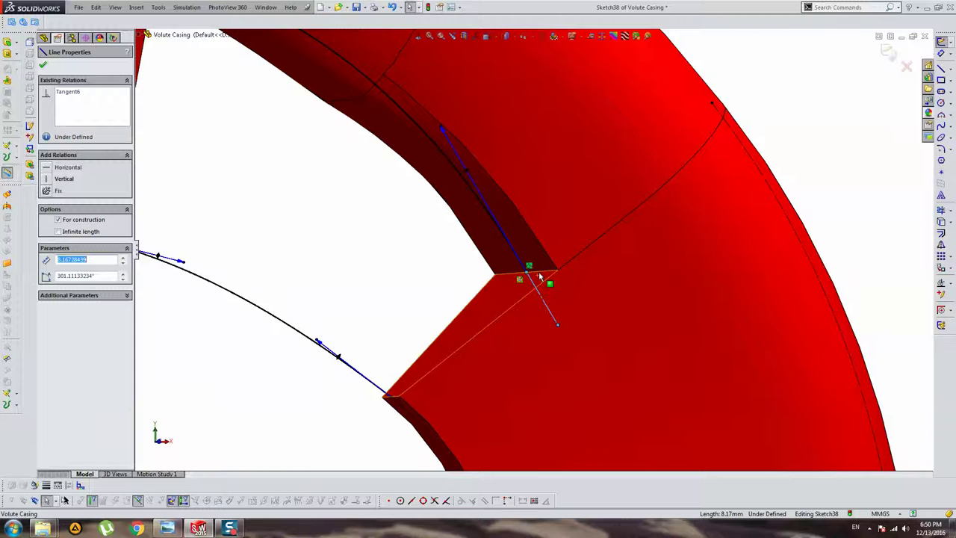
left_click(539, 278, "ctrl")
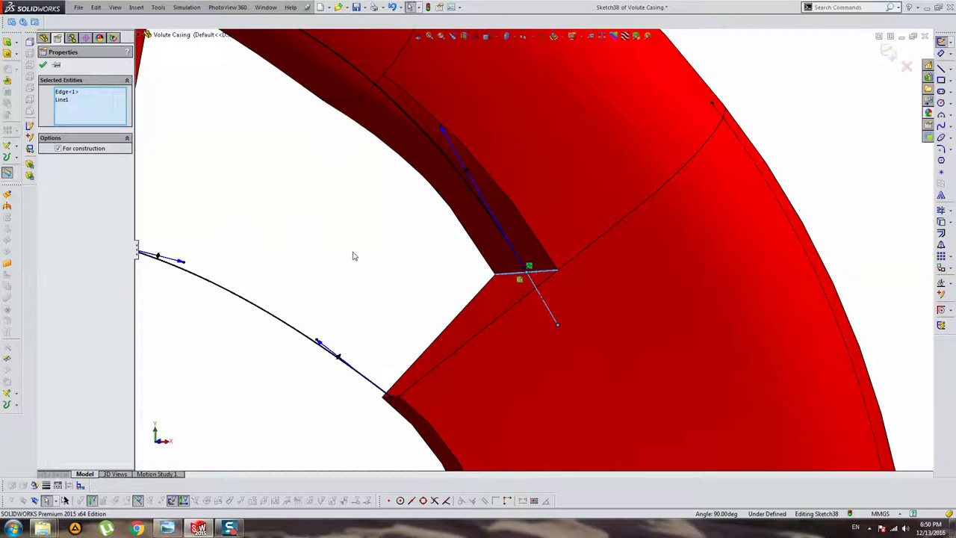
left_click(33, 161)
left_click(527, 271)
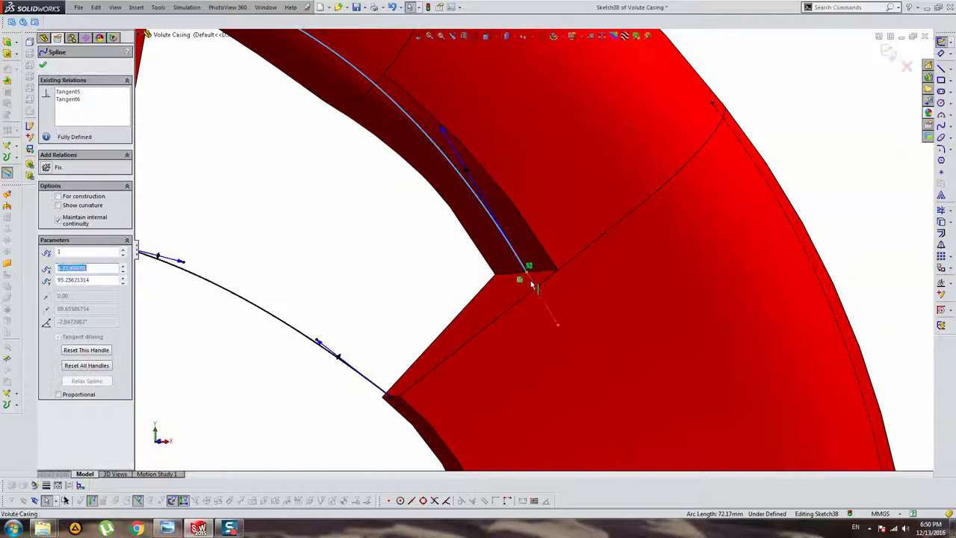
left_click(528, 266)
key("Escape")
- In the front view, add a relation to the sketch line along the face edge
scroll(625, 286, "up", 3)
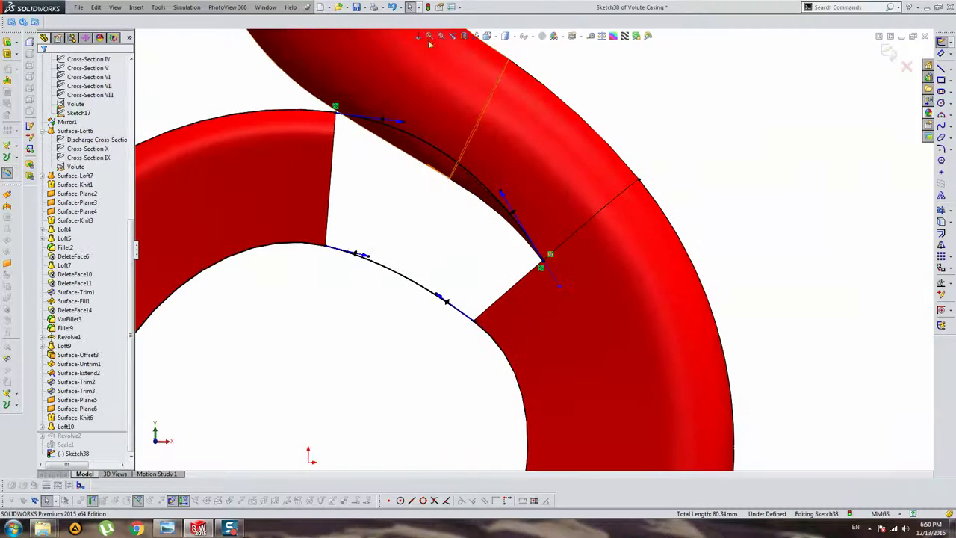
key("ctrl+1")
scroll(538, 202, "down", 5)
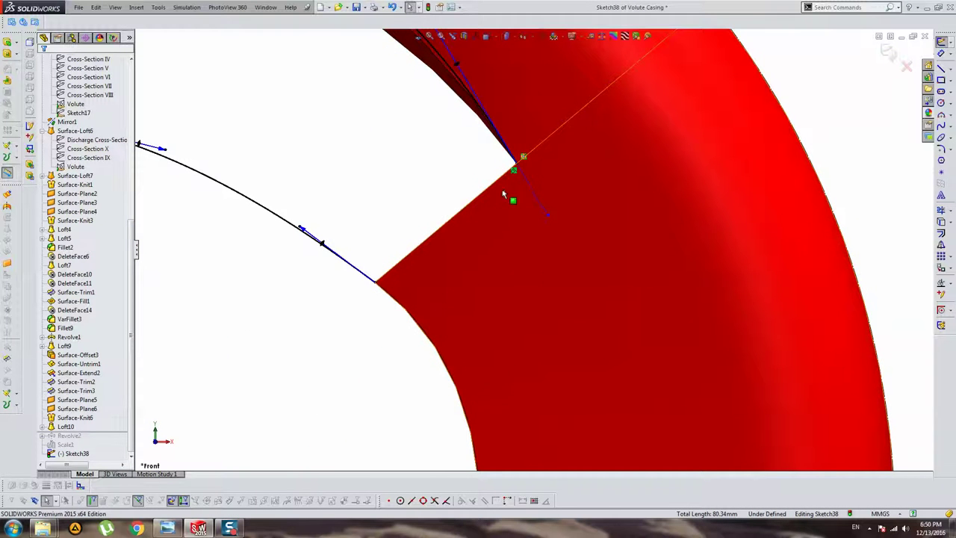
left_click(478, 192)
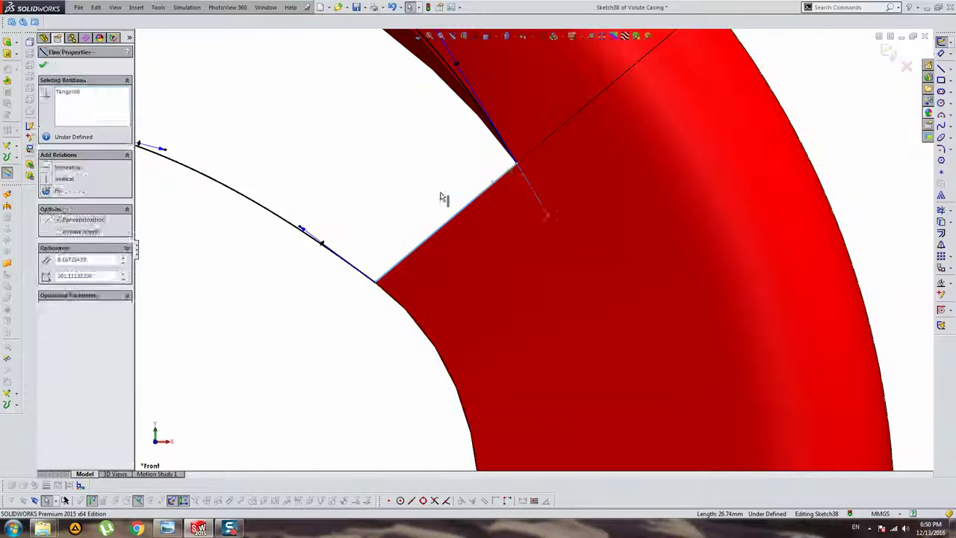
left_click(448, 206, "ctrl")
left_click(84, 239)
left_click(224, 211)
- Select the outer spline together with the construction line for a tangent relation
scroll(482, 131, "up", 2)
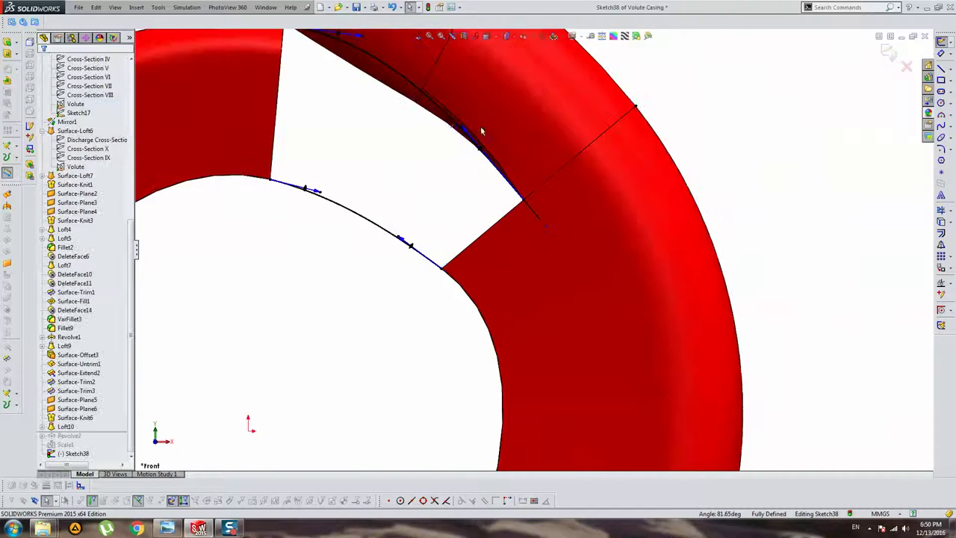
scroll(482, 132, "down", 1)
left_click(458, 132)
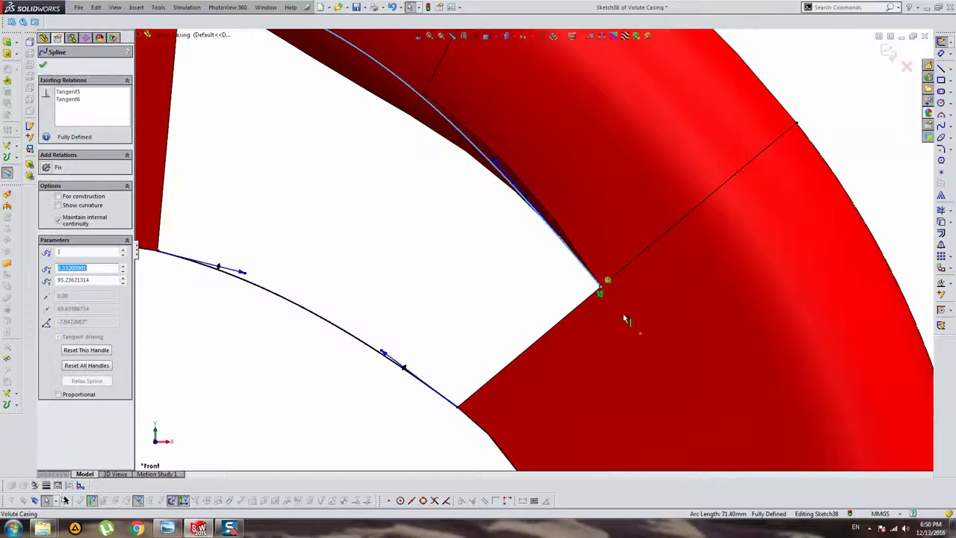
left_click(625, 320, "ctrl")
key("Escape")
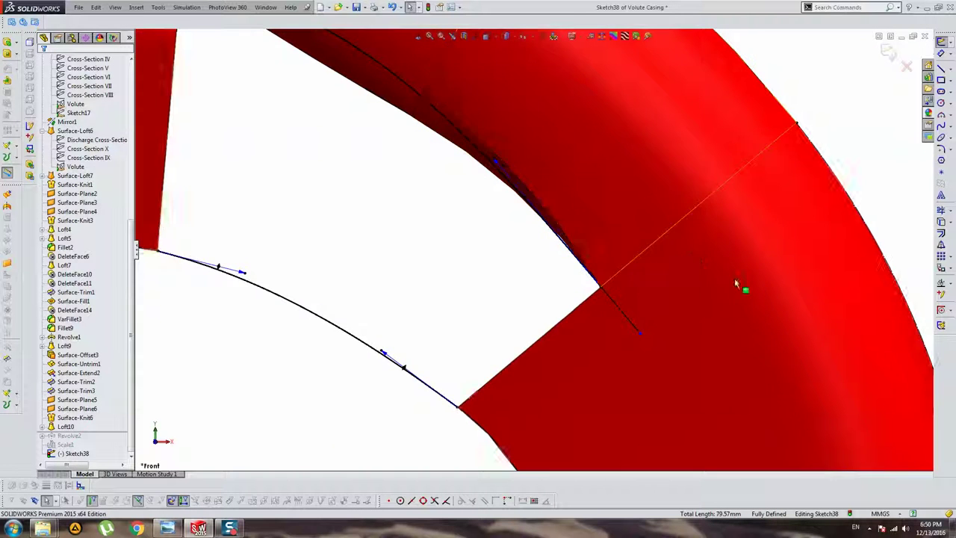
- Relate the construction line to the seam edge to fully define Sketch38, then exit the sketch
scroll(717, 270, "up", 2)
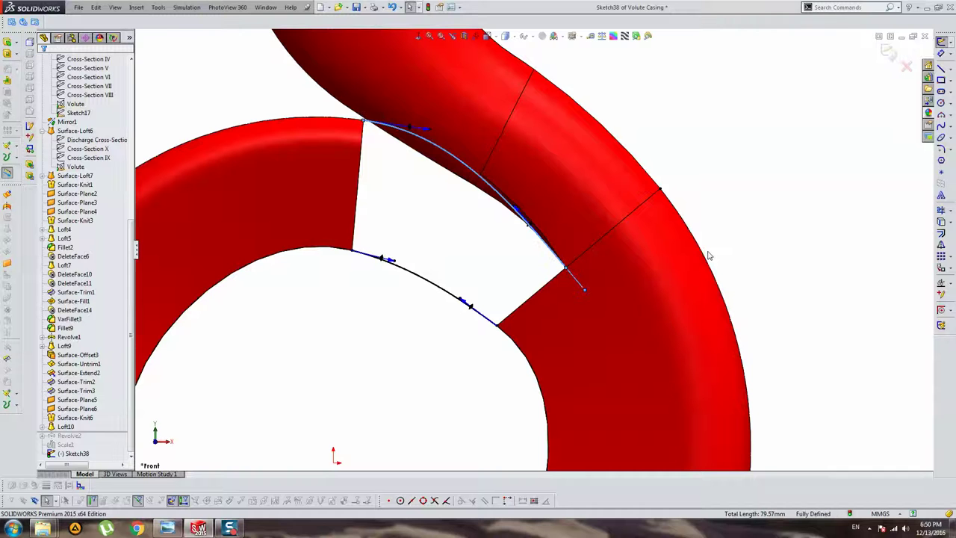
left_click(709, 256, "ctrl")
left_click(721, 244)
left_click(732, 232)
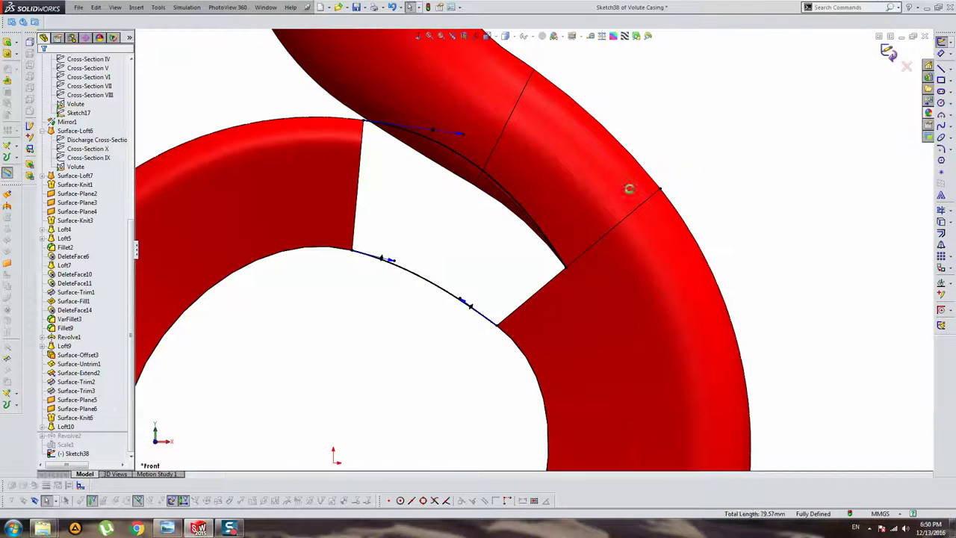
key("ctrl+b")
scroll(625, 194, "up", 3)
- Start a loft using the two end faces at the seam as profiles
mouse_move(454, 228)
middle_mouse_down()
mouse_move(505, 250)
mouse_move(349, 166)
middle_mouse_up()
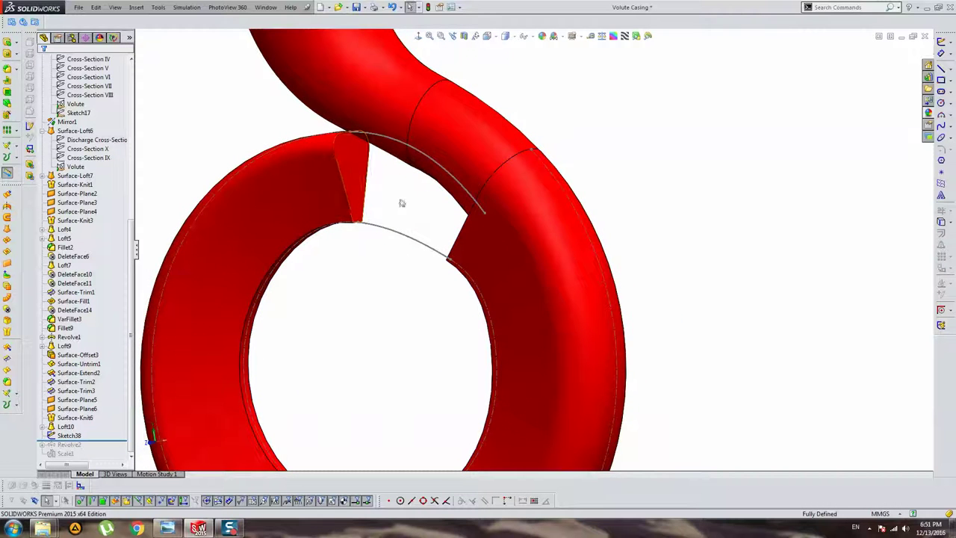
mouse_move(401, 203)
middle_mouse_down()
mouse_move(359, 196)
mouse_move(317, 169)
middle_mouse_up()
left_click(16, 43)
left_click(39, 75)
left_click(316, 169)
mouse_move(352, 196)
middle_mouse_down()
mouse_move(453, 221)
mouse_move(548, 291)
mouse_move(342, 227)
middle_mouse_up()
left_click(521, 275)
- Add the upper and lower curved edges as guide curves and accept the loft patch
left_click(368, 91)
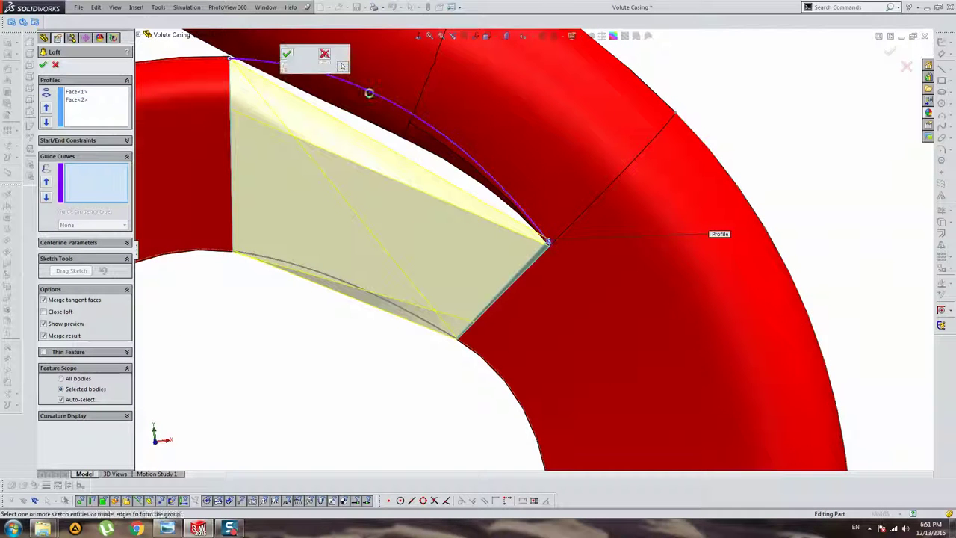
left_click(287, 54)
middle_click_drag(341, 124, 416, 282)
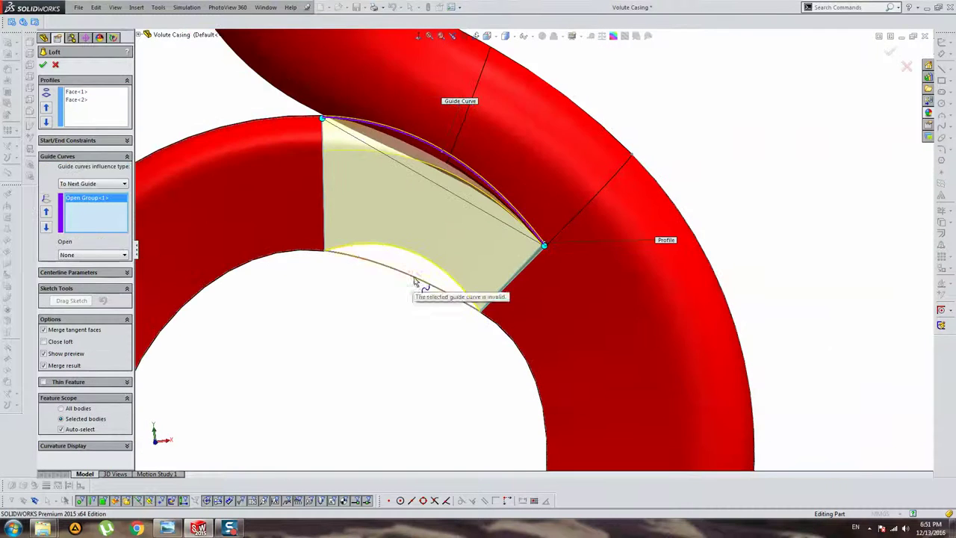
left_click(351, 259)
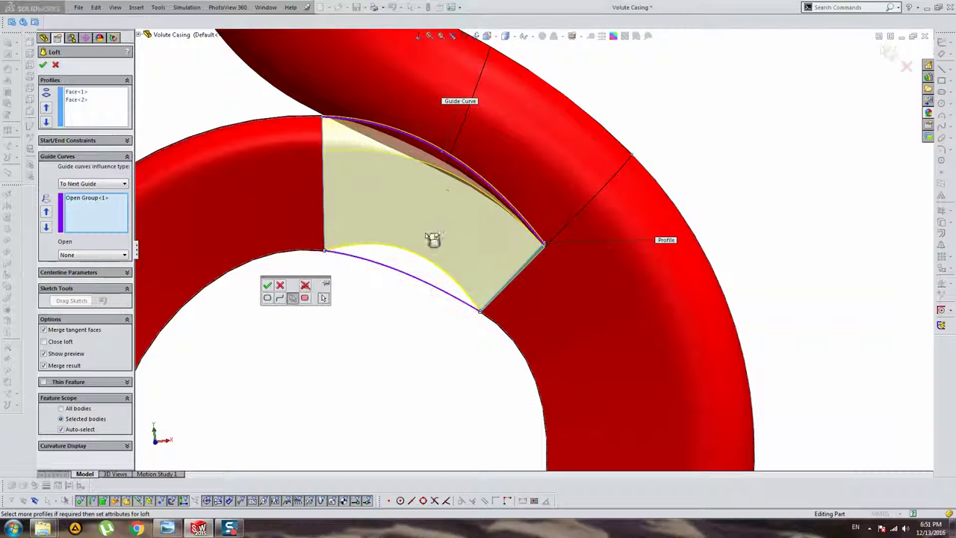
left_click(267, 286)
middle_click_drag(469, 277, 287, 239)
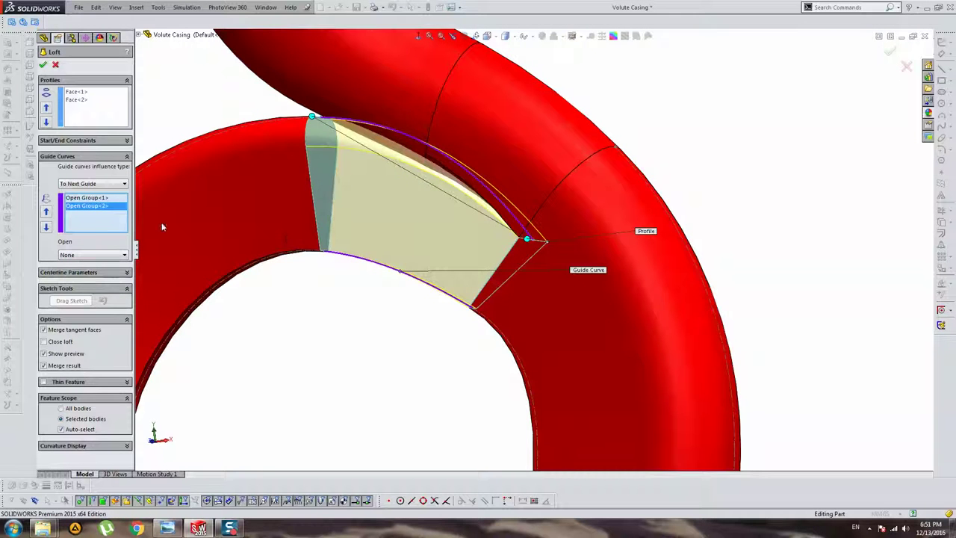
key("Return")
middle_click_drag(161, 222, 332, 214)
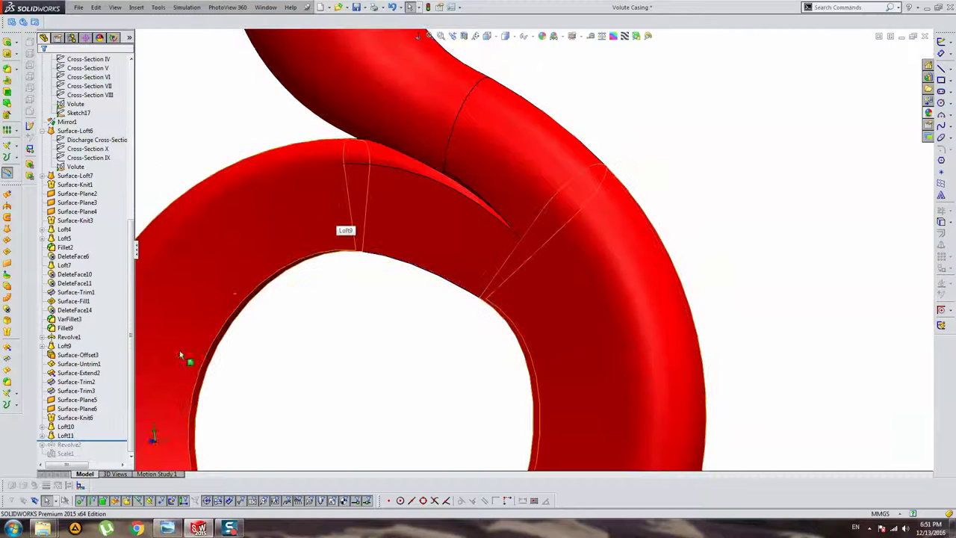
- Roll the model back so Revolve2 is included again
mouse_move(540, 214)
middle_mouse_down()
mouse_move(557, 197)
mouse_move(542, 237)
middle_mouse_up()
key("f")
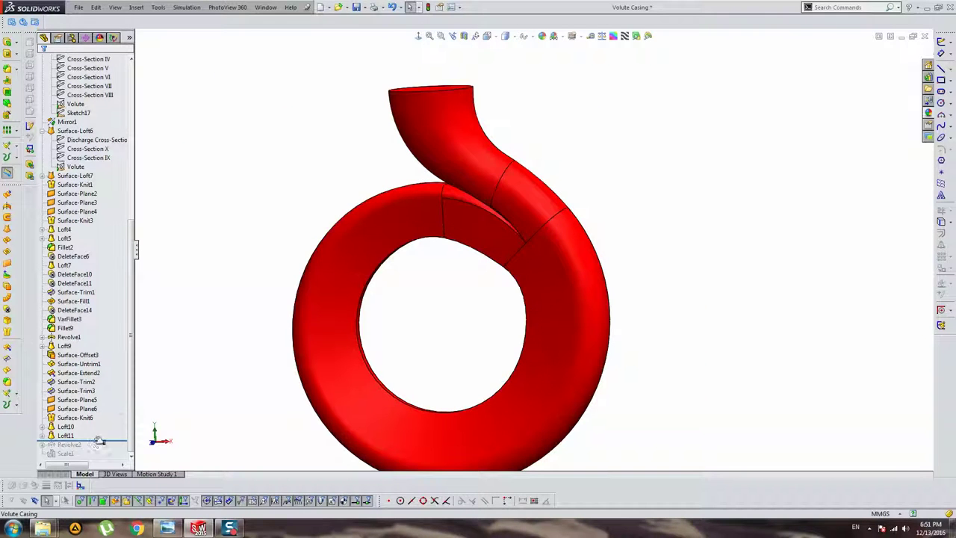
mouse_move(387, 186)
middle_mouse_down()
mouse_move(352, 165)
mouse_move(514, 186)
mouse_move(527, 205)
mouse_move(373, 186)
mouse_move(354, 235)
middle_mouse_up()
scroll(486, 213, "down", 5)
scroll(482, 214, "up", 5)
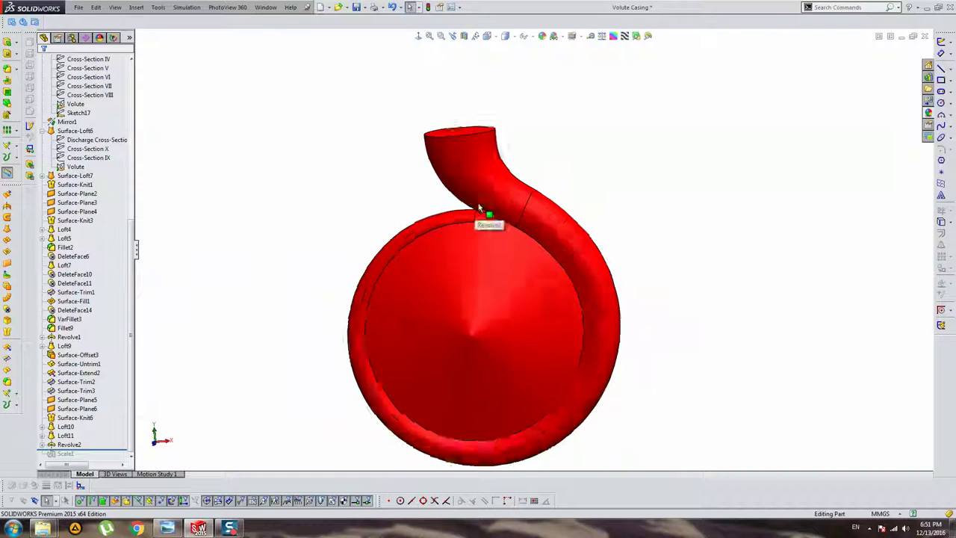
scroll(538, 197, "down", 1)
scroll(537, 198, "up", 1)
scroll(519, 249, "down", 4)
mouse_move(518, 249)
middle_mouse_down()
mouse_move(587, 235)
mouse_move(531, 201)
mouse_move(555, 224)
mouse_move(529, 231)
mouse_move(555, 227)
mouse_move(541, 240)
middle_mouse_up()
scroll(542, 241, "up", 3)
- Suppress Revolve2 and select the seam edge between the upper tube and the scroll
left_click(69, 444)
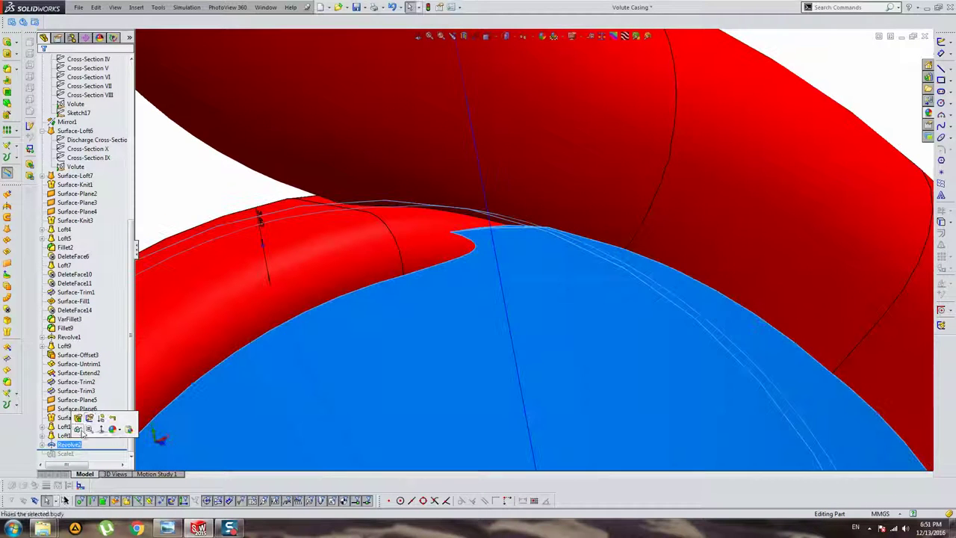
left_click(104, 419)
mouse_move(523, 221)
middle_mouse_down()
mouse_move(448, 241)
mouse_move(470, 239)
middle_mouse_up()
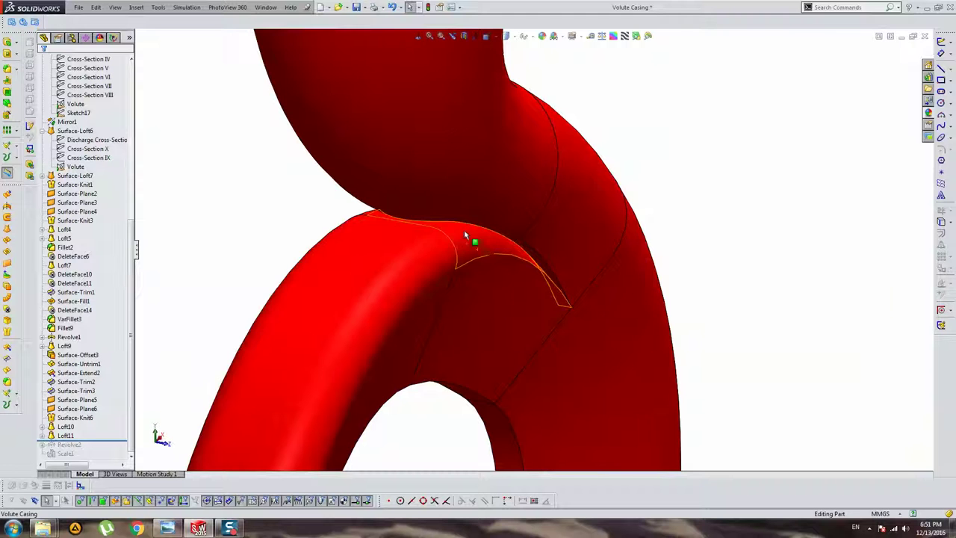
left_click(482, 224)
scroll(504, 236, "down", 2)
scroll(511, 237, "down", 3)
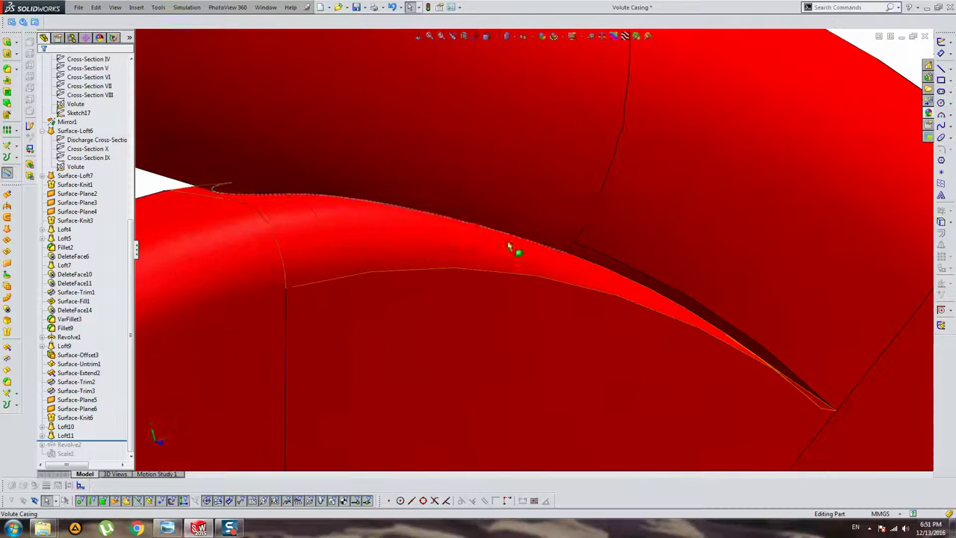
left_click(513, 239)
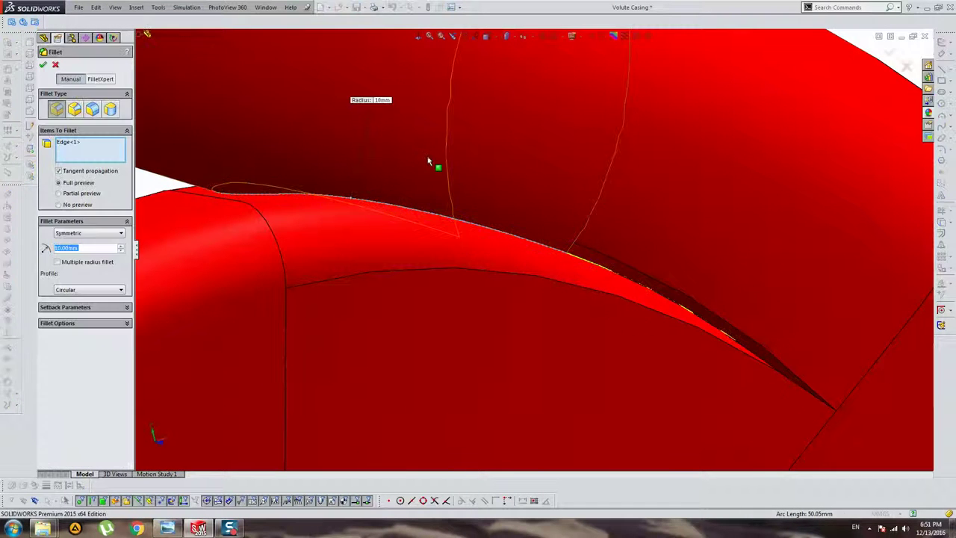
- Enter a fillet radius of 2, cancel the fillet, and zoom out to the whole casing
type("2")
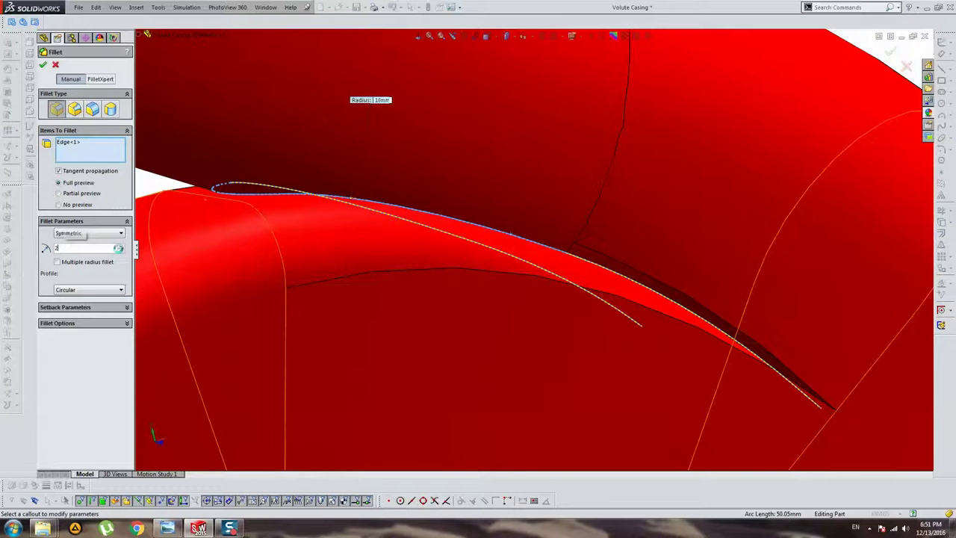
scroll(418, 256, "up", 1)
scroll(478, 269, "up", 3)
key("Return")
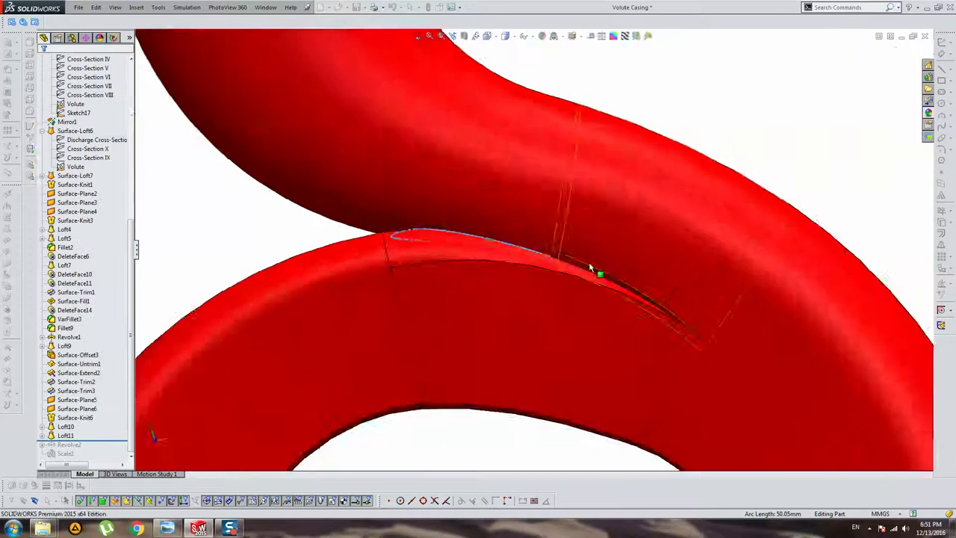
scroll(559, 249, "down", 5)
scroll(559, 248, "up", 2)
scroll(559, 248, "up", 2)
scroll(559, 248, "up", 2)
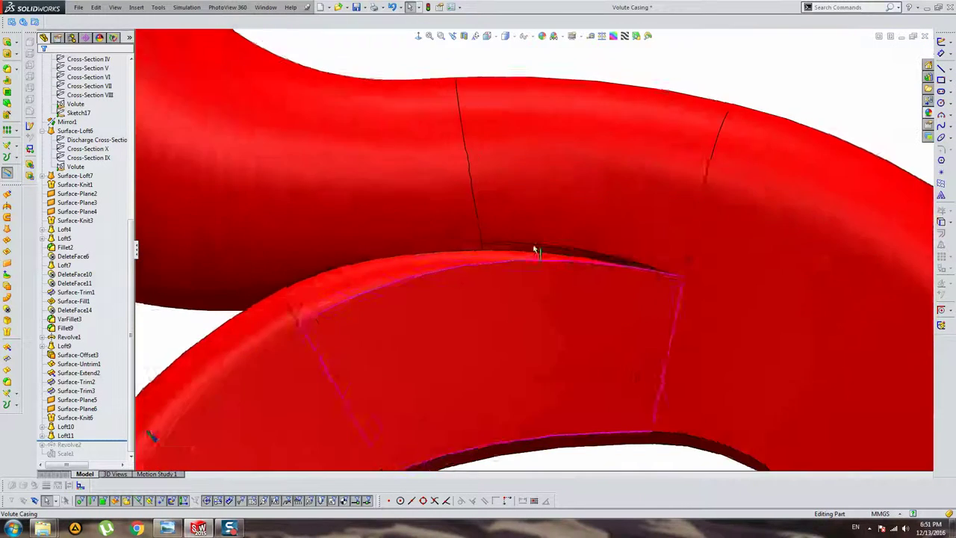
scroll(560, 252, "up", 2)
mouse_move(560, 252)
middle_mouse_down()
mouse_move(527, 316)
mouse_move(603, 241)
mouse_move(714, 283)
mouse_move(662, 294)
mouse_move(520, 280)
mouse_move(670, 303)
mouse_move(614, 308)
middle_mouse_up()
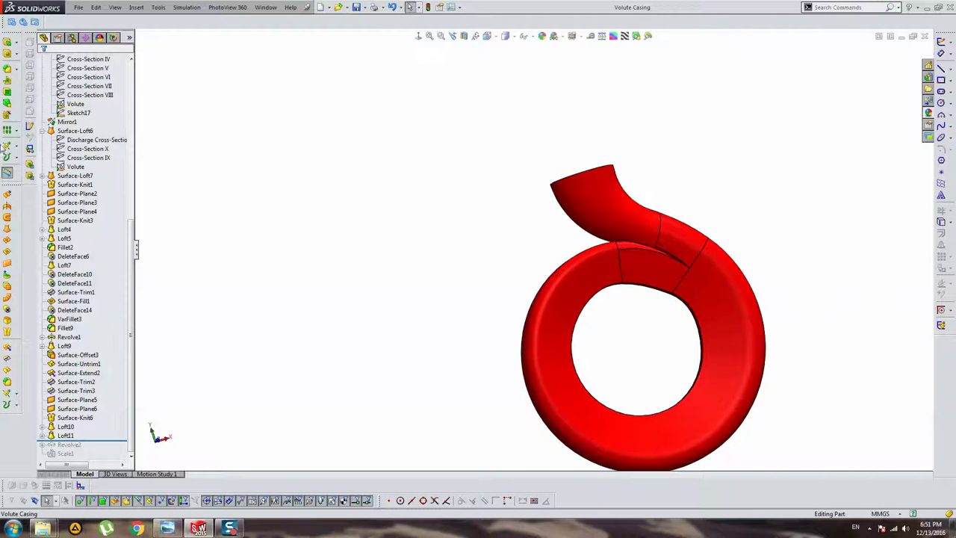
left_click(9, 77)
left_click(92, 110)
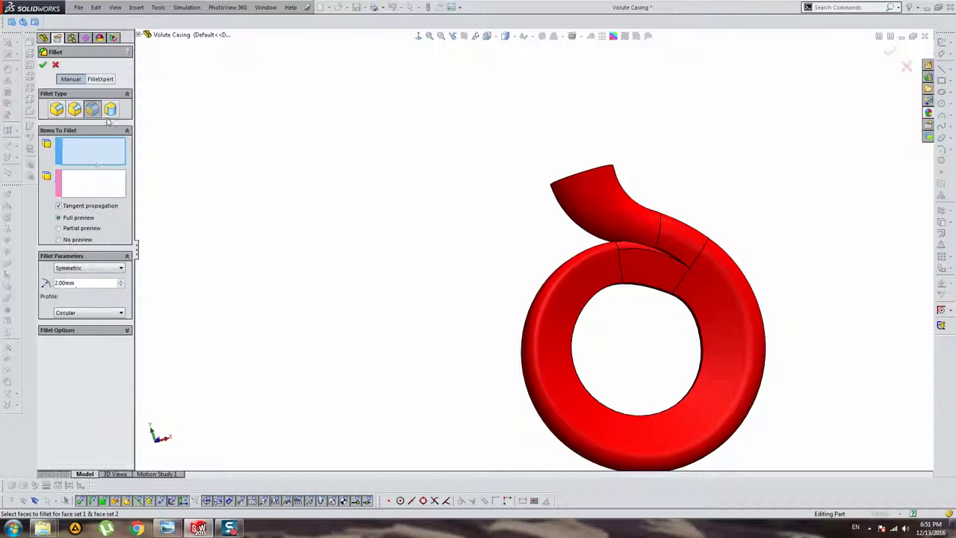
scroll(598, 254, "down", 5)
scroll(594, 269, "up", 3)
left_click(594, 265)
scroll(619, 284, "down", 3)
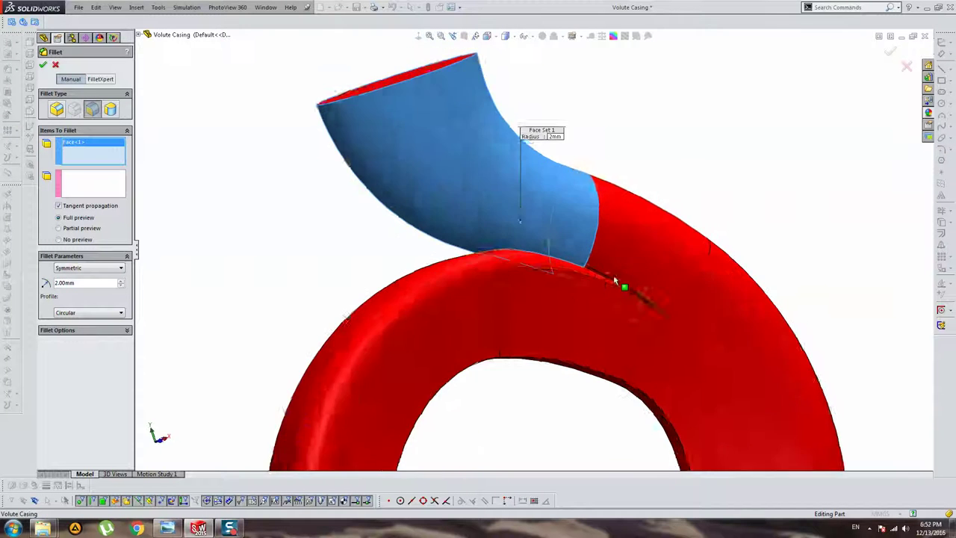
scroll(576, 263, "down", 4)
left_click(576, 262)
scroll(575, 263, "up", 3)
scroll(545, 254, "up", 2)
scroll(266, 275, "down", 5)
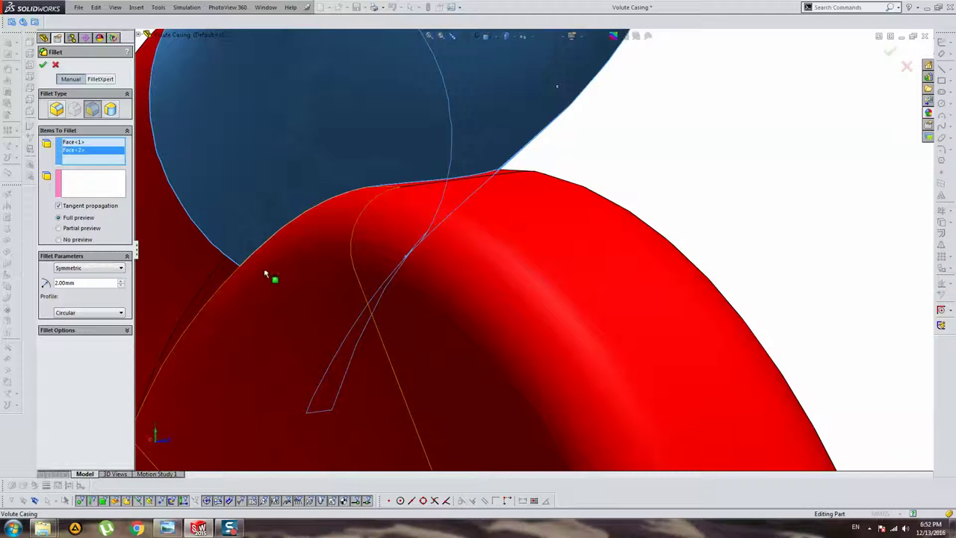
scroll(265, 273, "up", 3)
left_click(499, 254)
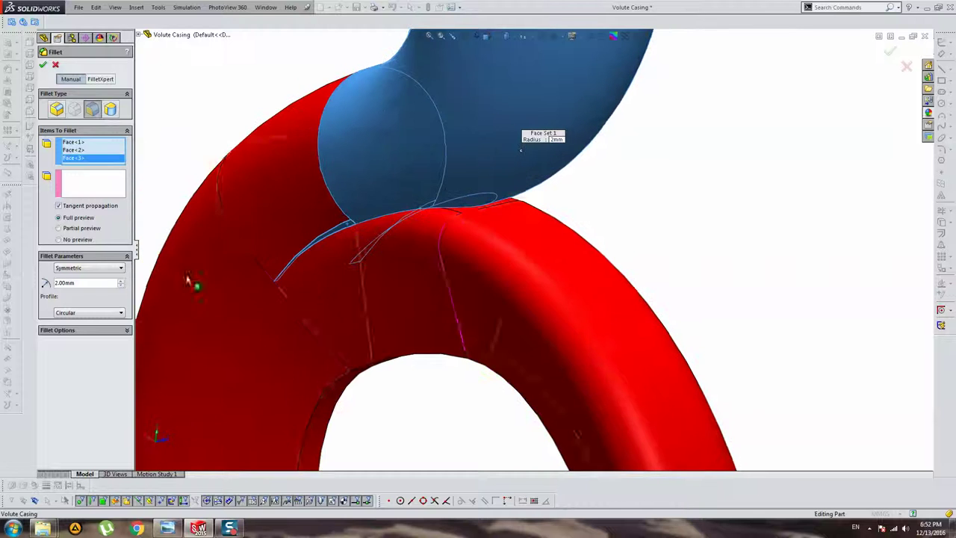
left_click(107, 194)
left_click(377, 266)
scroll(470, 215, "down", 2)
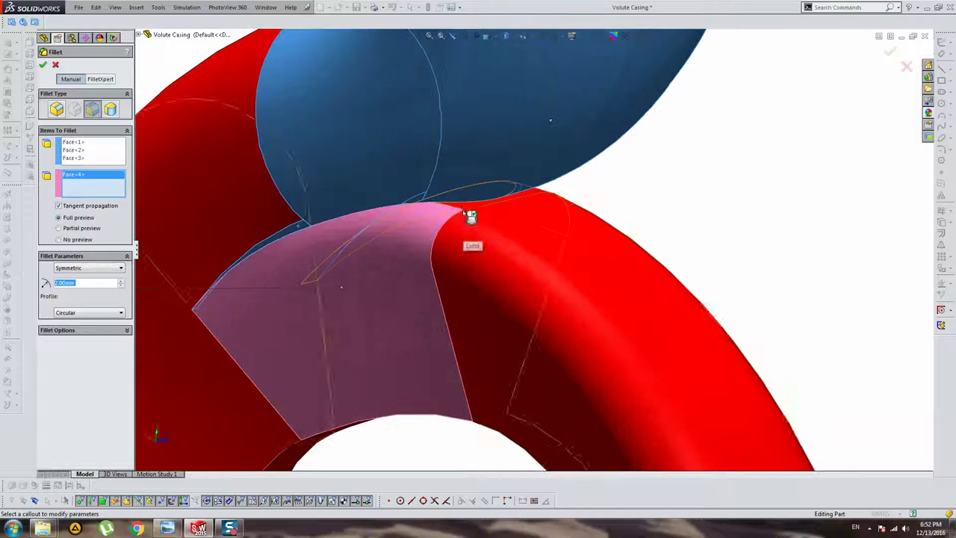
left_click(563, 252)
scroll(523, 250, "up", 2)
scroll(773, 235, "down", 2)
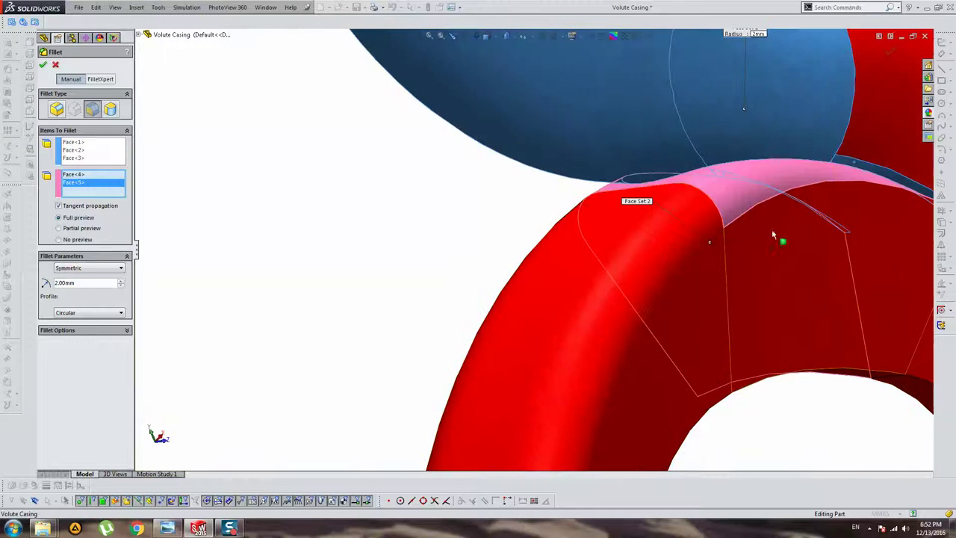
scroll(772, 242, "up", 3)
scroll(710, 239, "down", 2)
scroll(710, 239, "down", 1)
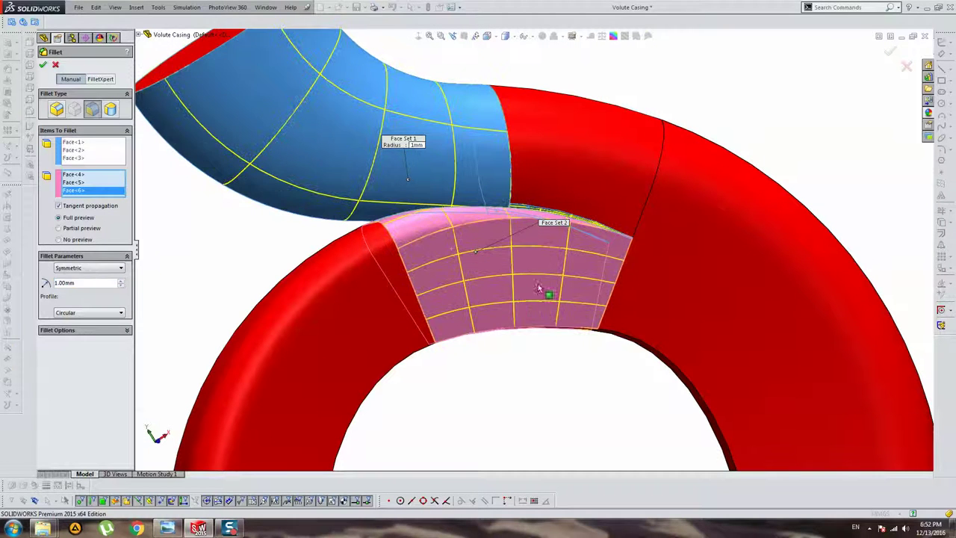
key("Escape")
mouse_move(609, 248)
middle_mouse_down()
mouse_move(550, 252)
mouse_move(551, 217)
middle_mouse_up()
- Delete and patch only the thin Loft10 sliver face along the seam, creating DeleteFace15
scroll(478, 207, "down", 3)
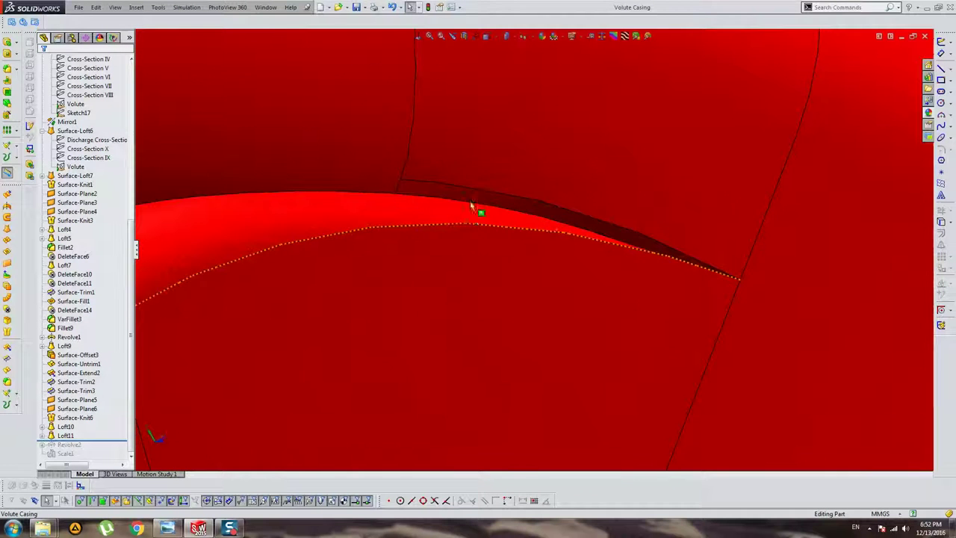
left_click(465, 201)
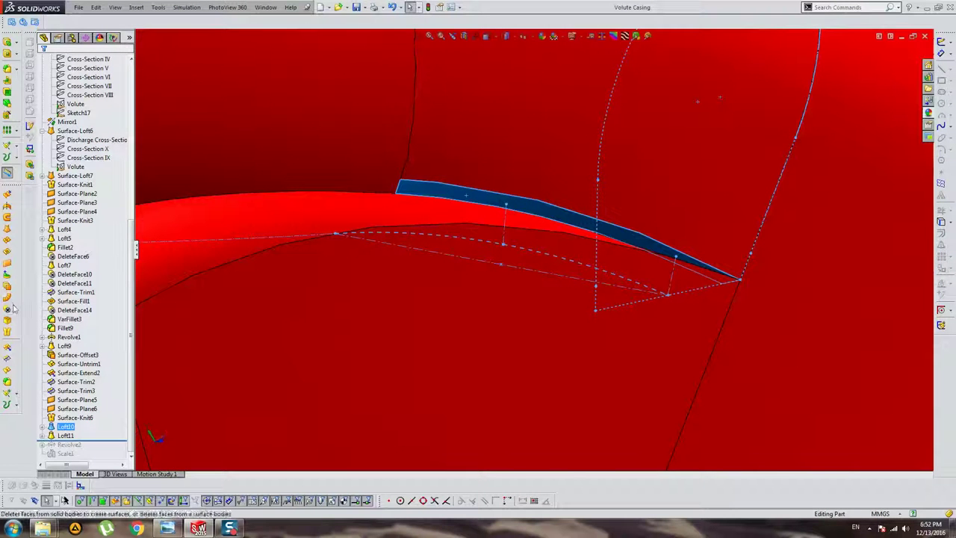
key("Delete")
mouse_move(430, 176)
middle_mouse_down()
mouse_move(441, 202)
mouse_move(523, 192)
mouse_move(264, 224)
middle_mouse_up()
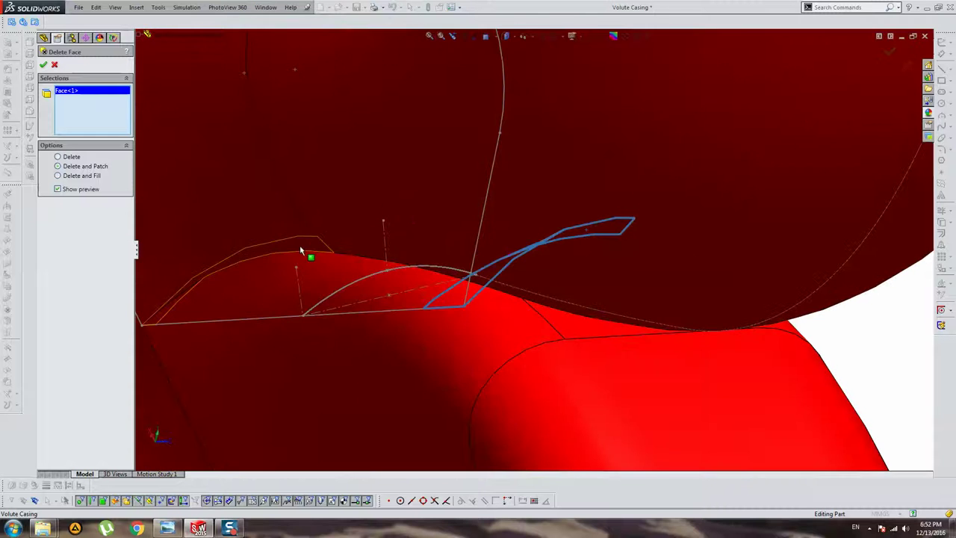
left_click(383, 239)
mouse_move(383, 239)
middle_mouse_down()
mouse_move(348, 240)
mouse_move(384, 261)
mouse_move(376, 295)
mouse_move(366, 239)
mouse_move(397, 250)
middle_mouse_up()
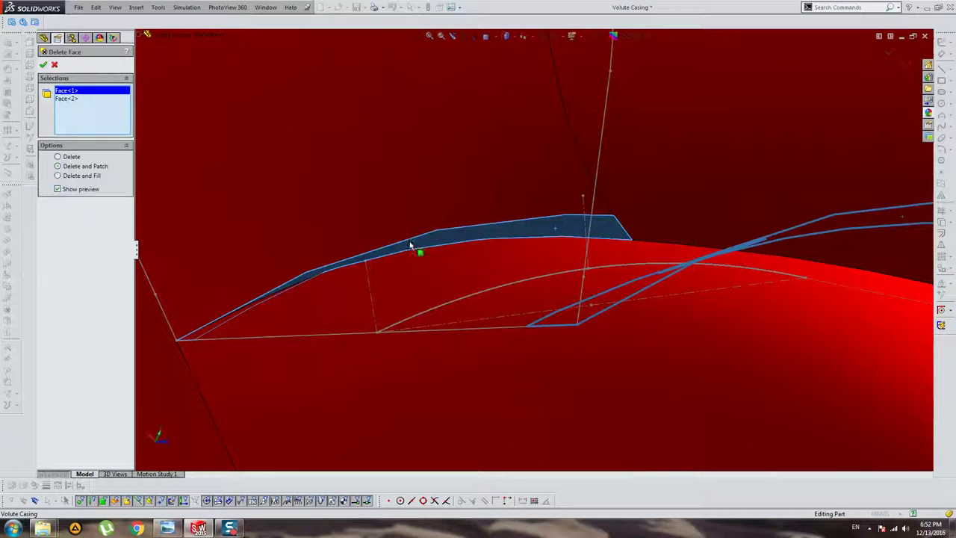
left_click(410, 245)
right_click(440, 210)
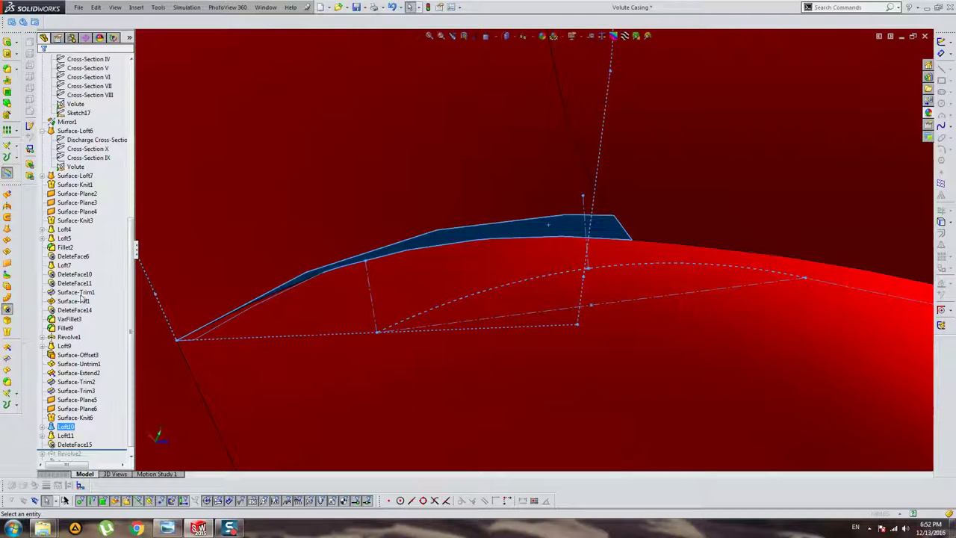
key("Delete")
mouse_move(569, 269)
middle_mouse_down()
mouse_move(557, 242)
mouse_move(546, 294)
middle_mouse_up()
scroll(774, 336, "down", 5)
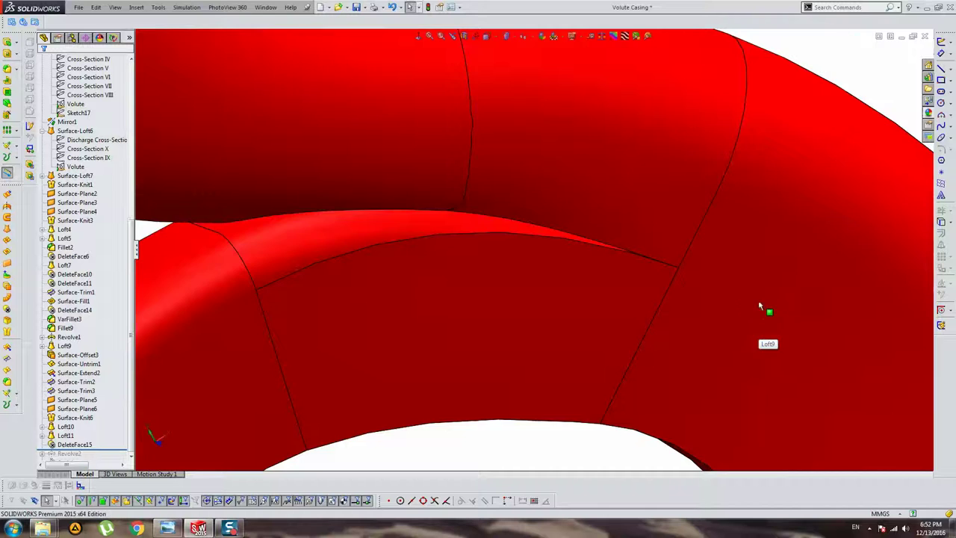
- Undo the sliver face deletion and select the Loft11 patch face
scroll(760, 306, "down", 2)
scroll(593, 279, "up", 5)
key("ctrl+z")
scroll(515, 260, "down", 3)
scroll(463, 207, "down", 3)
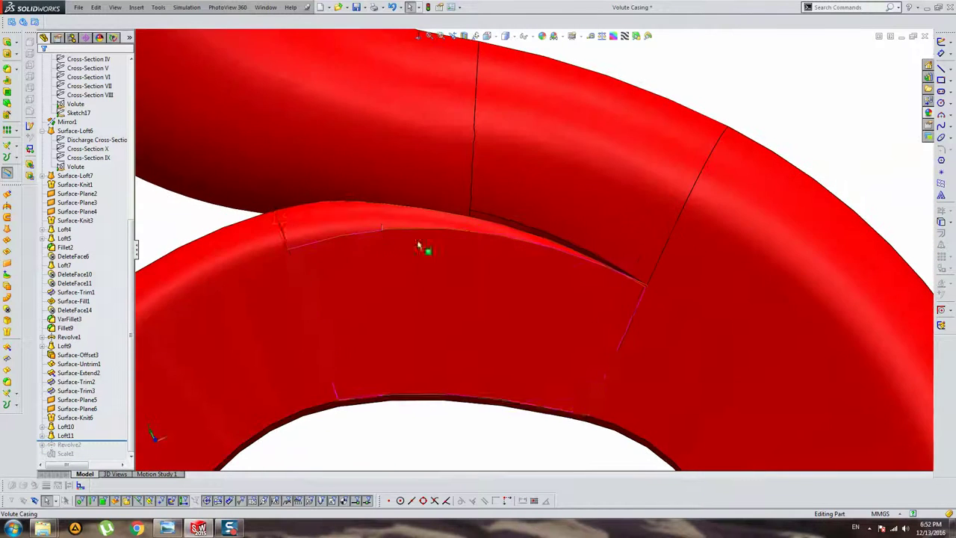
left_click(418, 245)
scroll(419, 245, "up", 3)
middle_click_drag(418, 246, 500, 275)
scroll(573, 274, "down", 3)
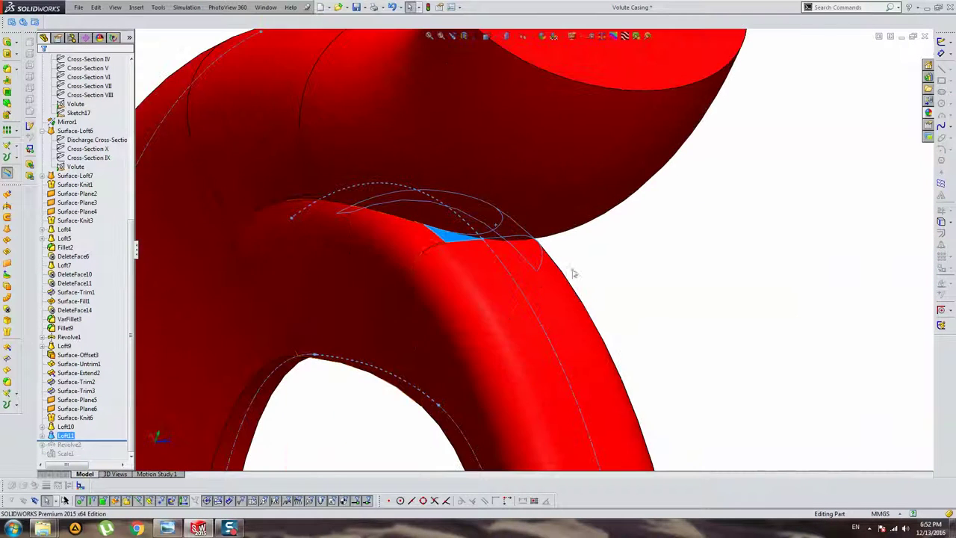
middle_click_drag(573, 274, 496, 249)
left_click(495, 247)
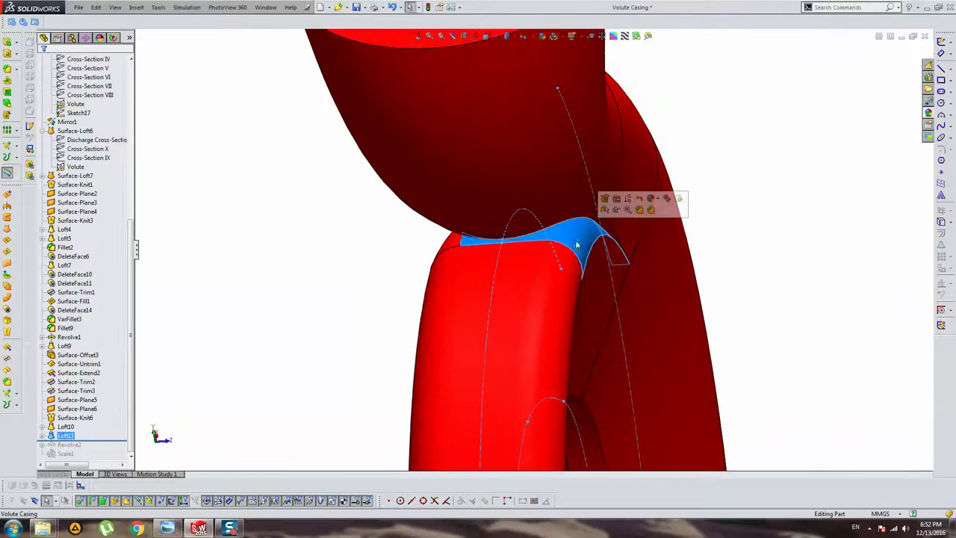
- Open Loft11 for editing and accept it to rebuild the model
left_click(605, 199)
mouse_move(605, 198)
middle_mouse_down()
mouse_move(559, 249)
mouse_move(516, 269)
middle_mouse_up()
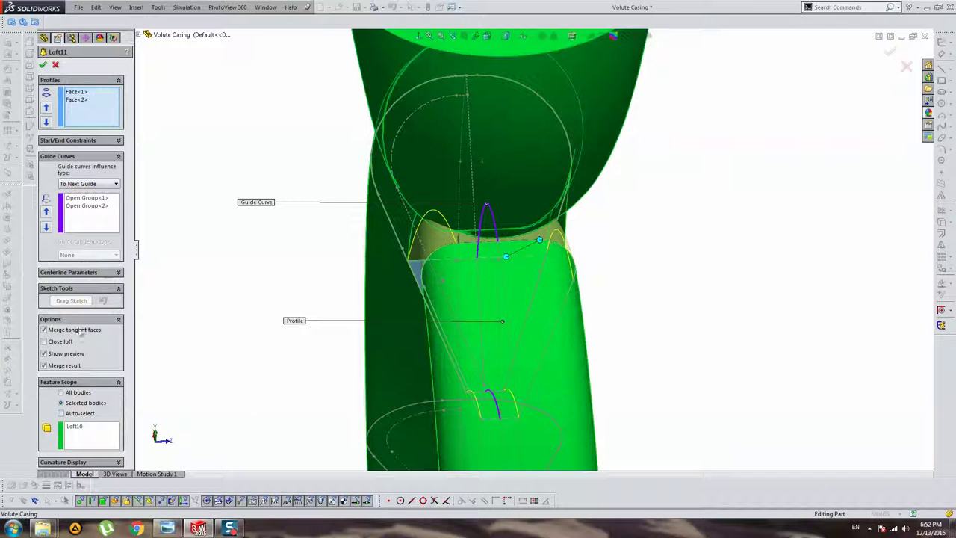
mouse_move(346, 348)
middle_mouse_down()
mouse_move(423, 342)
mouse_move(470, 306)
middle_mouse_up()
left_click(65, 426)
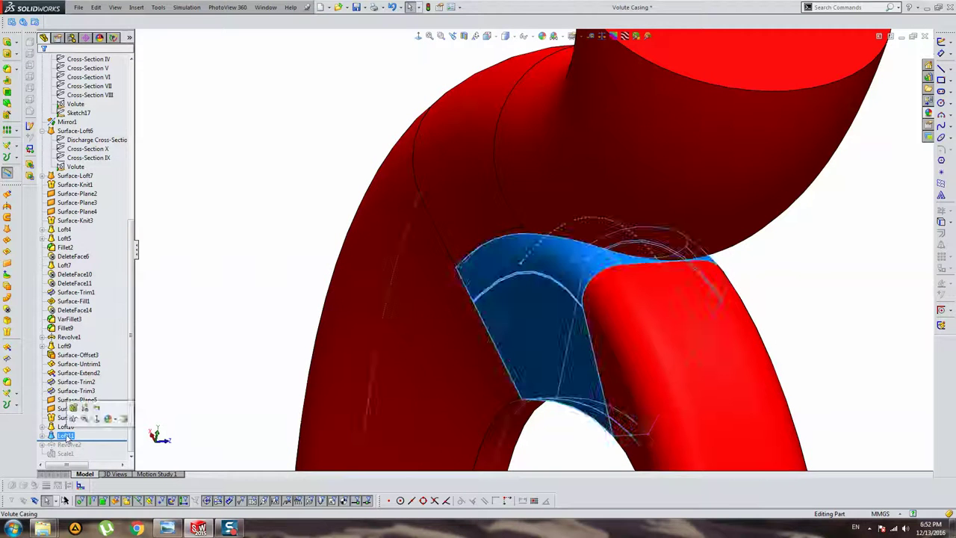
left_click(71, 408)
mouse_move(473, 221)
middle_mouse_down()
mouse_move(617, 272)
mouse_move(602, 277)
middle_mouse_up()
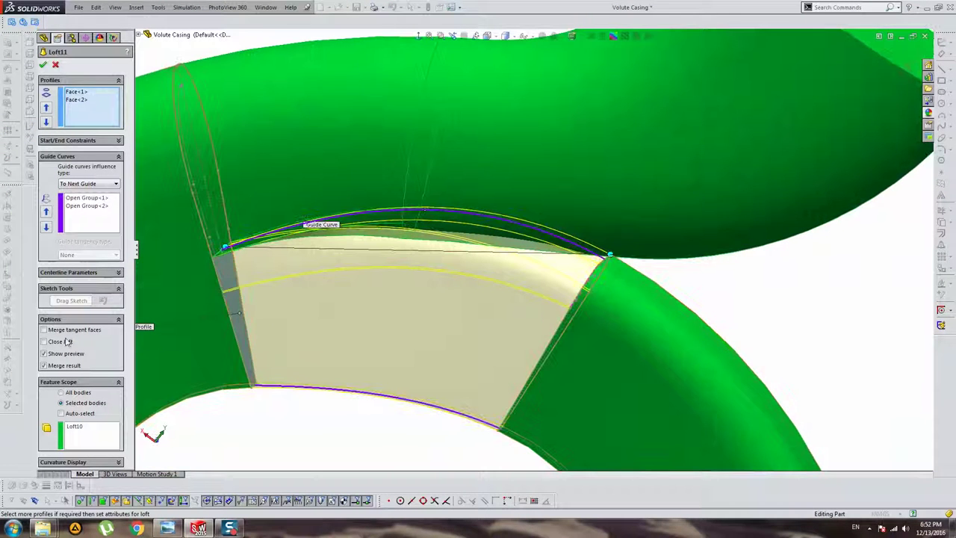
key("Return")
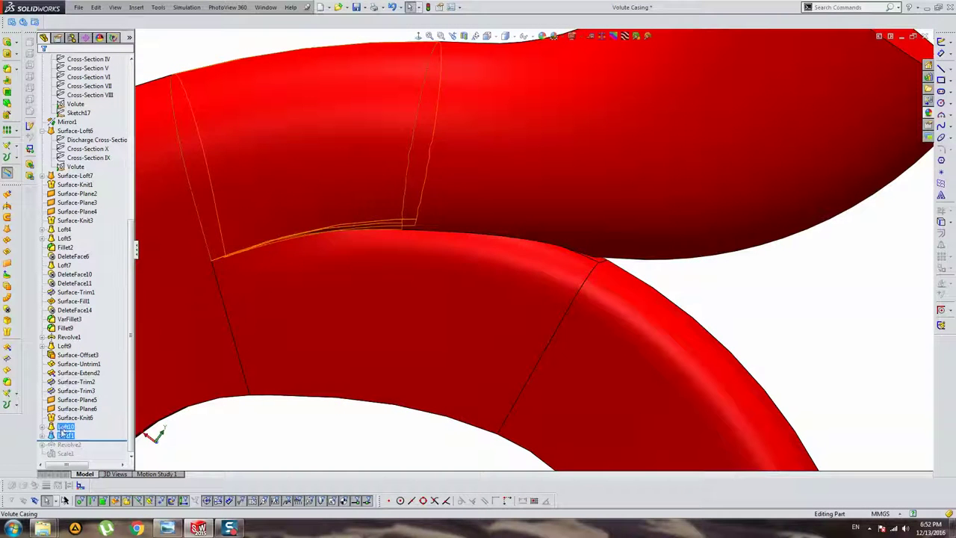
- Re-edit Loft11, toggle Close loft on then off, and confirm it as an open loft
right_click(66, 435)
left_click(66, 308)
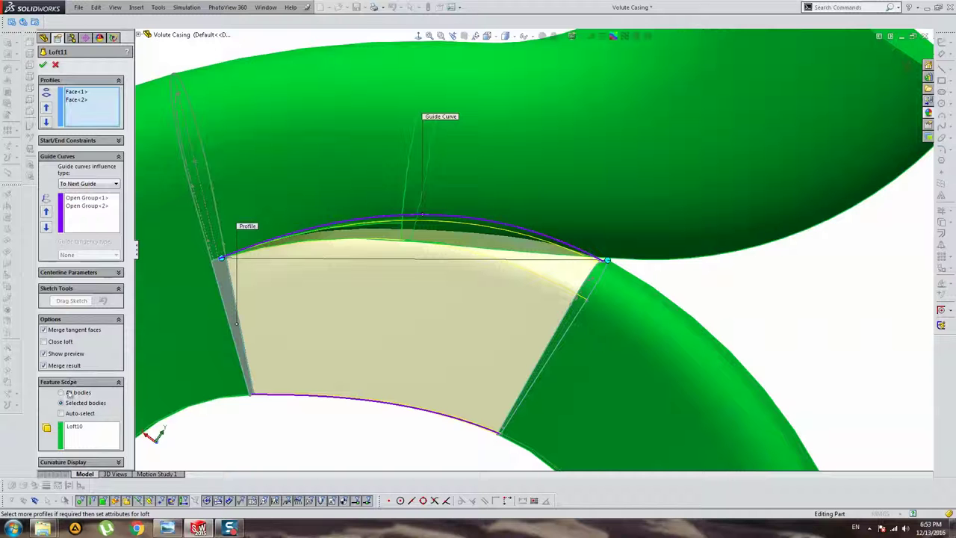
left_click(58, 342)
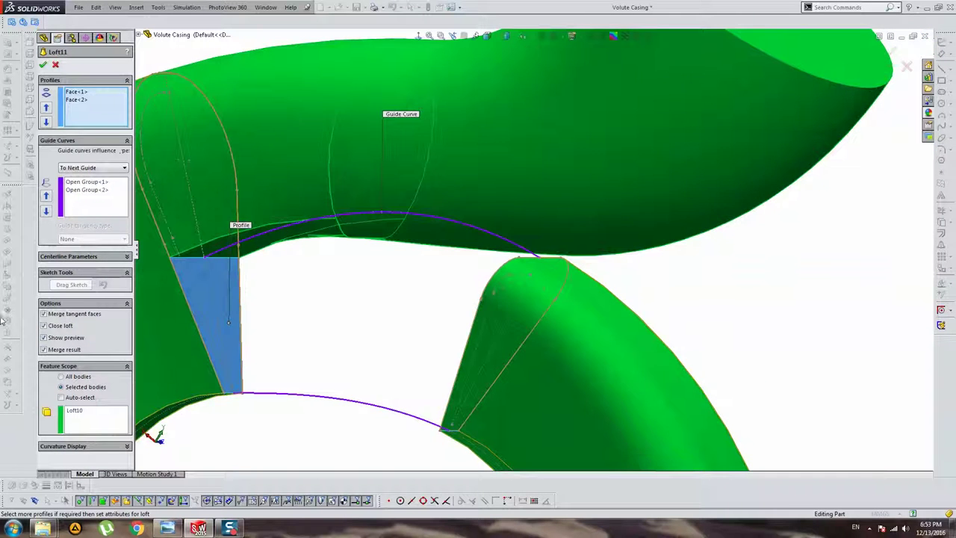
left_click(45, 326)
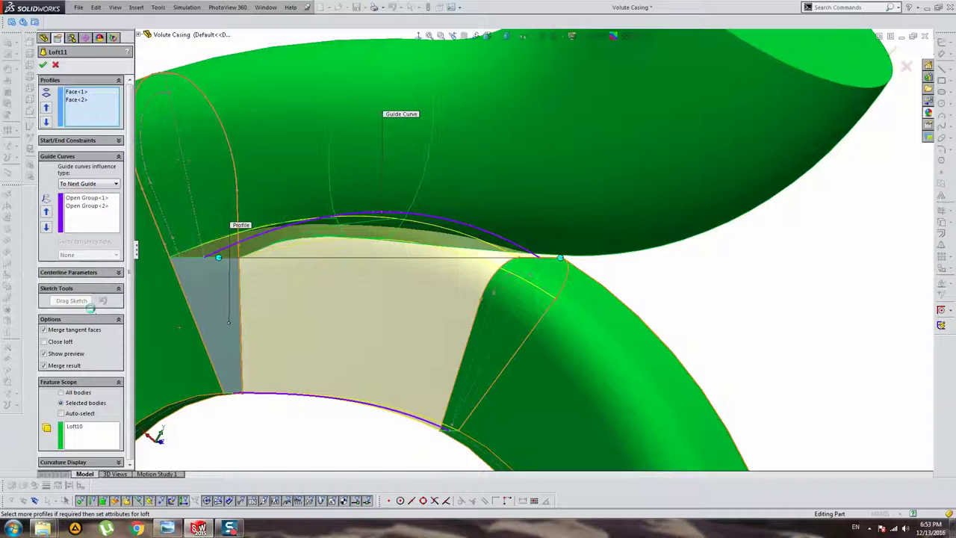
left_click(42, 65)
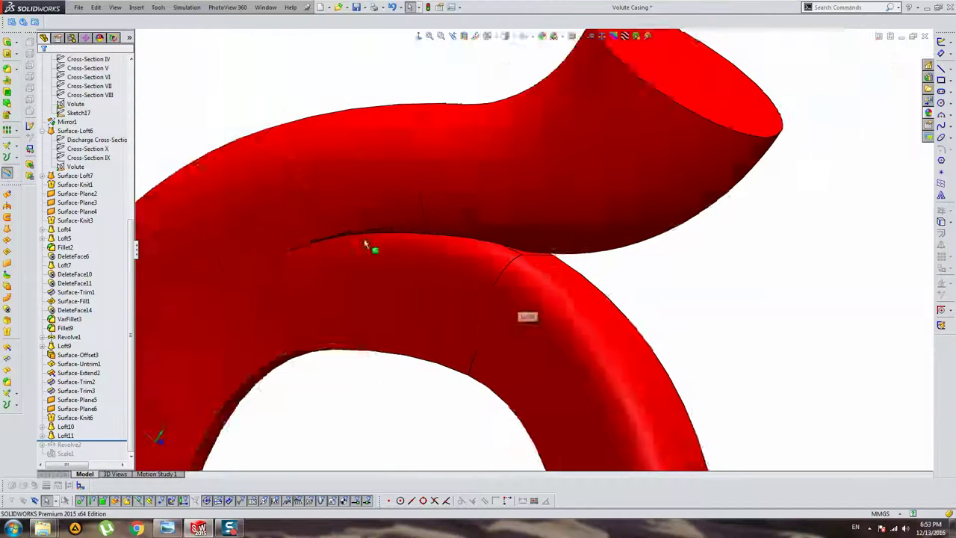
- Fillet the seam edge with a 1.00 mm radius, excluding the extra Edge<2>
scroll(366, 245, "down", 2)
scroll(431, 249, "down", 2)
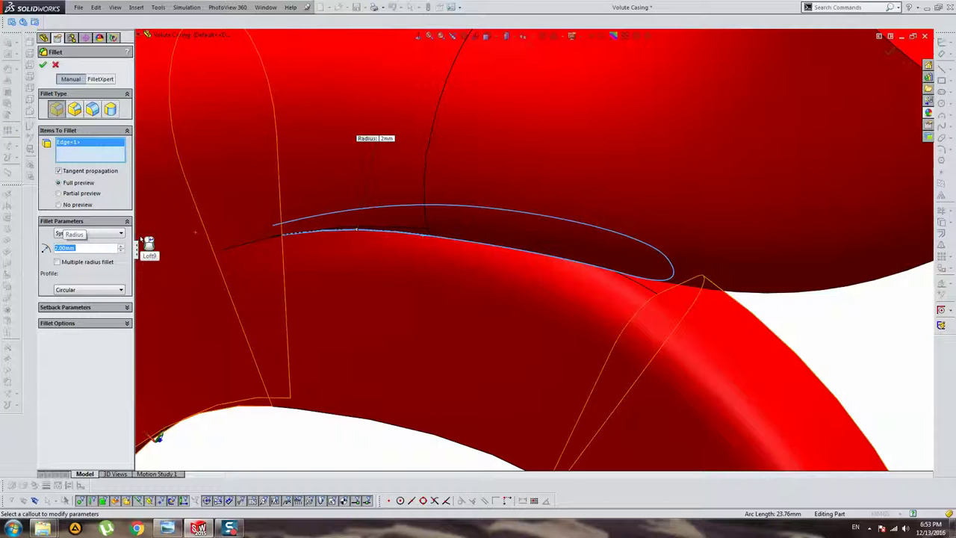
type("3")
type("1")
mouse_move(224, 234)
middle_mouse_down()
mouse_move(742, 303)
mouse_move(662, 298)
mouse_move(767, 275)
middle_mouse_up()
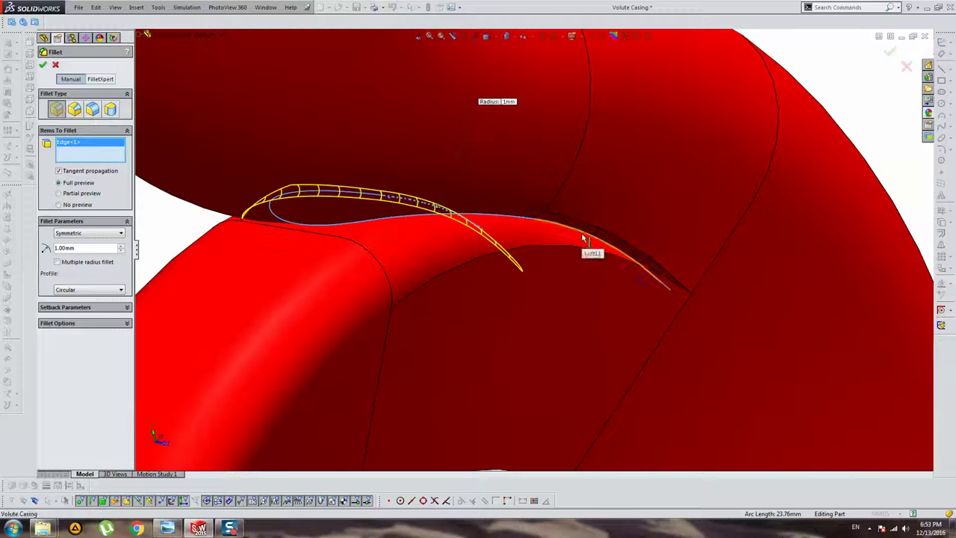
left_click(425, 227)
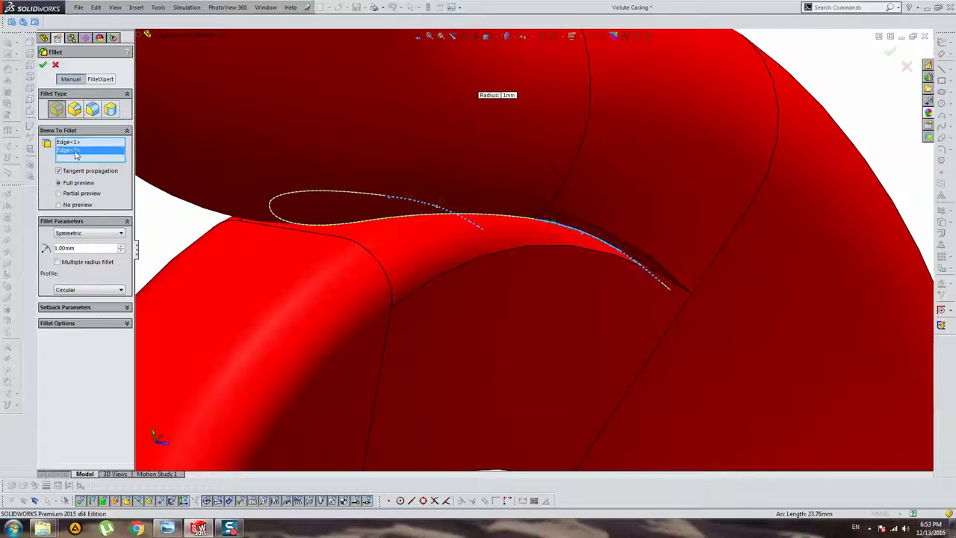
left_click(397, 214)
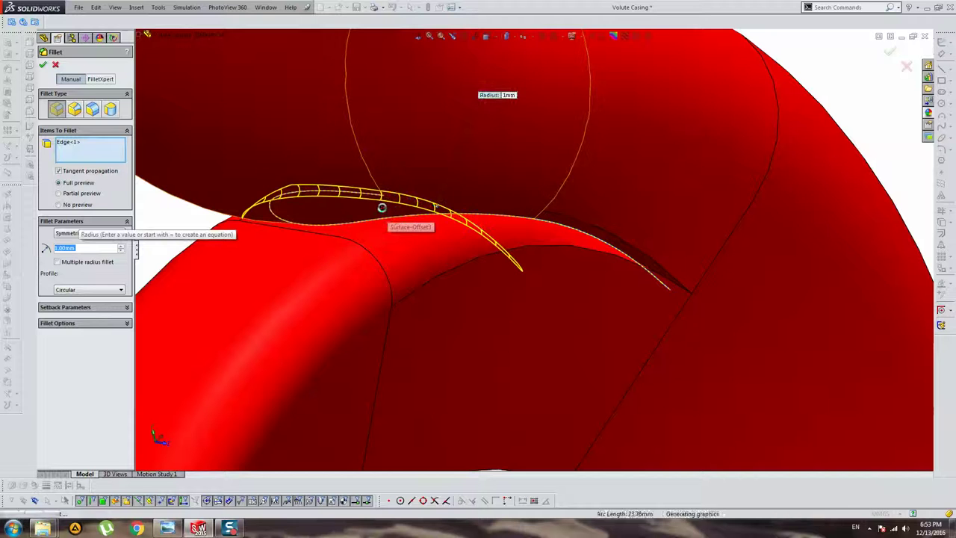
key("Return")
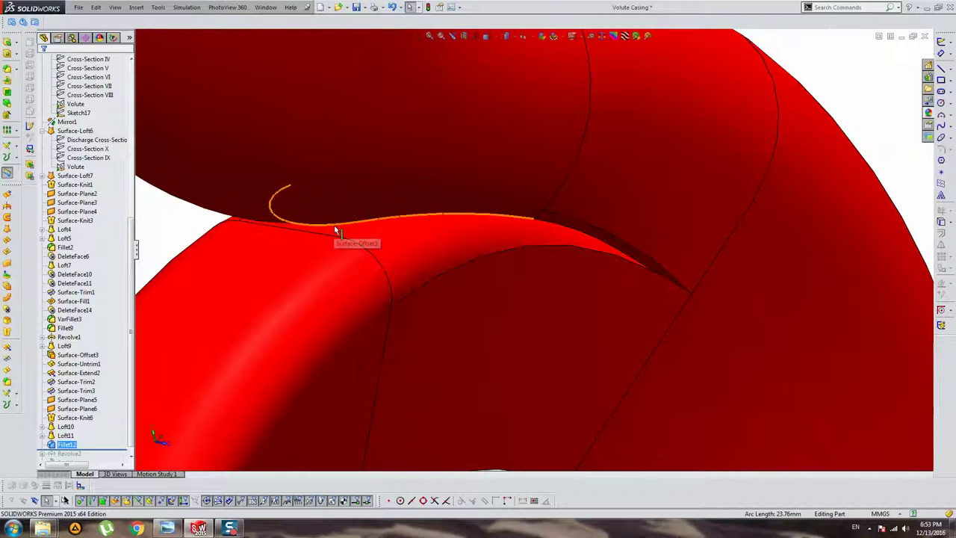
- Start a second fillet on the seam edge chain, then cancel it
left_click(334, 226)
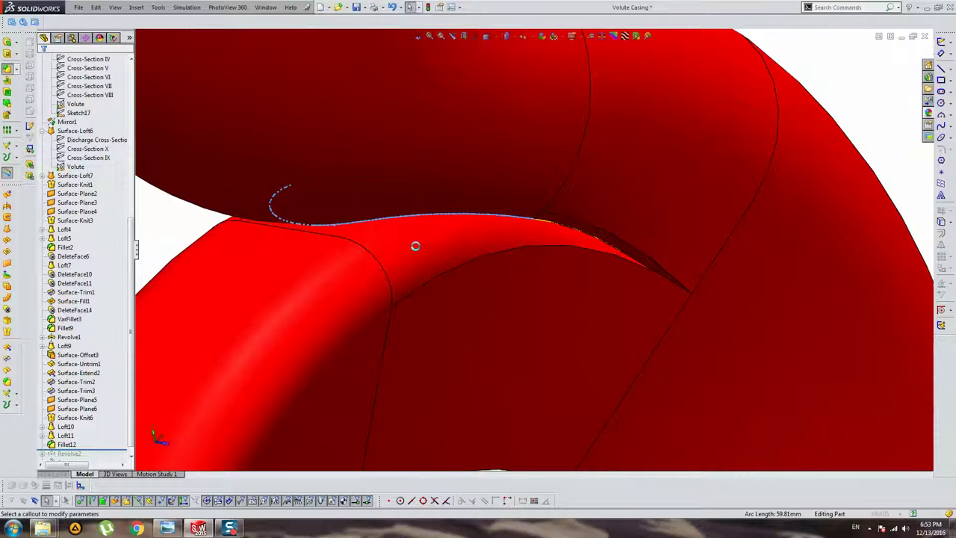
key("f")
mouse_move(403, 253)
middle_mouse_down()
mouse_move(358, 259)
mouse_move(363, 252)
middle_mouse_up()
key("Escape")
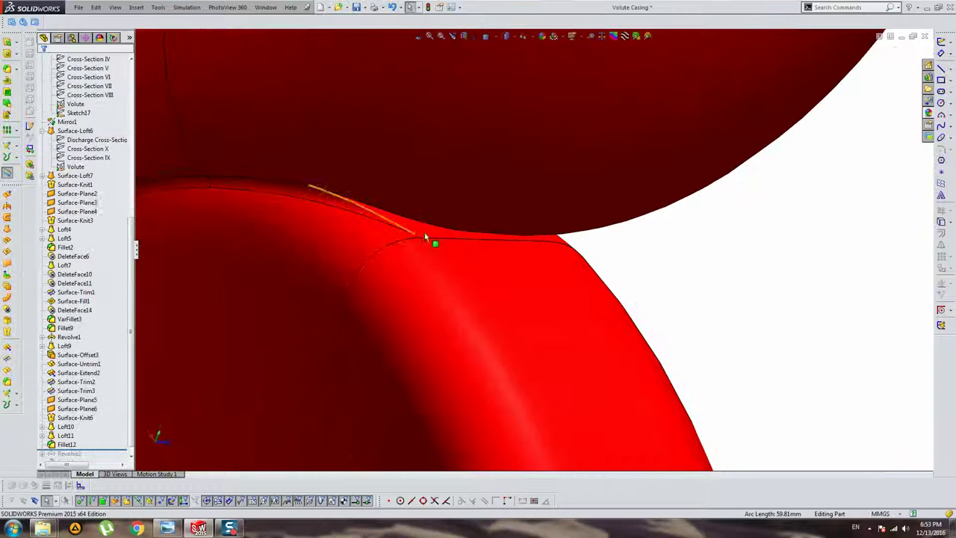
mouse_move(424, 237)
middle_mouse_down()
mouse_move(484, 245)
mouse_move(275, 232)
middle_mouse_up()
- Undo to remove the Fillet12 feature
left_click(366, 220)
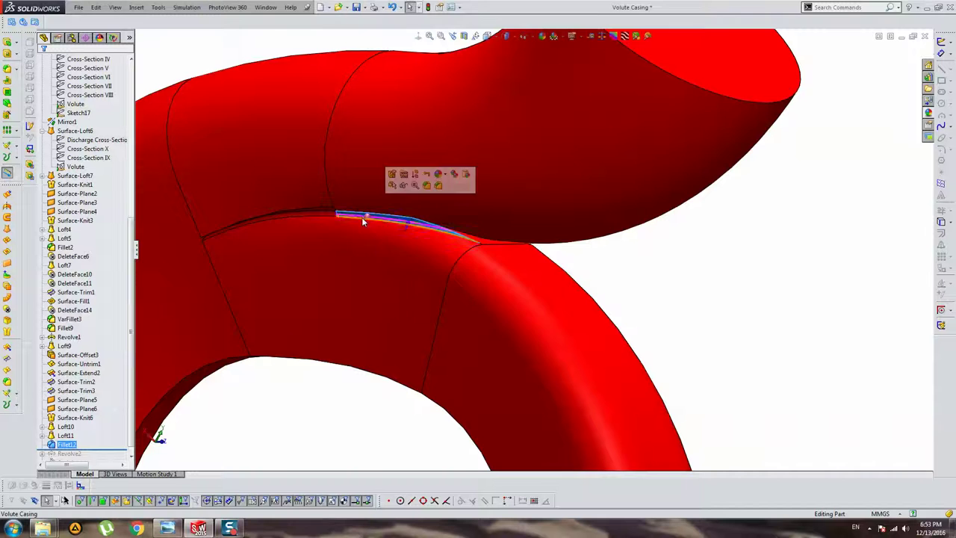
key("ctrl+z")
mouse_move(489, 335)
middle_mouse_down()
mouse_move(466, 348)
mouse_move(138, 338)
middle_mouse_up()
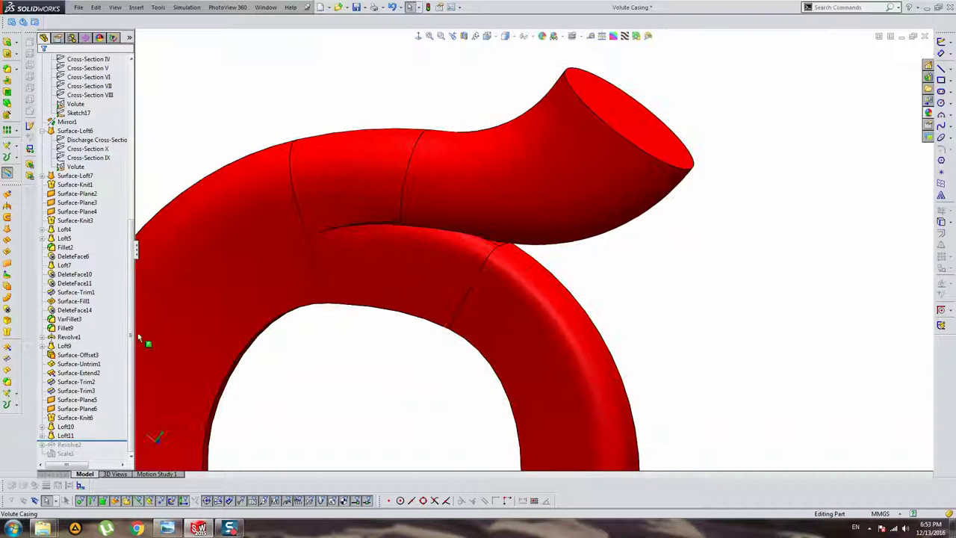
- Roll forward to include Revolve2 and open its 3.60 mm dimension D2@Sketch26 for editing
left_click_drag(104, 446, 104, 453)
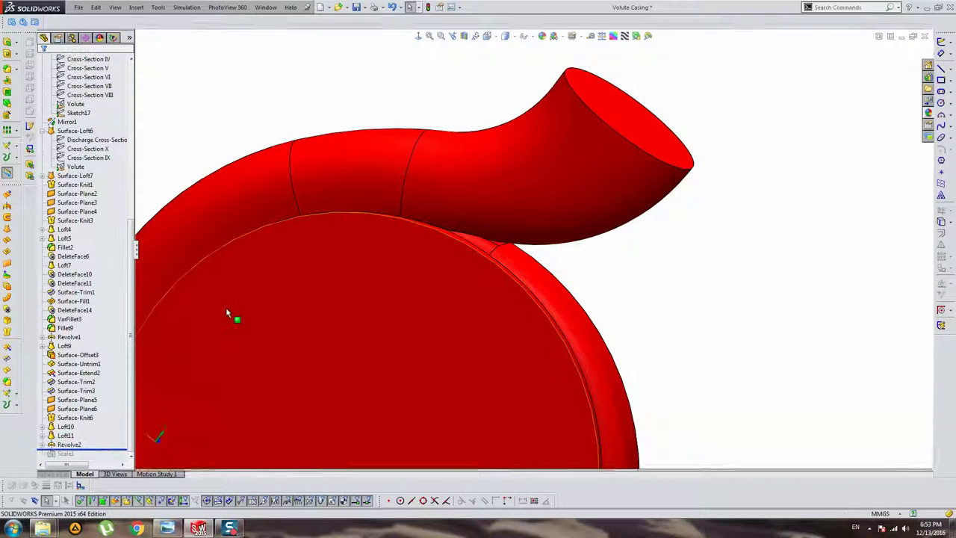
mouse_move(523, 261)
middle_mouse_down()
mouse_move(405, 210)
mouse_move(632, 265)
mouse_move(633, 273)
mouse_move(595, 242)
mouse_move(619, 294)
mouse_move(595, 299)
mouse_move(585, 266)
mouse_move(510, 258)
mouse_move(555, 267)
mouse_move(625, 243)
mouse_move(555, 293)
mouse_move(520, 281)
mouse_move(517, 316)
mouse_move(603, 186)
mouse_move(576, 228)
mouse_move(537, 239)
middle_mouse_up()
scroll(602, 256, "down", 3)
scroll(594, 299, "up", 3)
left_click(555, 292)
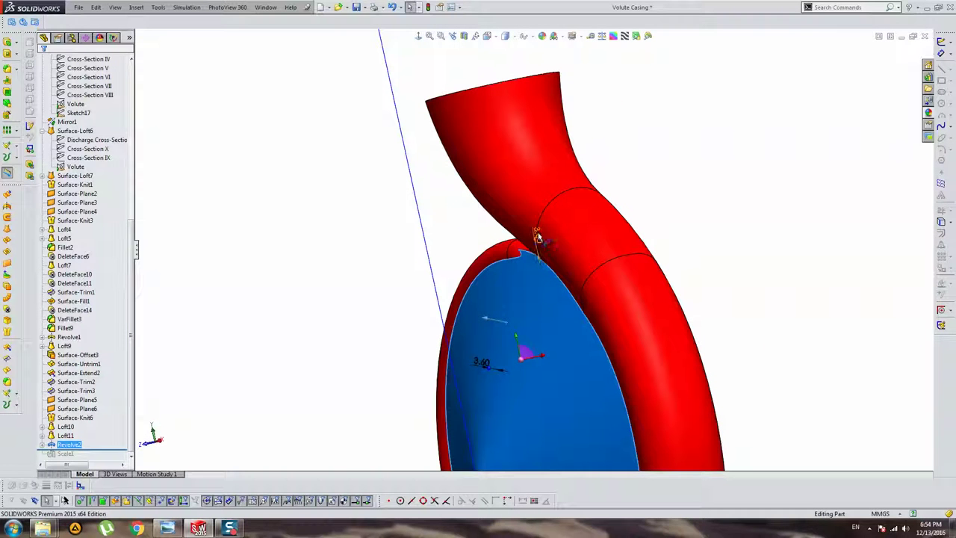
double_click(536, 237)
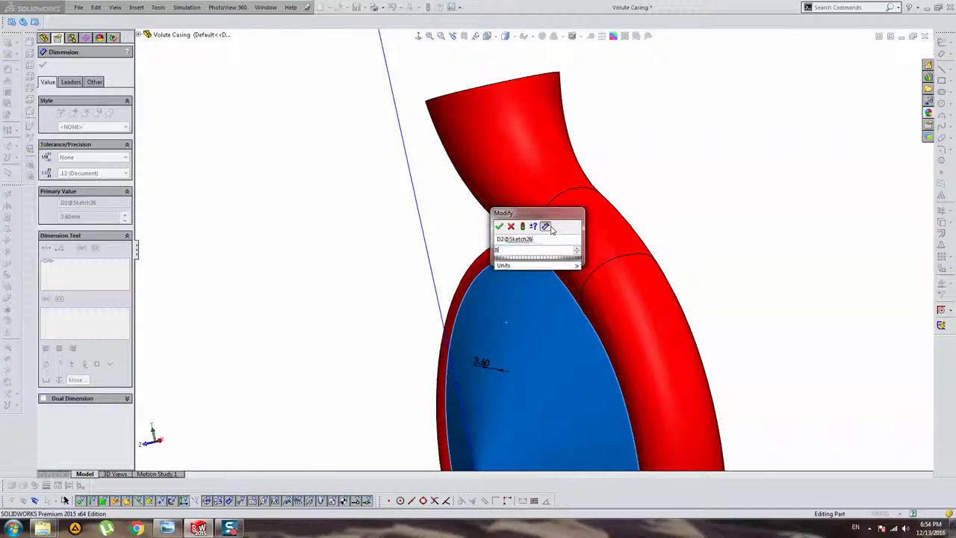
- Rebuild with the new D2@Sketch26 value and orbit to inspect the revolve–tube junction
key("Return")
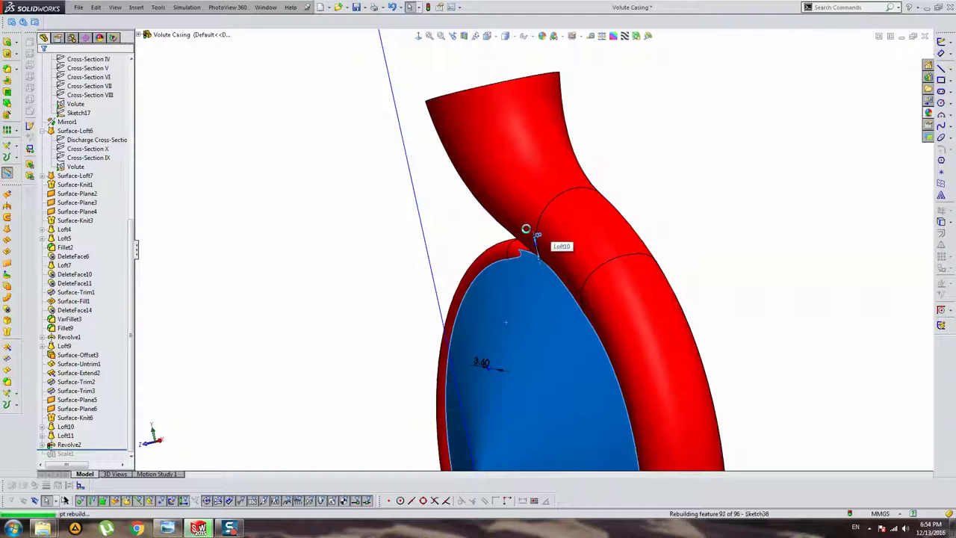
scroll(470, 235, "down", 3)
scroll(441, 272, "down", 4)
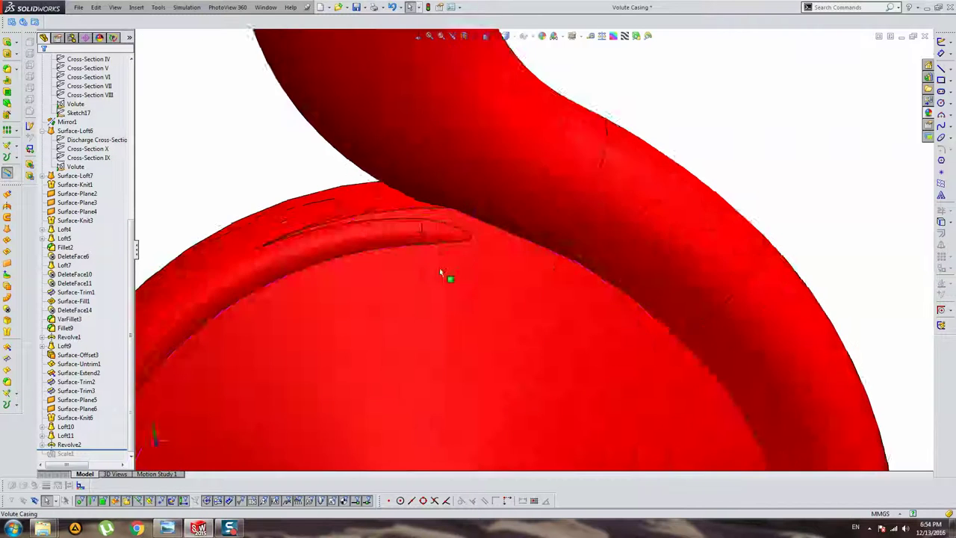
mouse_move(441, 272)
middle_mouse_down()
mouse_move(500, 264)
mouse_move(426, 239)
middle_mouse_up()
left_click(464, 293)
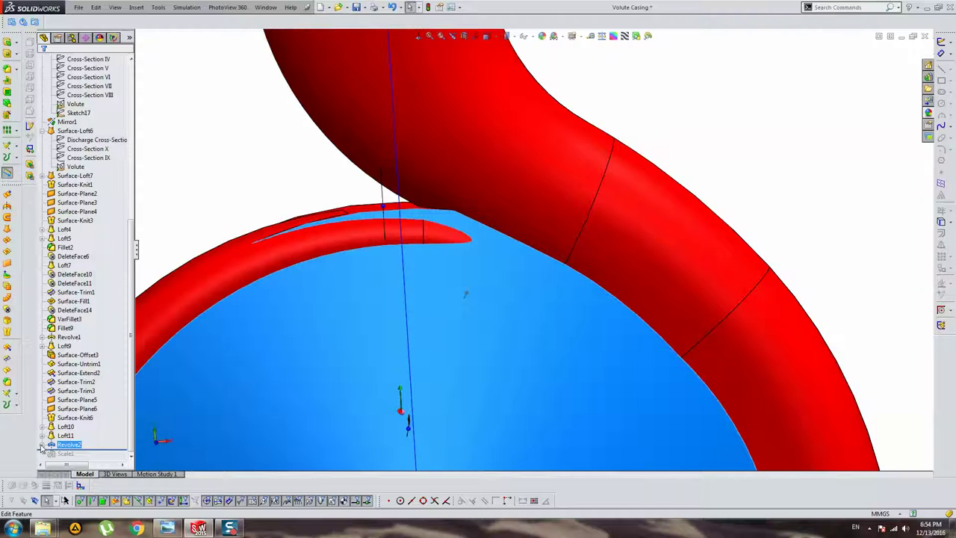
- Show the Revolve2 sketch and change its D2@Sketch26 dimension, then rebuild
left_click(72, 455)
middle_click_drag(448, 292, 461, 241)
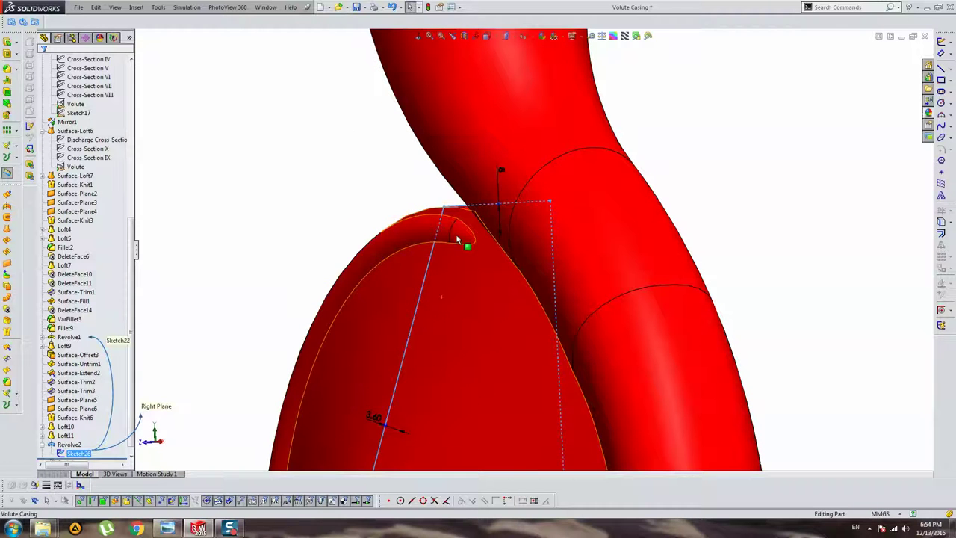
double_click(501, 170)
key("Return")
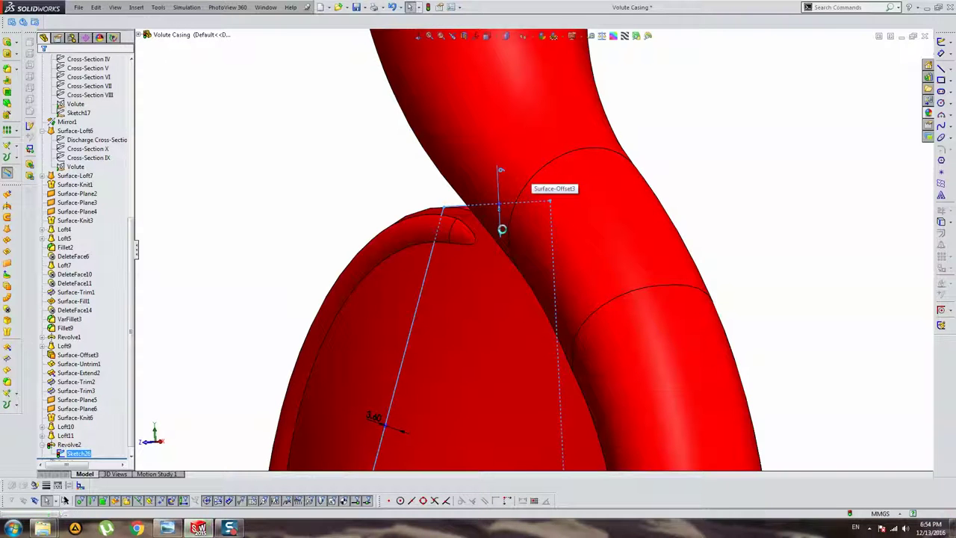
- Check the junction after the rebuild and edit the Sketch26 dimension once more
middle_click_drag(502, 229, 593, 277)
scroll(610, 295, "down", 2)
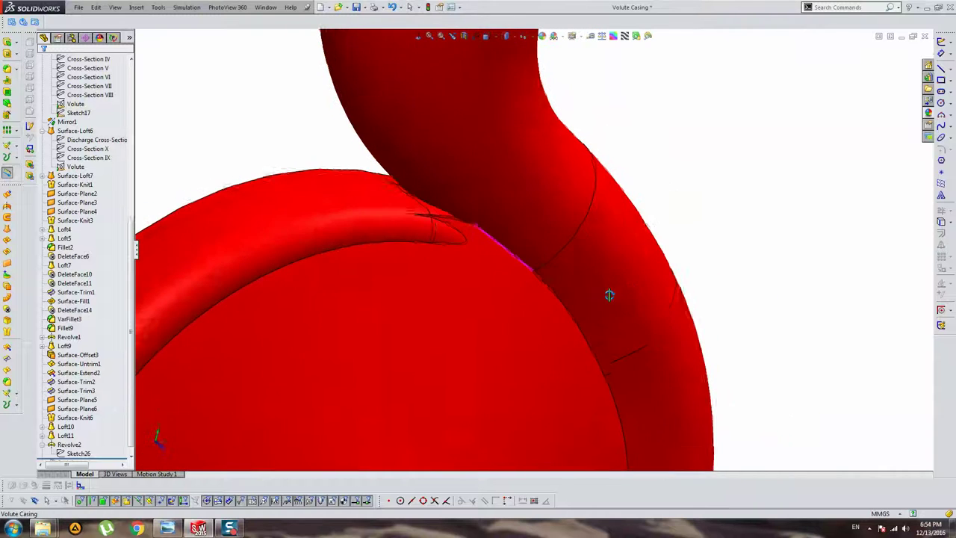
scroll(580, 273, "up", 3)
left_click(493, 258)
scroll(493, 258, "down", 2)
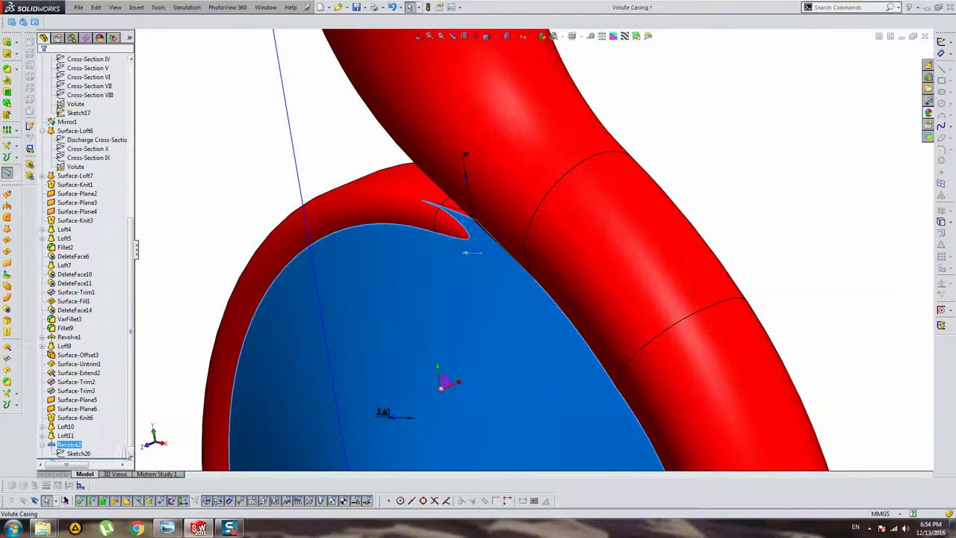
middle_click_drag(478, 239, 543, 260)
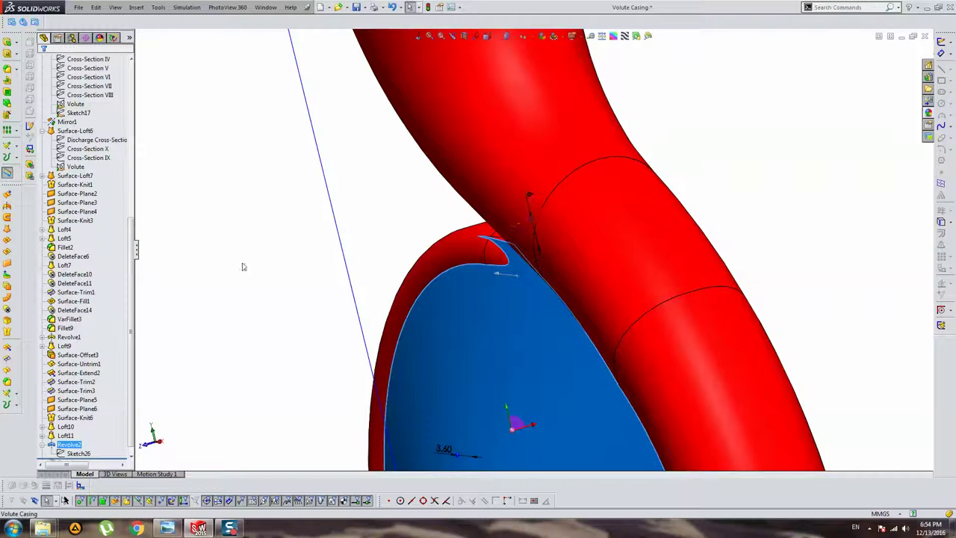
left_click(74, 454)
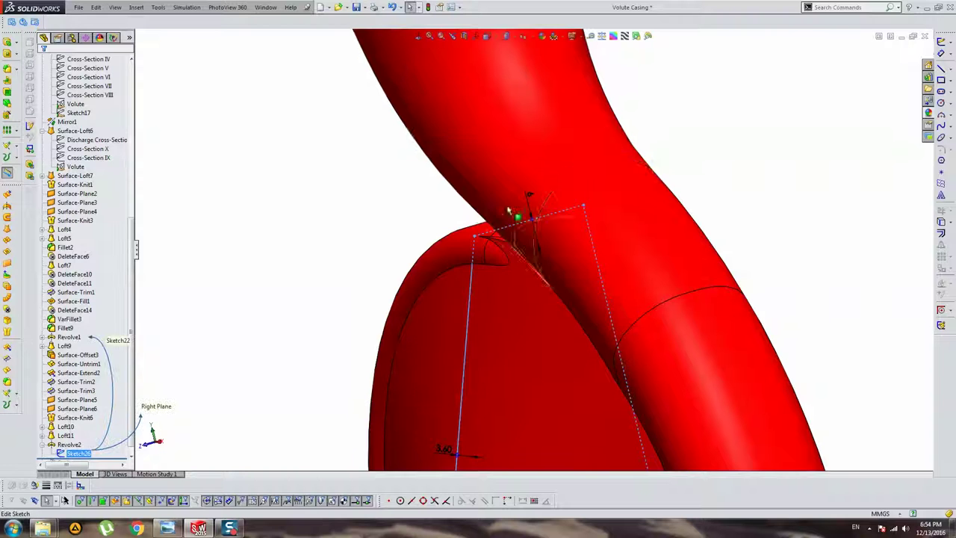
double_click(530, 197)
key("Return")
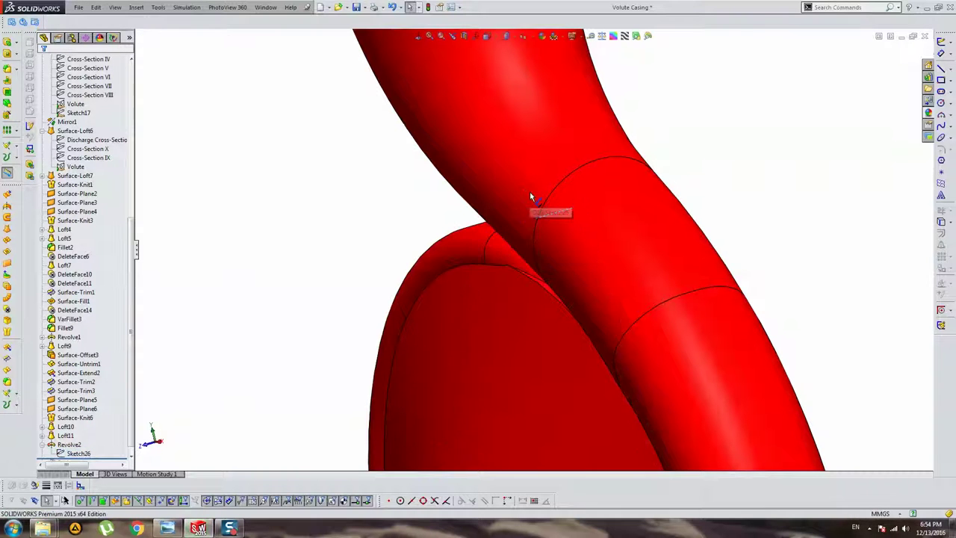
- Make a final D2 revision so the revolve meets the discharge tube cleanly, then rebuild
mouse_move(553, 219)
middle_mouse_down()
mouse_move(592, 316)
mouse_move(478, 262)
mouse_move(516, 311)
mouse_move(495, 279)
mouse_move(525, 293)
mouse_move(546, 228)
mouse_move(597, 271)
mouse_move(626, 279)
mouse_move(503, 247)
mouse_move(497, 320)
mouse_move(406, 336)
mouse_move(561, 274)
middle_mouse_up()
left_click(497, 320)
key("Escape")
double_click(555, 271)
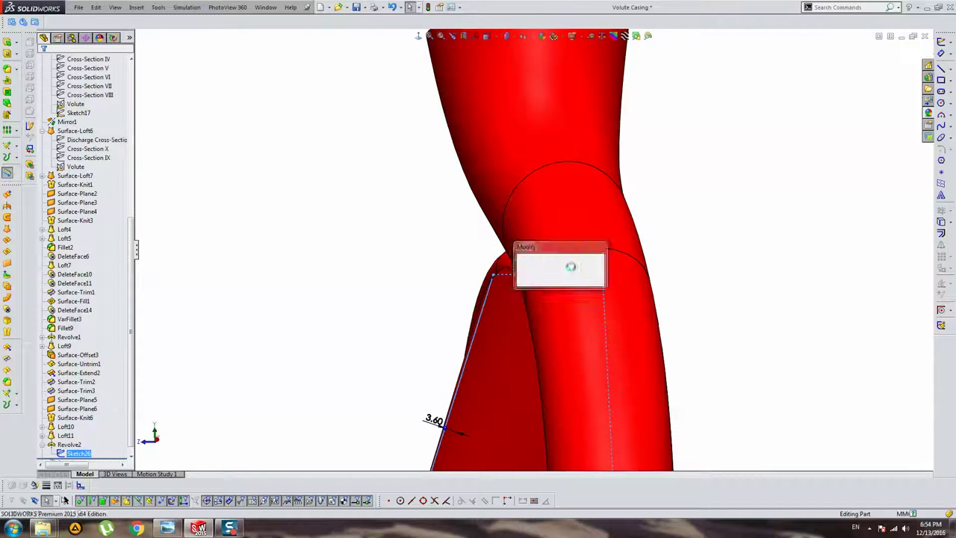
key("Return")
left_click(571, 267)
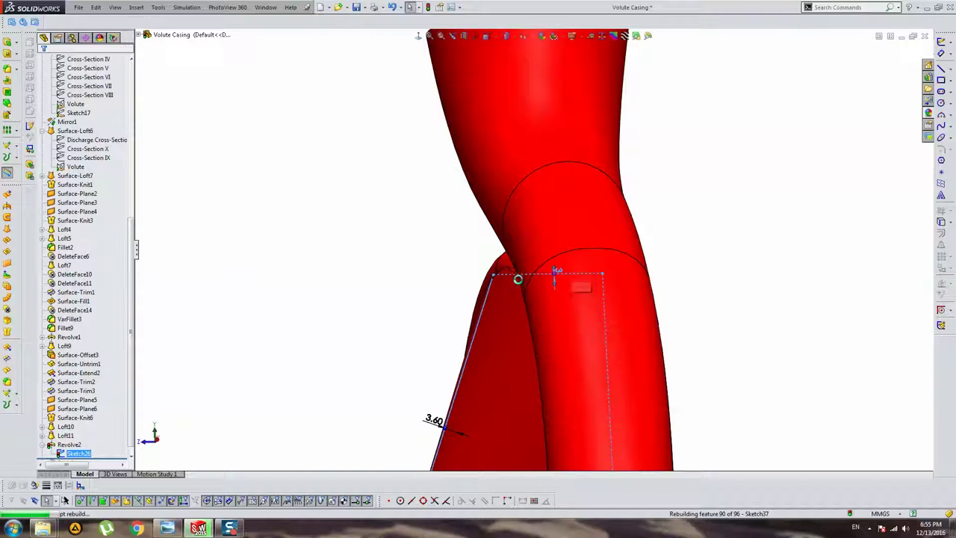
mouse_move(523, 269)
middle_mouse_down()
mouse_move(439, 274)
mouse_move(437, 294)
mouse_move(459, 258)
middle_mouse_up()
- Delete and patch the sliver face at the scroll–disc junction as DeleteFace14
left_click(459, 255)
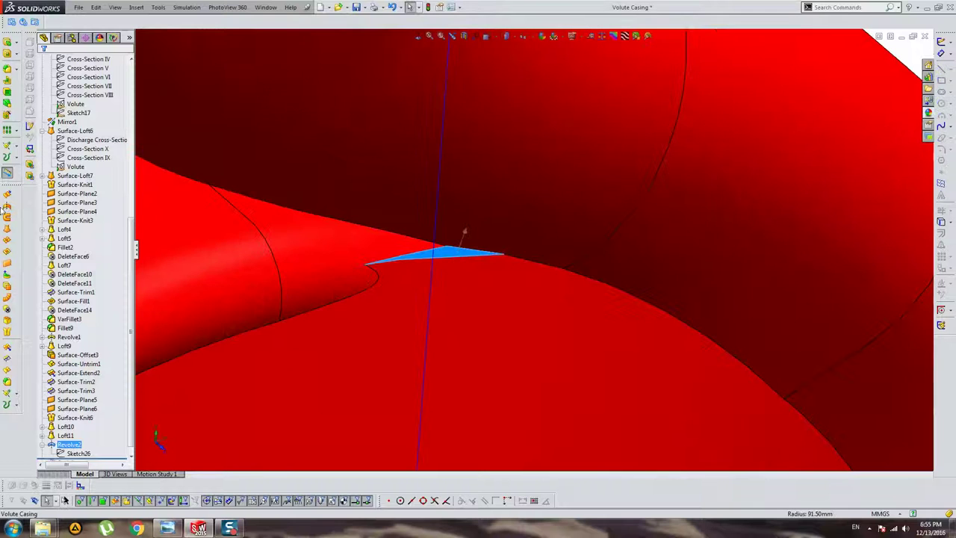
key("Delete")
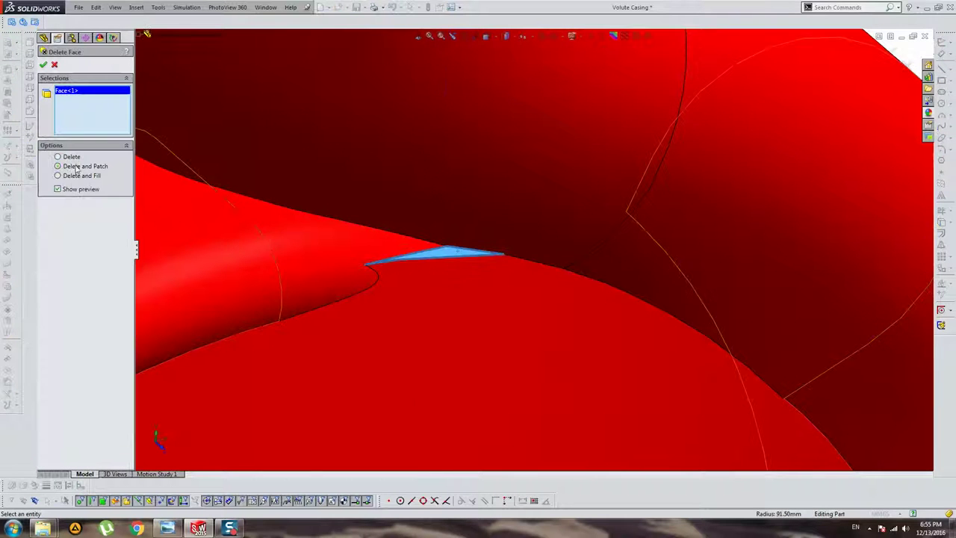
mouse_move(202, 252)
middle_mouse_down()
mouse_move(456, 216)
mouse_move(494, 229)
mouse_move(470, 209)
mouse_move(502, 197)
mouse_move(486, 256)
mouse_move(559, 209)
mouse_move(578, 216)
mouse_move(585, 256)
mouse_move(513, 196)
mouse_move(533, 346)
mouse_move(483, 288)
middle_mouse_up()
key("Return")
- Orbit and zoom around the junction to check the patched surface
scroll(540, 265, "up", 5)
scroll(605, 317, "down", 5)
mouse_move(605, 317)
middle_mouse_down()
mouse_move(566, 289)
mouse_move(608, 311)
mouse_move(549, 259)
middle_mouse_up()
scroll(549, 259, "up", 2)
scroll(561, 303, "down", 4)
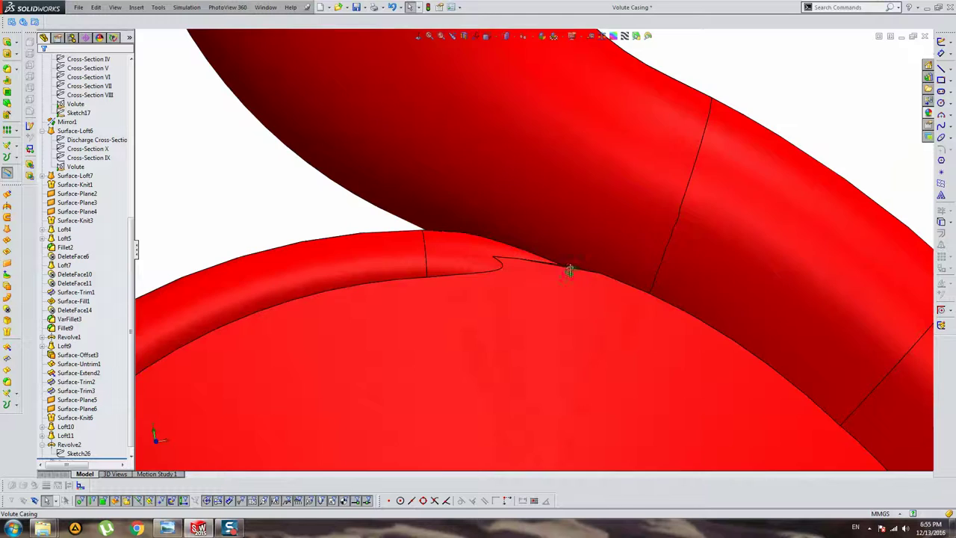
scroll(567, 269, "down", 3)
scroll(561, 324, "down", 3)
mouse_move(488, 240)
middle_mouse_down()
mouse_move(454, 264)
mouse_move(459, 227)
mouse_move(459, 247)
mouse_move(514, 257)
mouse_move(486, 213)
mouse_move(510, 221)
middle_mouse_up()
scroll(459, 248, "up", 3)
scroll(510, 220, "up", 4)
mouse_move(534, 256)
middle_mouse_down()
mouse_move(465, 261)
mouse_move(508, 269)
mouse_move(457, 281)
middle_mouse_up()
- Snap to the front view and tilt onto the tube–disc junction
key("ctrl+1")
key("Escape")
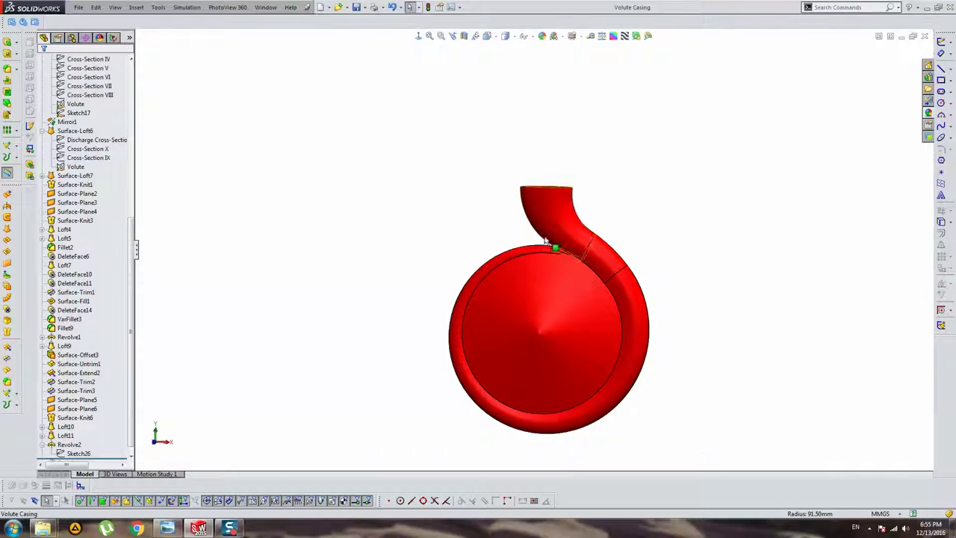
scroll(556, 247, "down", 5)
middle_click_drag(587, 264, 572, 302)
scroll(572, 302, "down", 2)
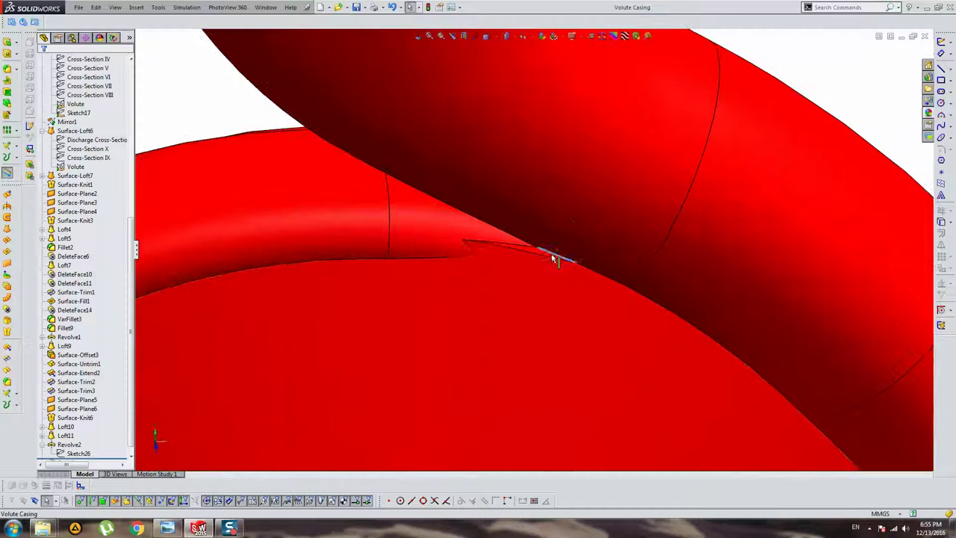
- Select the revolved disc face and enter a new D2@Sketch26 value
mouse_move(550, 258)
middle_mouse_down()
mouse_move(567, 249)
mouse_move(499, 273)
mouse_move(419, 188)
middle_mouse_up()
left_click(506, 274)
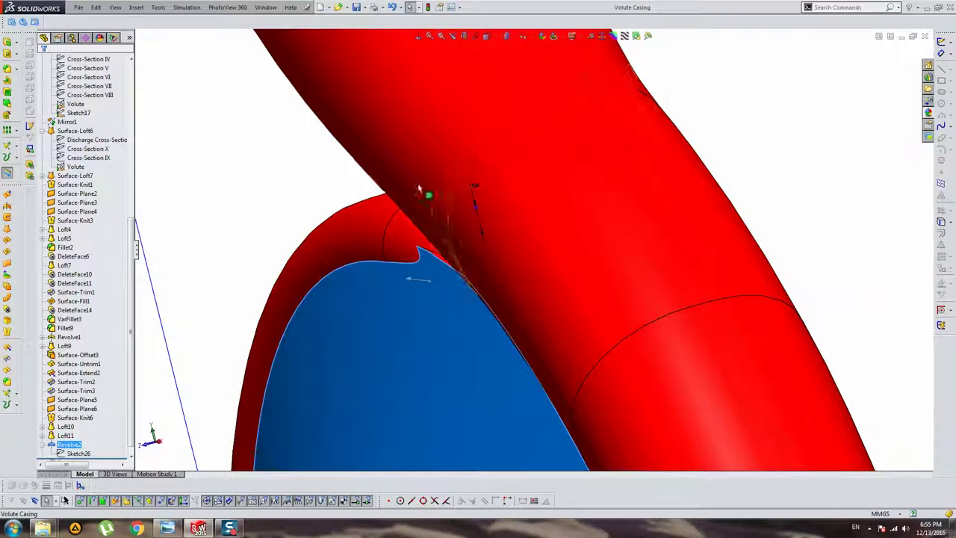
double_click(474, 186)
key("Return")
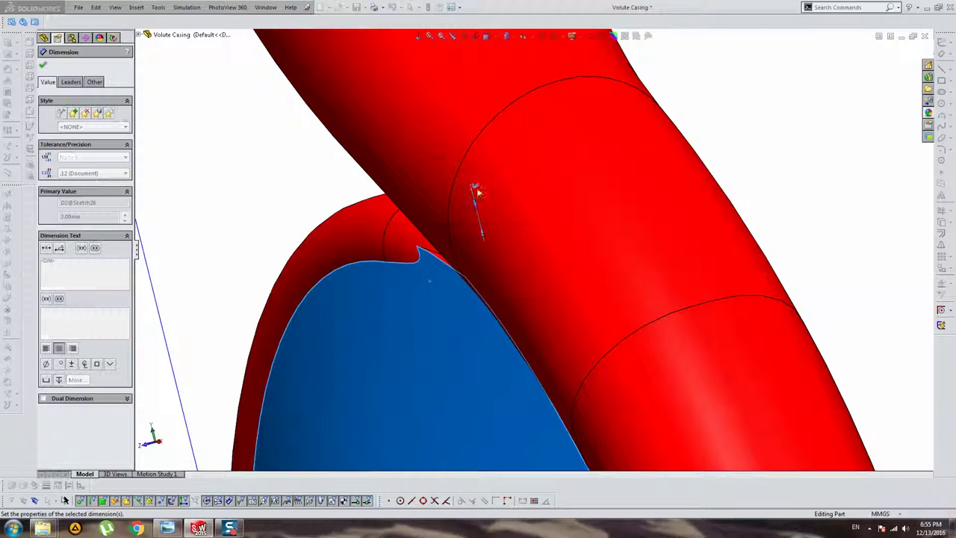
left_click(427, 7)
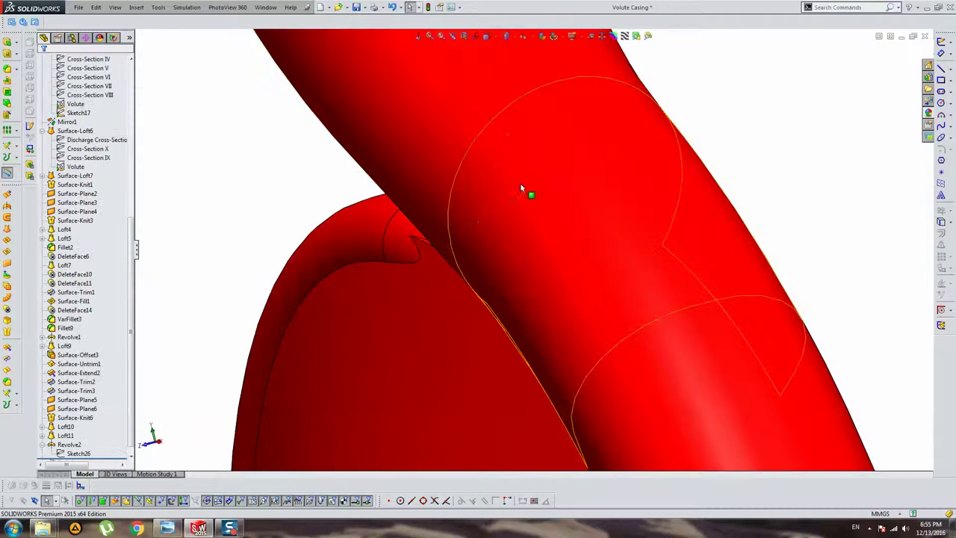
- Select the thin face at the notch and change D2@Sketch26 again, then rebuild
mouse_move(520, 182)
middle_mouse_down()
mouse_move(510, 213)
mouse_move(299, 257)
mouse_move(394, 244)
middle_mouse_up()
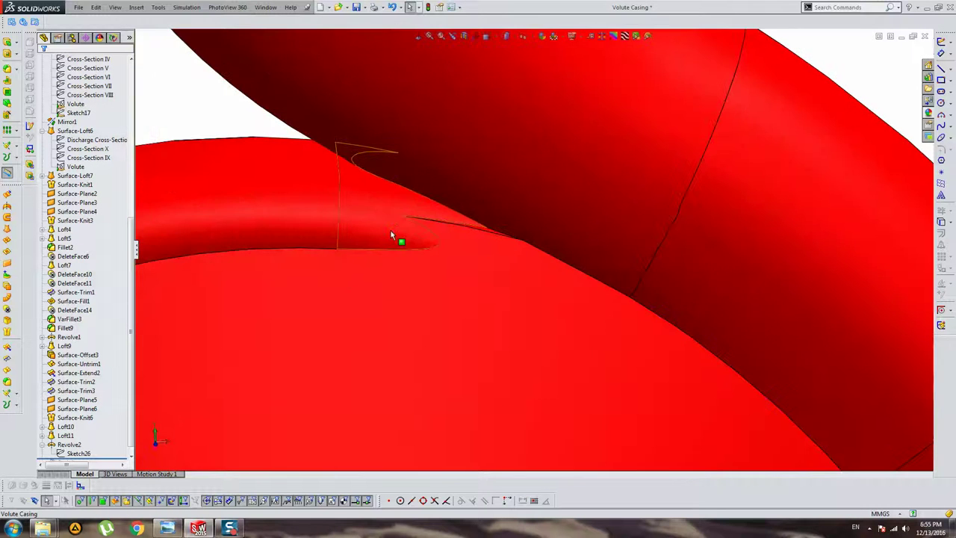
scroll(496, 231, "down", 3)
left_click(484, 236)
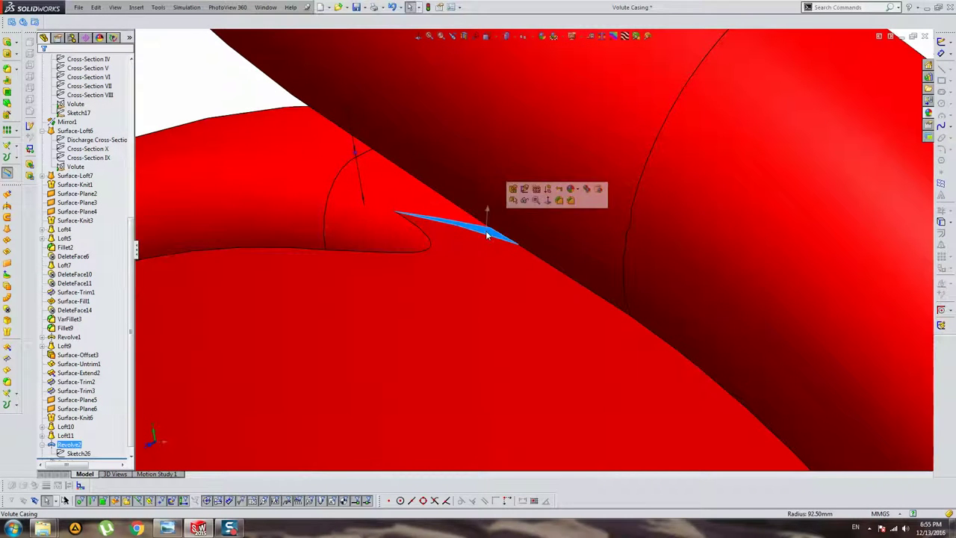
double_click(350, 112)
type("5")
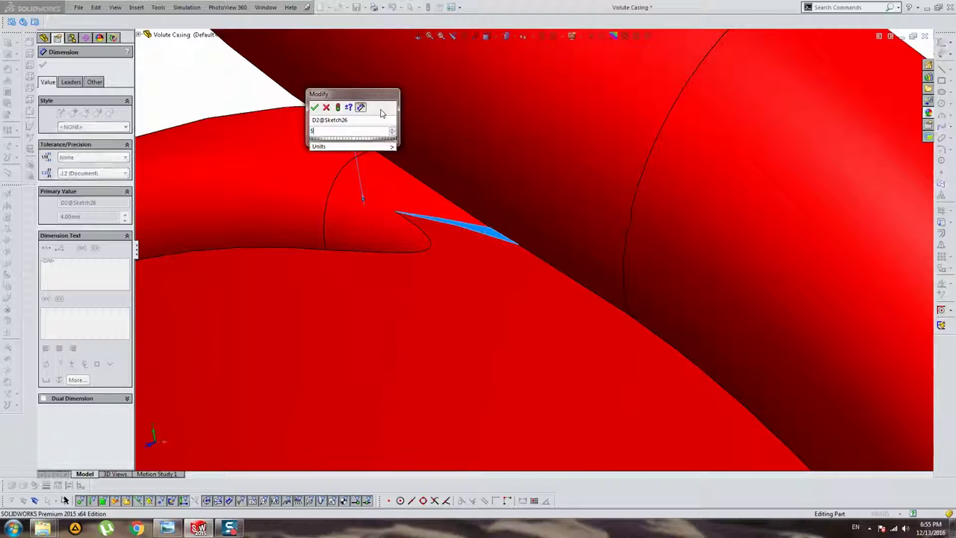
key("Return")
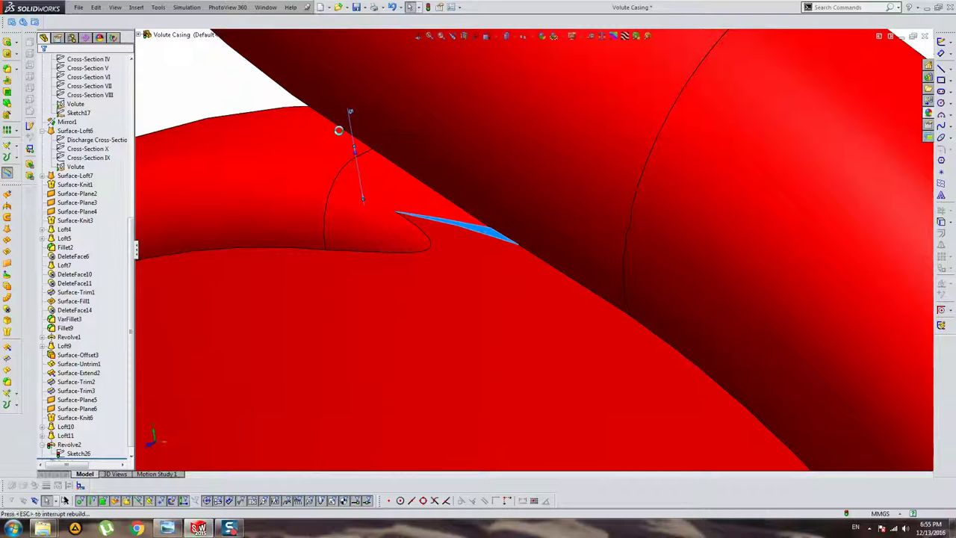
- View the whole casing, then apply a third D2@Sketch26 value at the seam
mouse_move(339, 131)
middle_mouse_down()
mouse_move(503, 266)
mouse_move(604, 269)
mouse_move(521, 286)
mouse_move(535, 316)
mouse_move(522, 320)
mouse_move(445, 299)
mouse_move(640, 308)
middle_mouse_up()
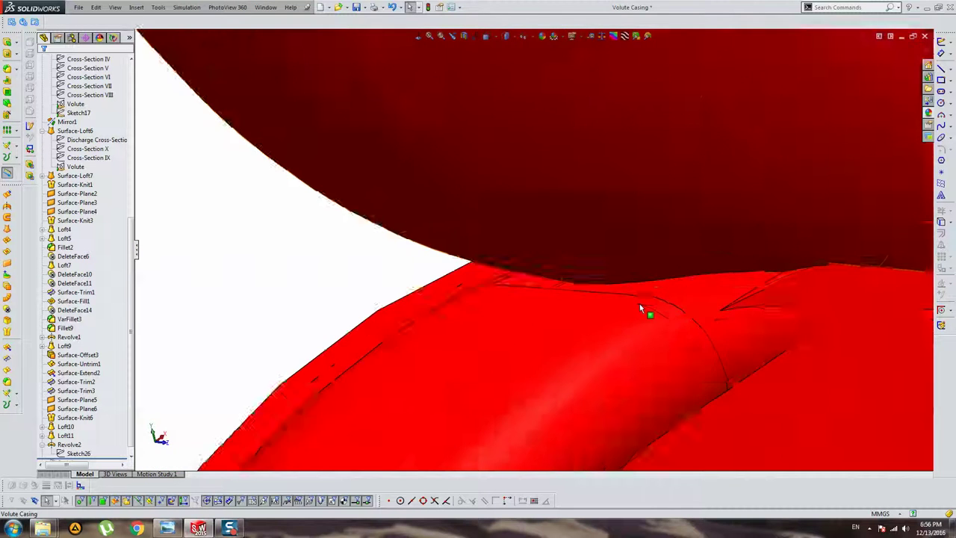
scroll(648, 302, "down", 3)
scroll(657, 306, "up", 3)
scroll(658, 308, "down", 5)
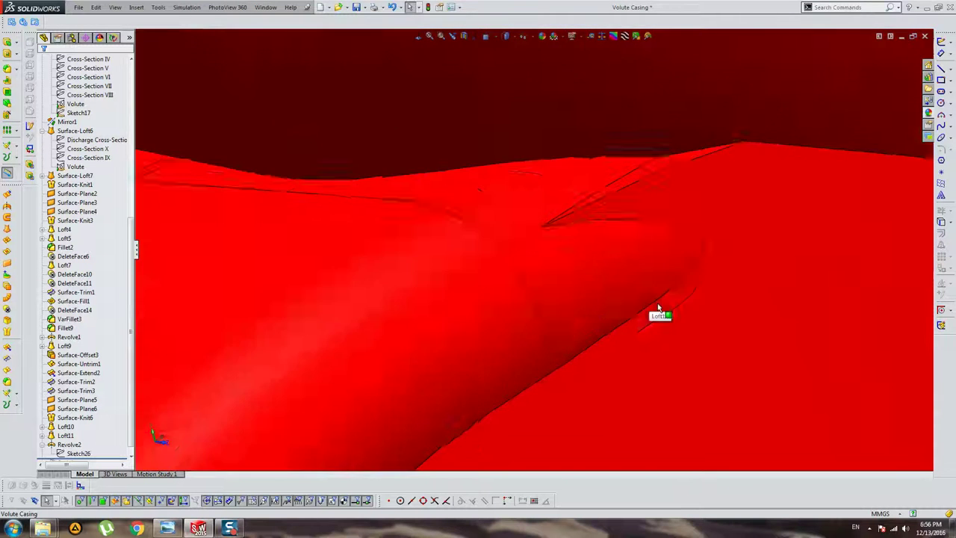
scroll(657, 308, "up", 2)
scroll(653, 299, "up", 3)
left_click(562, 198)
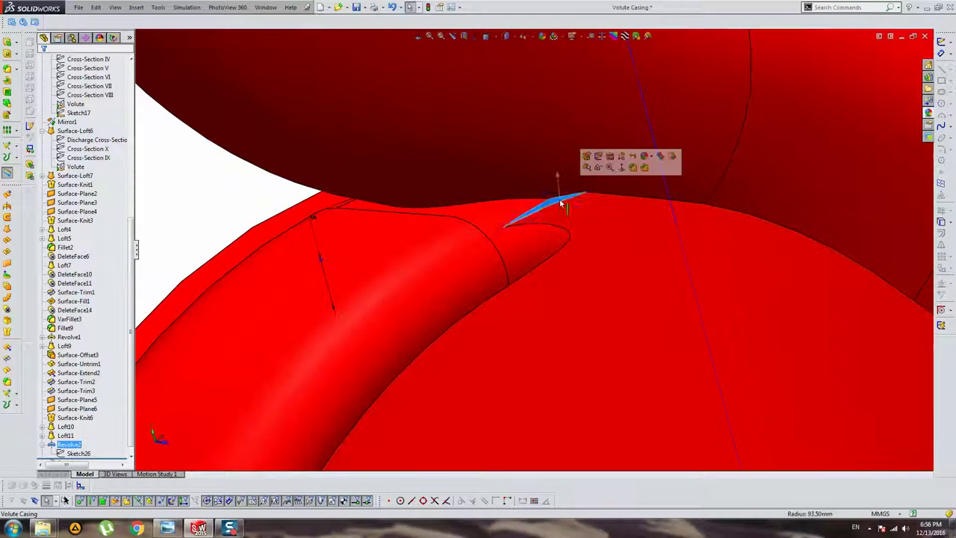
double_click(312, 217)
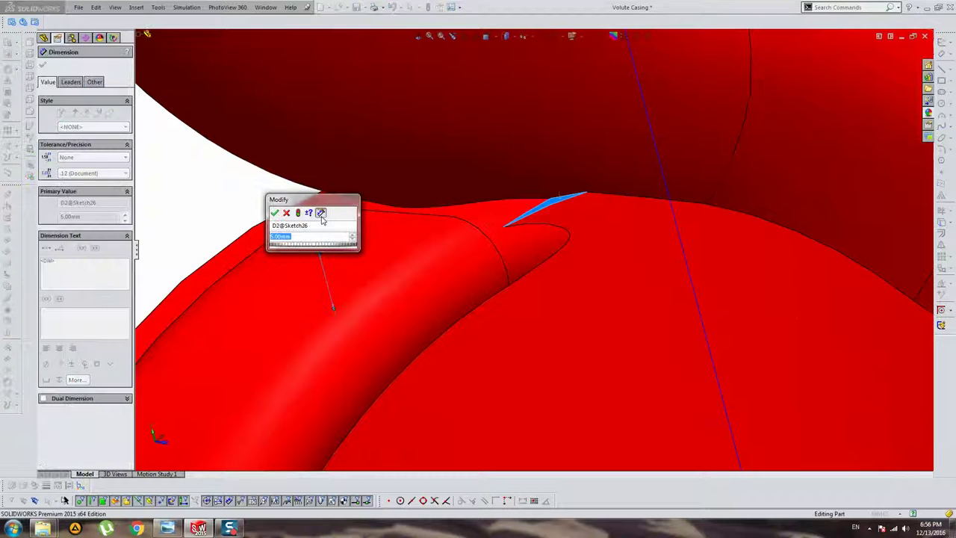
key("Return")
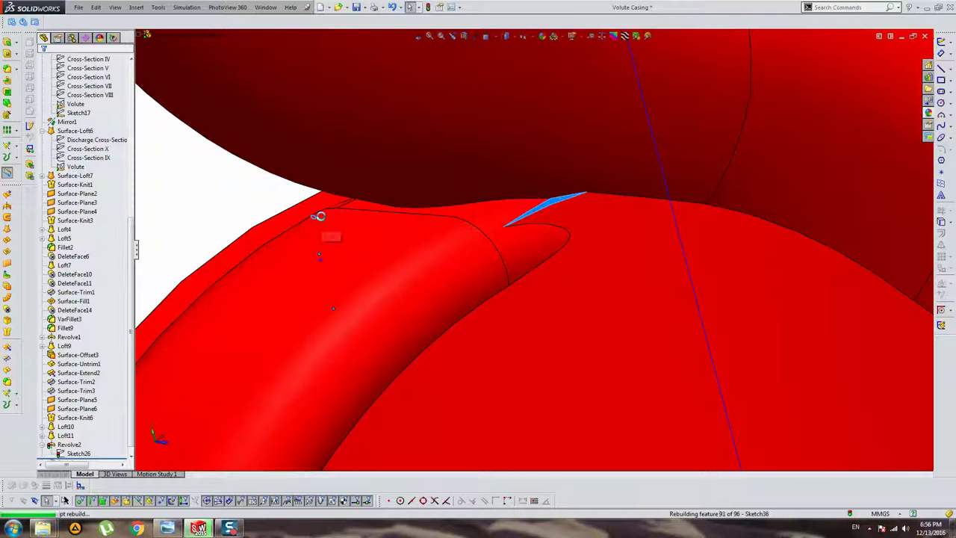
- Orbit and zoom to inspect the volute lip after the rebuild
mouse_move(321, 216)
middle_mouse_down()
mouse_move(575, 263)
mouse_move(673, 267)
mouse_move(689, 283)
mouse_move(604, 260)
mouse_move(604, 241)
mouse_move(629, 261)
mouse_move(533, 209)
mouse_move(540, 222)
mouse_move(531, 139)
mouse_move(436, 191)
mouse_move(467, 331)
mouse_move(351, 348)
mouse_move(455, 273)
middle_mouse_up()
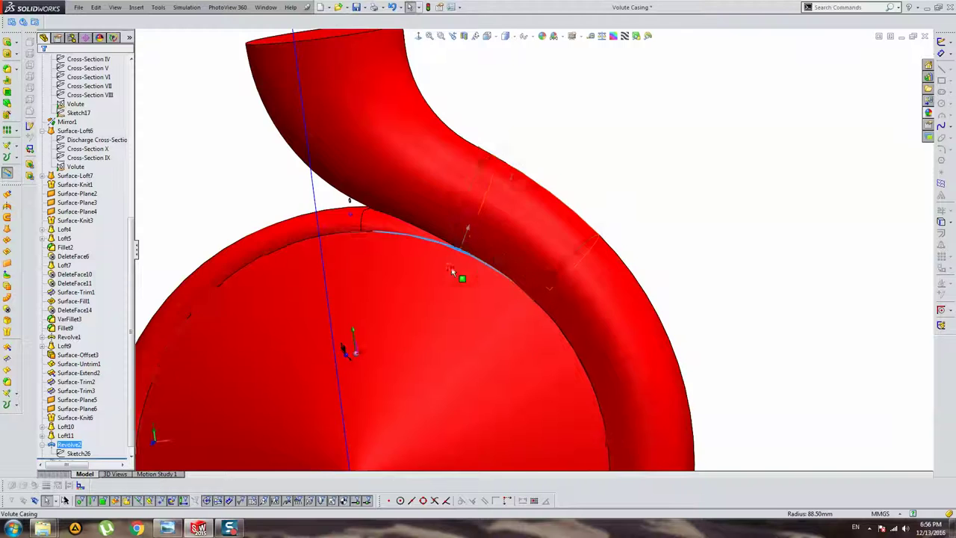
scroll(472, 264, "up", 5)
scroll(471, 263, "down", 3)
scroll(527, 223, "down", 5)
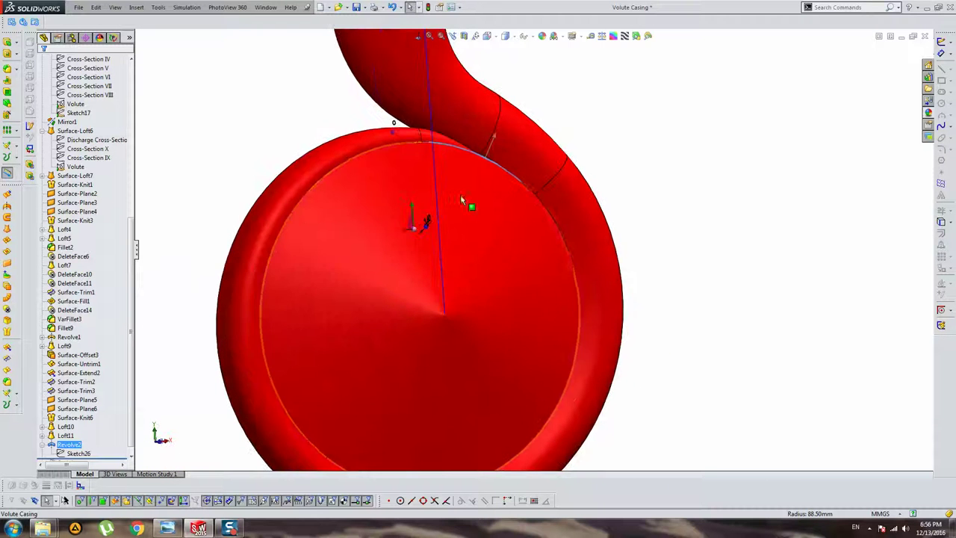
scroll(428, 252, "up", 3)
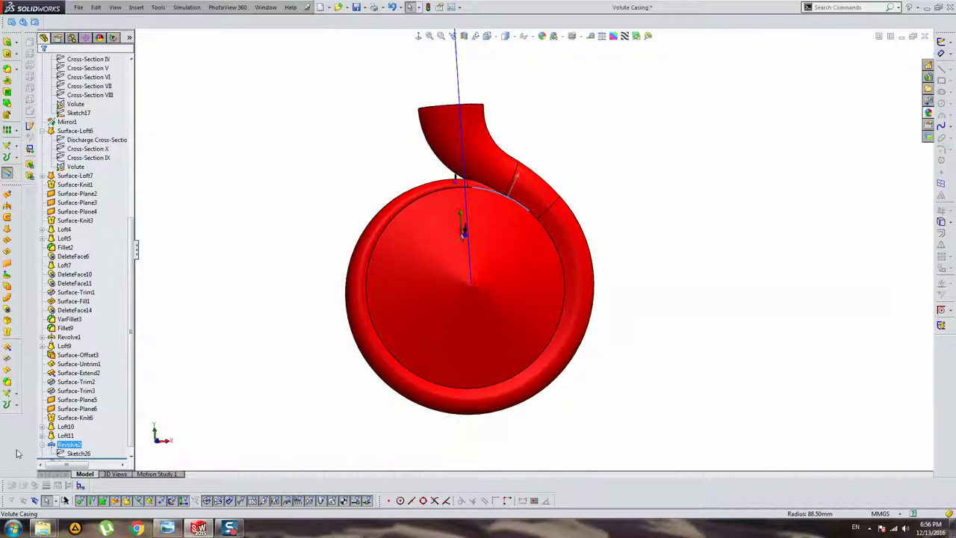
scroll(489, 216, "down", 3)
scroll(493, 224, "down", 3)
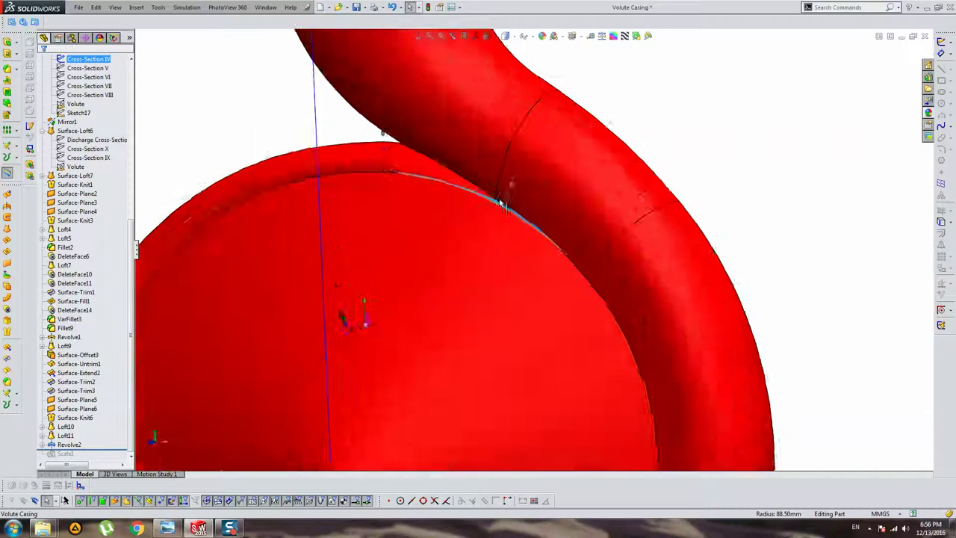
scroll(508, 241, "down", 4)
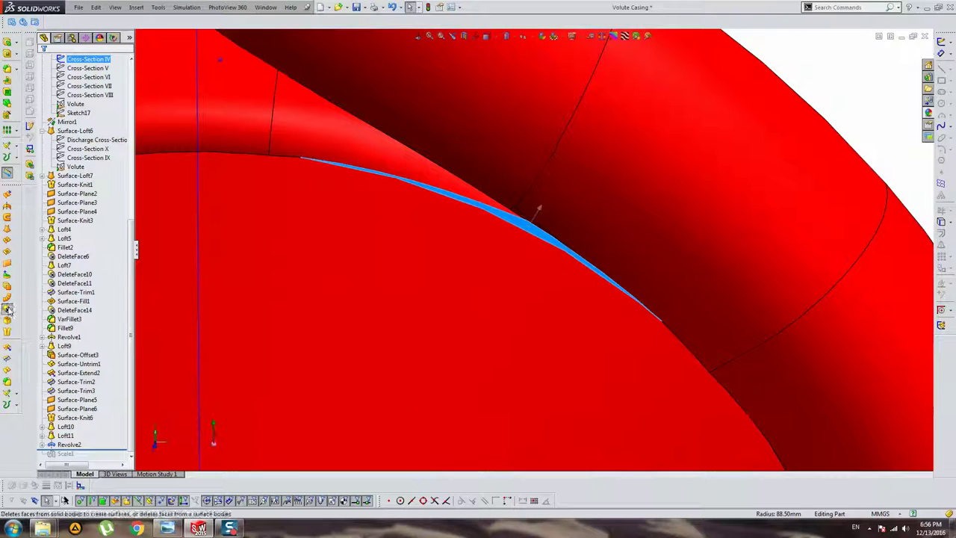
- Delete and patch the thin sliver face along the disc–scroll seam
left_click(6, 308)
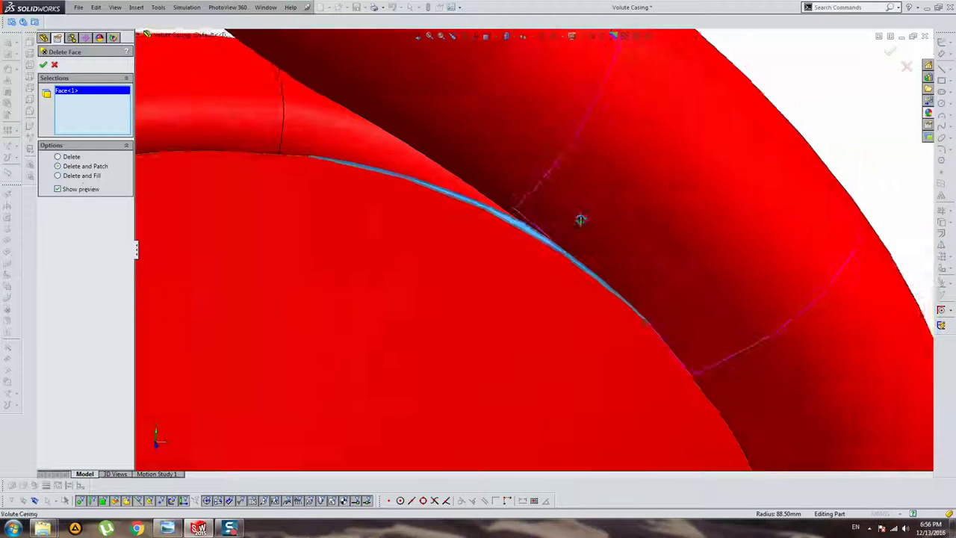
key("Return")
mouse_move(514, 231)
middle_mouse_down()
mouse_move(492, 231)
mouse_move(486, 180)
mouse_move(551, 241)
mouse_move(505, 241)
mouse_move(544, 204)
mouse_move(515, 224)
mouse_move(432, 212)
middle_mouse_up()
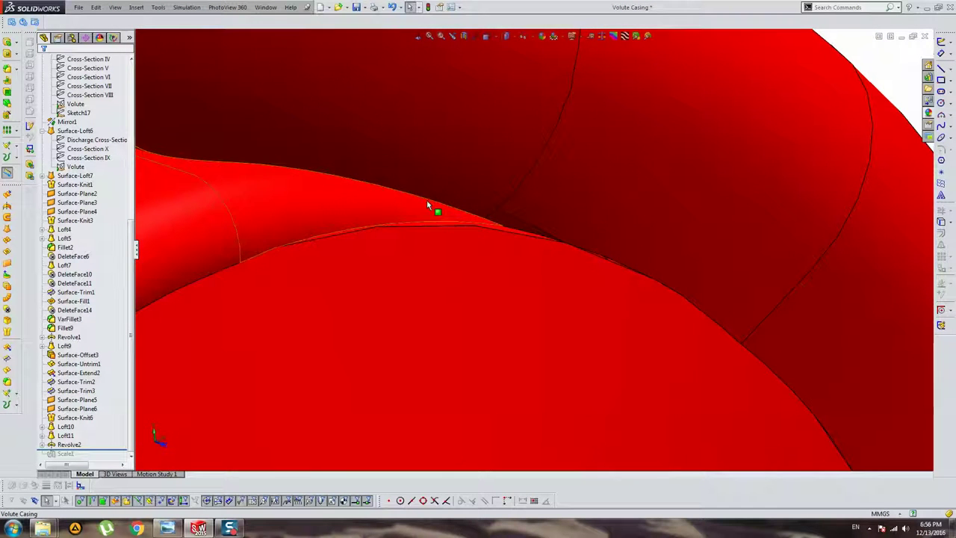
- Round the disc–scroll seam edge with a 1.00 mm fillet
scroll(299, 195, "up", 2)
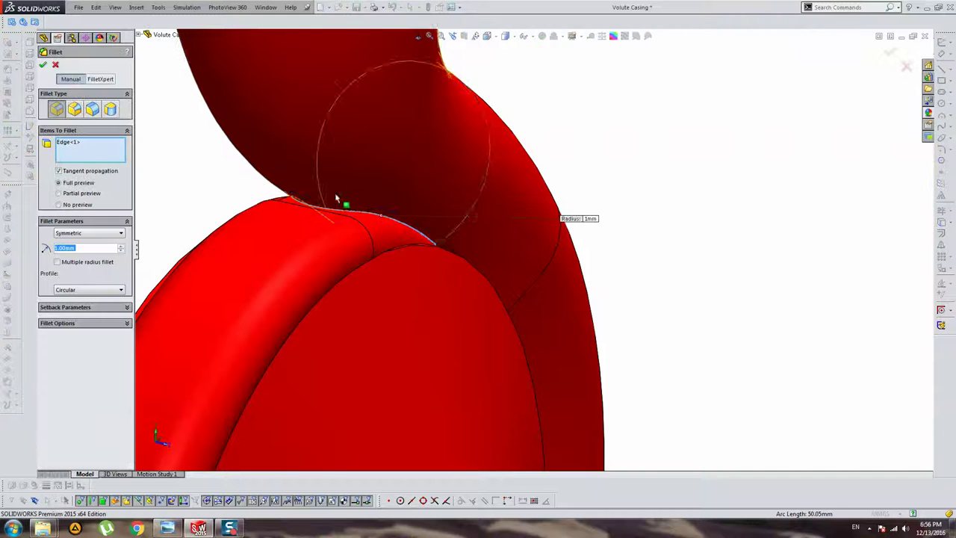
scroll(433, 271, "down", 3)
scroll(401, 262, "down", 3)
scroll(299, 231, "up", 3)
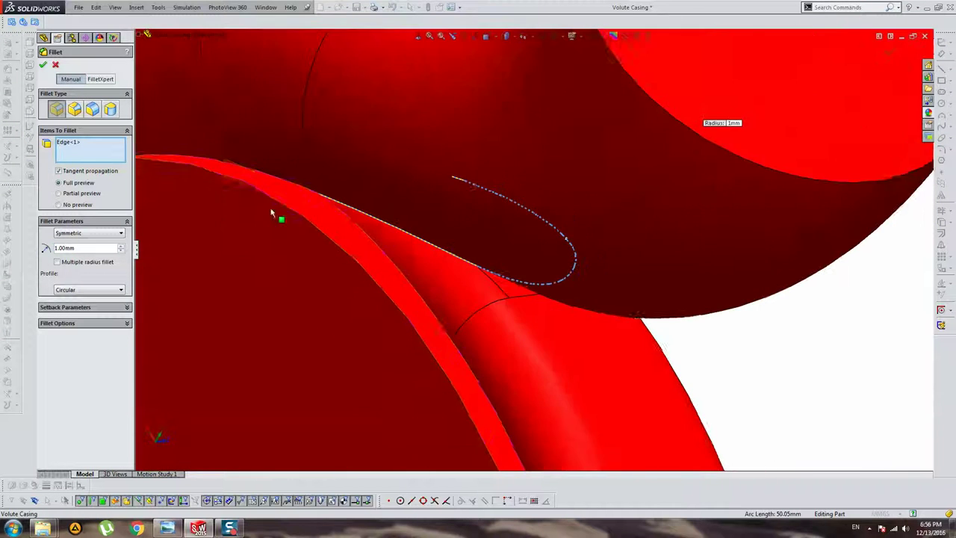
scroll(283, 194, "up", 2)
middle_click_drag(292, 169, 305, 192)
key("Return")
- Reopen Revolve2's D2@Sketch26 dimension (2.00 mm) from the rim strip and change it
left_click(323, 222)
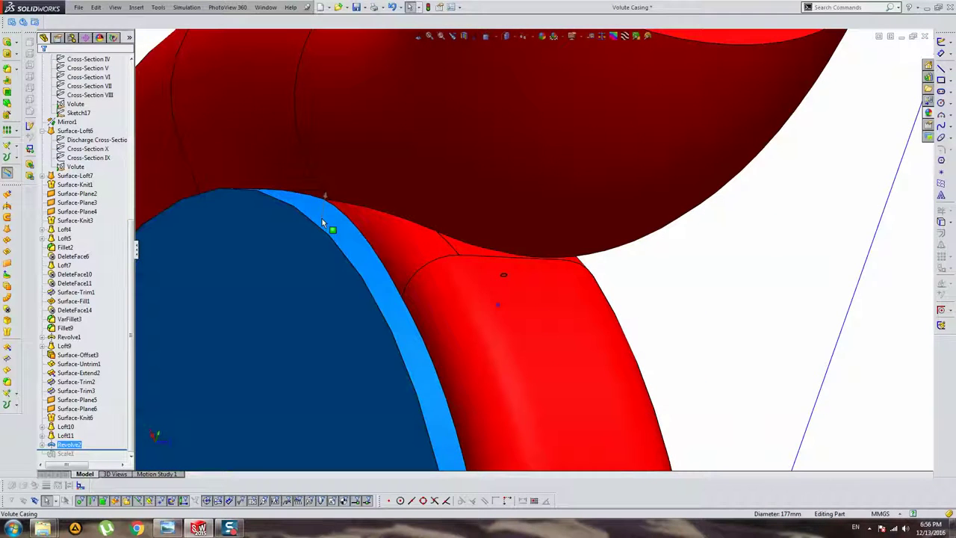
left_click(362, 249)
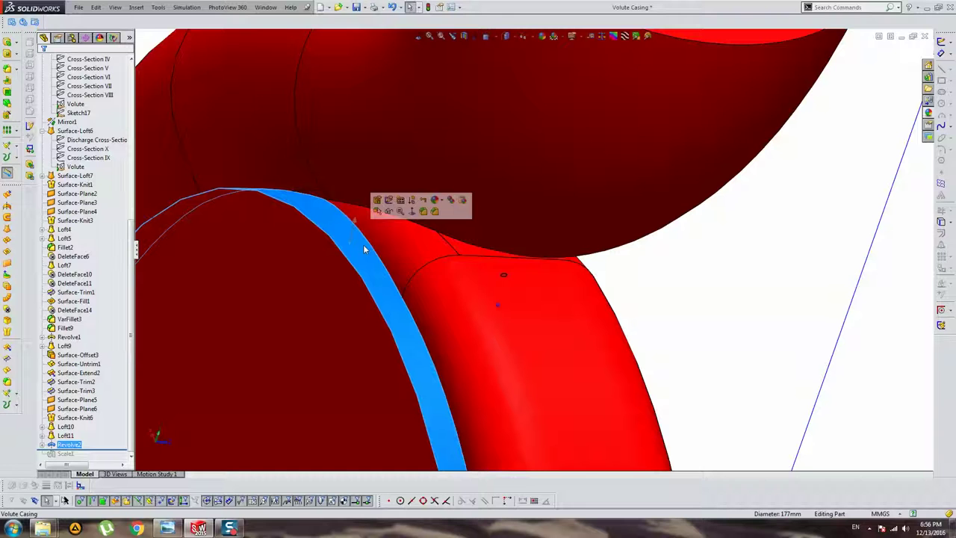
double_click(504, 275)
key("Return")
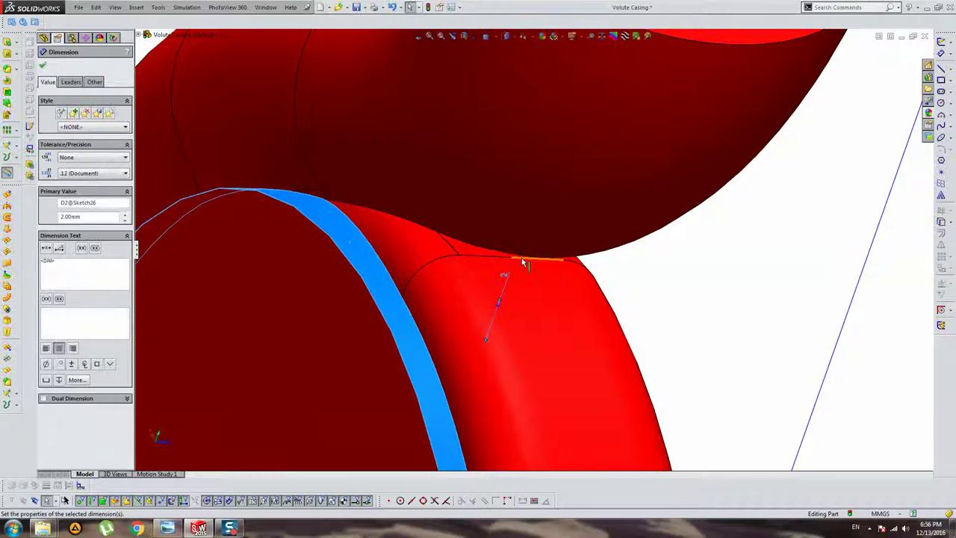
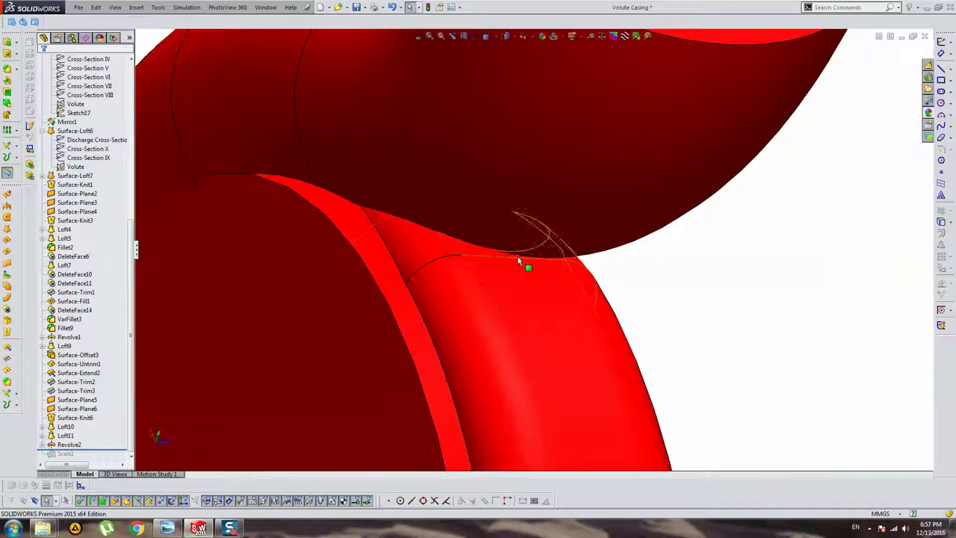
- Select the edge where the revolved disc meets the volute and accept a first 3 mm fillet
mouse_move(517, 256)
middle_mouse_down()
mouse_move(347, 255)
mouse_move(598, 260)
mouse_move(640, 284)
mouse_move(658, 261)
mouse_move(646, 274)
middle_mouse_up()
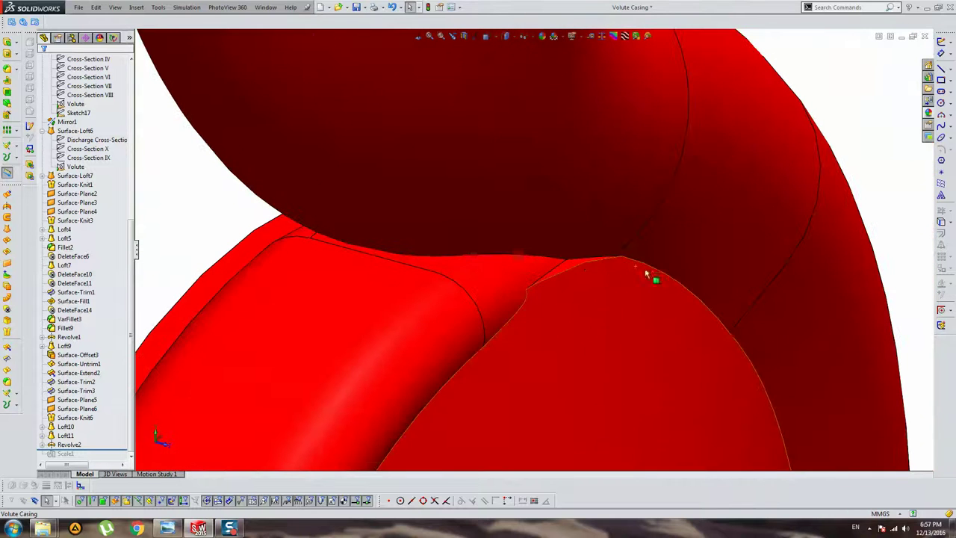
left_click(551, 282)
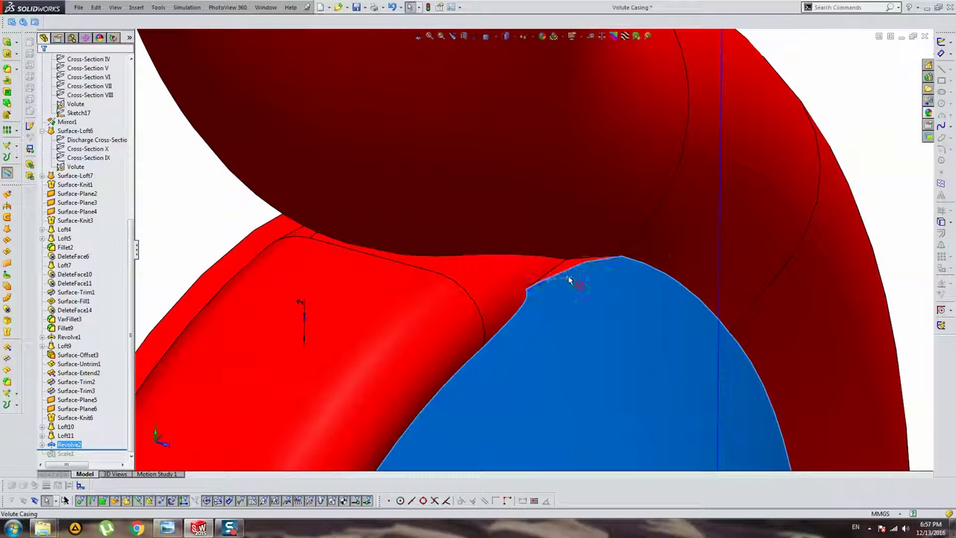
left_click(569, 273)
left_click(6, 68)
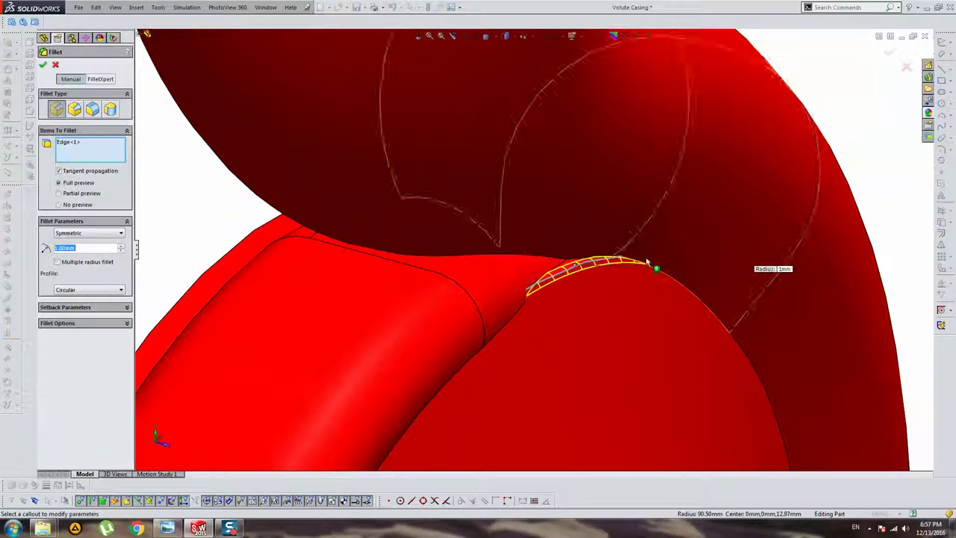
scroll(126, 242, "up", 1)
type("2")
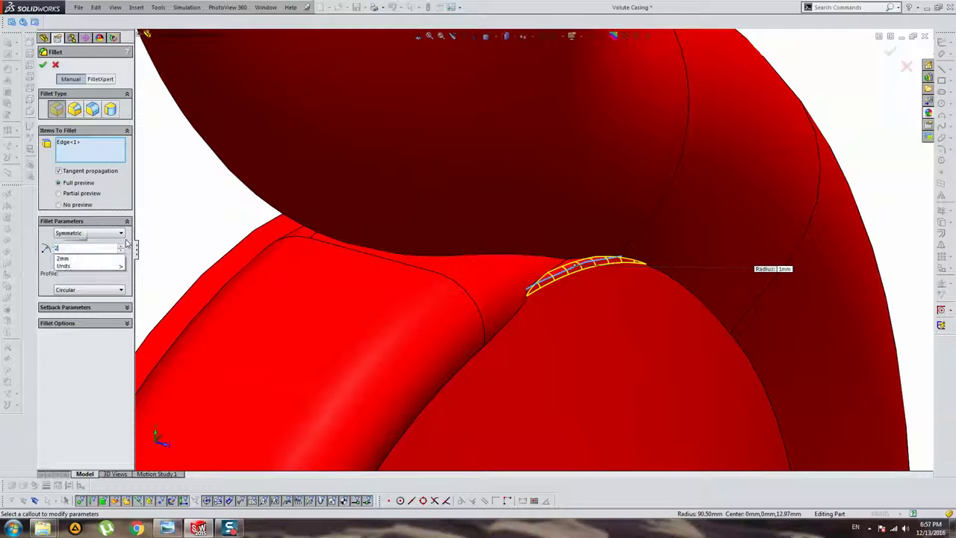
scroll(126, 268, "up", 1)
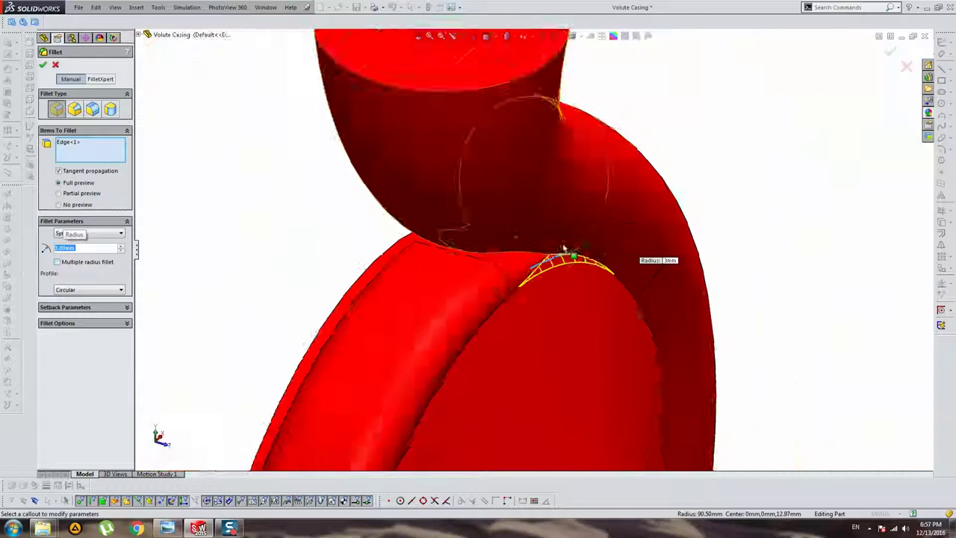
middle_click_drag(221, 204, 540, 237)
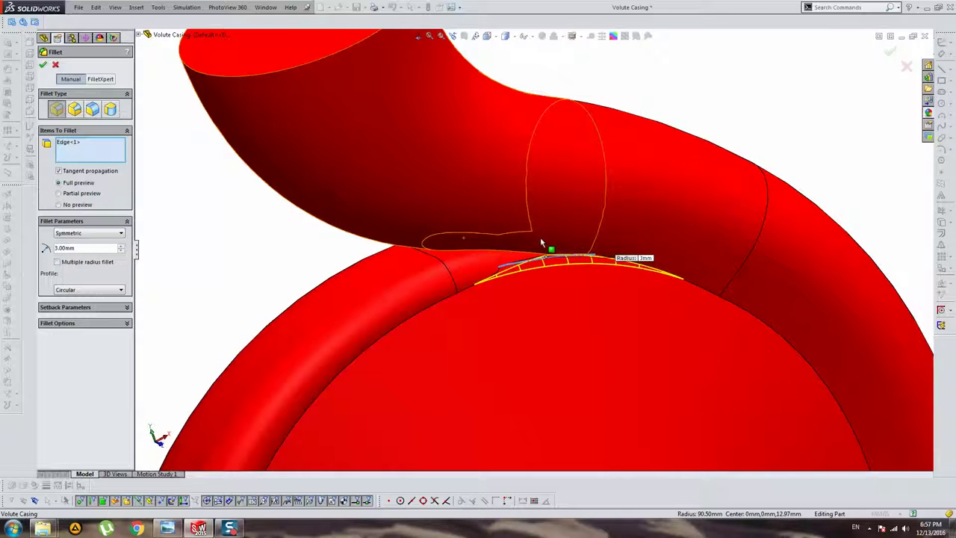
key("Return")
scroll(610, 277, "down", 3)
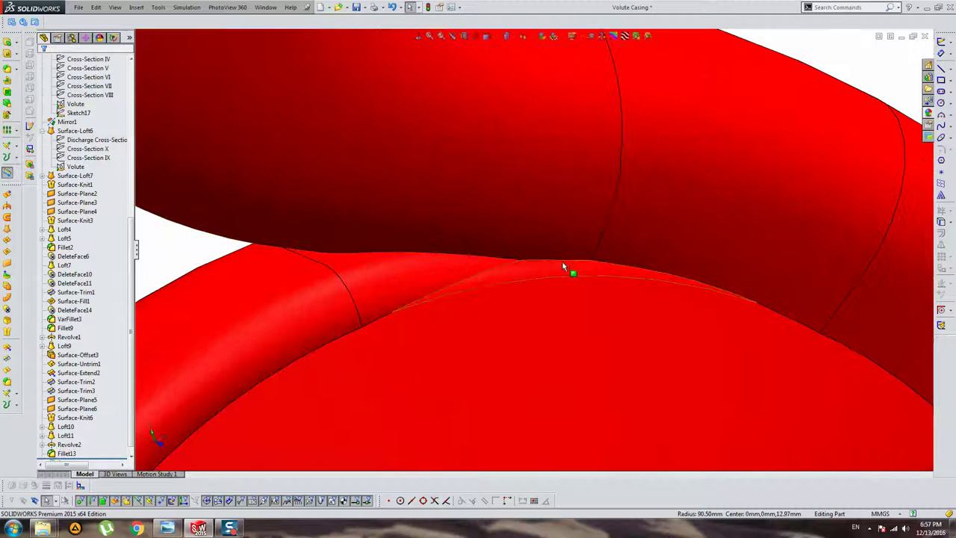
- Fillet the disc-to-volute junction edge again, changing the radius from 12 mm to 2 mm
left_click(566, 263)
left_click(8, 68)
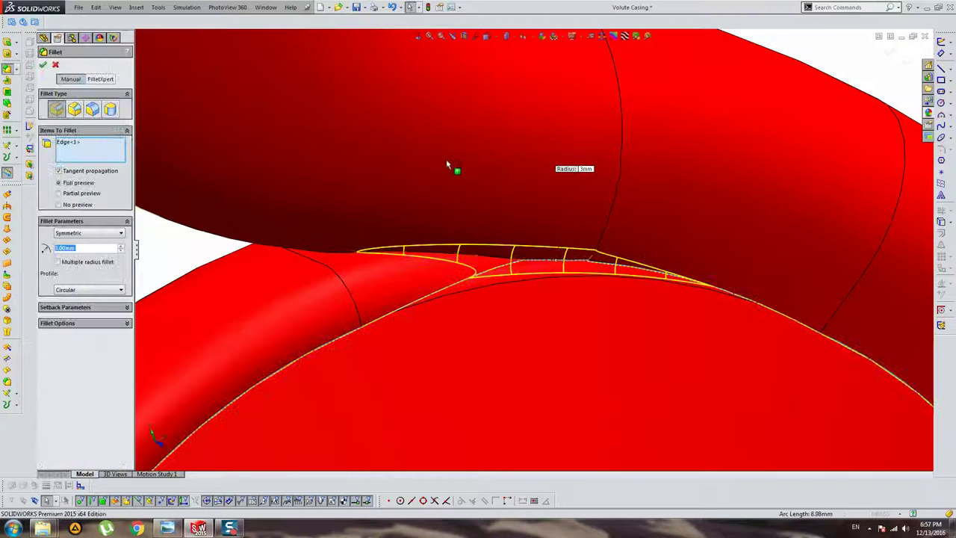
type("1")
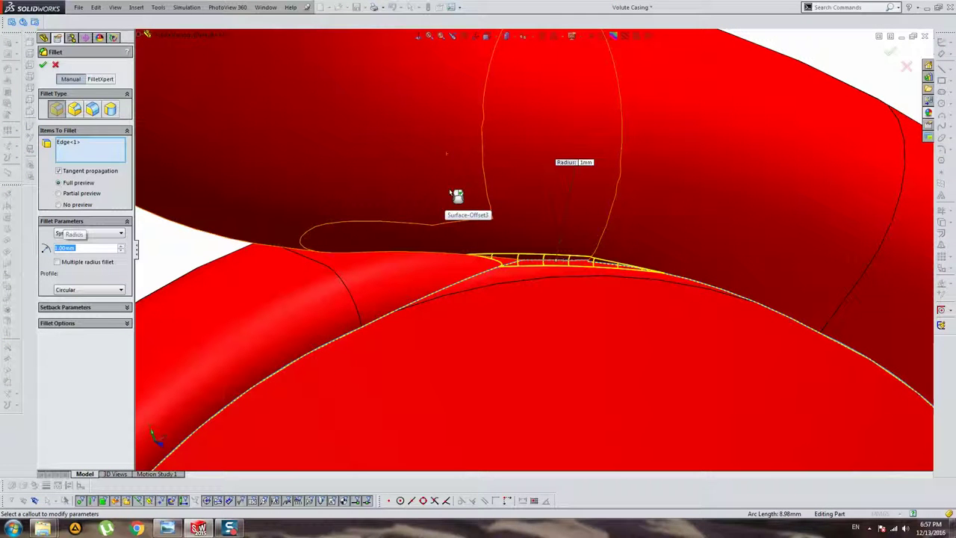
type("2")
mouse_move(457, 196)
middle_mouse_down()
mouse_move(648, 319)
mouse_move(380, 335)
middle_mouse_up()
key("Return")
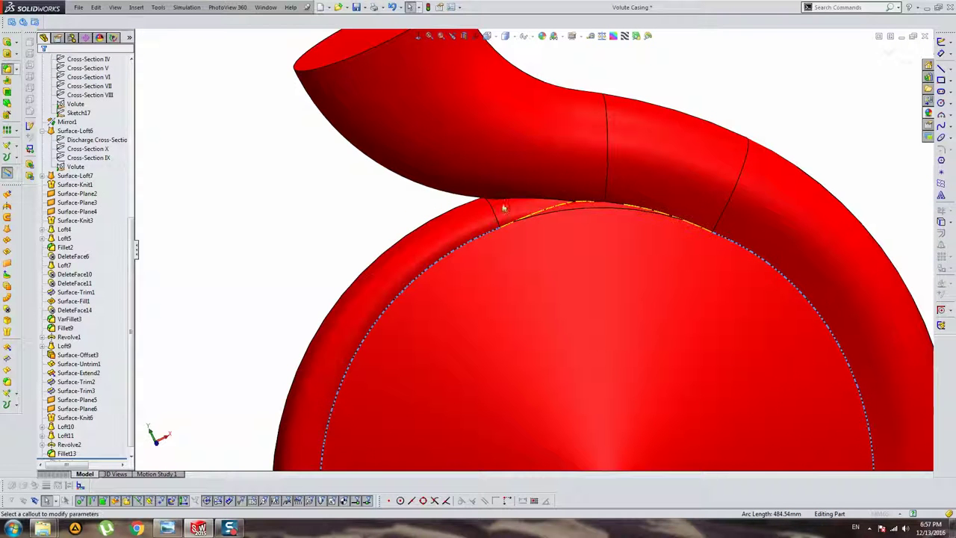
key("Return")
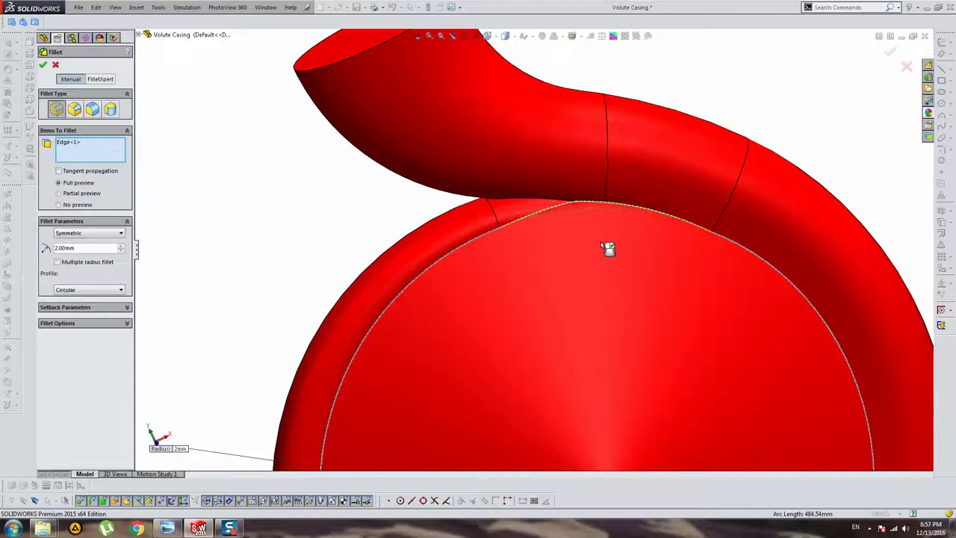
scroll(608, 248, "down", 3)
key("Return")
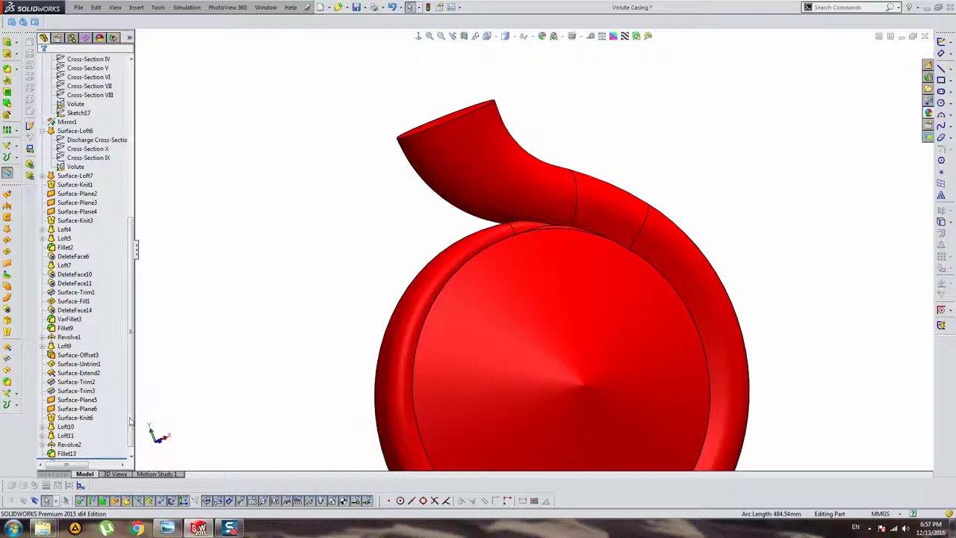
scroll(130, 420, "down", 1)
- Roll back and restore Revolve2, then fillet the disc's circular edge
left_click(69, 435)
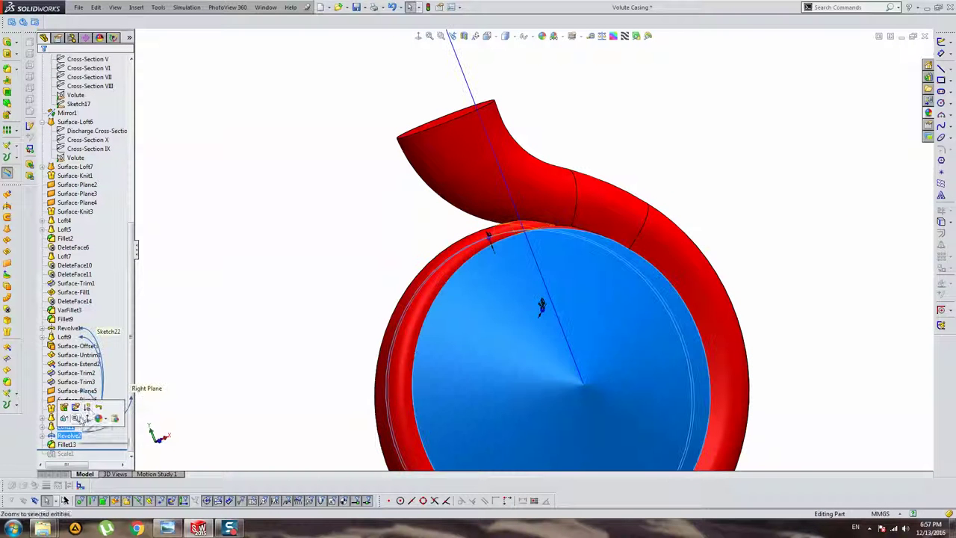
left_click(97, 407)
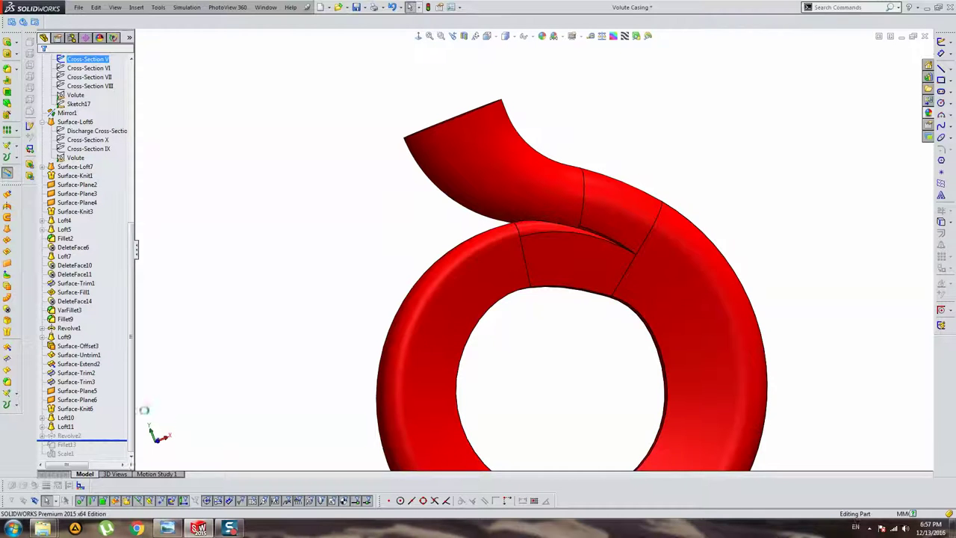
left_click(487, 247)
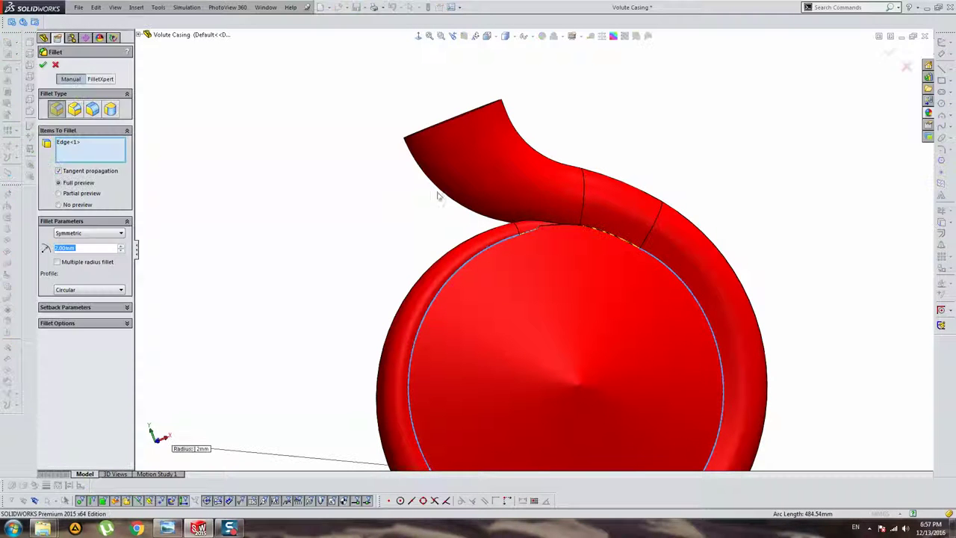
scroll(575, 241, "down", 3)
scroll(522, 300, "up", 2)
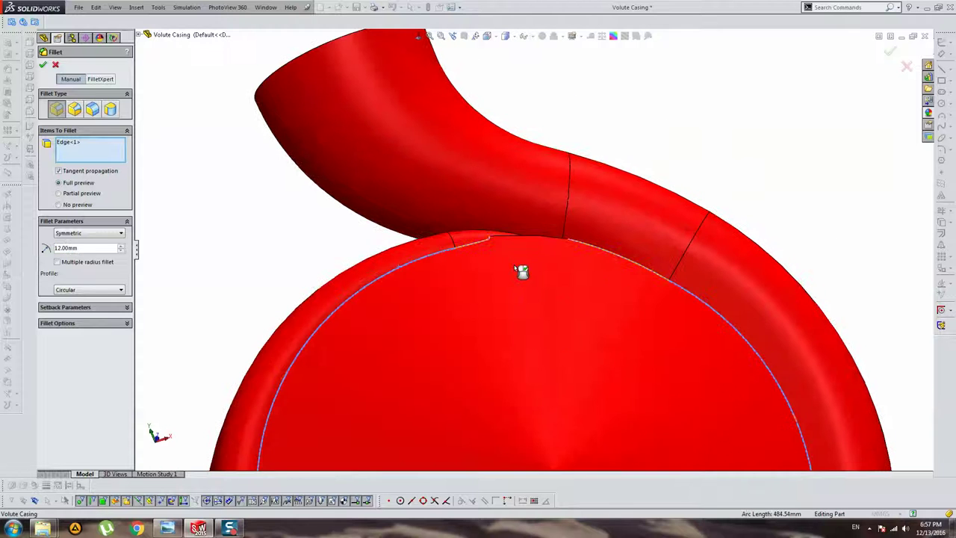
key("Return")
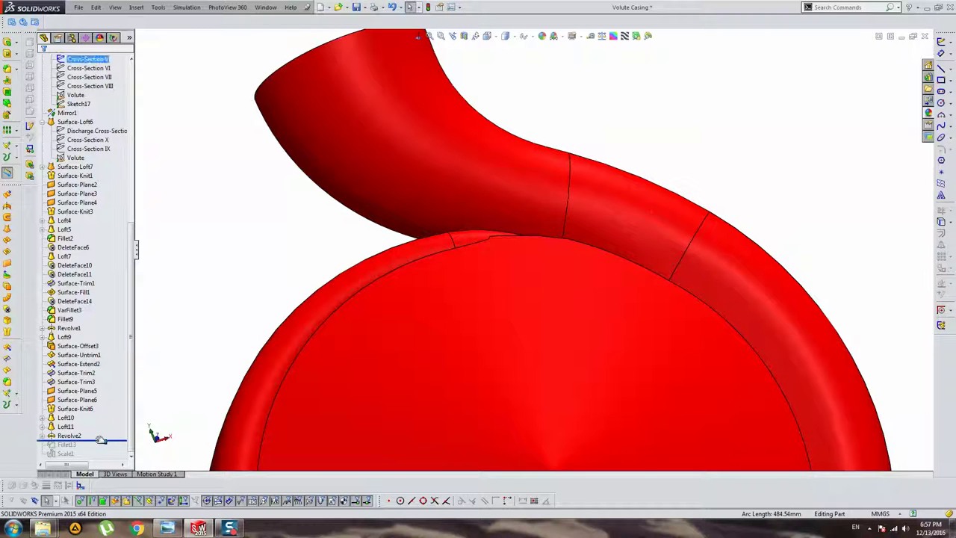
- Fillet the short volute junction edge with a 2 mm radius instead of 12 mm
middle_click_drag(631, 241, 604, 264)
scroll(523, 239, "down", 3)
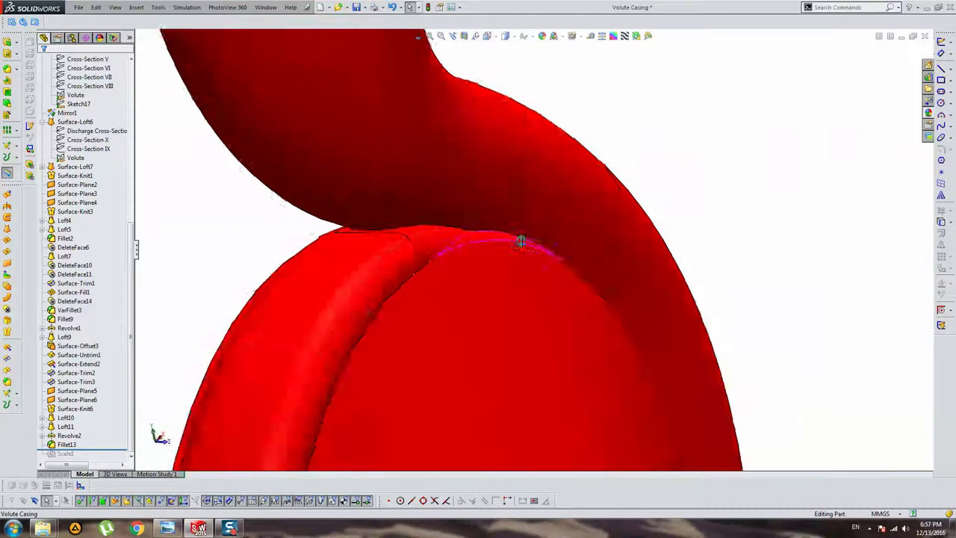
scroll(483, 236, "down", 2)
left_click(483, 225)
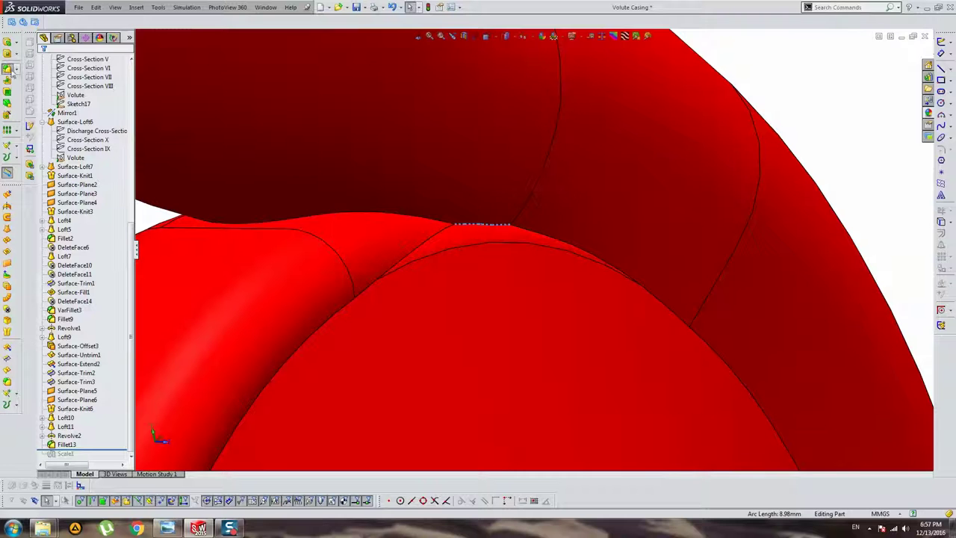
left_click(9, 69)
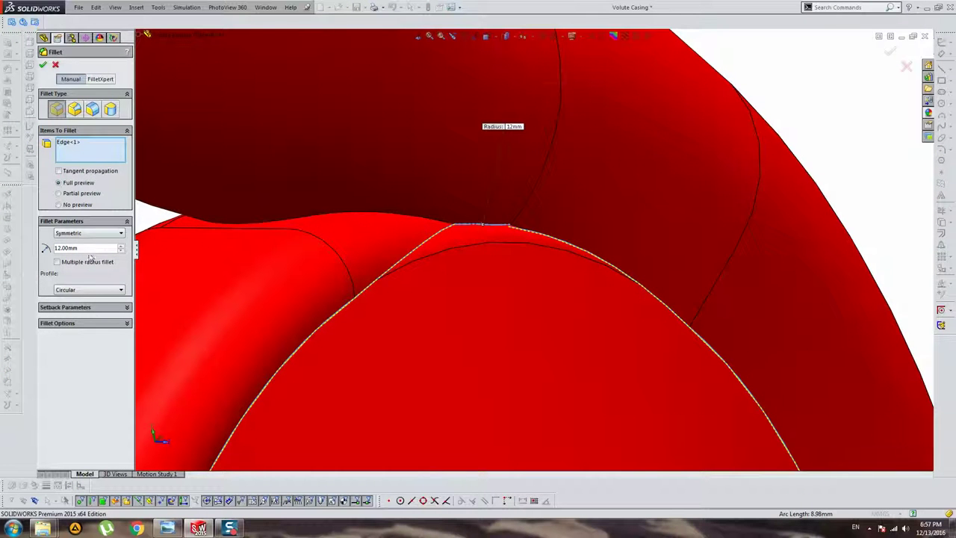
type("2")
key("Return")
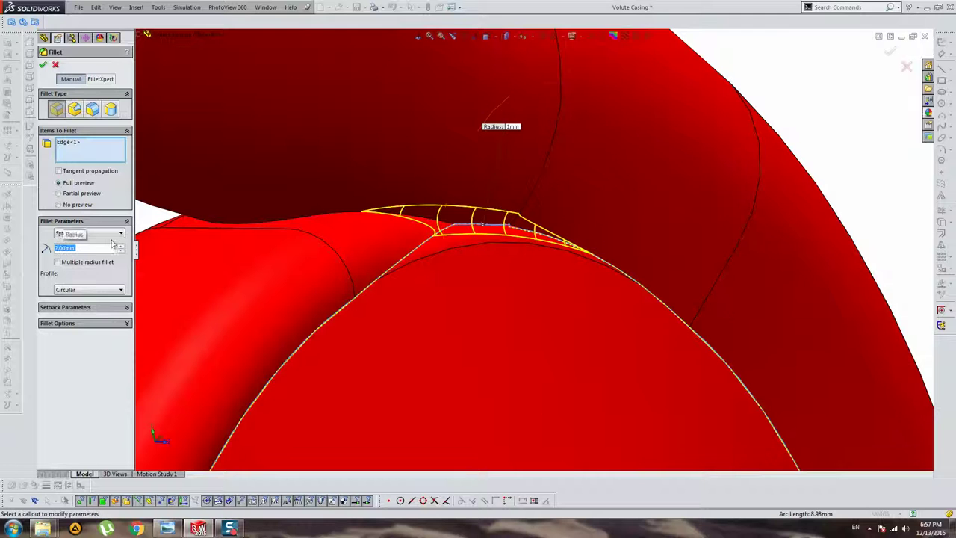
middle_click_drag(440, 258, 370, 243)
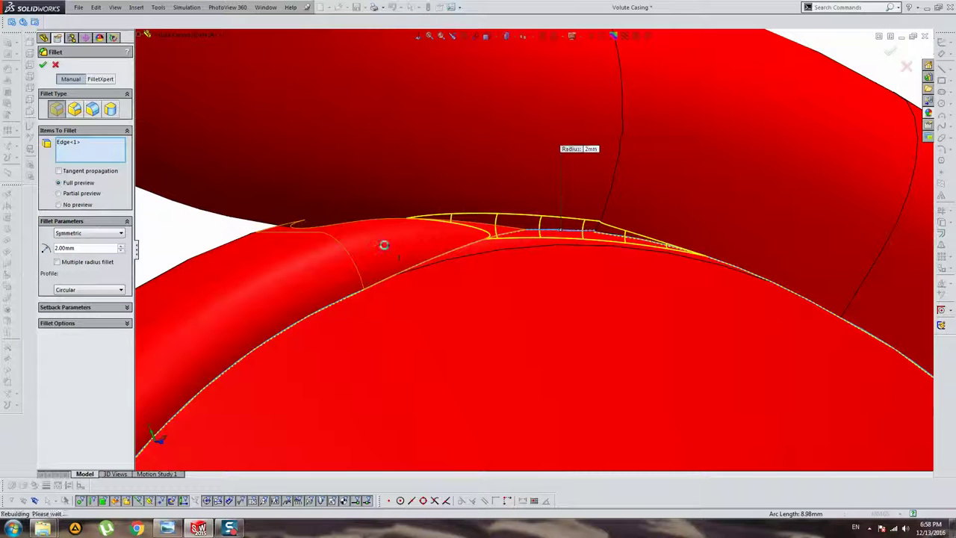
mouse_move(384, 244)
middle_mouse_down()
mouse_move(752, 239)
mouse_move(613, 265)
mouse_move(389, 278)
mouse_move(448, 256)
middle_mouse_up()
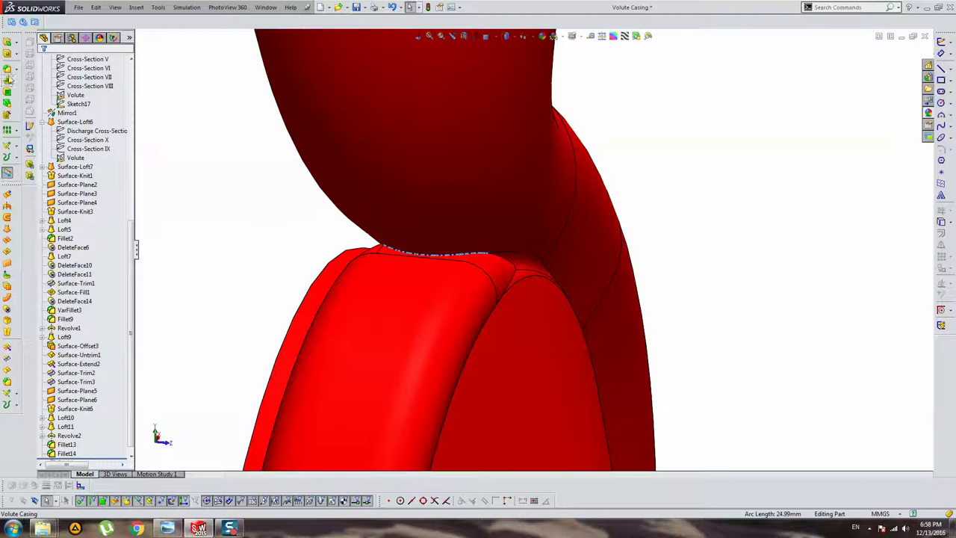
key("Return")
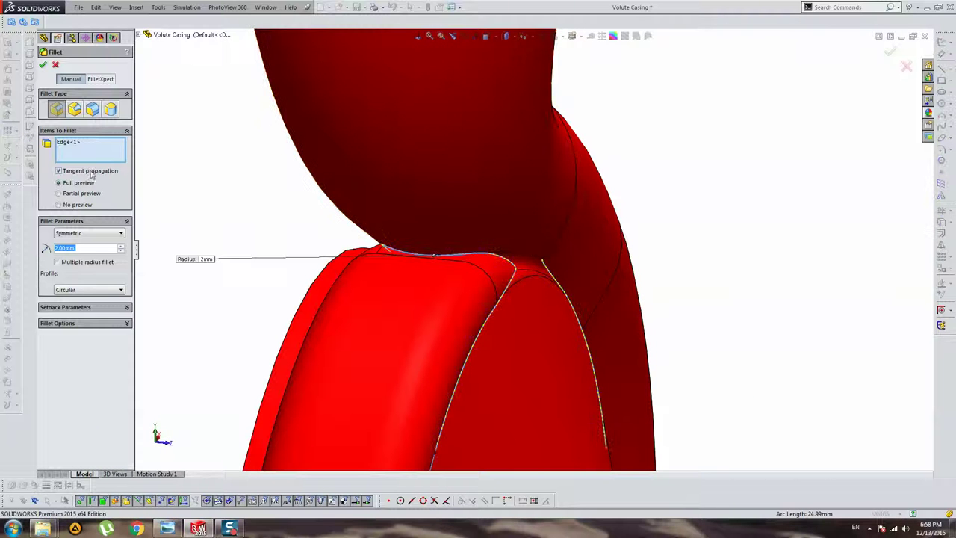
mouse_move(438, 242)
middle_mouse_down()
mouse_move(632, 306)
mouse_move(632, 269)
mouse_move(600, 285)
mouse_move(602, 250)
middle_mouse_up()
key("Return")
- Add a 2 mm fillet where the outlet pipe meets the volute
middle_click_drag(481, 246, 461, 211)
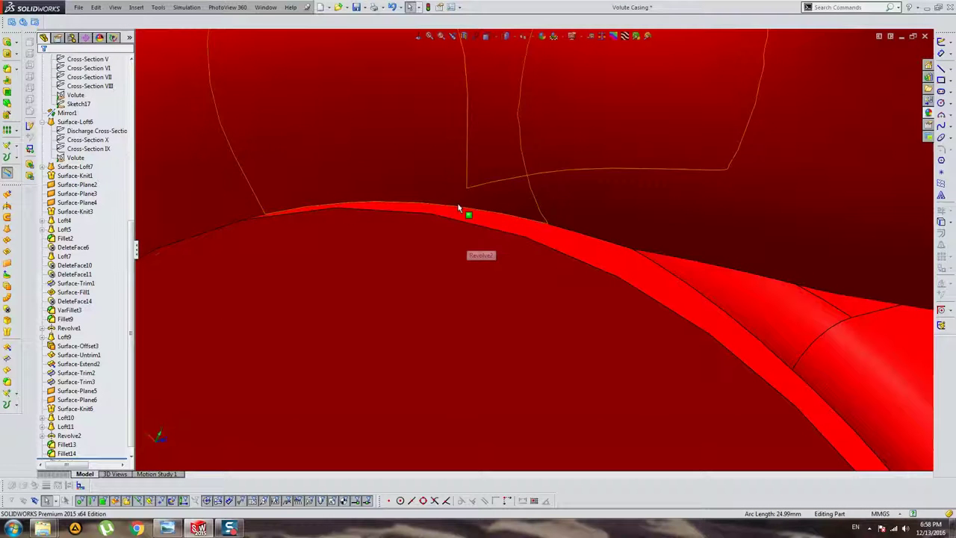
left_click(459, 210)
key("Return")
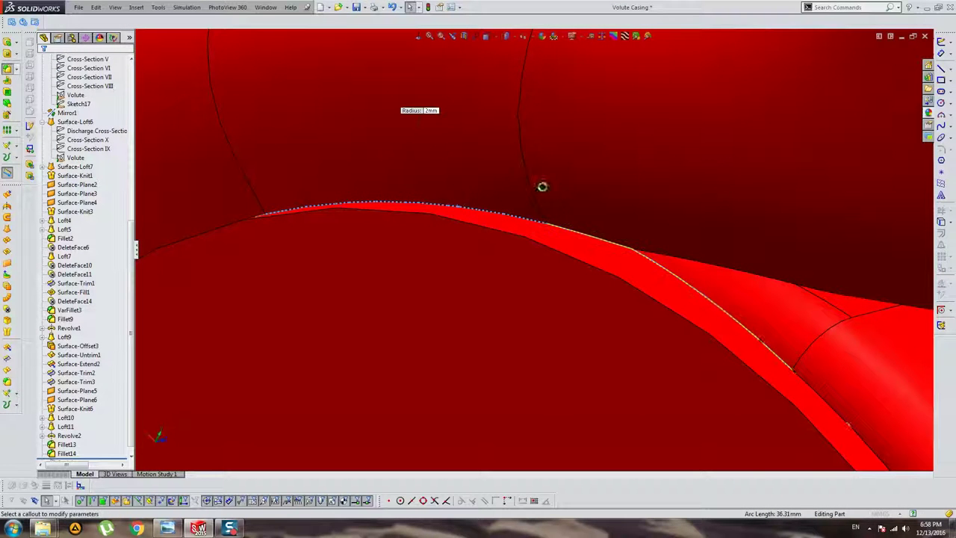
scroll(557, 183, "up", 5)
mouse_move(530, 250)
middle_mouse_down()
mouse_move(604, 215)
mouse_move(512, 216)
mouse_move(450, 190)
mouse_move(351, 203)
mouse_move(598, 286)
mouse_move(647, 262)
mouse_move(606, 202)
mouse_move(569, 198)
mouse_move(574, 213)
mouse_move(533, 201)
mouse_move(523, 224)
mouse_move(540, 239)
middle_mouse_up()
scroll(647, 262, "down", 3)
key("Return")
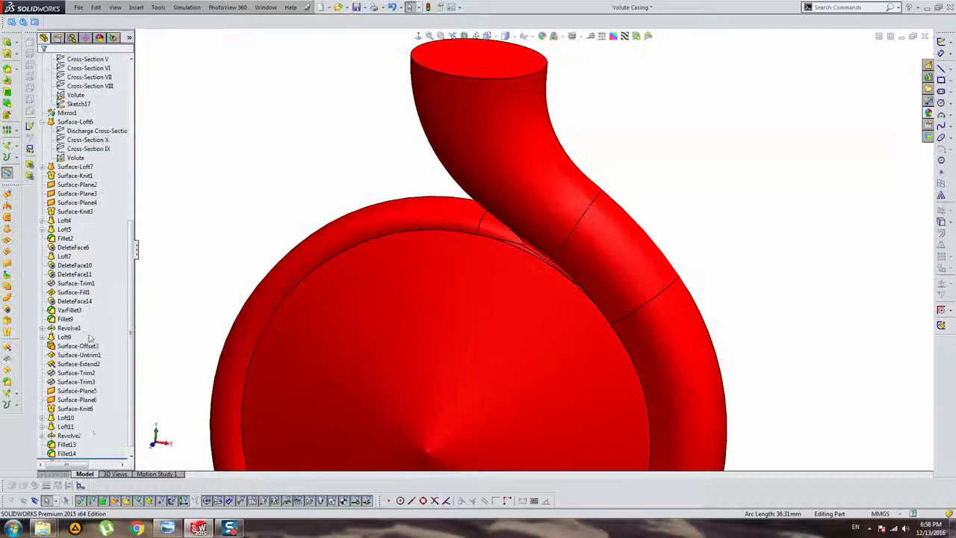
- Delete the pipe-junction fillet, rebuild with Ctrl+Q, and restore Fillet13 and Fillet14
left_click(69, 447)
key("Delete")
key("Return")
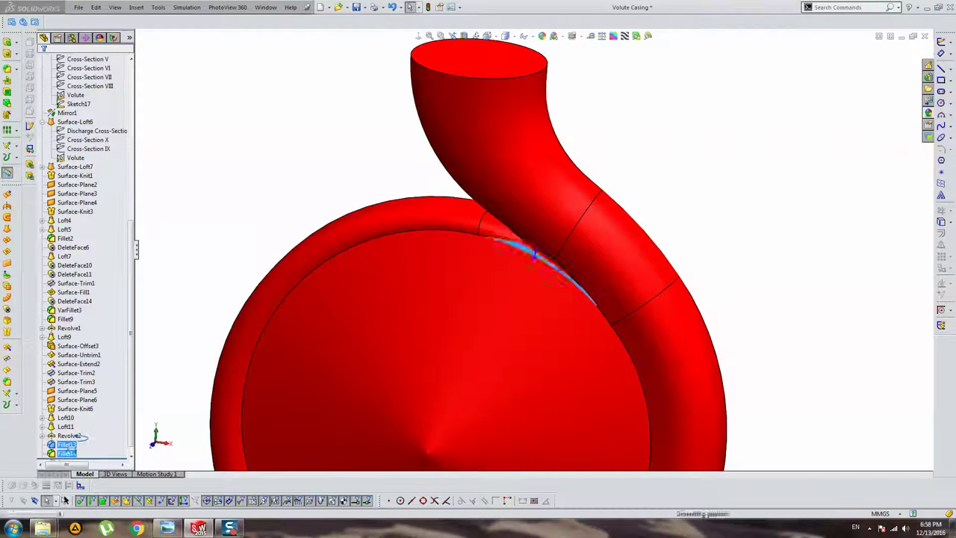
scroll(519, 252, "up", 3)
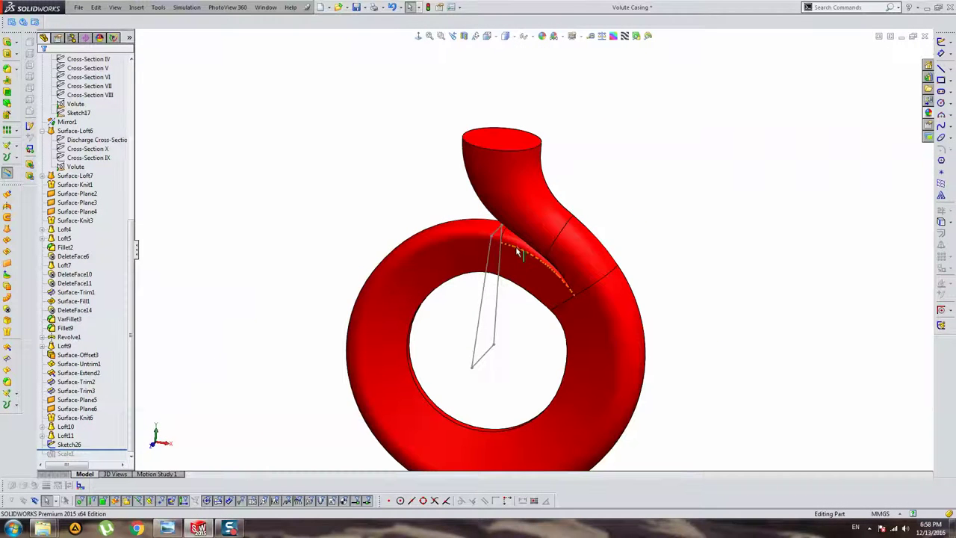
key("ctrl+q")
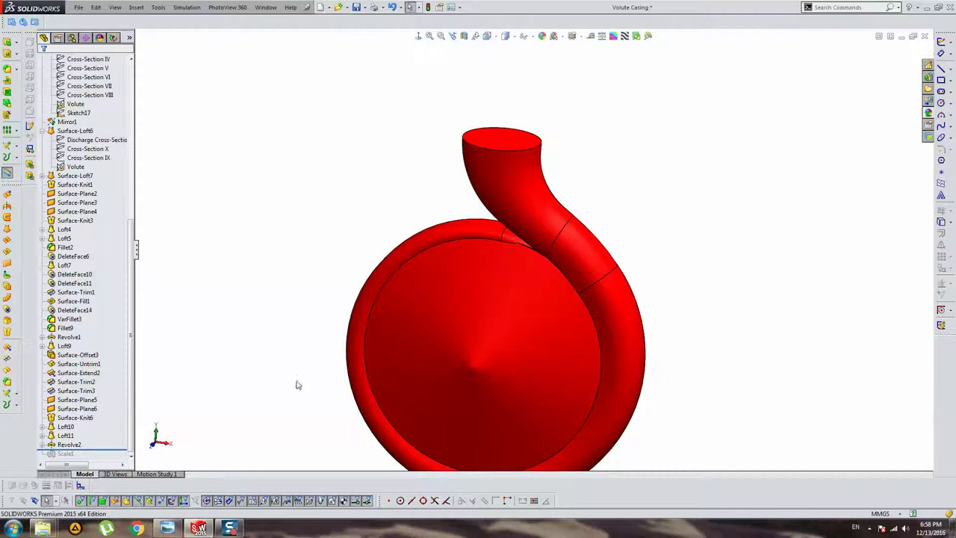
scroll(528, 259, "down", 5)
middle_click_drag(533, 256, 613, 283)
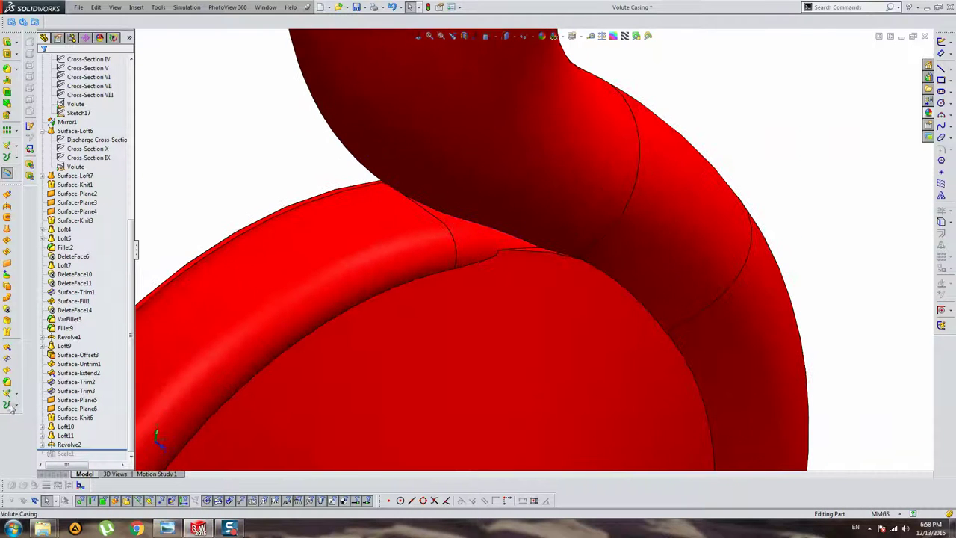
key("ctrl+q")
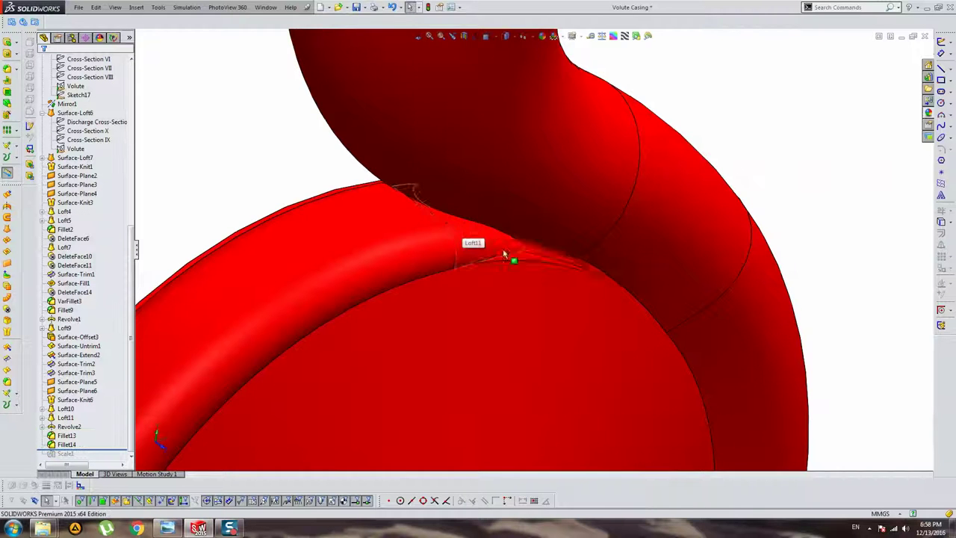
key("ctrl+1")
scroll(534, 254, "down", 5)
scroll(514, 240, "up", 3)
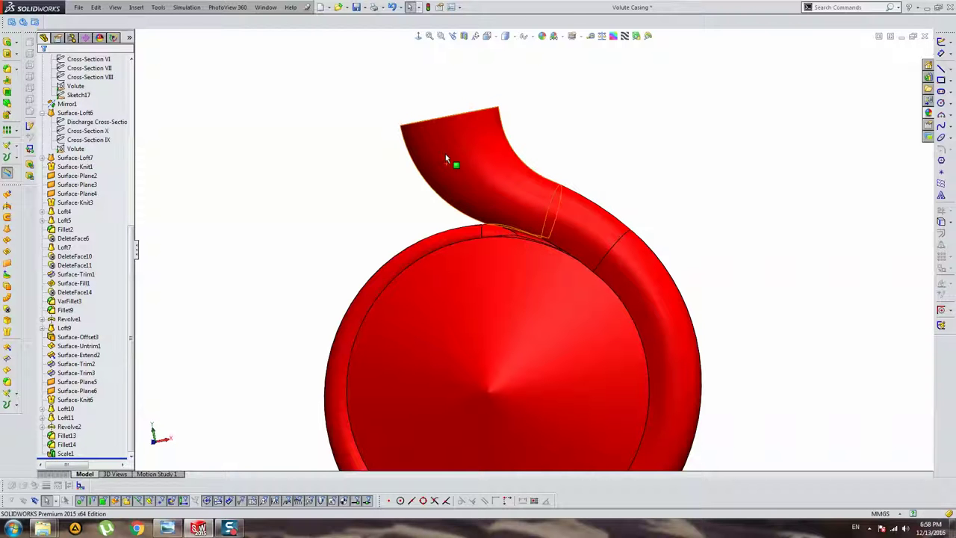
scroll(127, 210, "up", 10)
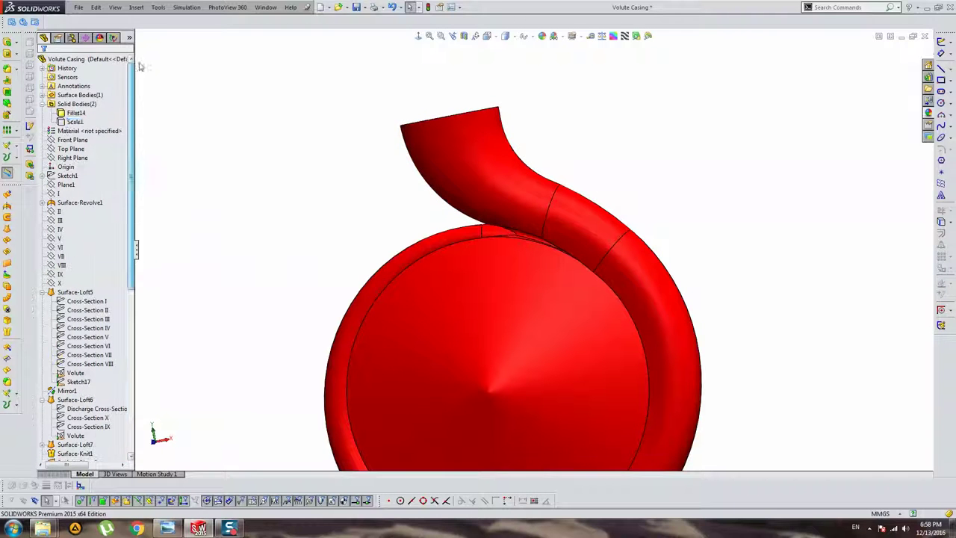
- Edit Scale1 to scale uniformly by factor 5 about the origin and rebuild
left_click(75, 121)
left_click(82, 107)
left_click(401, 247)
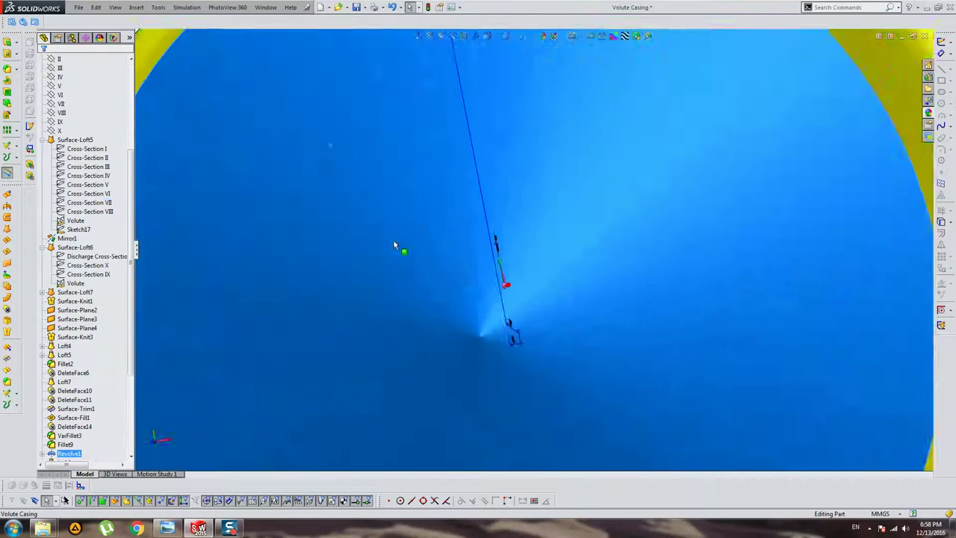
left_click(42, 146)
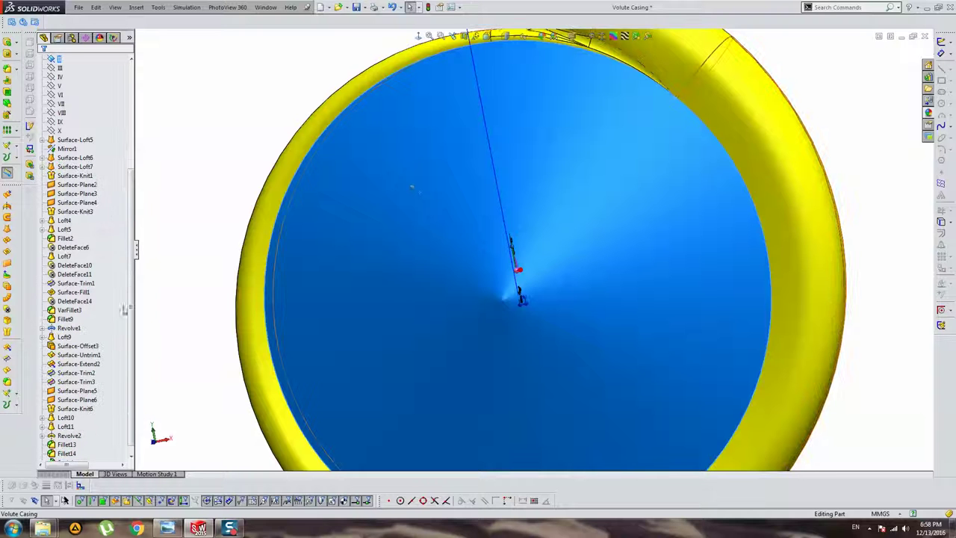
scroll(128, 281, "down", 1)
left_click(64, 454)
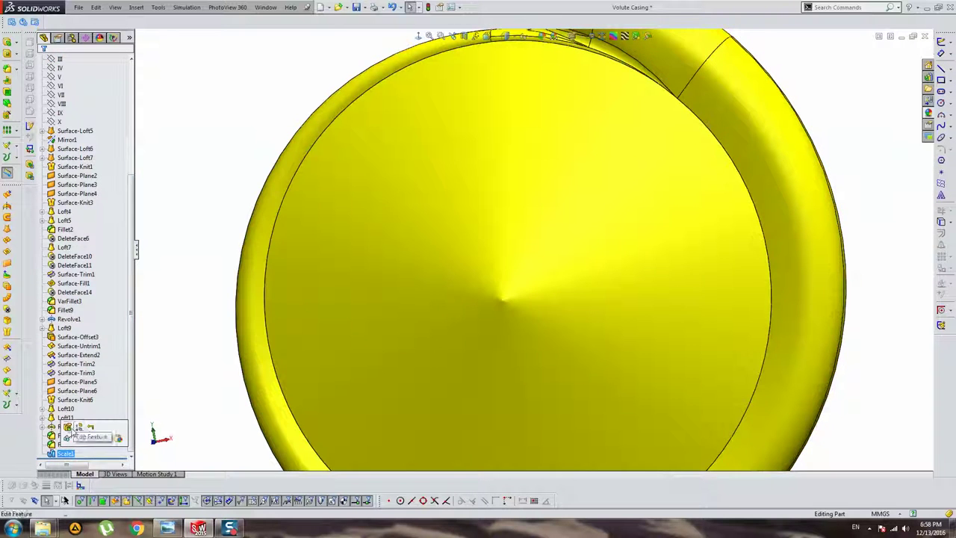
left_click(74, 429)
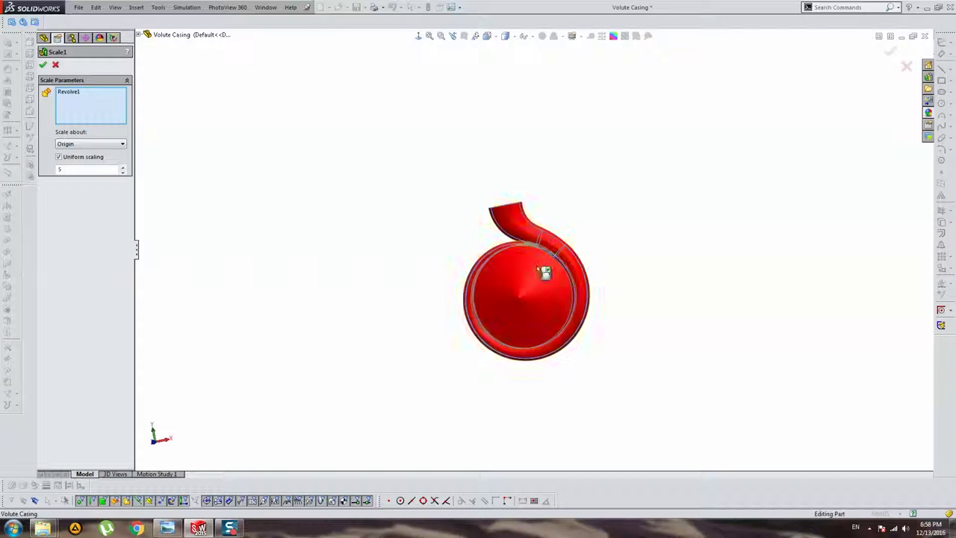
key("Return")
scroll(505, 270, "down", 5)
scroll(505, 275, "up", 5)
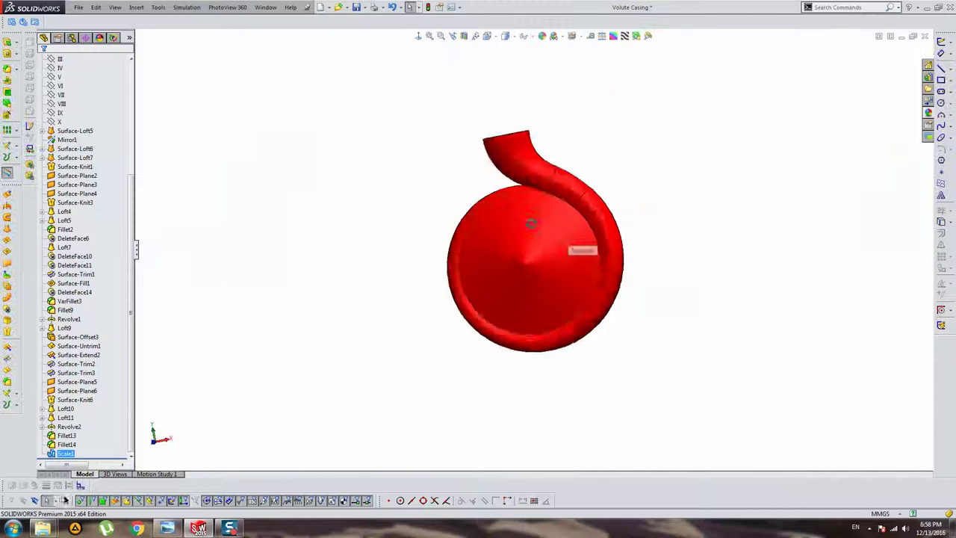
- Orbit the scaled casing to an oblique view showing the outlet
mouse_move(529, 220)
middle_mouse_down()
mouse_move(560, 214)
mouse_move(565, 241)
mouse_move(540, 210)
mouse_move(485, 177)
mouse_move(538, 269)
mouse_move(475, 310)
mouse_move(576, 331)
mouse_move(433, 311)
mouse_move(474, 296)
mouse_move(403, 341)
mouse_move(453, 379)
mouse_move(452, 357)
middle_mouse_up()
scroll(492, 299, "down", 5)
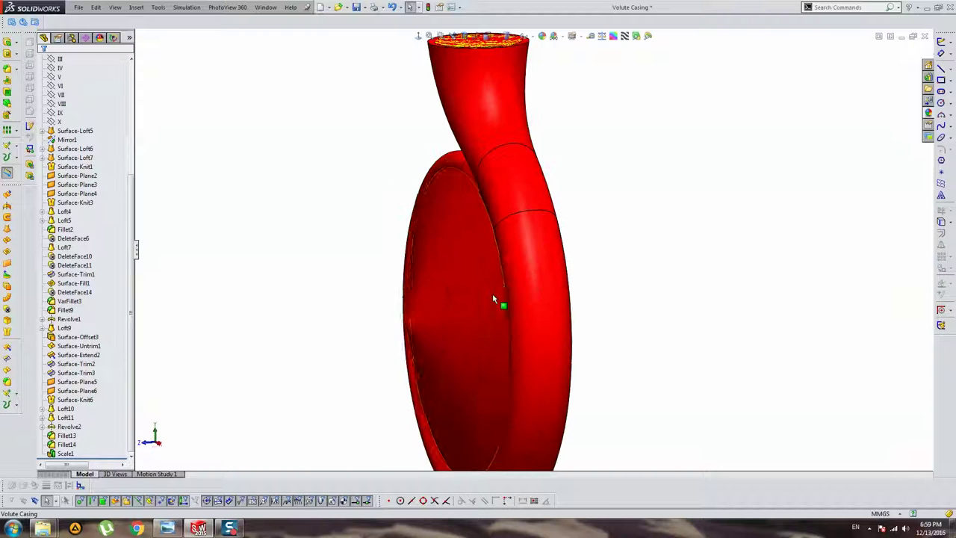
mouse_move(462, 295)
middle_mouse_down()
mouse_move(416, 264)
mouse_move(474, 258)
mouse_move(438, 266)
mouse_move(336, 244)
mouse_move(284, 216)
mouse_move(283, 227)
mouse_move(324, 214)
mouse_move(303, 226)
middle_mouse_up()
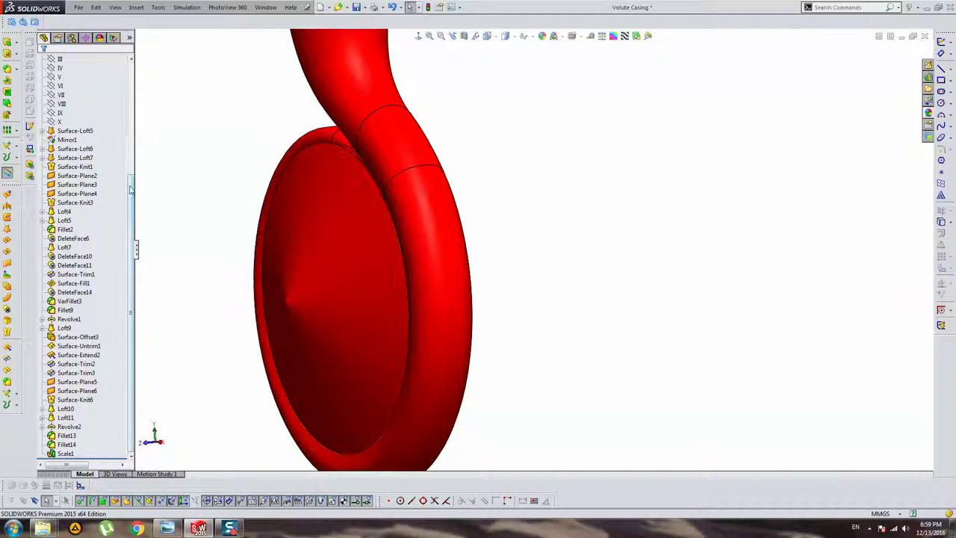
scroll(110, 119, "up", 4)
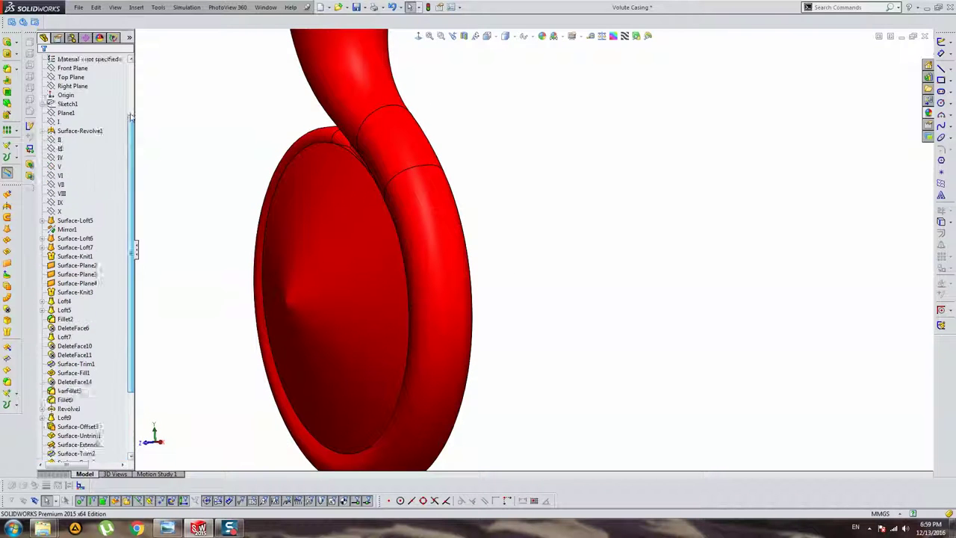
scroll(107, 85, "up", 2)
- Sketch a stepped, closed L-shaped line profile on the Right Plane beside the casing
left_click(72, 157)
key("ctrl+8")
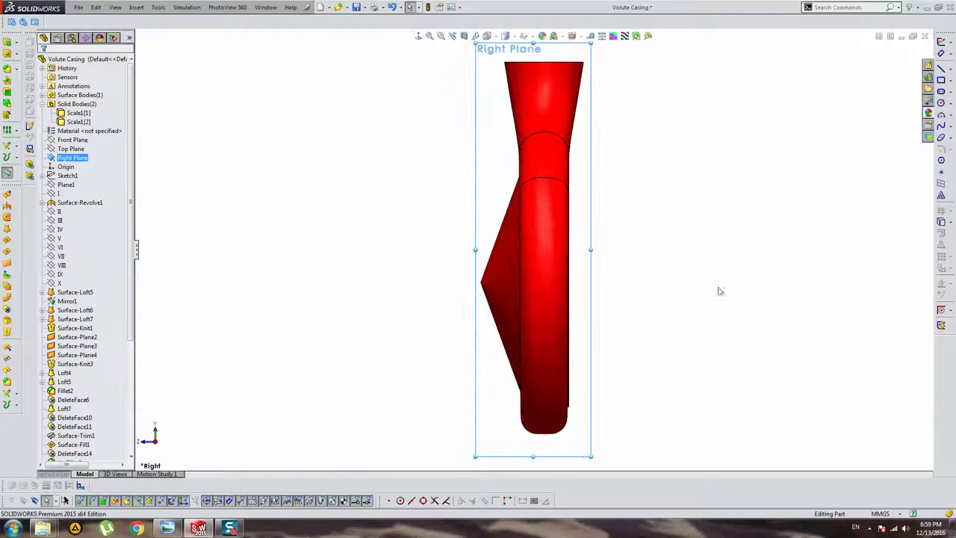
left_click(943, 69)
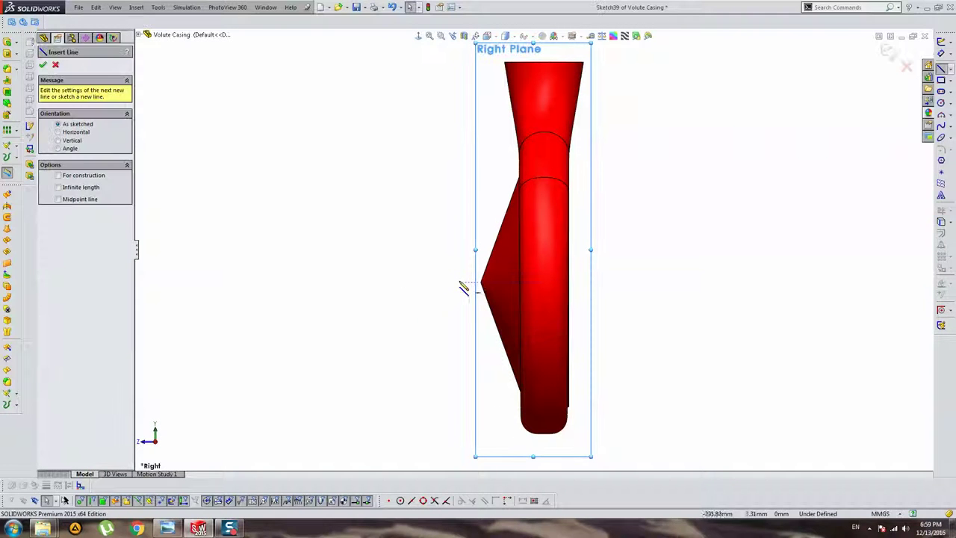
left_click(454, 283)
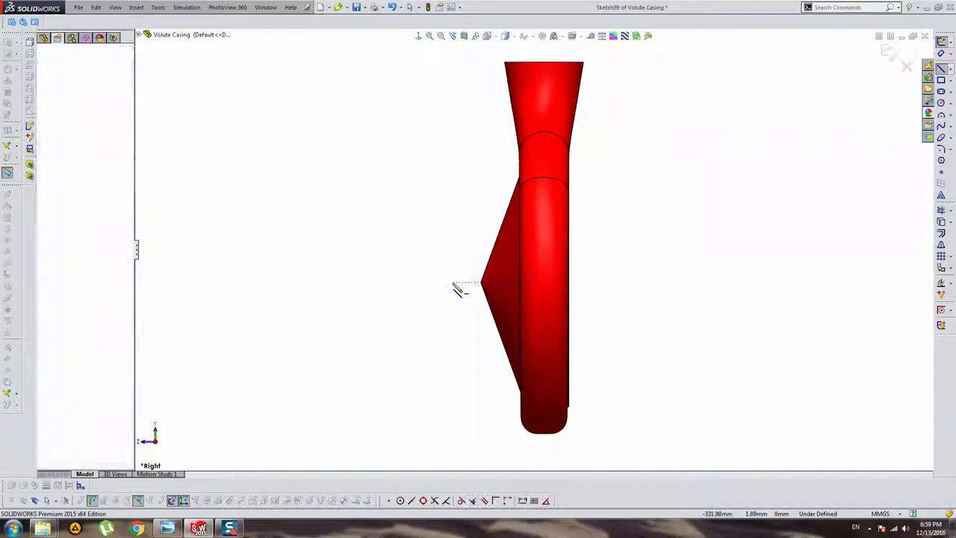
left_click(544, 283)
left_click(544, 246)
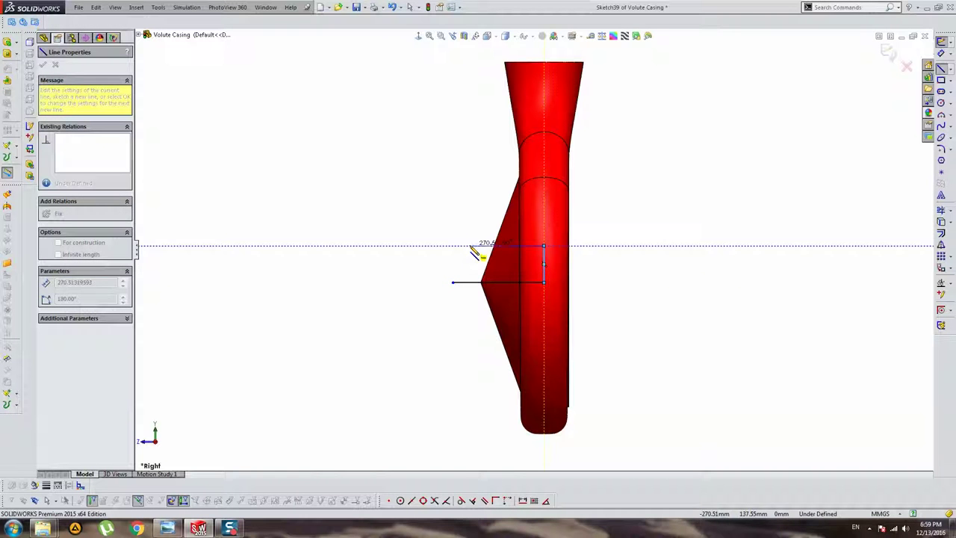
left_click(472, 217)
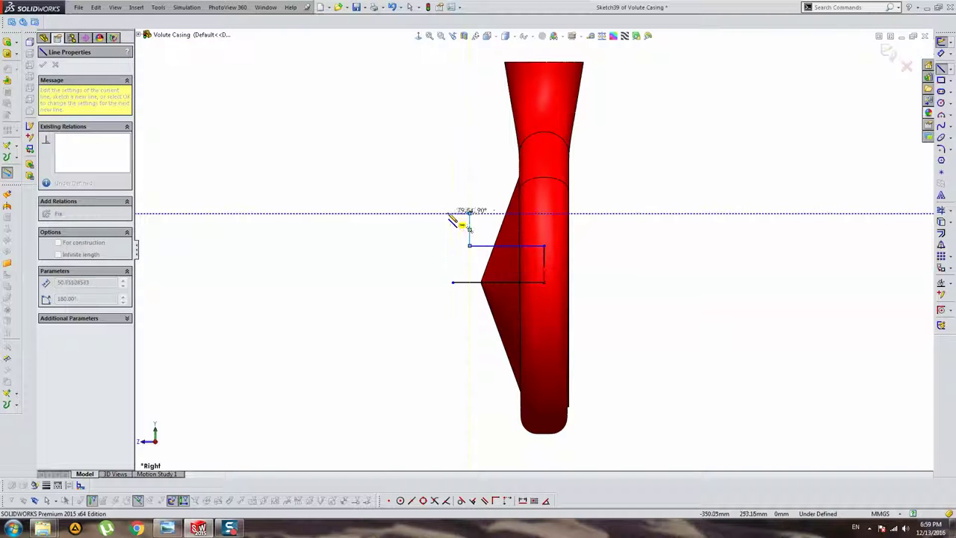
left_click(469, 214)
left_click(452, 214)
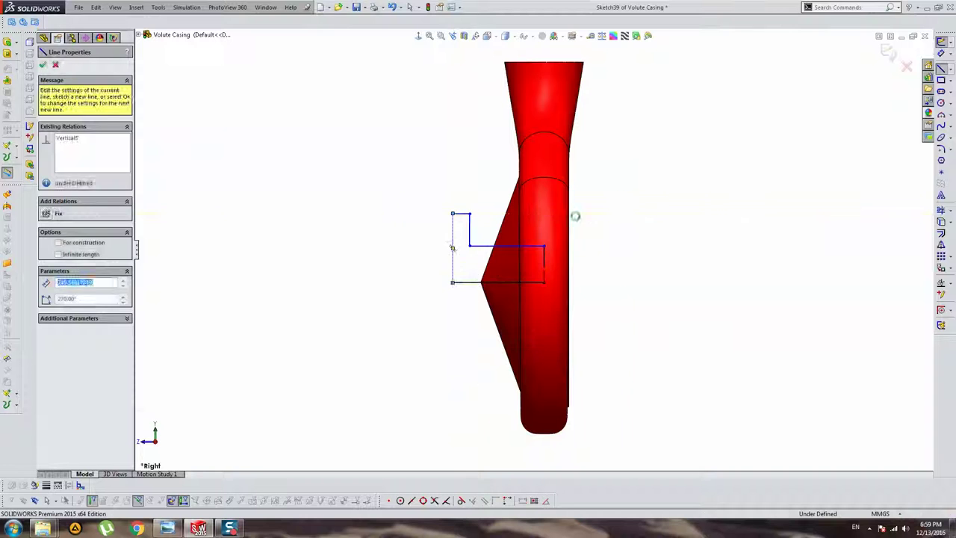
key("Escape")
- Draw a 331.98 mm horizontal line through the profile and start dimensioning from its upper edge
scroll(478, 250, "up", 5)
key("l")
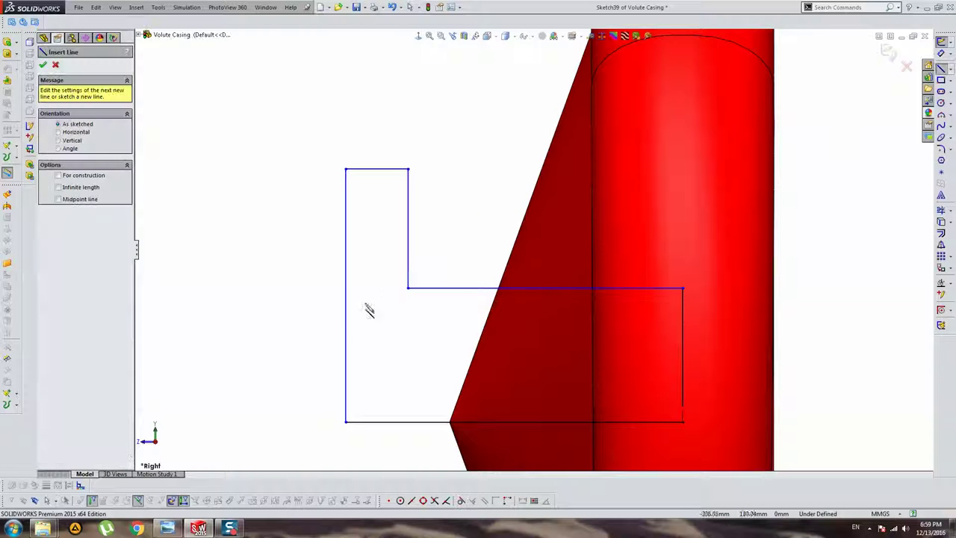
left_click(346, 314)
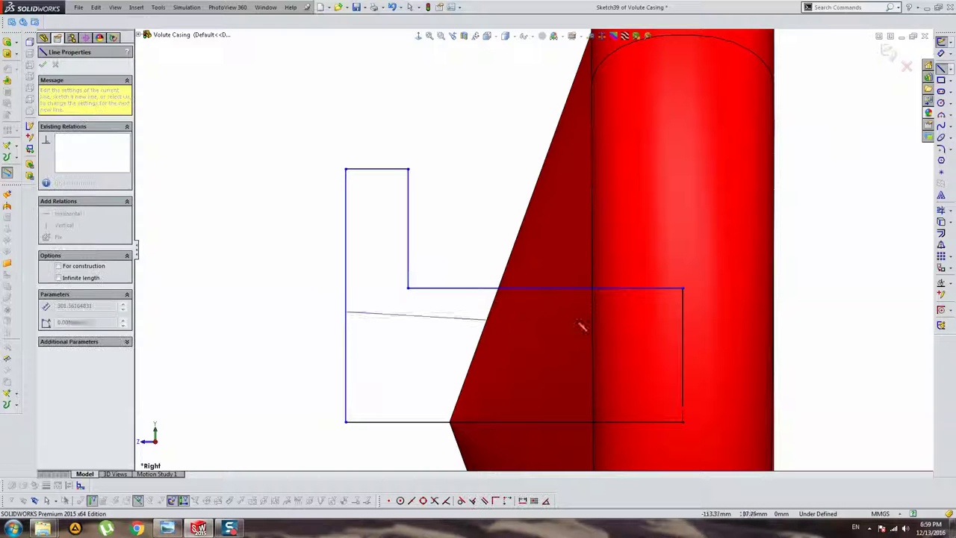
left_click(685, 312)
key("Escape")
left_click(491, 313)
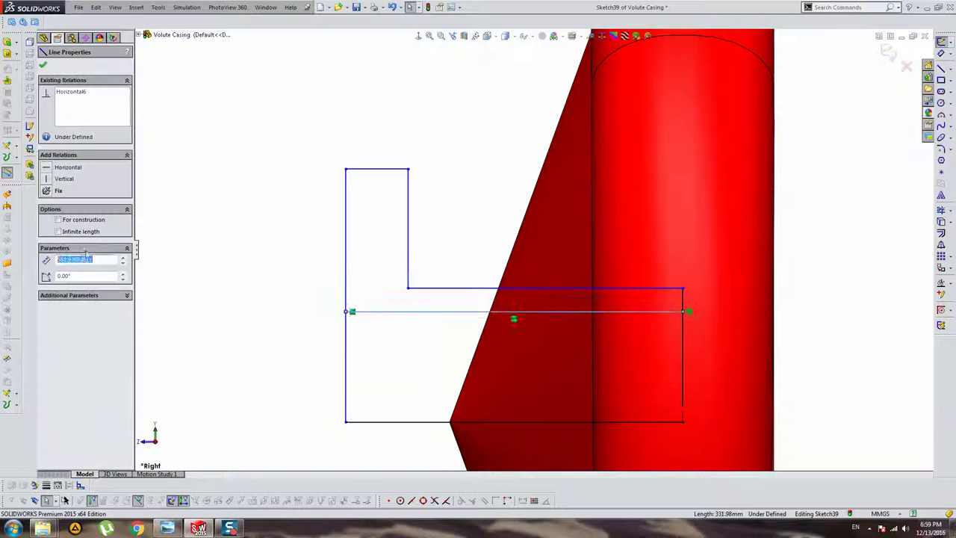
key("Escape")
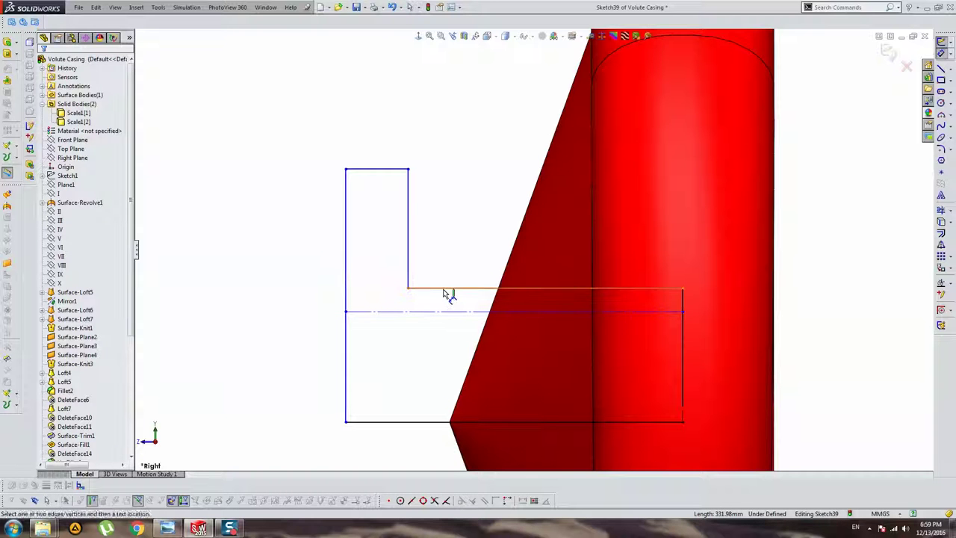
left_click(446, 289)
- Dimension the gap between the profile's upper edge and the construction line as 18 mm
left_click(446, 311)
left_click(451, 299)
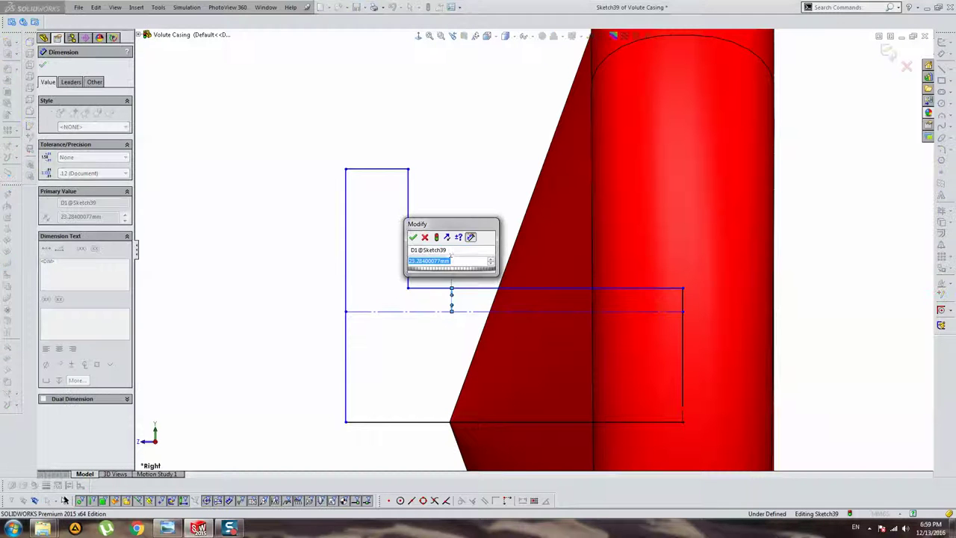
type("18")
key("Return")
left_click(274, 219)
scroll(535, 254, "up", 3)
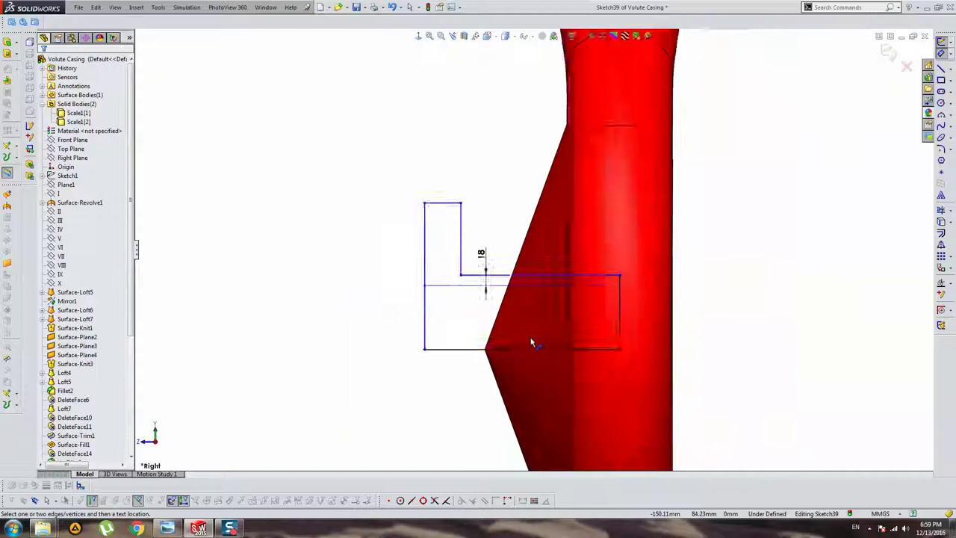
scroll(448, 359, "down", 3)
- Draw a horizontal construction line along the profile's bottom, extending past both sides
left_click(420, 323)
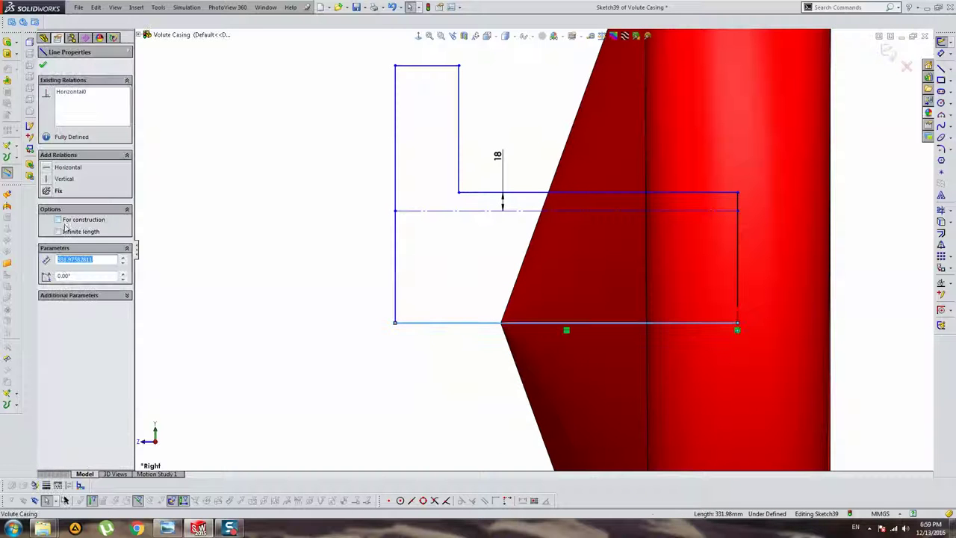
key("Escape")
left_click(941, 69)
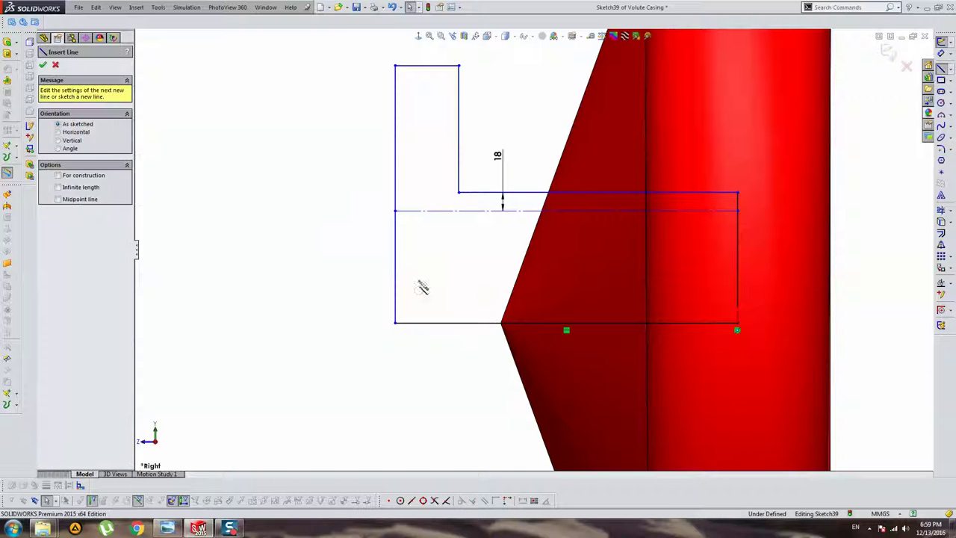
left_click(343, 324)
double_click(815, 322)
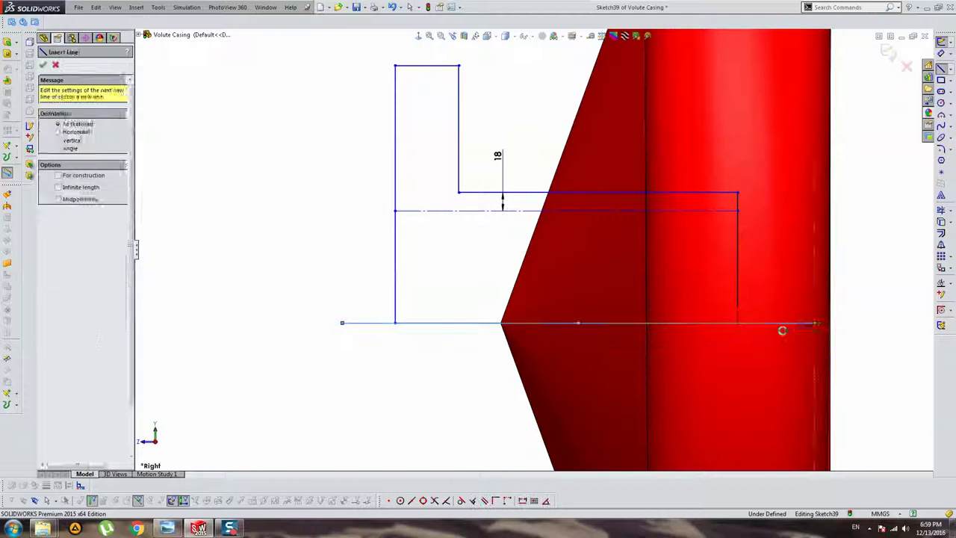
left_click(107, 220)
key("Escape")
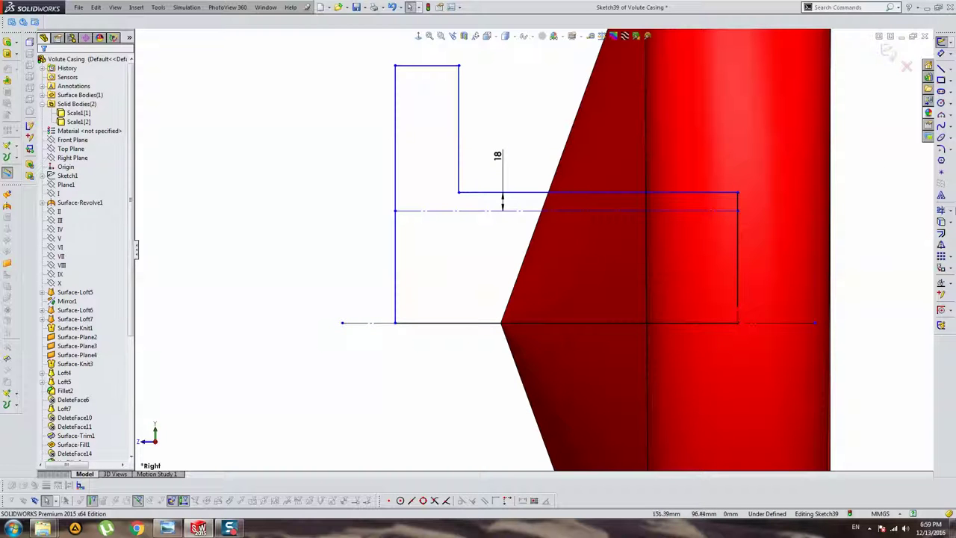
- Return to the Right view and exit the profile sketch
scroll(736, 248, "up", 3)
scroll(544, 141, "up", 3)
mouse_move(544, 141)
middle_mouse_down()
mouse_move(565, 188)
mouse_move(582, 138)
middle_mouse_up()
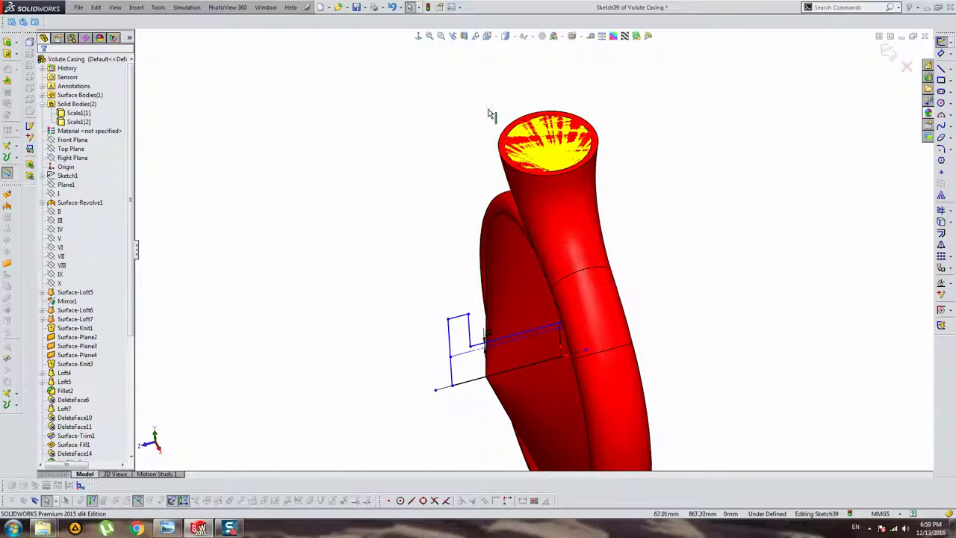
key("ctrl+4")
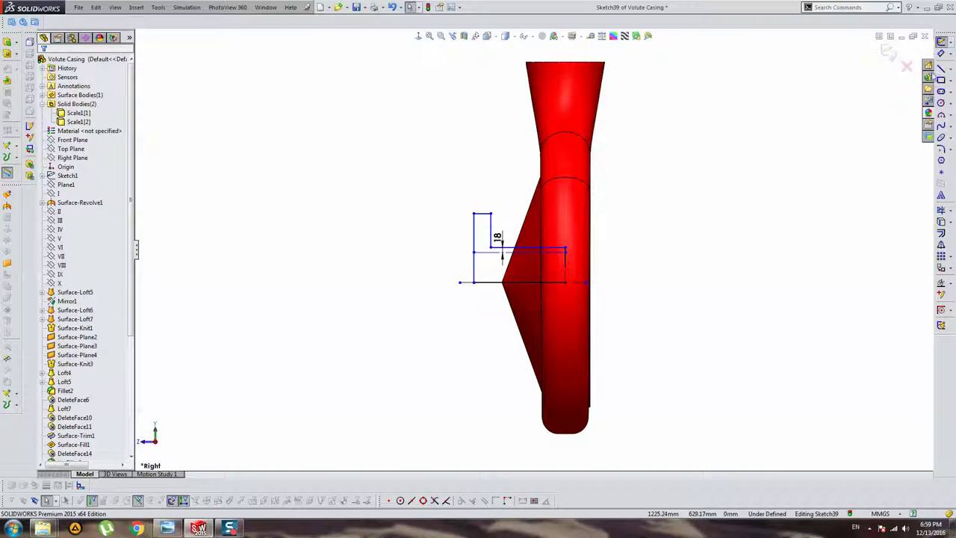
left_click(890, 54)
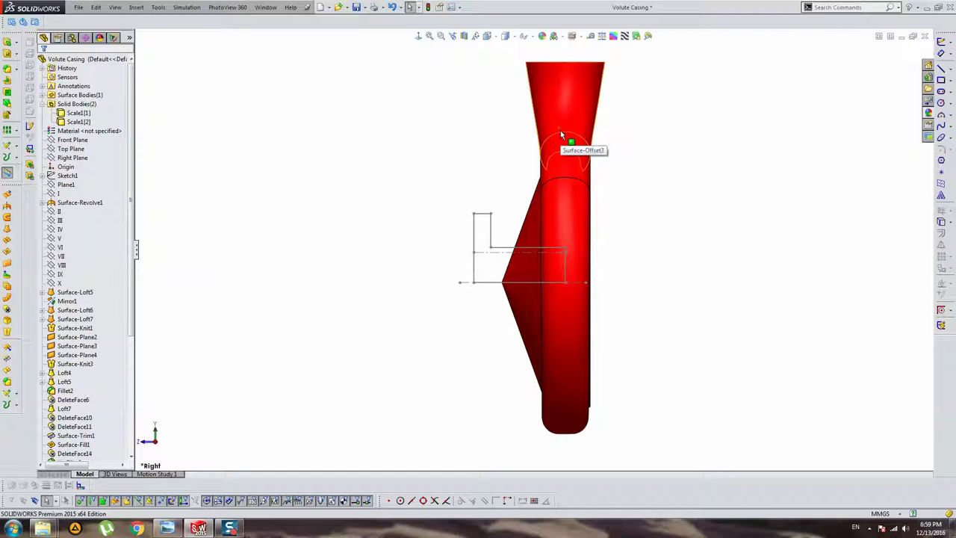
- Reopen Sketch39 for editing
scroll(448, 252, "down", 3)
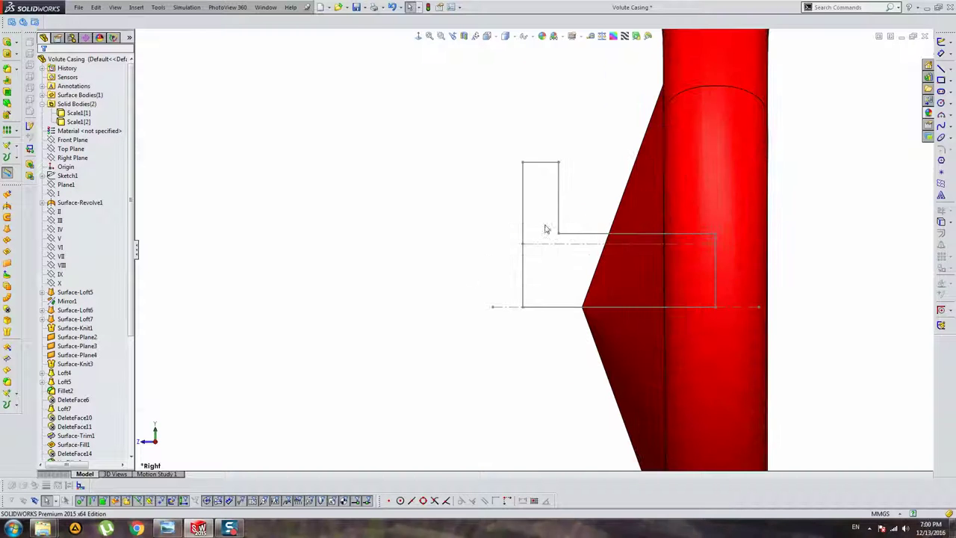
left_click(540, 244)
left_click(566, 205)
scroll(562, 286, "down", 3)
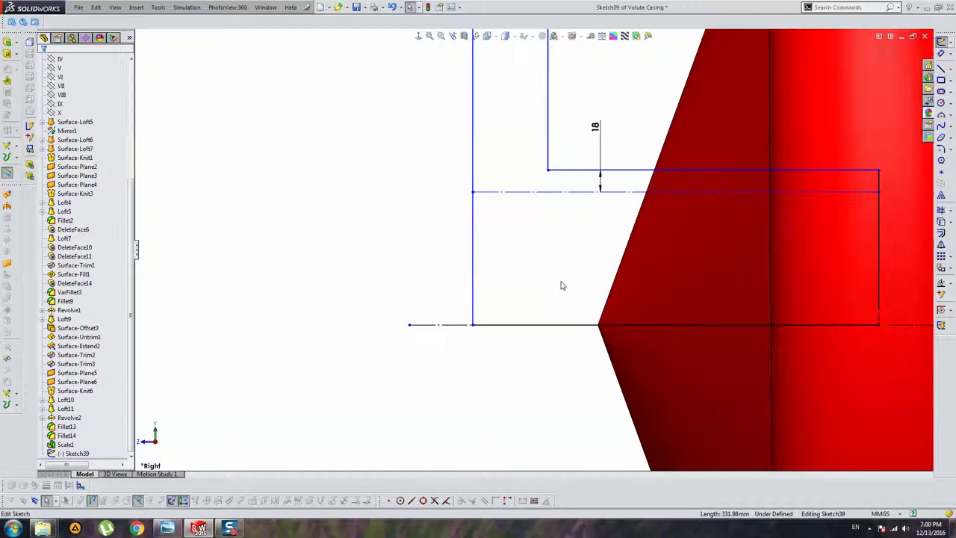
scroll(598, 265, "up", 3)
scroll(715, 194, "down", 1)
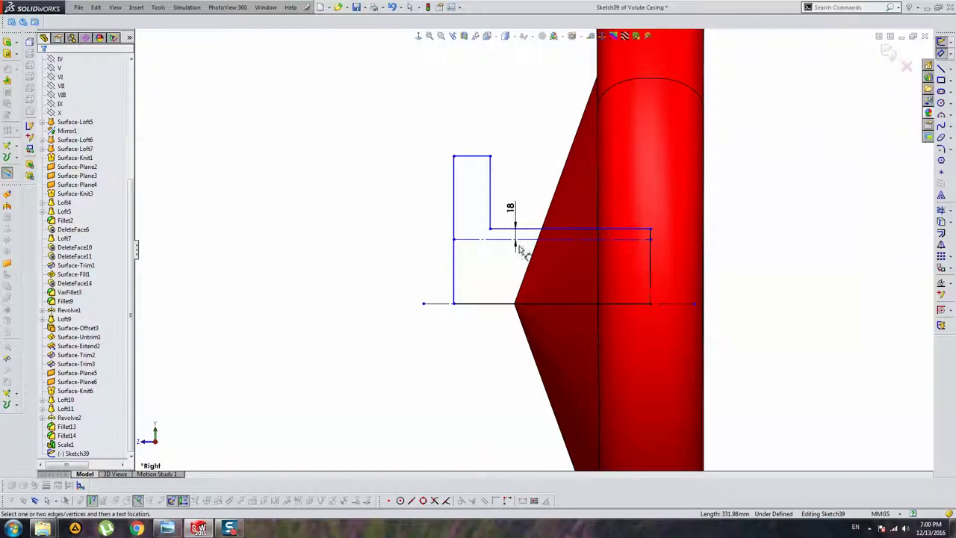
scroll(512, 242, "down", 3)
- Add a 150 mm vertical dimension from the middle construction line to the lower horizontal line
left_click(449, 348)
left_click(396, 236)
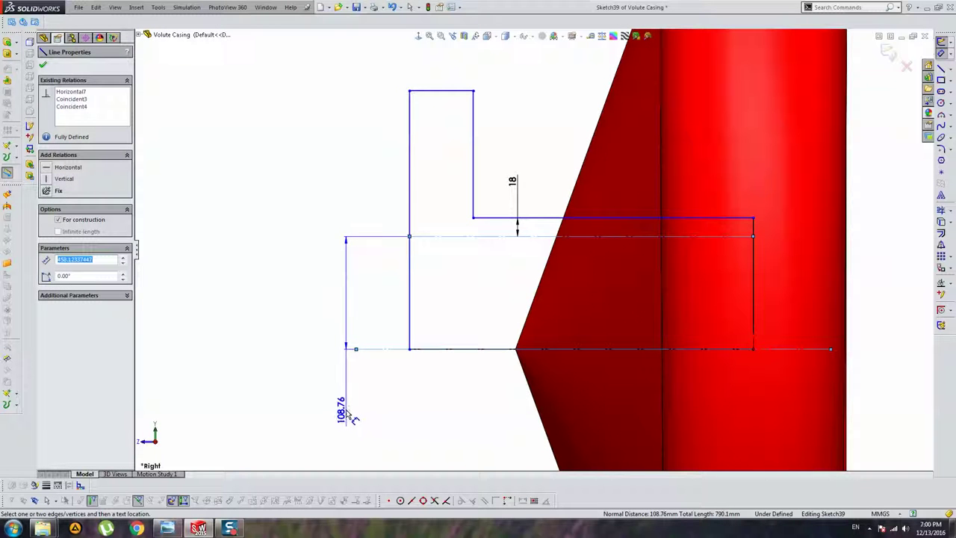
key("Escape")
left_click(409, 238)
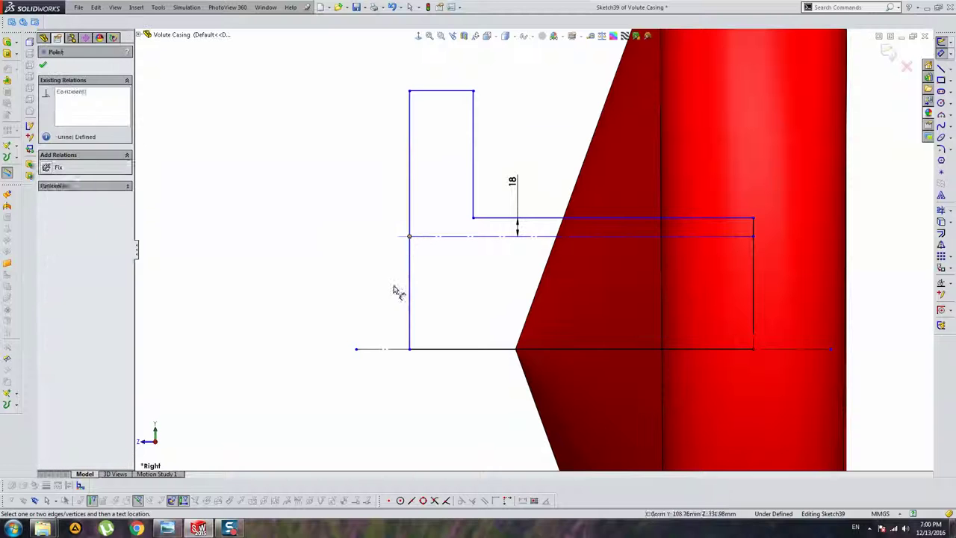
left_click(383, 349)
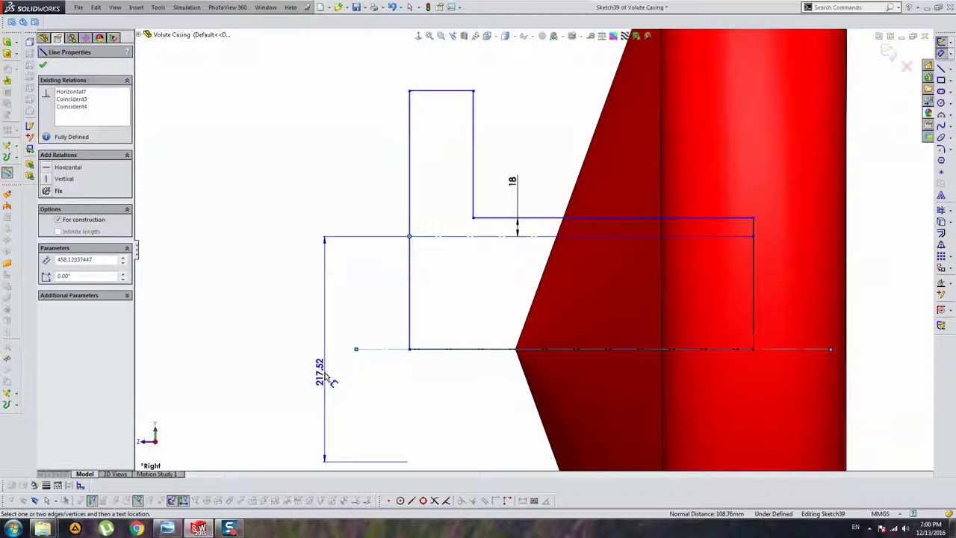
left_click(326, 377)
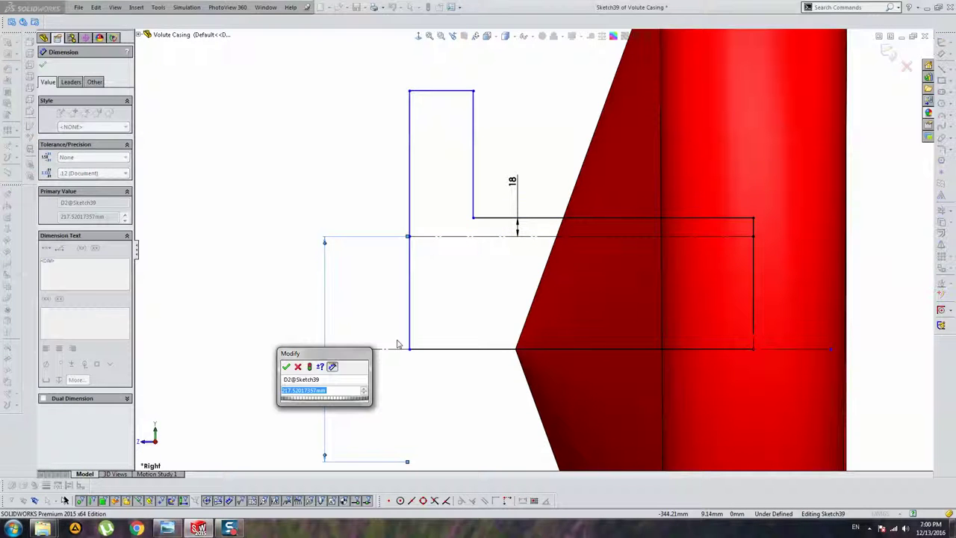
type("150")
key("Return")
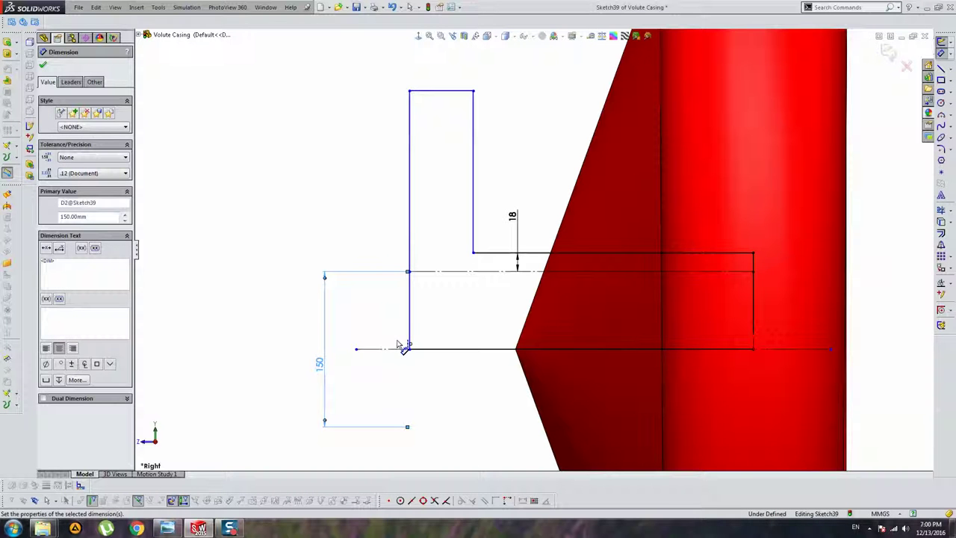
key("Escape")
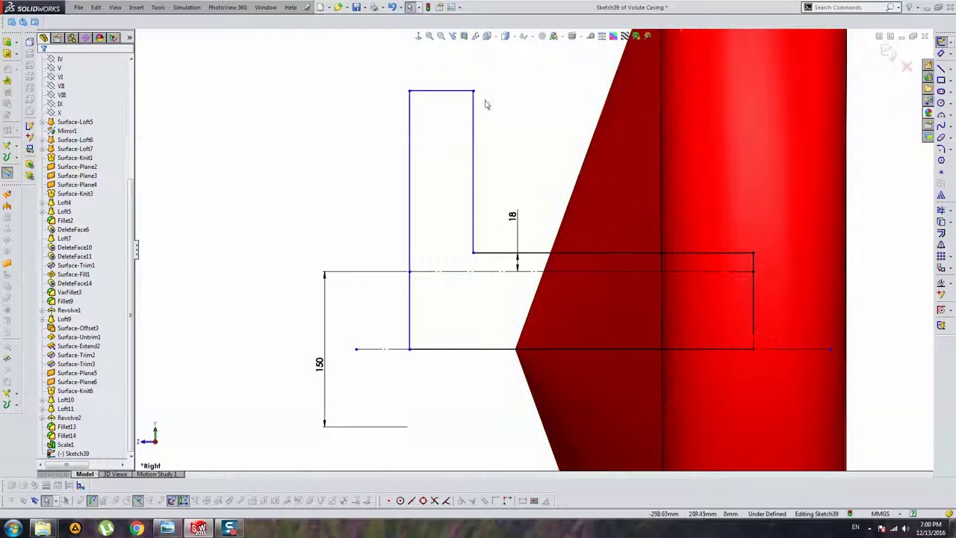
- Drag the upright's top-right corner down and left to shorten and narrow it
left_click_drag(474, 91, 458, 155)
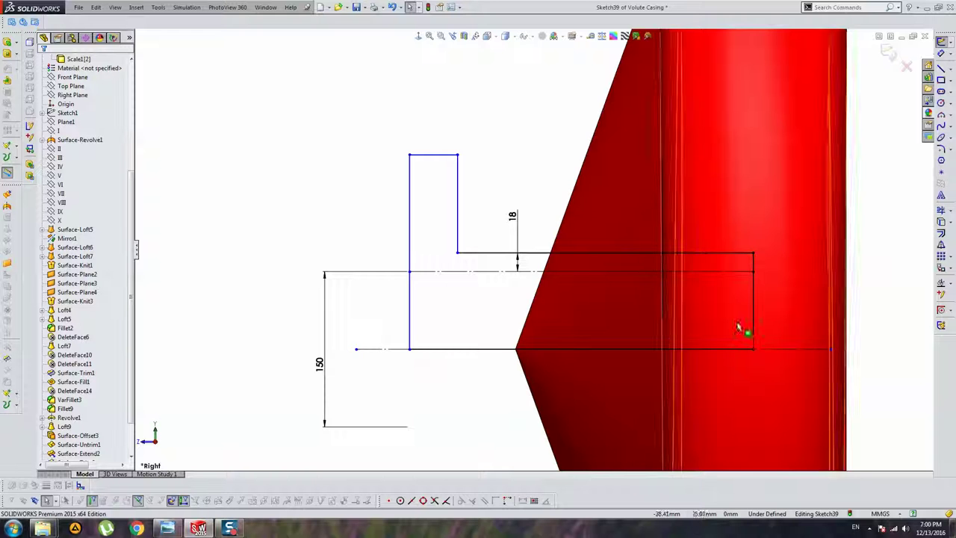
scroll(709, 325, "up", 3)
scroll(673, 306, "down", 2)
scroll(675, 291, "up", 2)
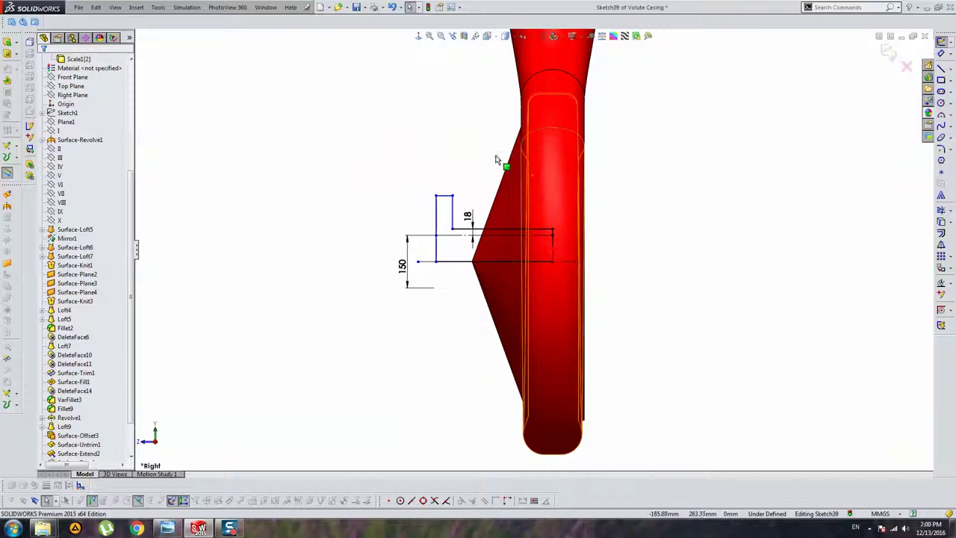
- Orbit around the whole casing to check the sketch, then return to the Right view
mouse_move(502, 160)
middle_mouse_down()
mouse_move(563, 234)
mouse_move(661, 234)
mouse_move(585, 259)
mouse_move(664, 177)
mouse_move(369, 500)
middle_mouse_up()
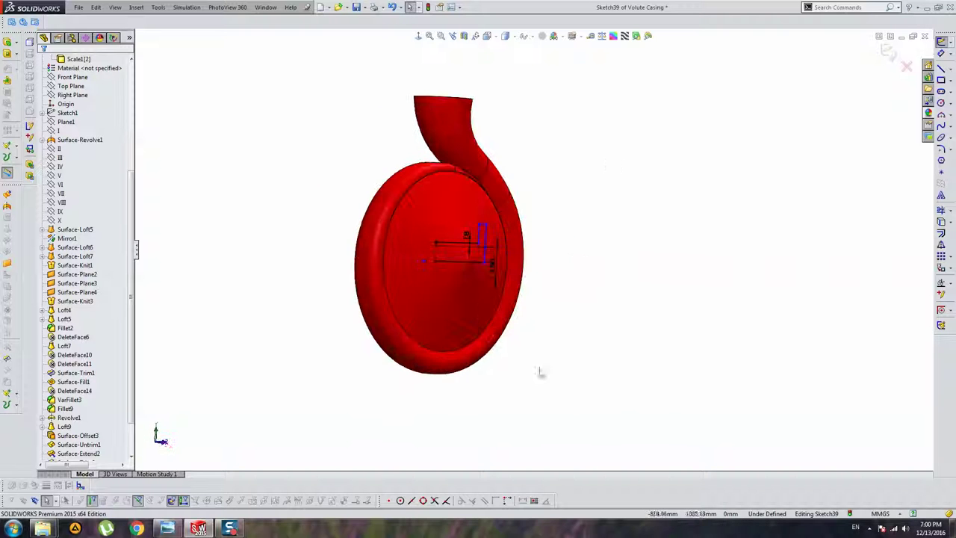
mouse_move(539, 371)
middle_mouse_down()
mouse_move(489, 324)
mouse_move(605, 350)
mouse_move(587, 343)
mouse_move(518, 325)
mouse_move(657, 375)
mouse_move(443, 143)
mouse_move(540, 292)
mouse_move(395, 305)
mouse_move(408, 335)
mouse_move(290, 470)
middle_mouse_up()
middle_click_drag(250, 500, 120, 401)
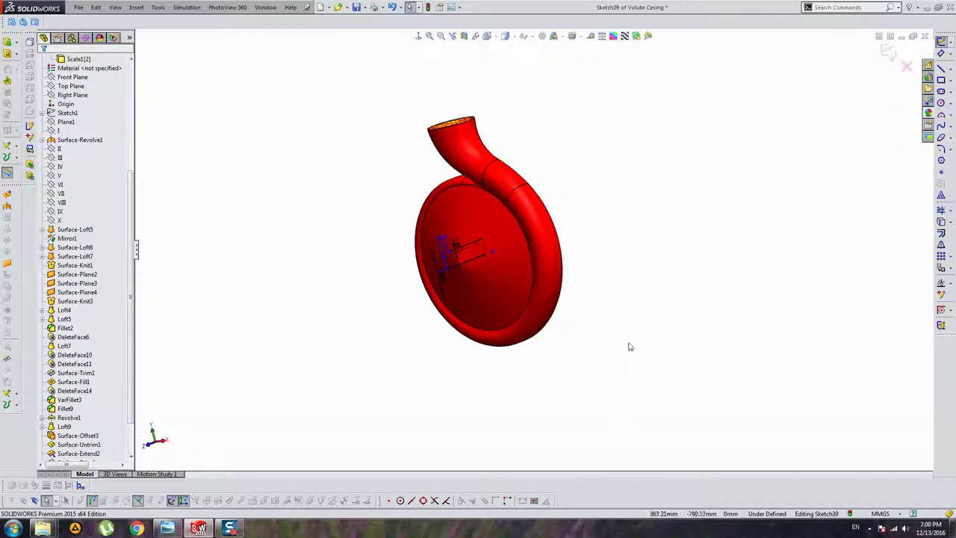
scroll(526, 350, "down", 3)
scroll(514, 306, "up", 3)
mouse_move(515, 305)
middle_mouse_down()
mouse_move(527, 258)
mouse_move(538, 321)
mouse_move(527, 345)
middle_mouse_up()
key("ctrl+4")
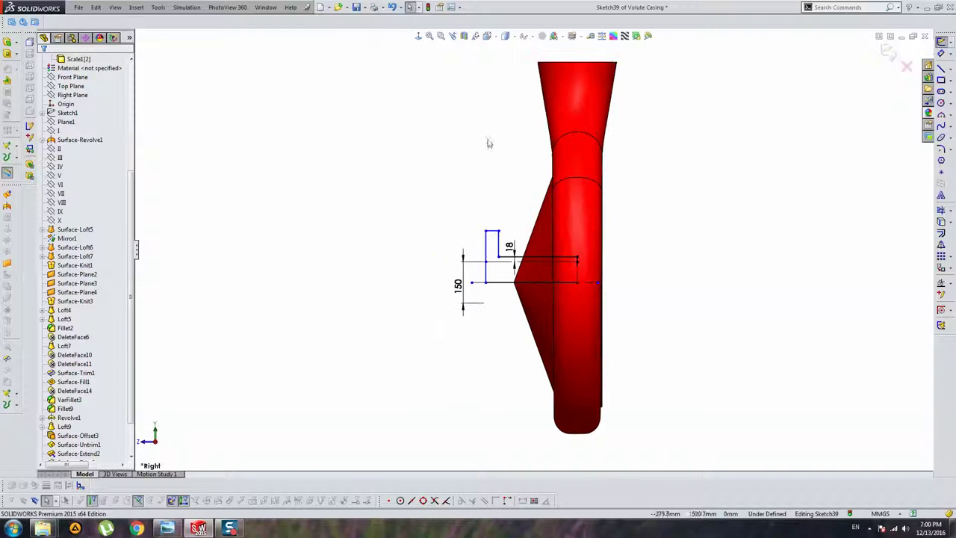